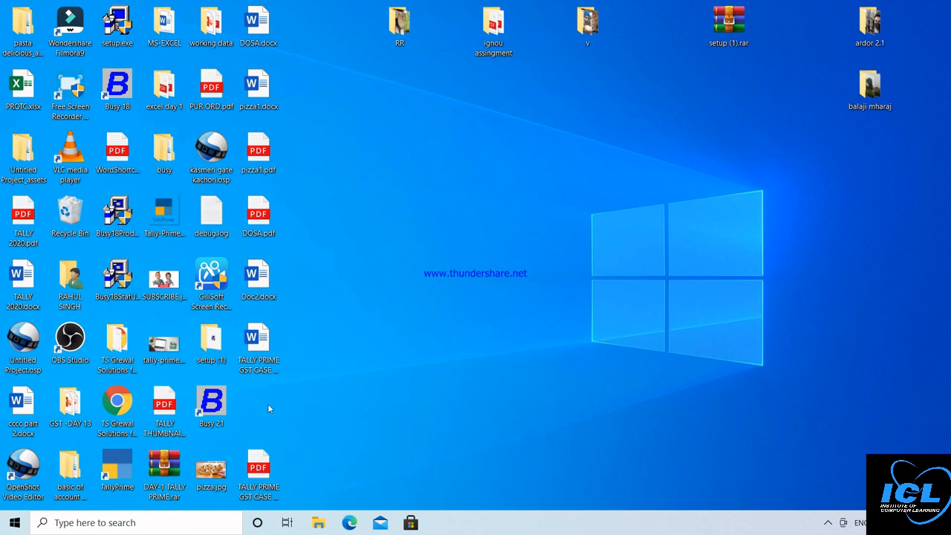
Step: Launch Word by running winword from the Windows Run dialog
key(super+r)
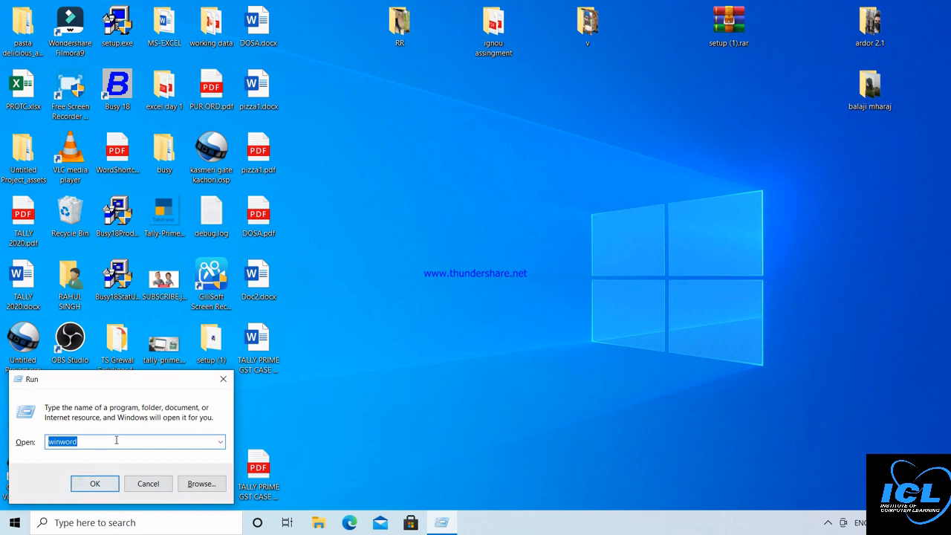
key(BackSpace)
text(w)
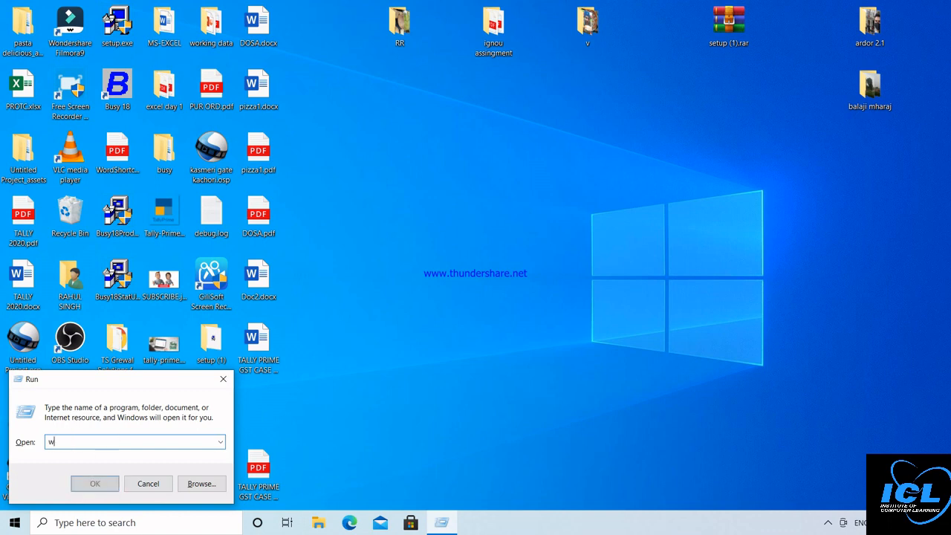
text(inword)
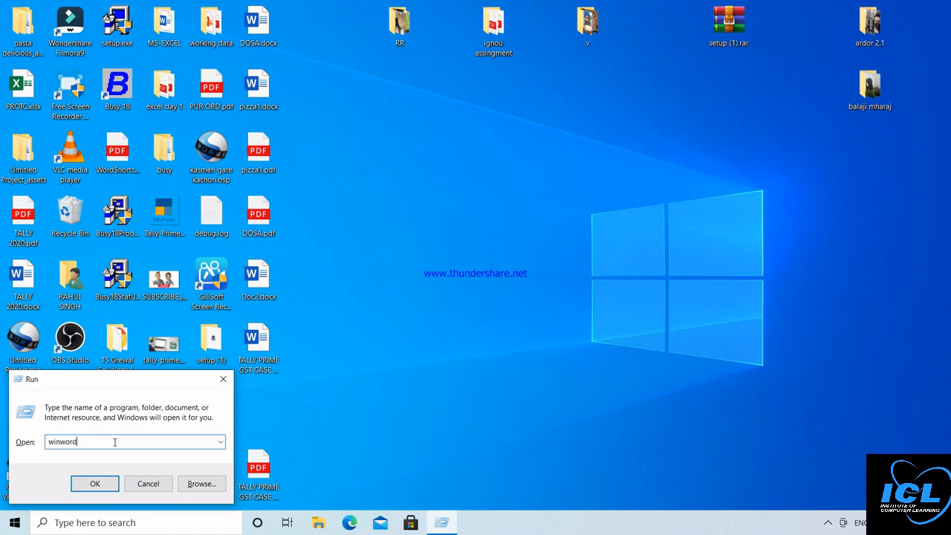
key(Return)
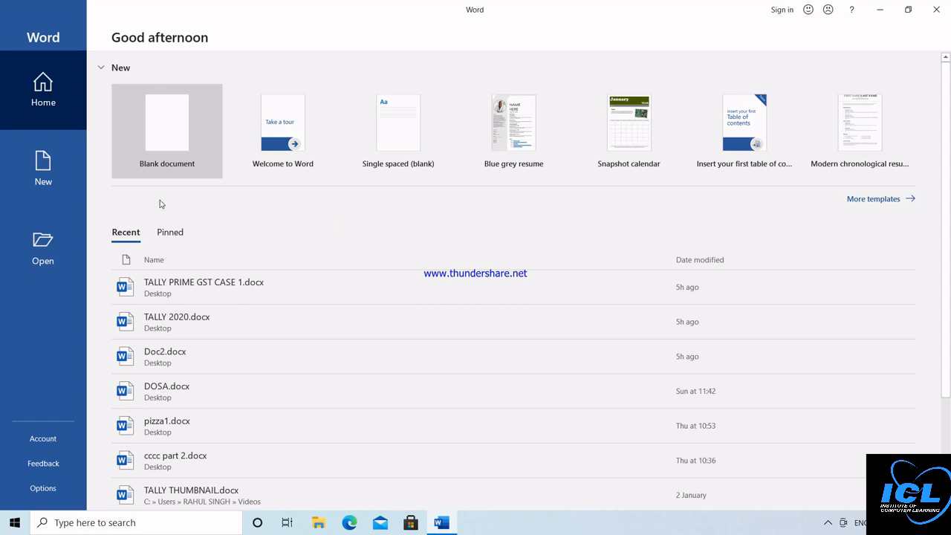
Step: Start a new blank document from the Word start screen
click(166, 131)
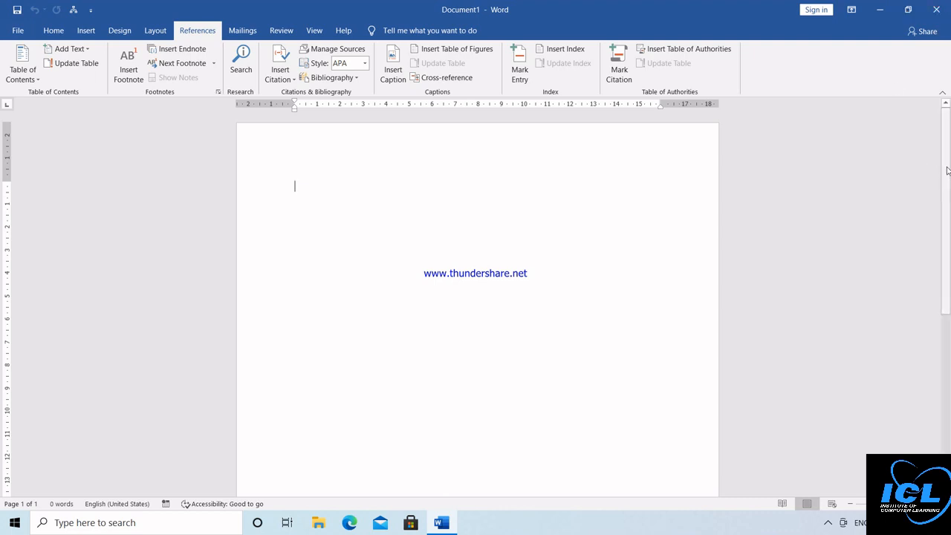
Step: Zoom the blank page out three steps and show the Home tab formatting commands
mouse_move(948, 167)
mouse_down()
mouse_move(947, 296)
mouse_move(942, 165)
mouse_up()
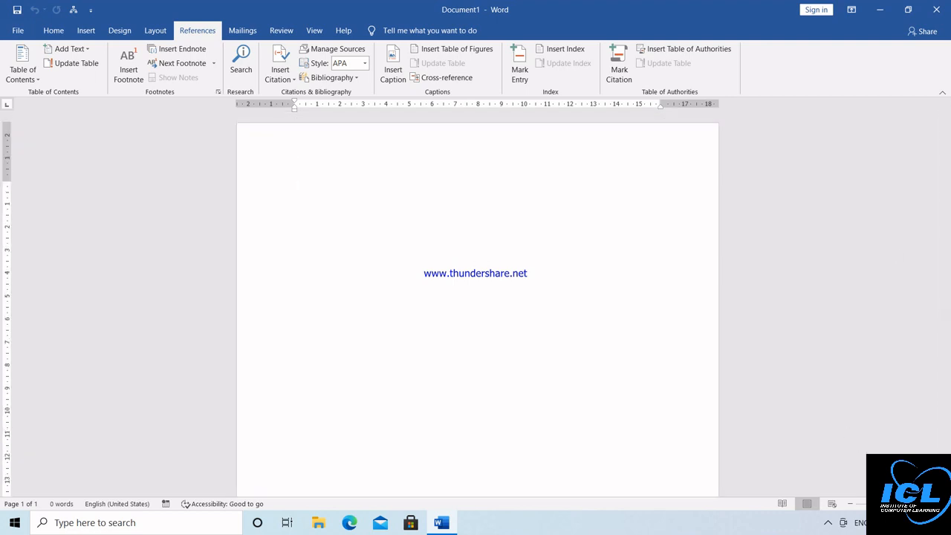
drag(887, 504, 890, 504)
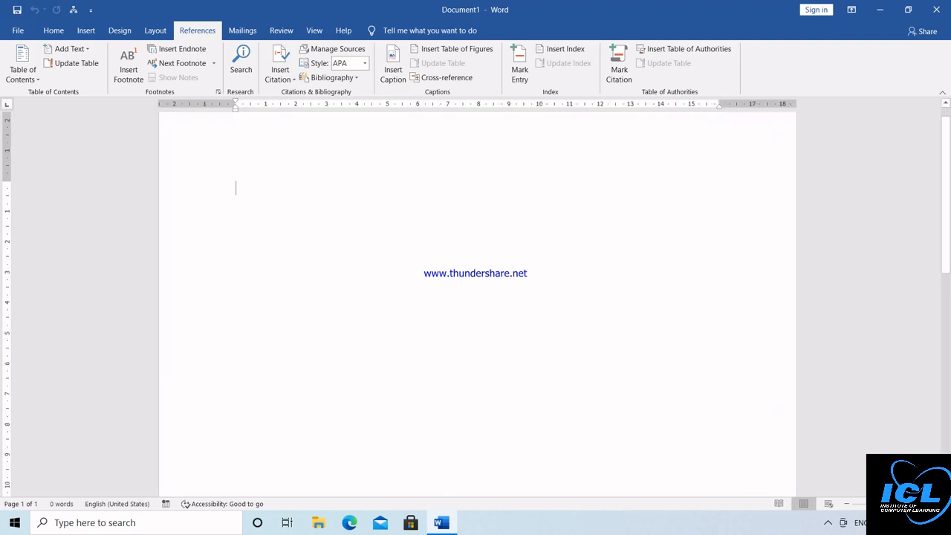
click(846, 504)
click(847, 504)
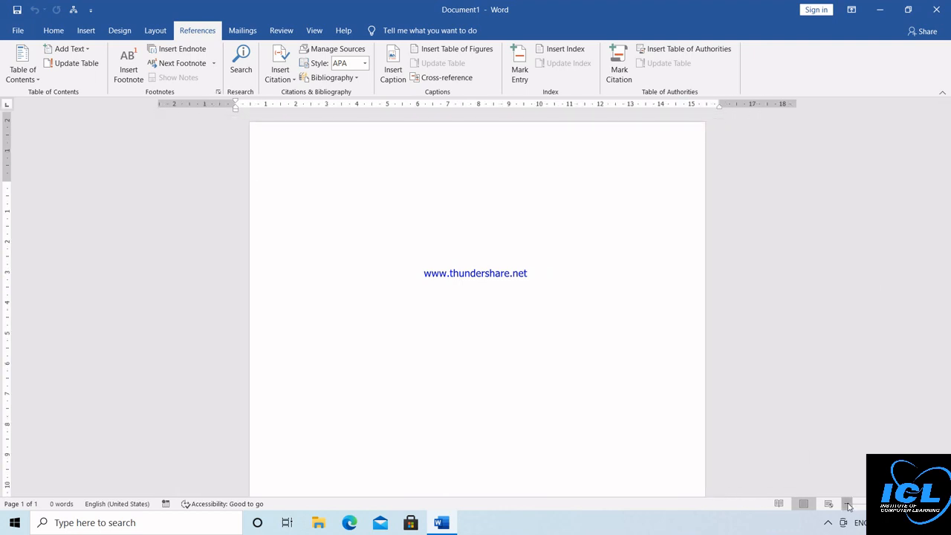
click(848, 504)
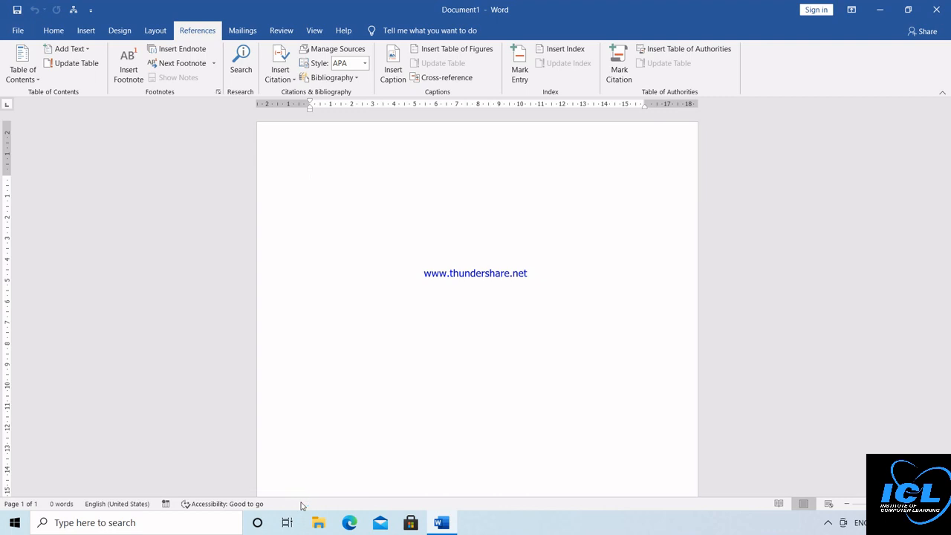
click(51, 35)
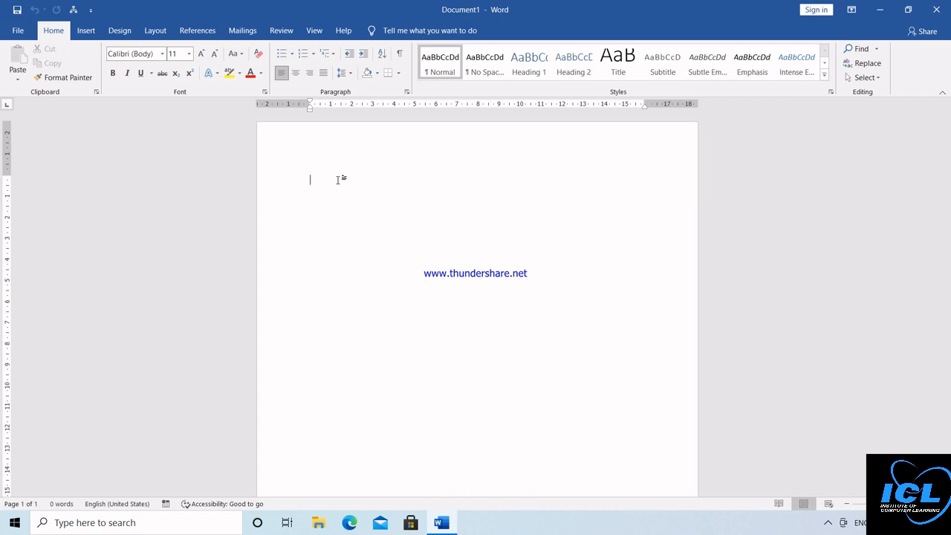
Step: Insert five sample paragraphs with =rand() and zoom in two steps on the page
text(=)
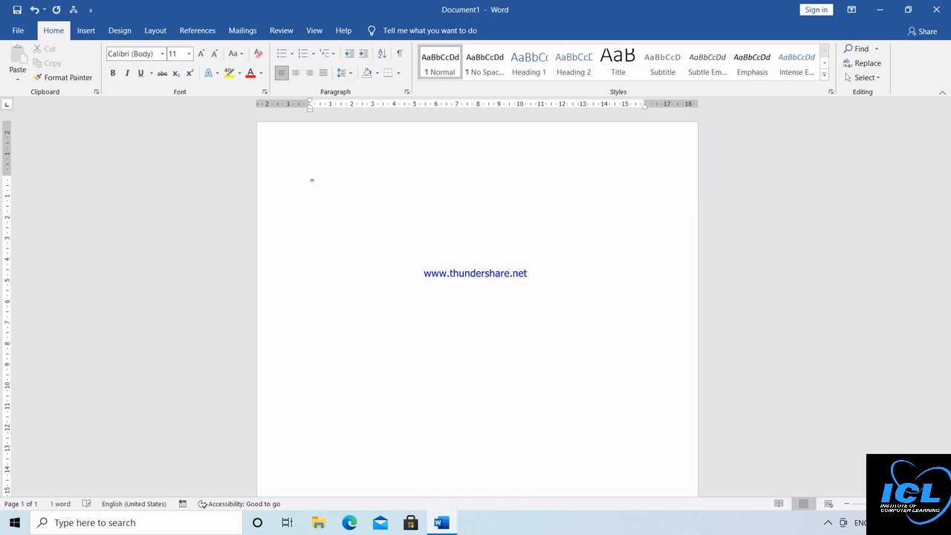
text(rand())
key(Return)
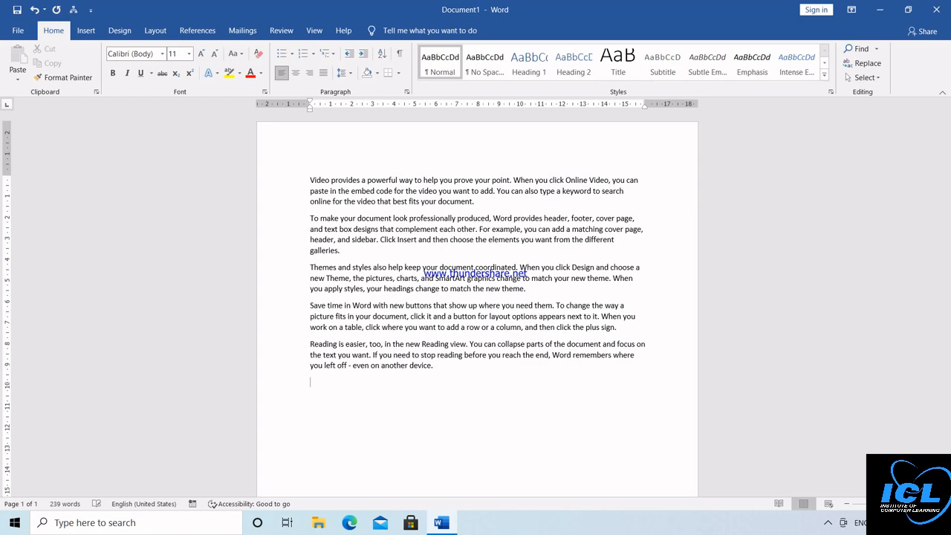
click(922, 504)
click(921, 504)
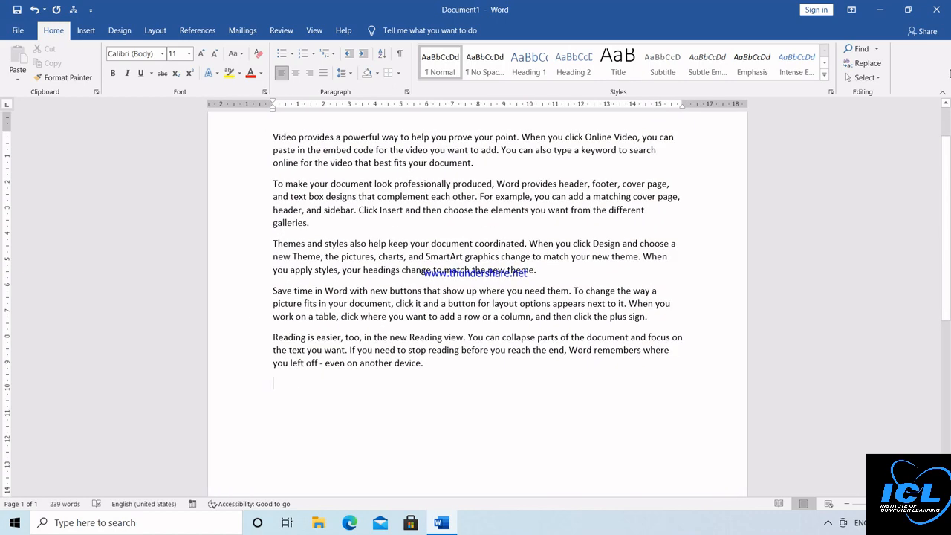
scroll(502, 330, up, 2)
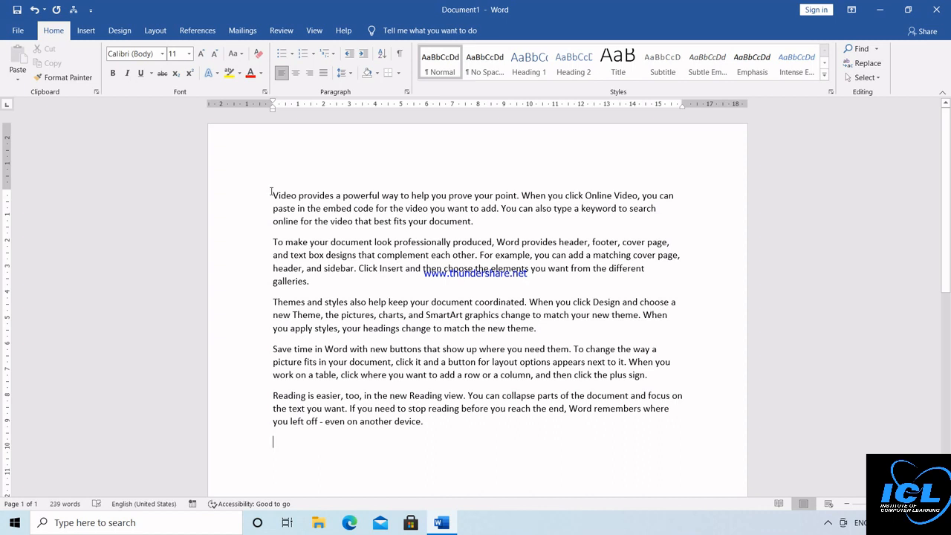
Step: Practise selecting text by dragging, Ctrl+A, and clicking within the text and margin
drag(272, 194, 497, 422)
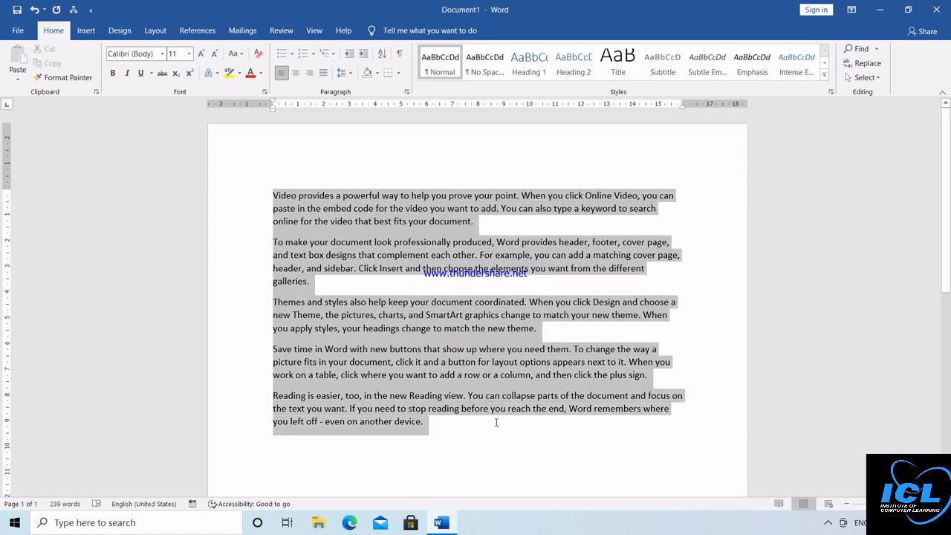
click(420, 288)
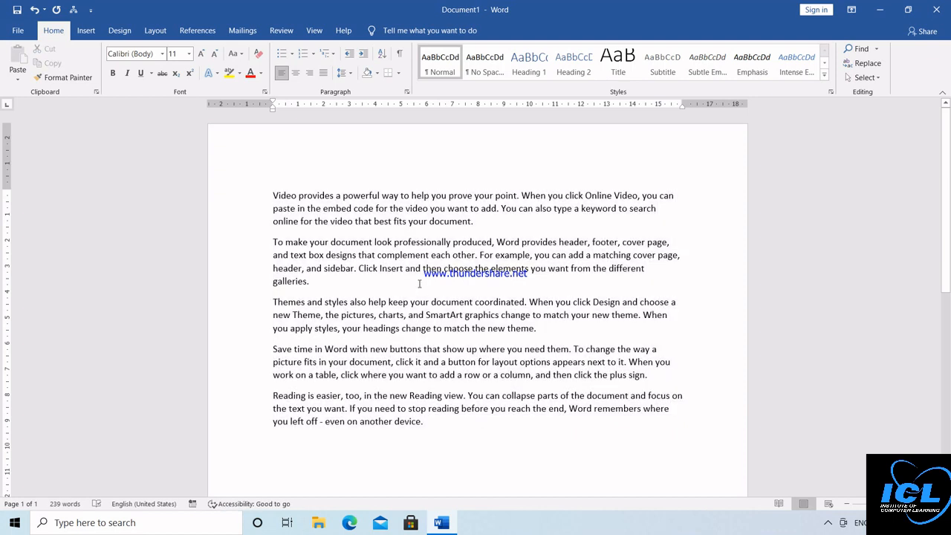
key(ctrl+a)
click(419, 287)
triple_click(365, 243)
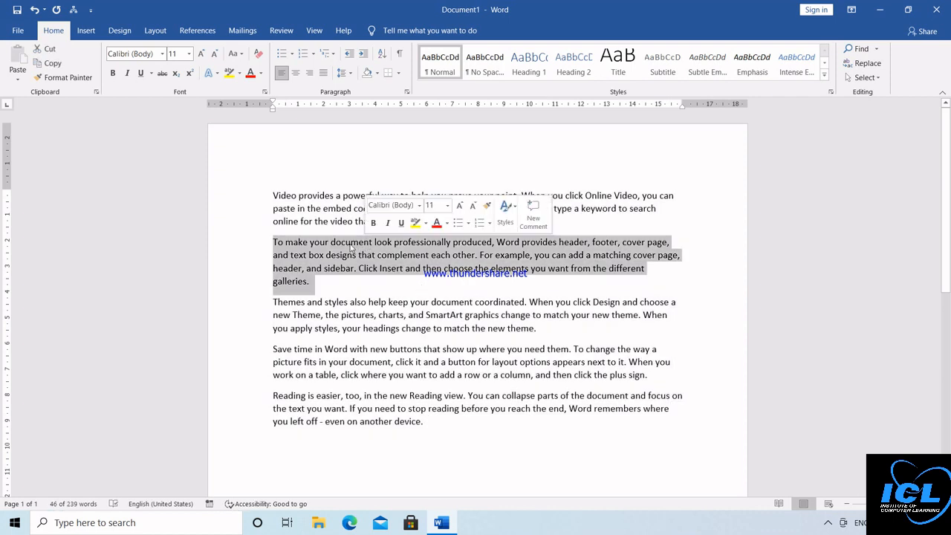
double_click(238, 214)
click(238, 216)
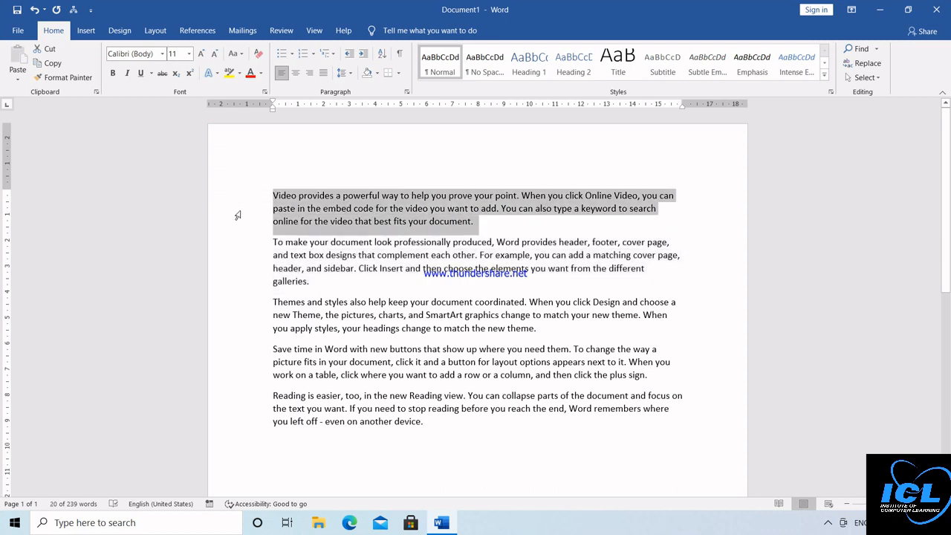
triple_click(238, 216)
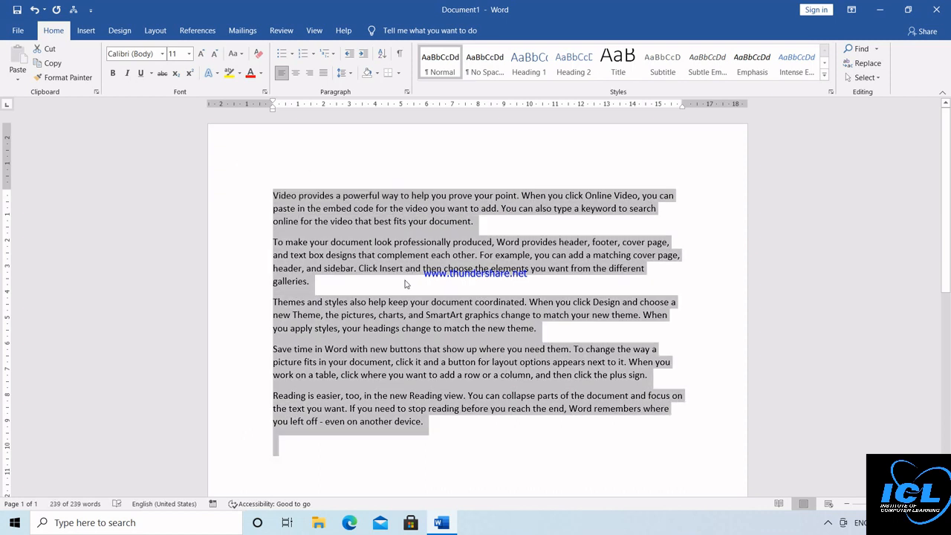
click(408, 280)
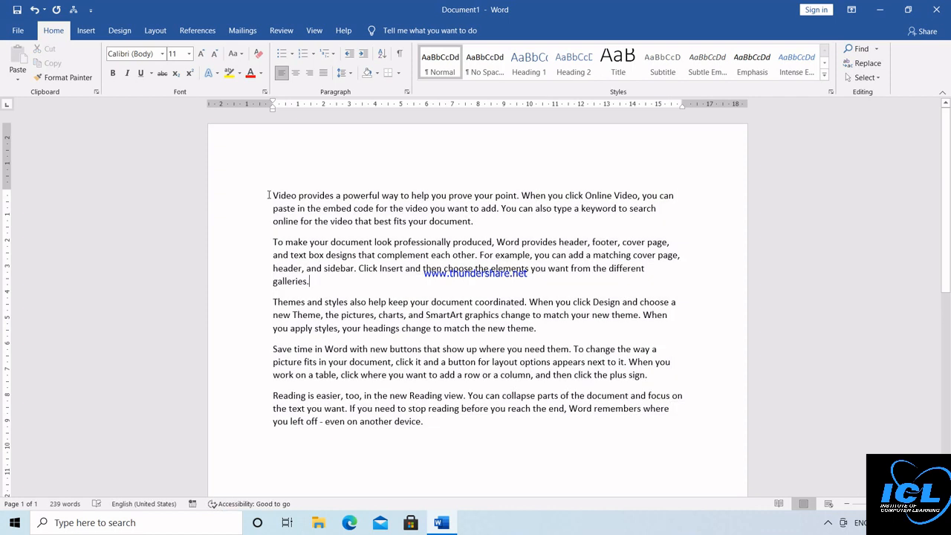
Step: Delete the first three paragraphs, then select all the remaining text
drag(271, 197, 539, 333)
key(Delete)
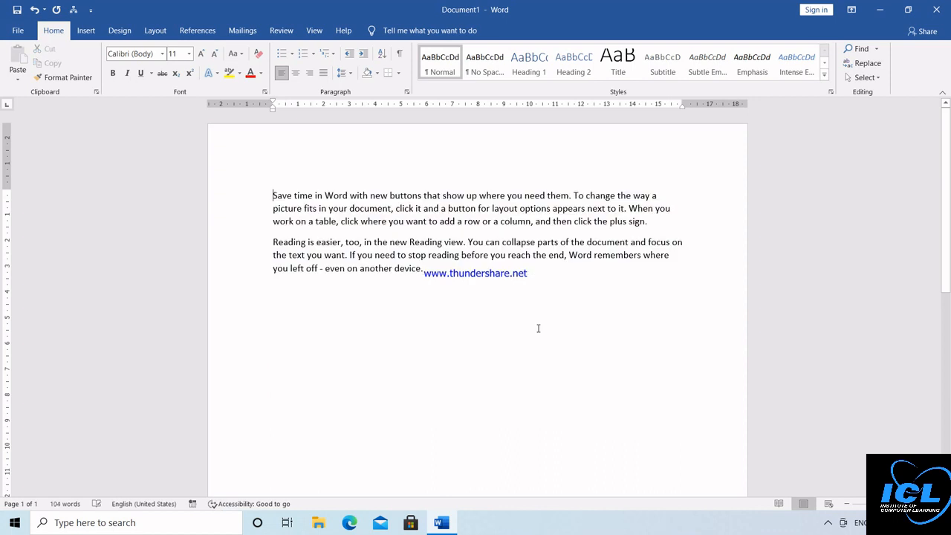
shift+click(499, 315)
key(ctrl+c)
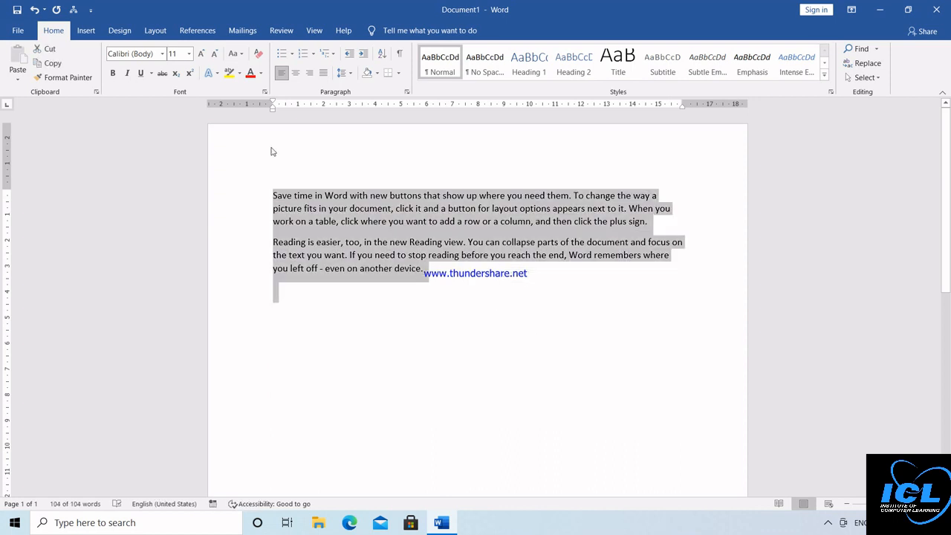
Step: Copy the two paragraphs and paste them twice below the existing text
click(52, 65)
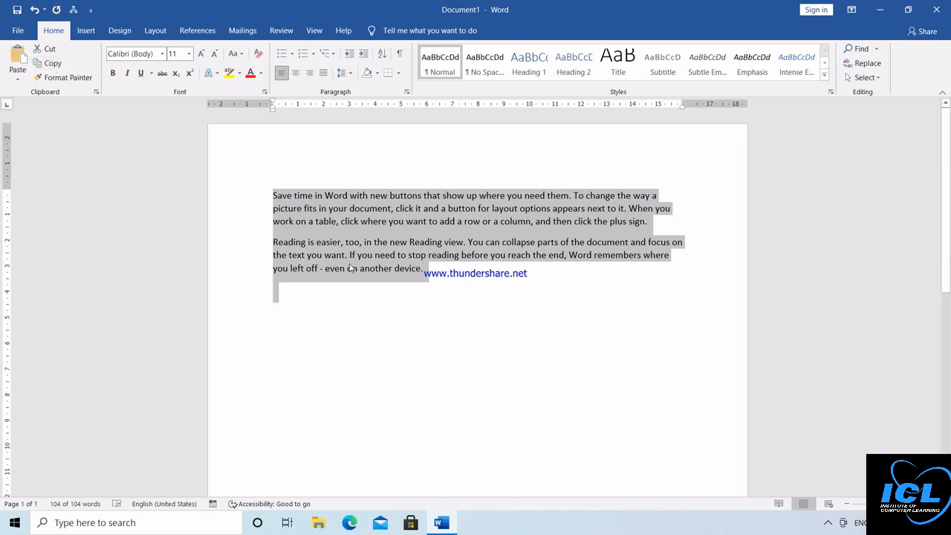
click(461, 276)
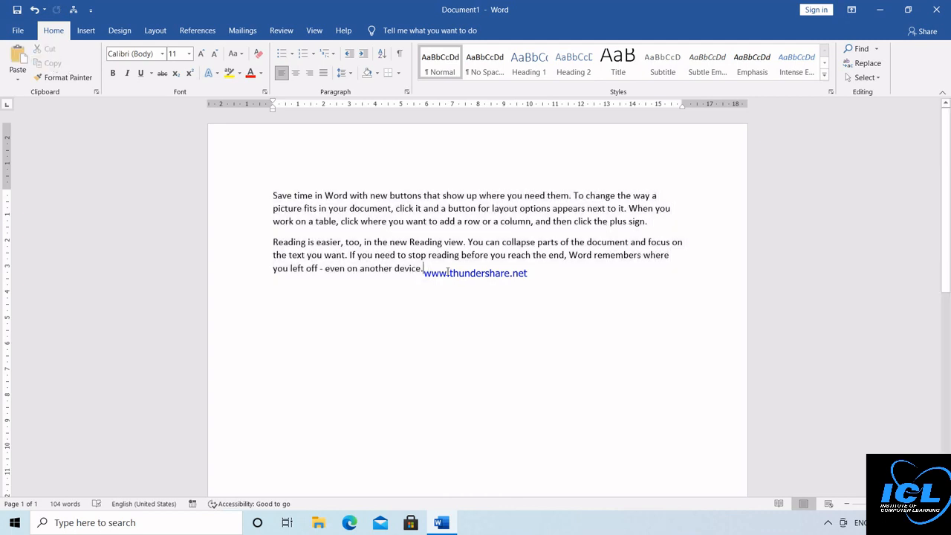
click(297, 286)
key(Return)
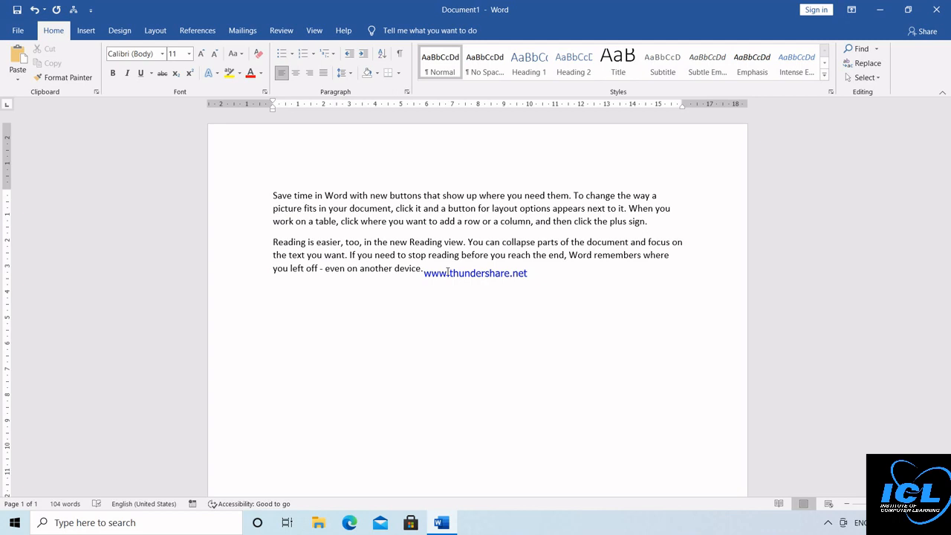
key(ctrl+v)
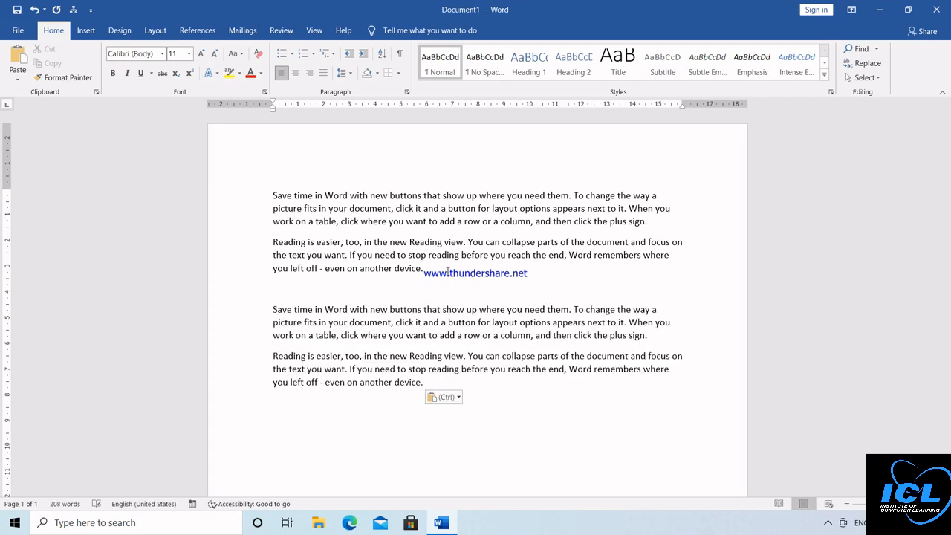
click(313, 423)
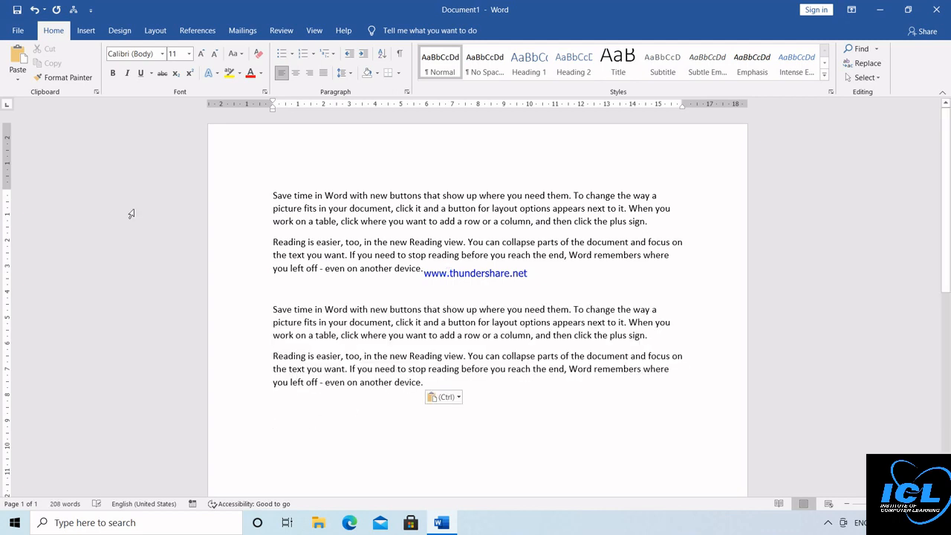
click(16, 61)
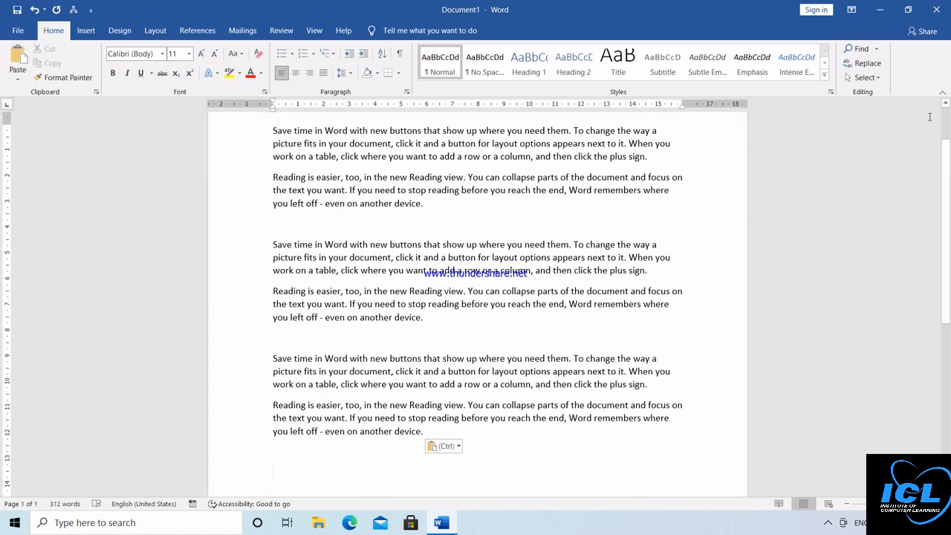
Step: Delete the duplicated middle block, then select part of the first paragraph
scroll(551, 273, up, 2)
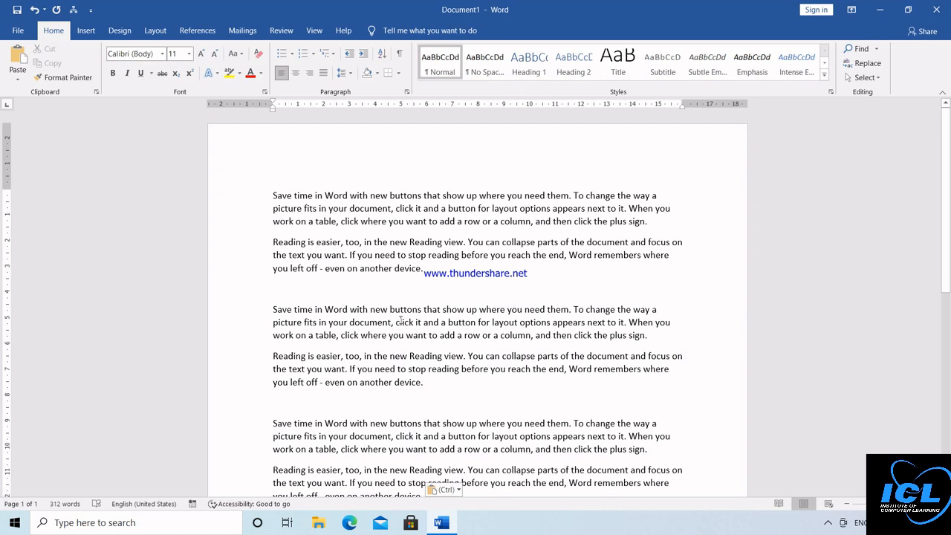
drag(272, 301, 456, 400)
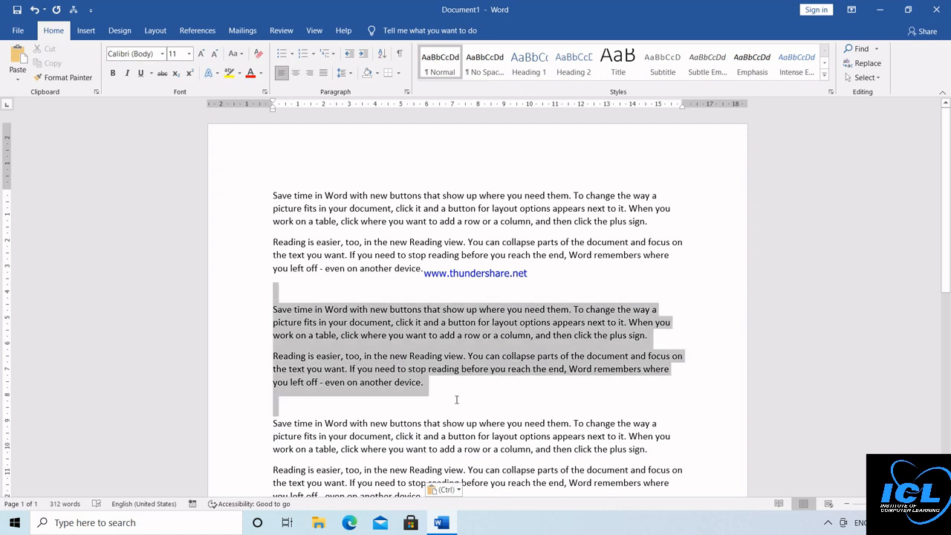
key(Delete)
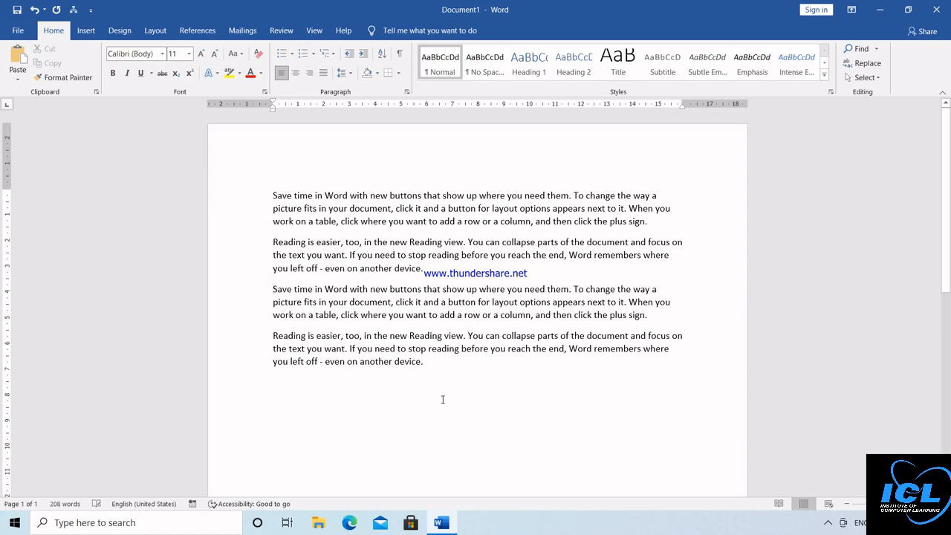
drag(273, 209, 540, 228)
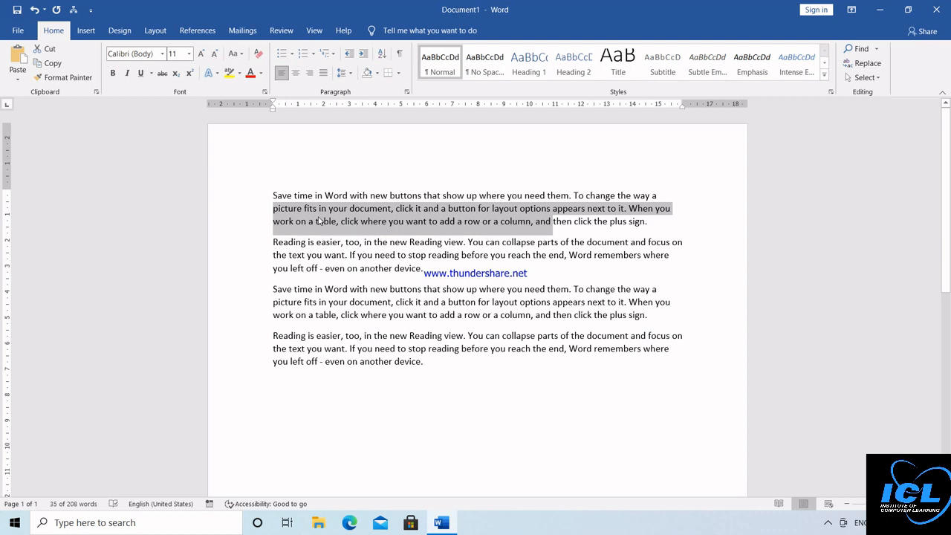
Step: Move the selected passage and the 'Save time' paragraph to the document's end
click(49, 49)
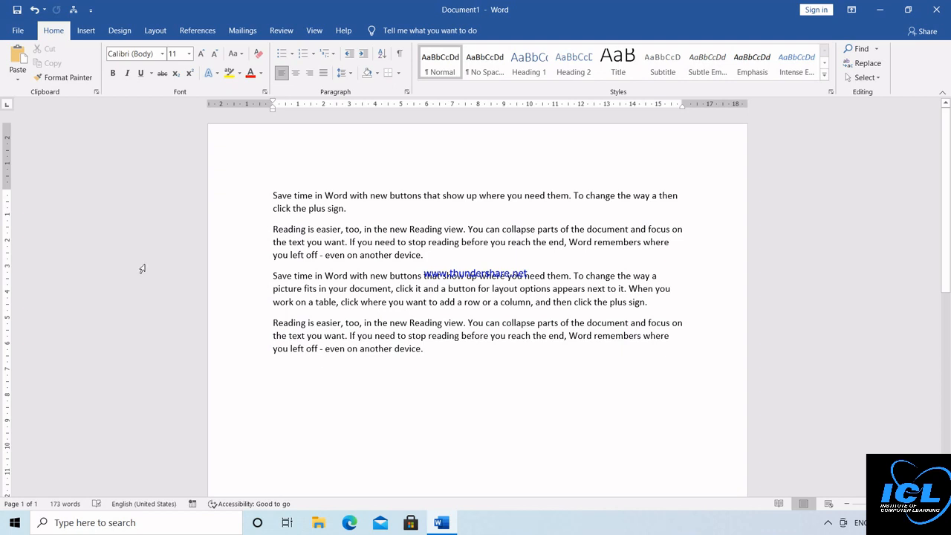
click(18, 65)
click(19, 65)
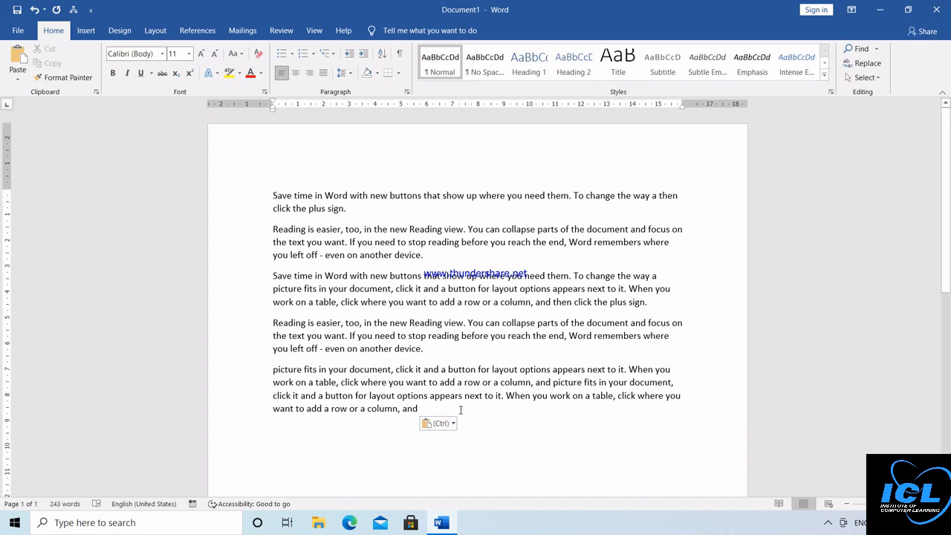
click(273, 194)
triple_click(371, 221)
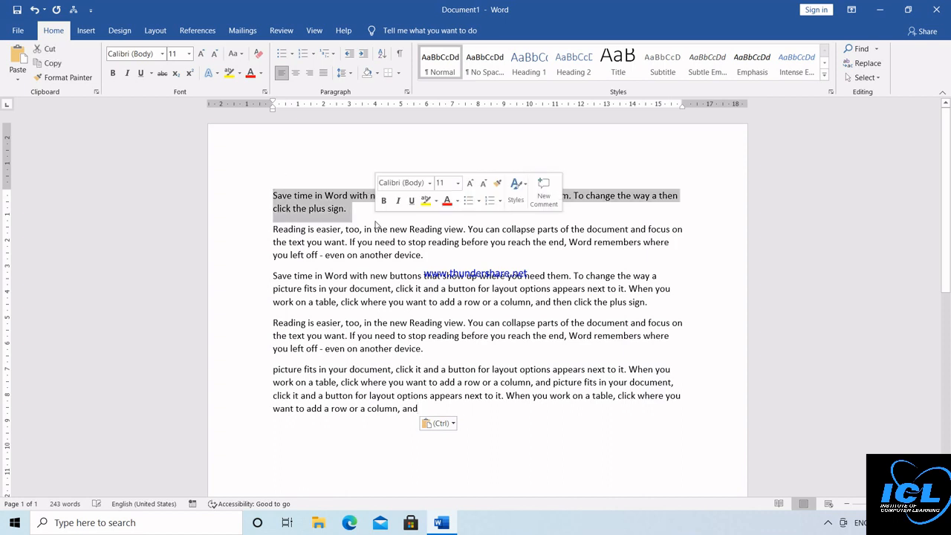
key(Delete)
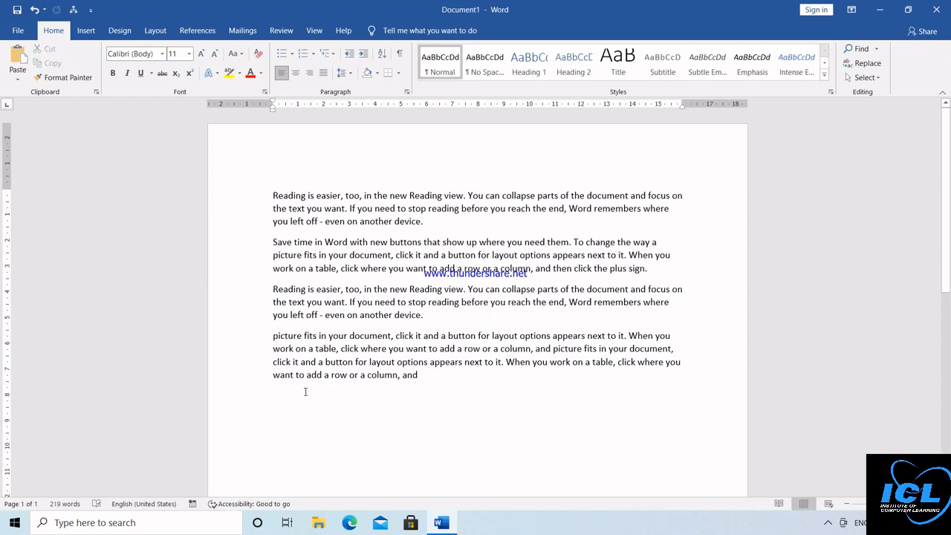
key(ctrl+v)
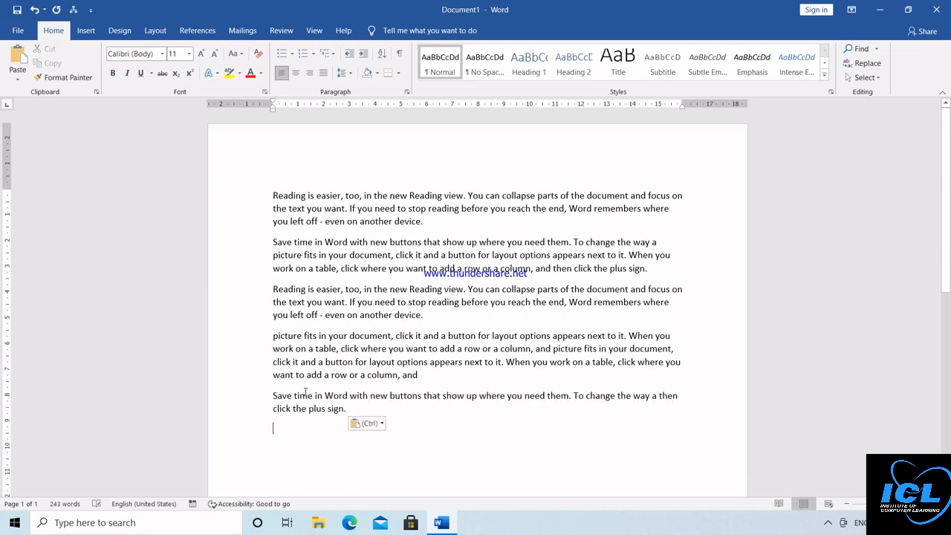
Step: Paste a copy of the 'Reading is easier' paragraph on the last line
triple_click(469, 234)
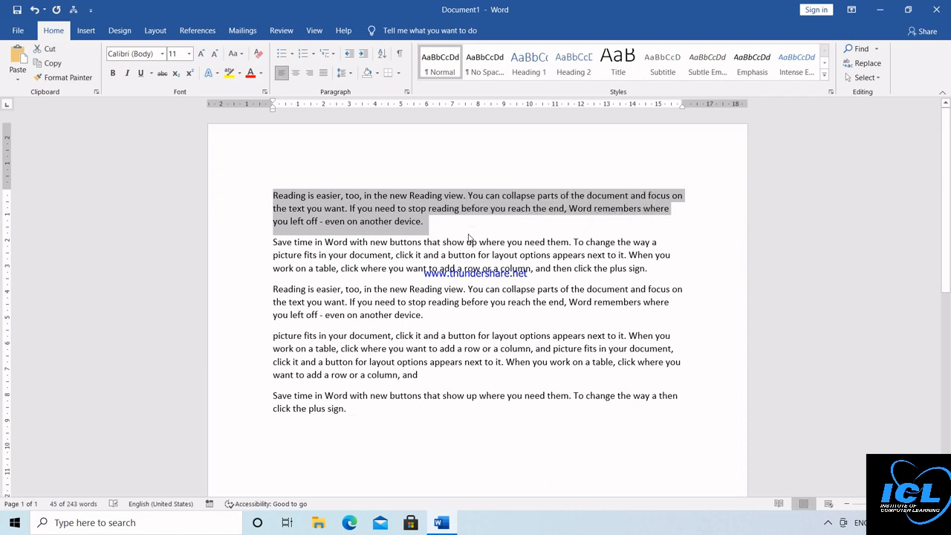
click(363, 423)
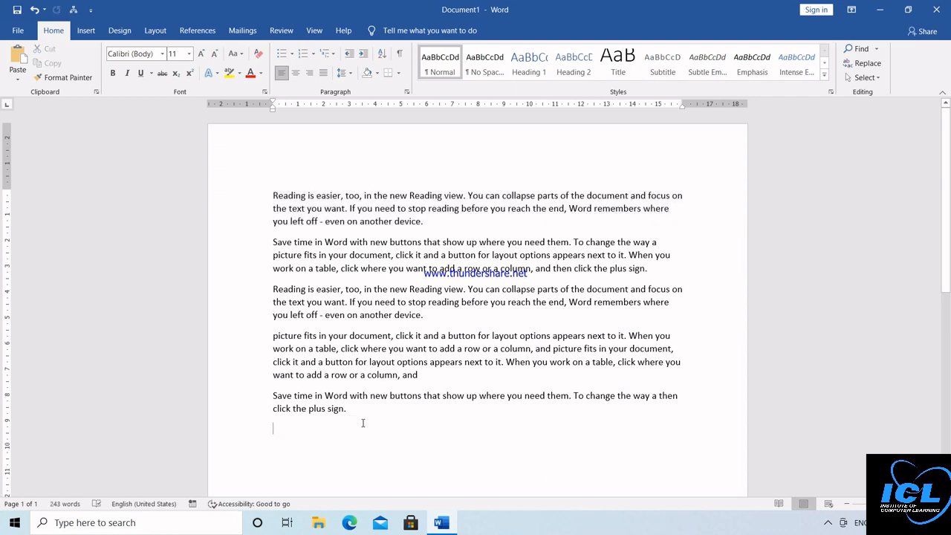
key(ctrl+v)
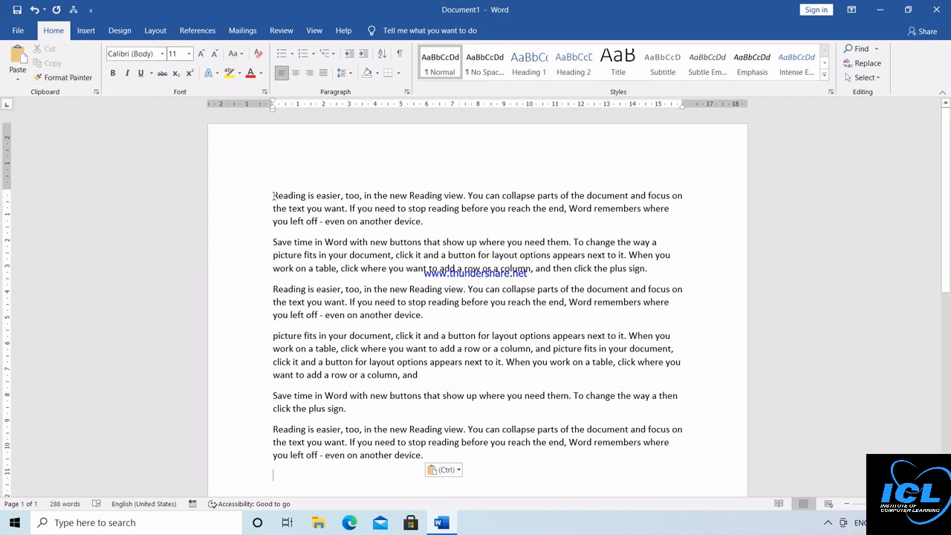
Step: Select all six paragraphs and apply Calibri from the font list
drag(273, 196, 457, 461)
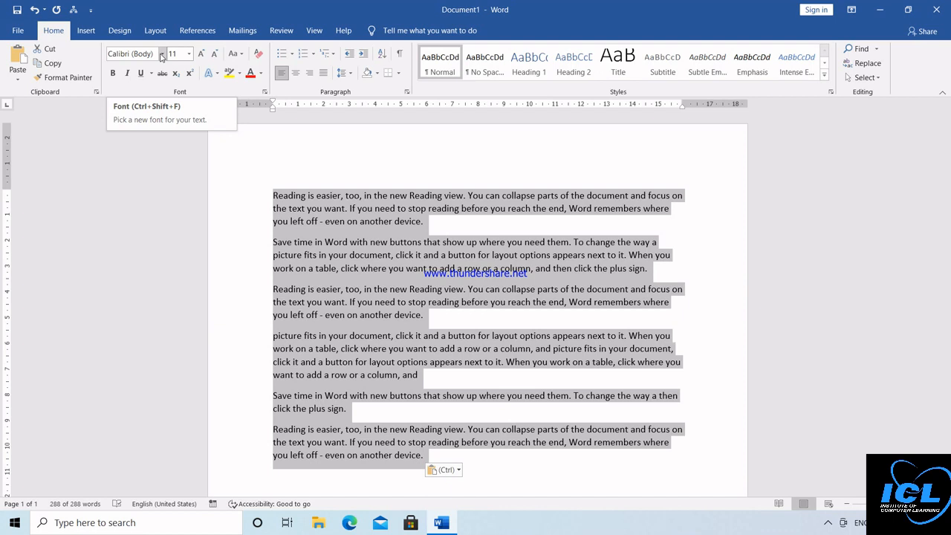
click(162, 55)
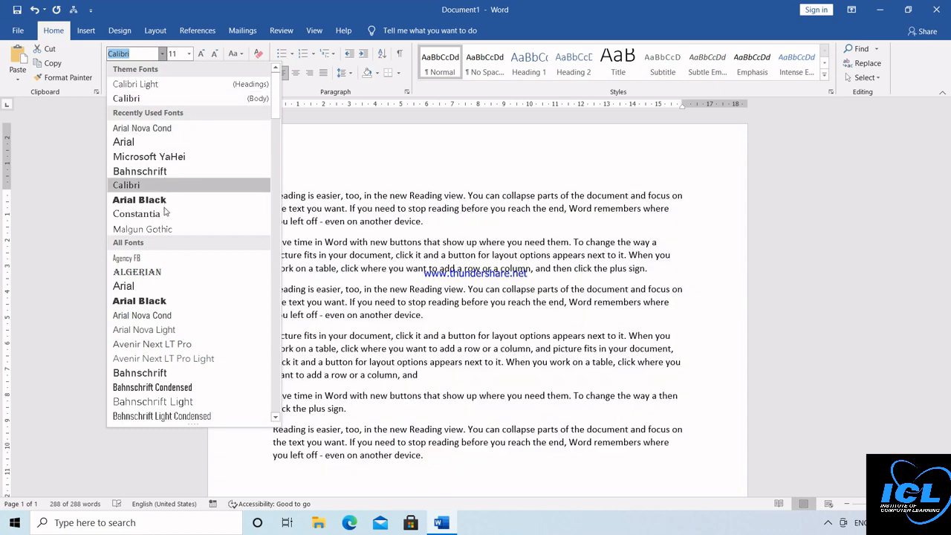
click(273, 357)
click(273, 357)
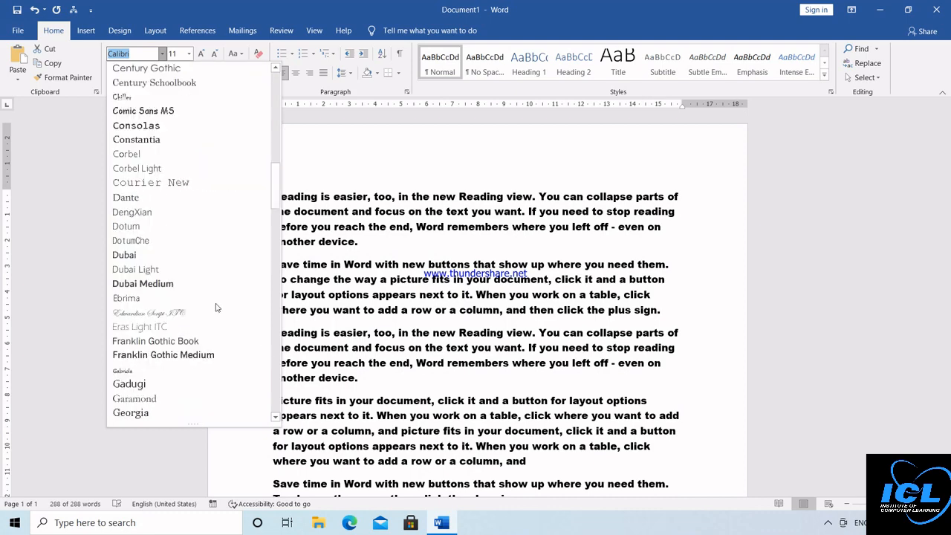
scroll(157, 260, down, 10)
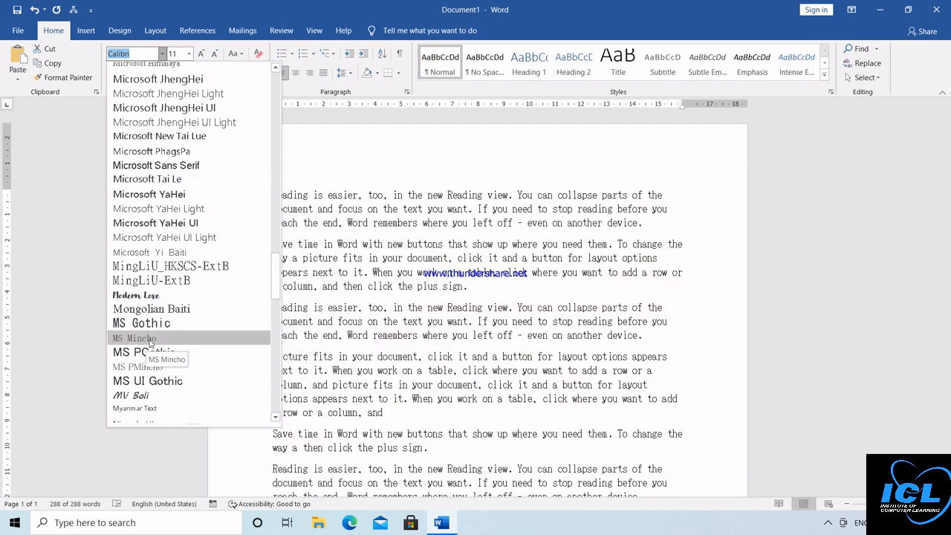
click(275, 109)
click(275, 109)
click(275, 109)
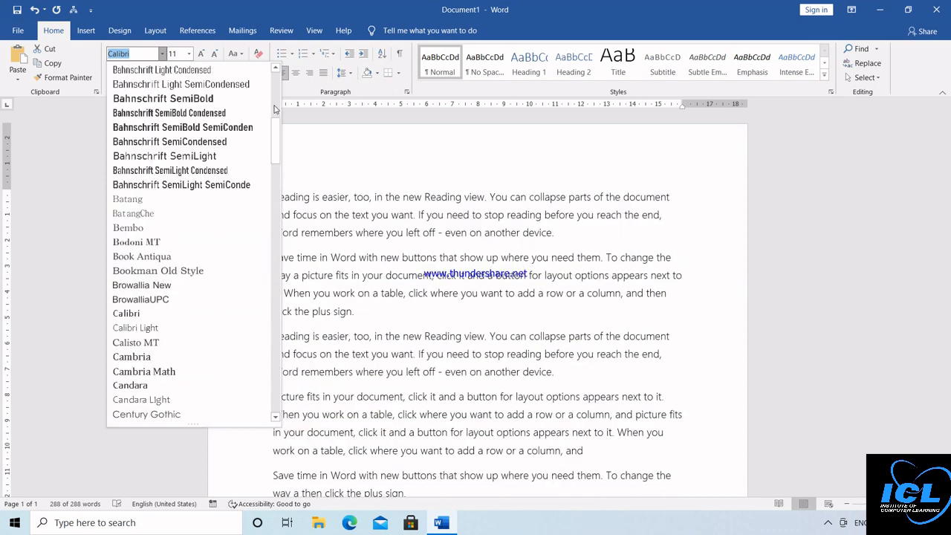
click(275, 110)
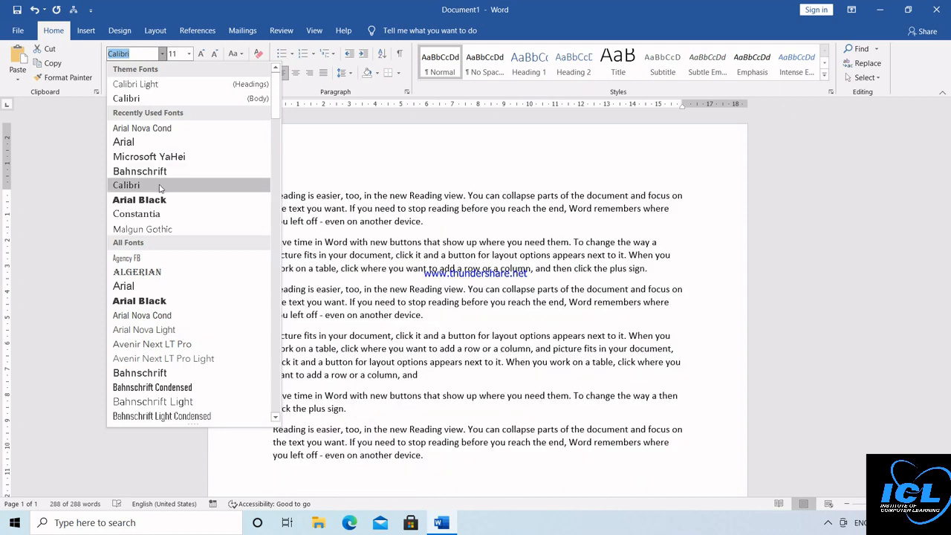
click(157, 186)
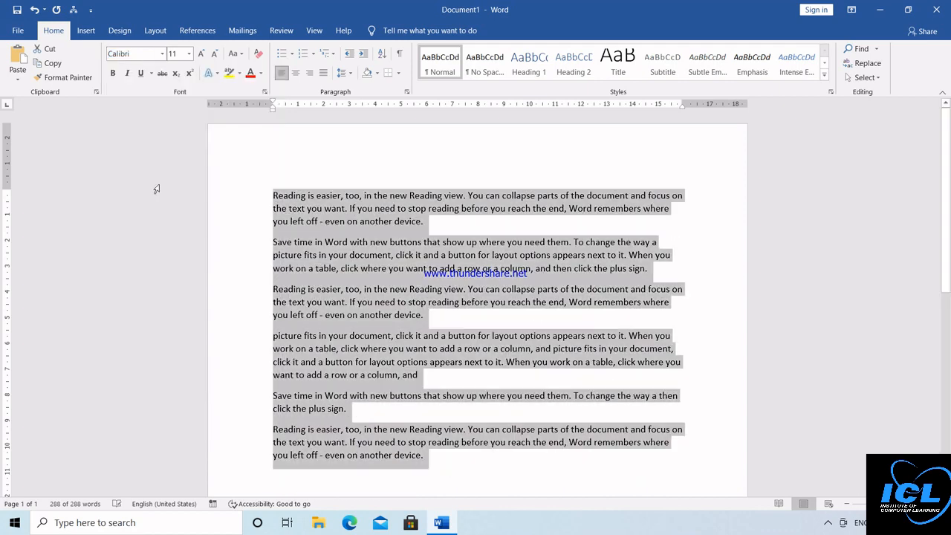
click(189, 54)
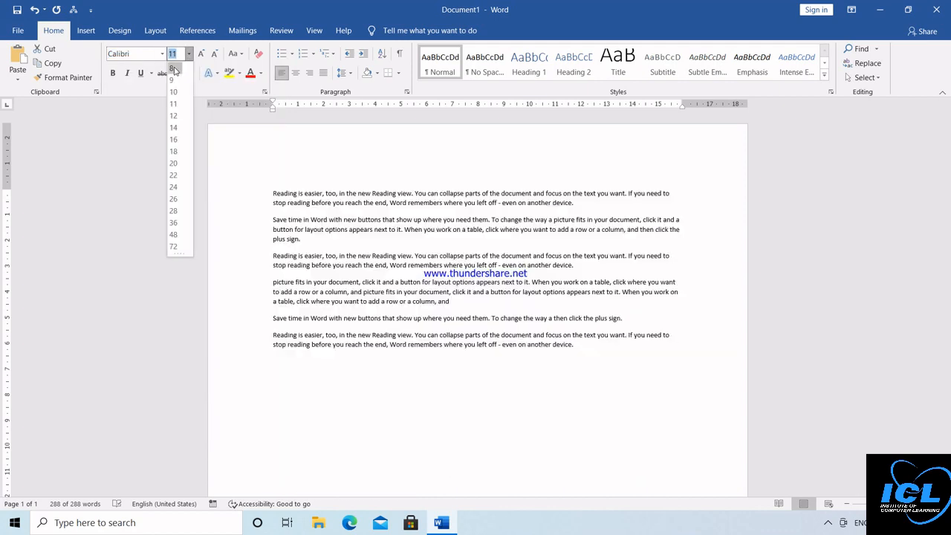
click(174, 69)
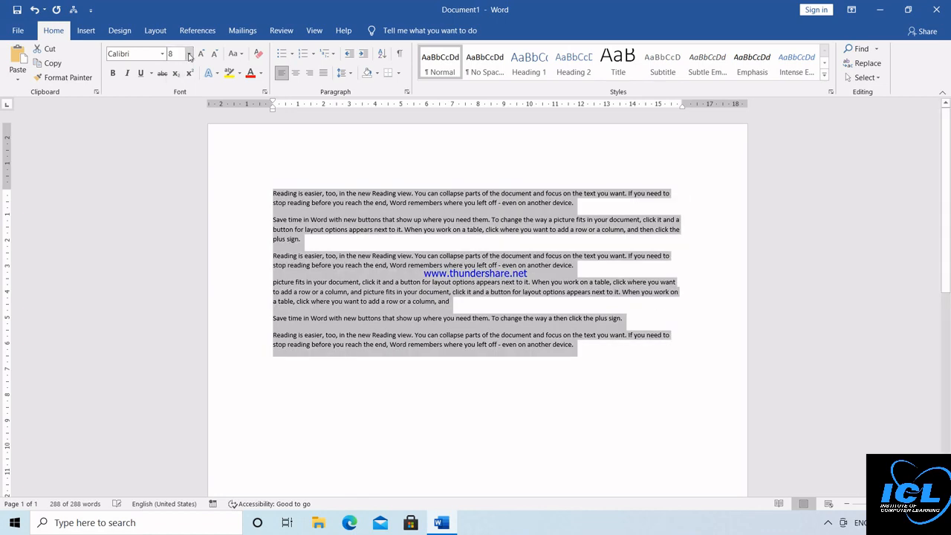
click(189, 54)
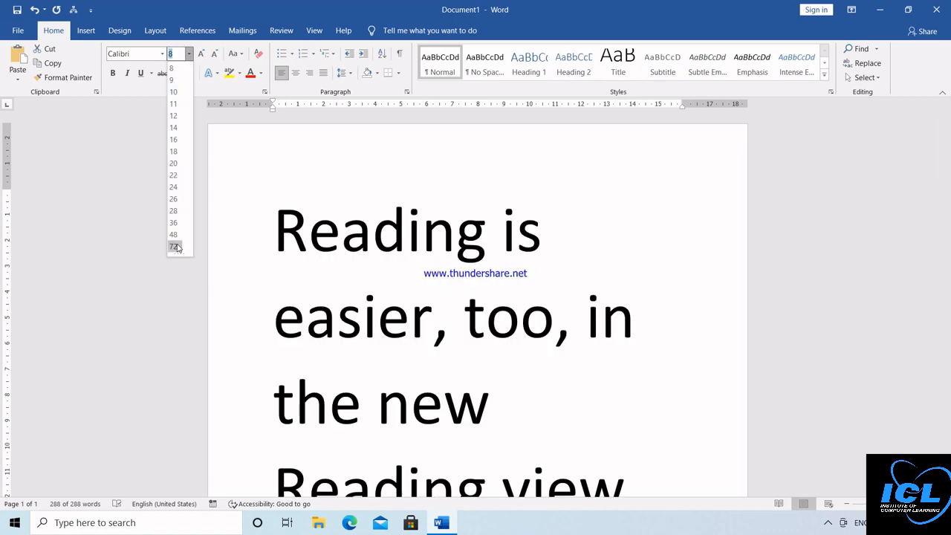
click(175, 246)
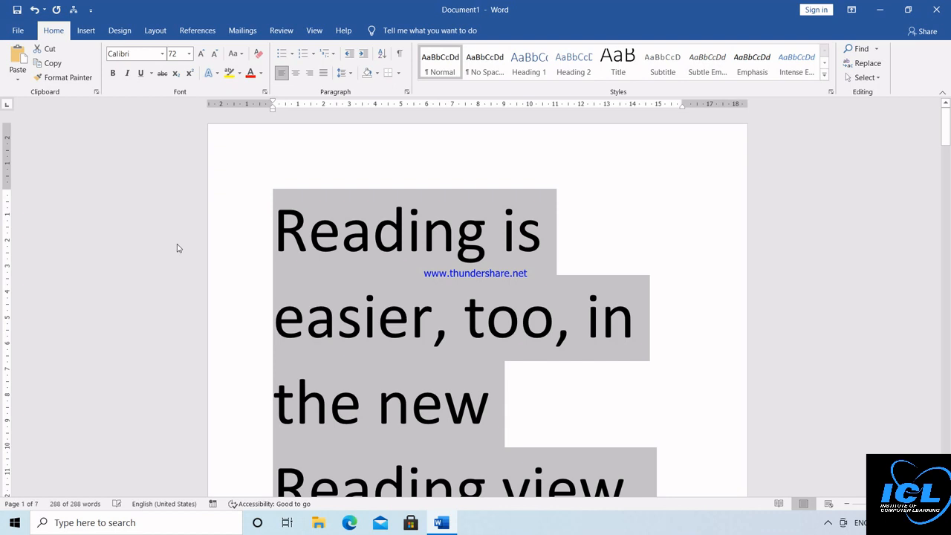
click(177, 54)
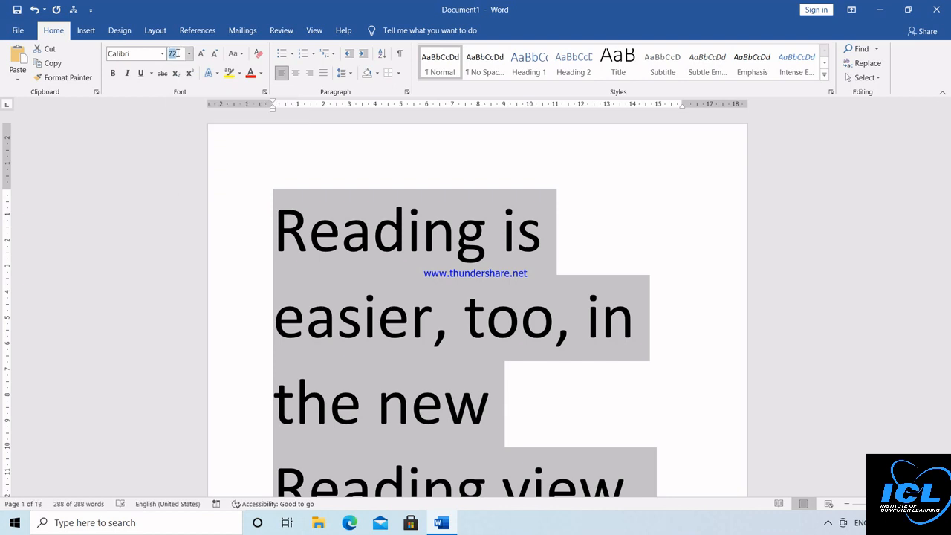
text(14.78)
key(Return)
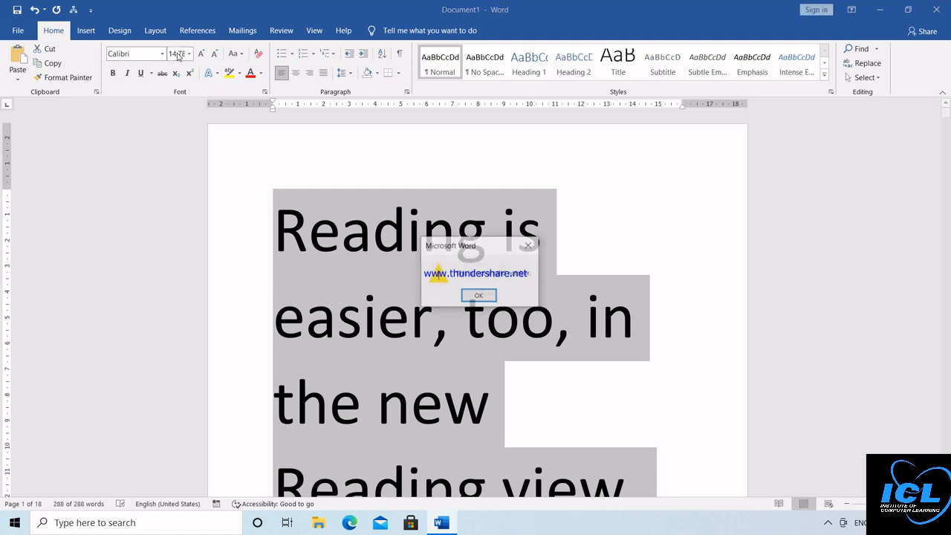
click(473, 299)
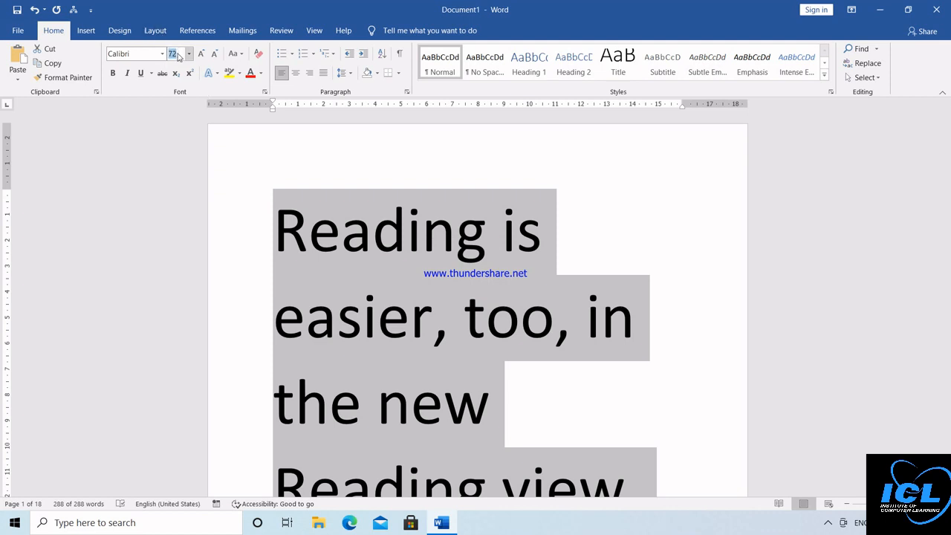
text(13)
key(Return)
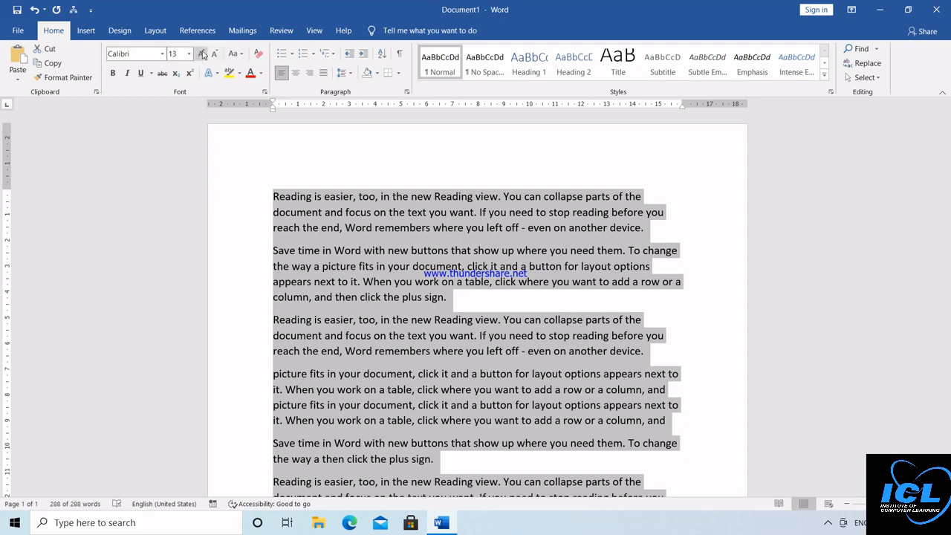
click(203, 54)
click(203, 54)
click(203, 54)
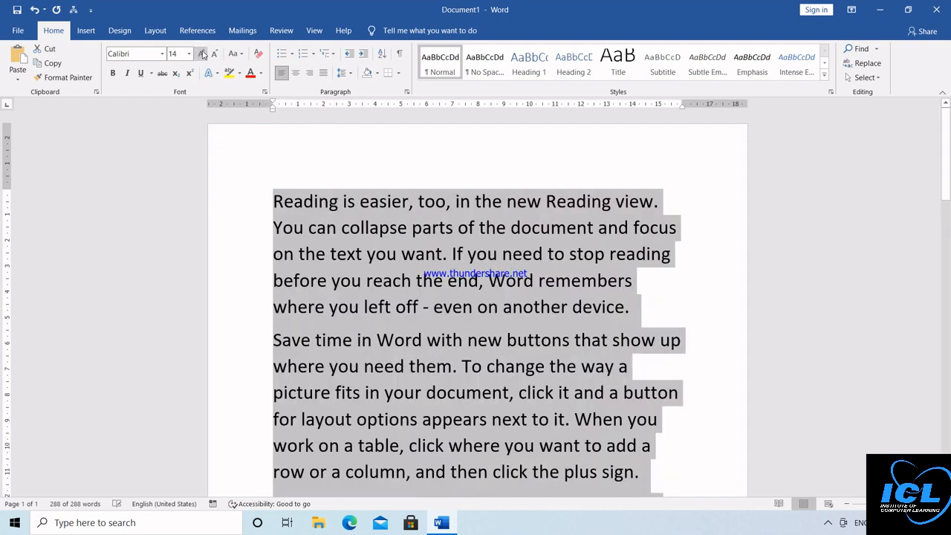
click(203, 54)
click(203, 55)
click(203, 54)
click(203, 54)
click(203, 54)
click(215, 54)
click(214, 54)
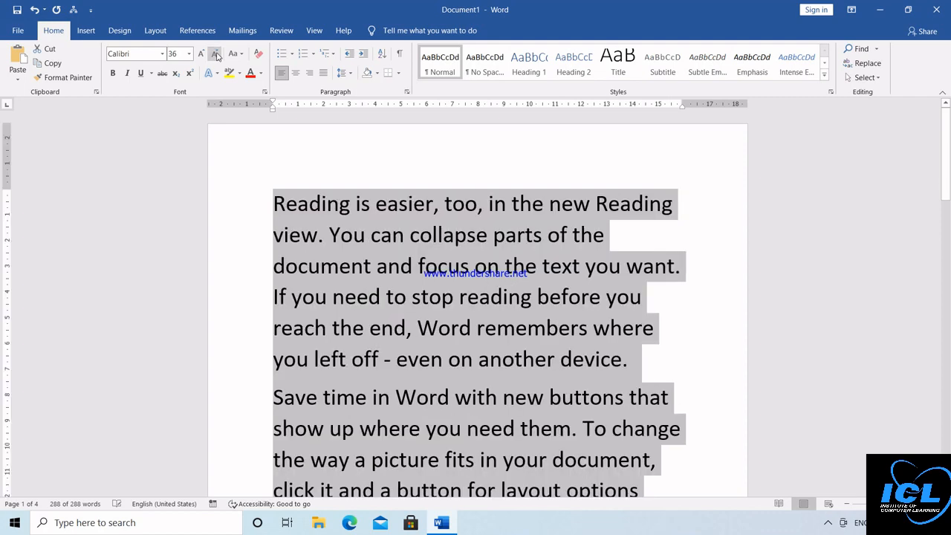
click(215, 55)
click(215, 54)
click(215, 54)
click(215, 54)
click(215, 55)
click(216, 55)
click(216, 55)
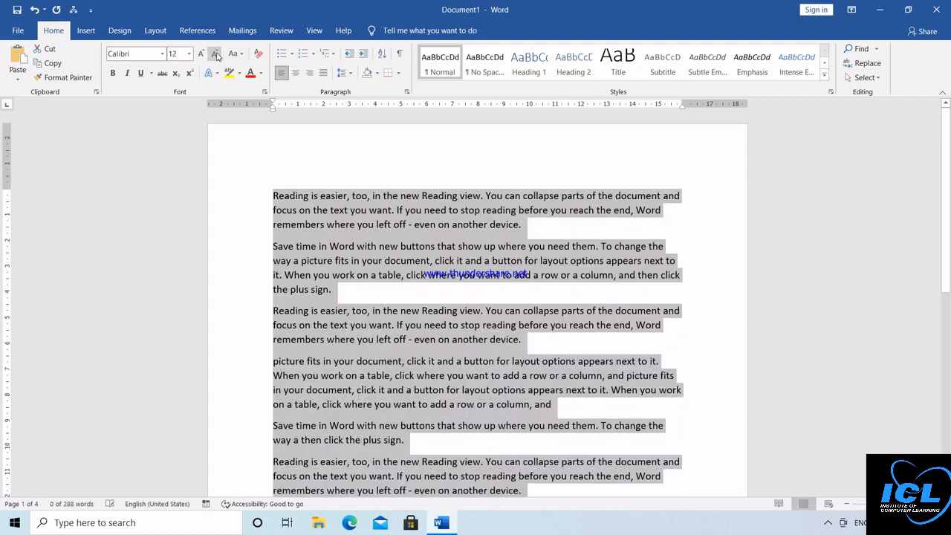
click(216, 55)
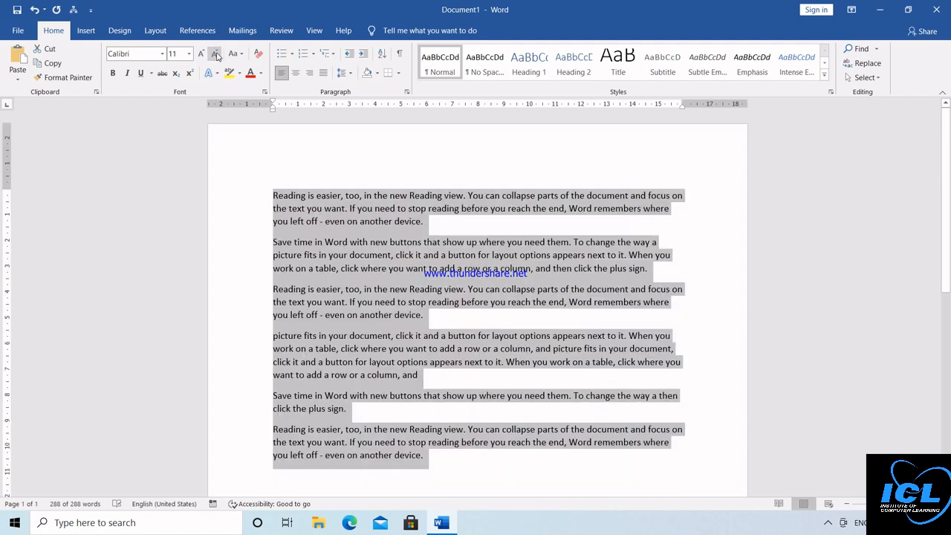
Step: Make the first paragraph UPPERCASE, zooming in to see it better
click(372, 181)
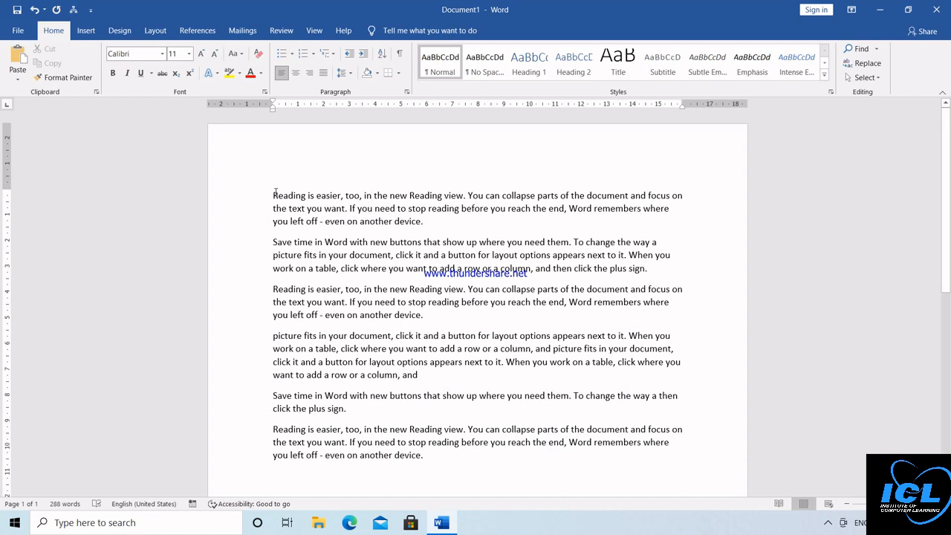
drag(273, 195, 423, 222)
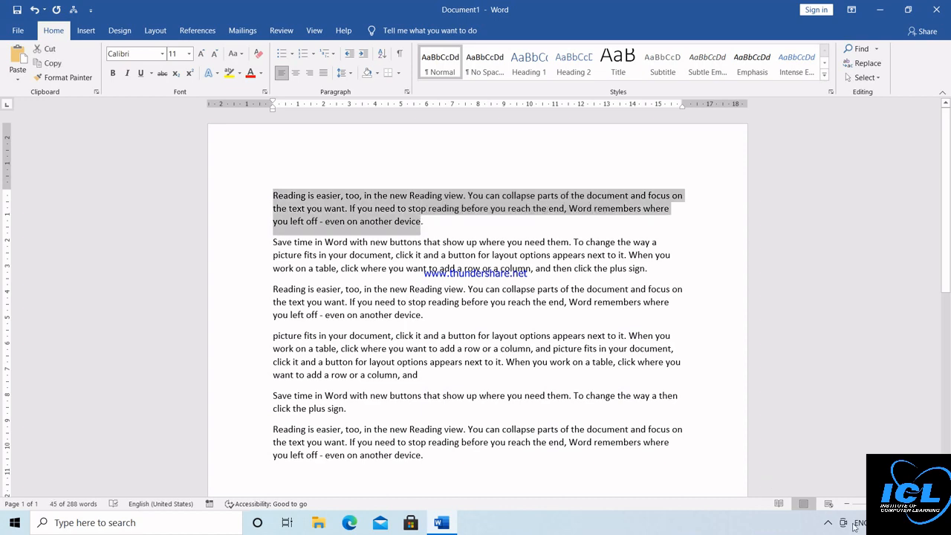
click(915, 504)
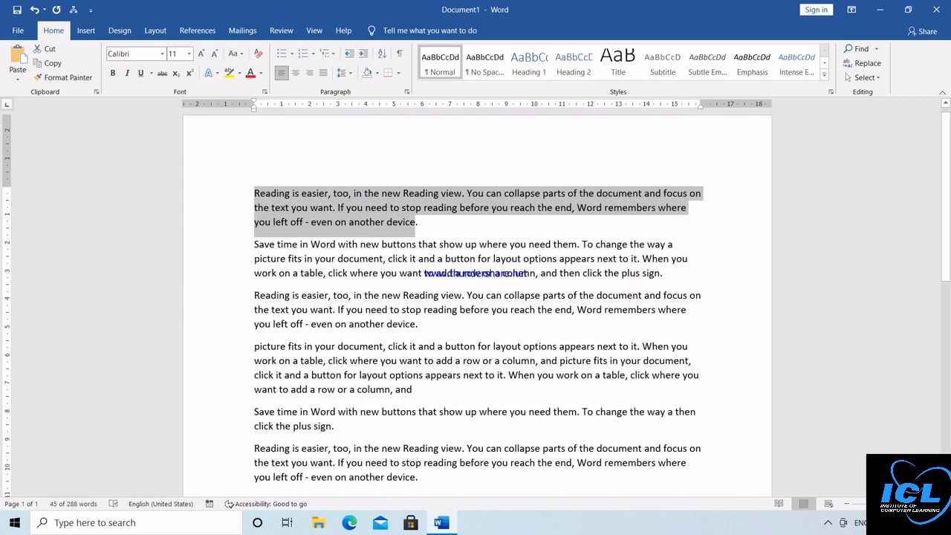
click(916, 504)
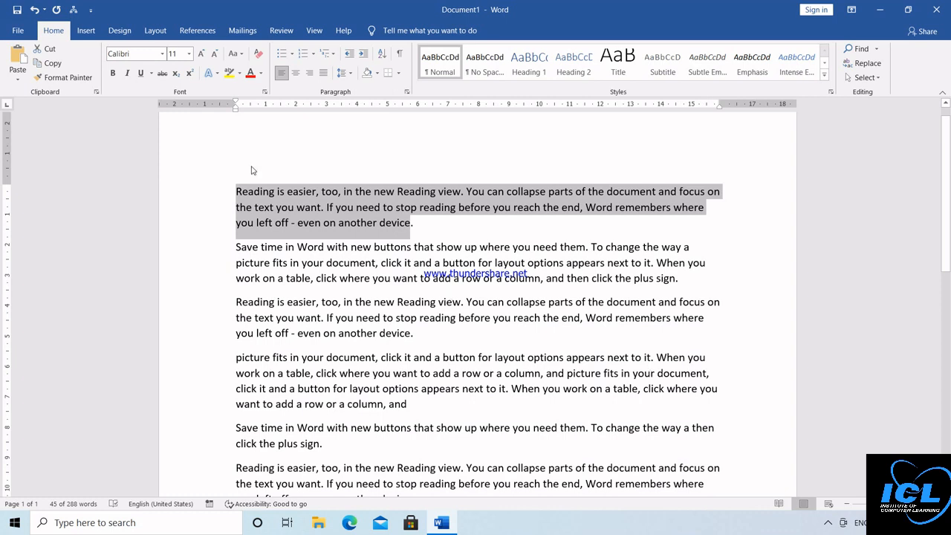
click(240, 58)
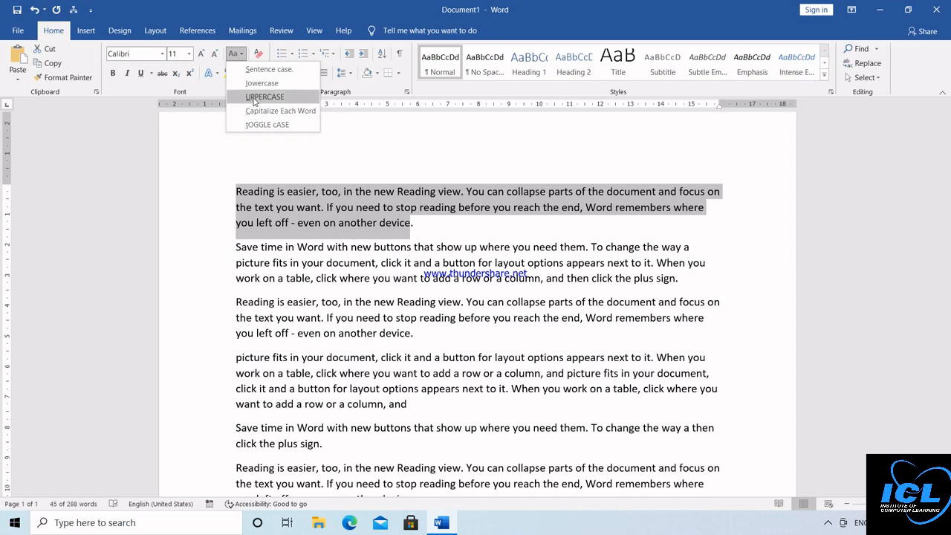
click(257, 98)
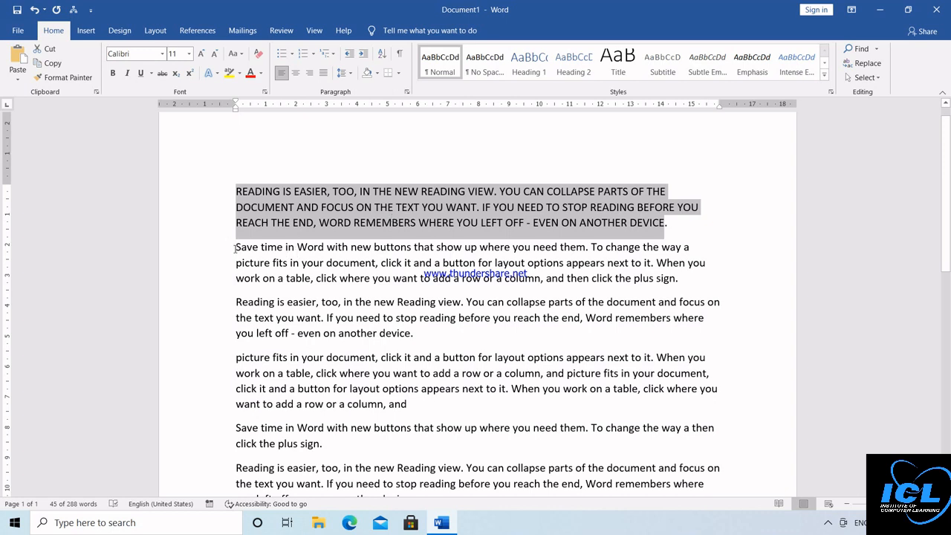
Step: Convert the second and third paragraphs to lowercase
drag(237, 248, 416, 338)
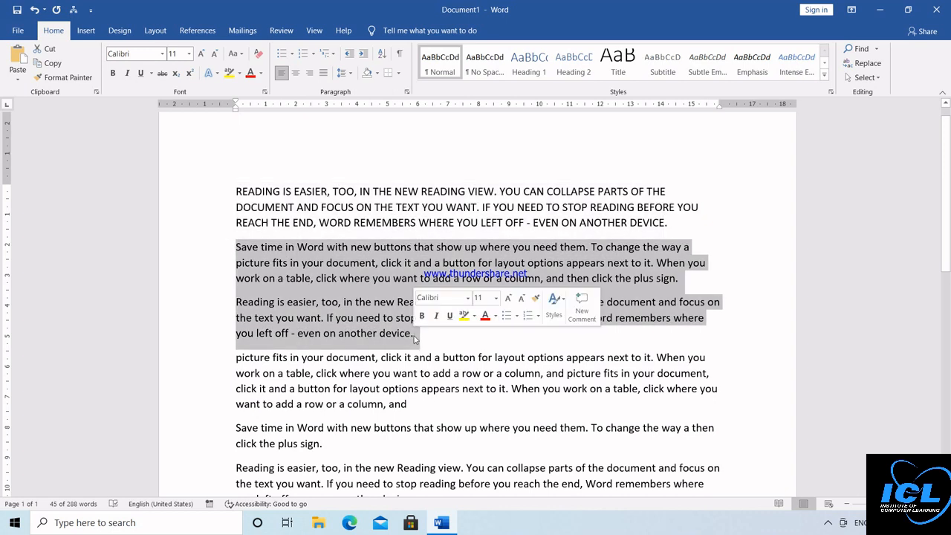
click(237, 57)
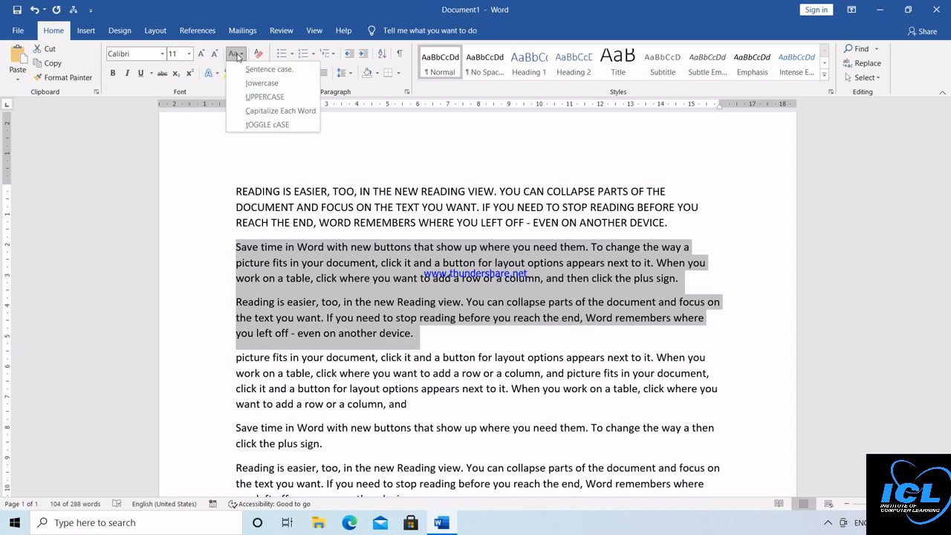
click(264, 84)
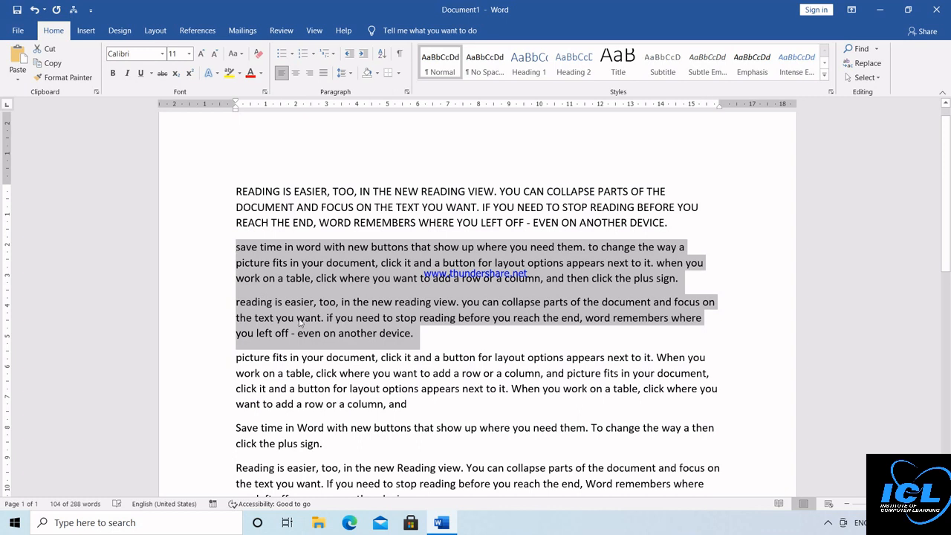
Step: Capitalize Each Word in the 'Picture fits' paragraph, then select all the text
drag(266, 361, 416, 413)
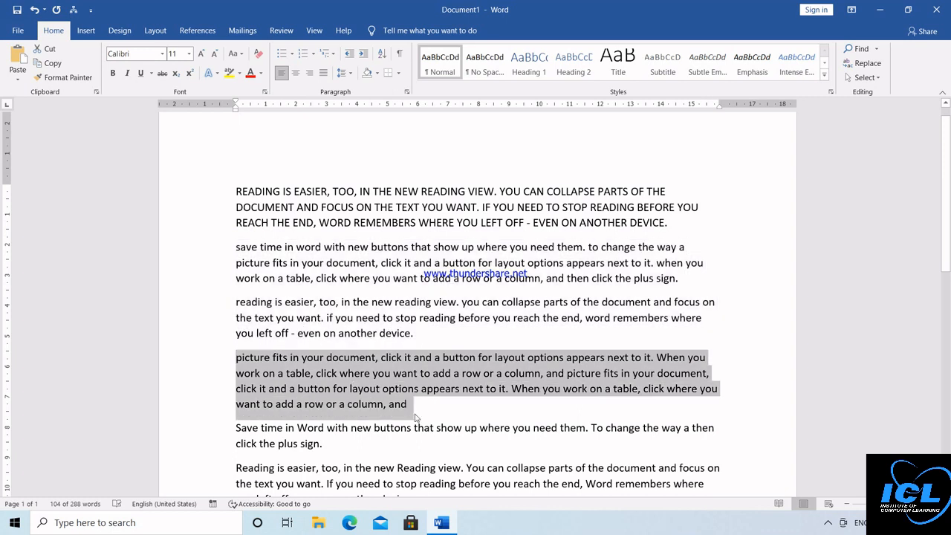
click(235, 53)
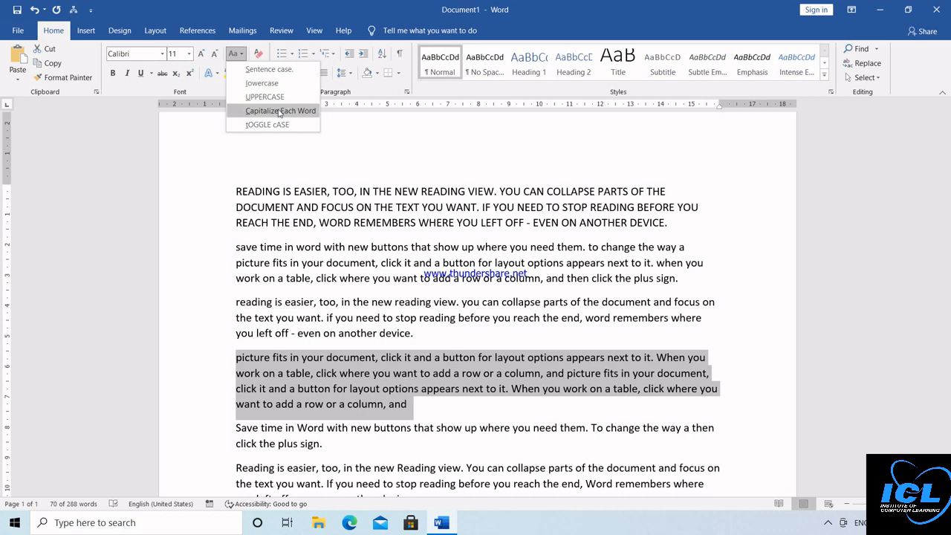
click(280, 111)
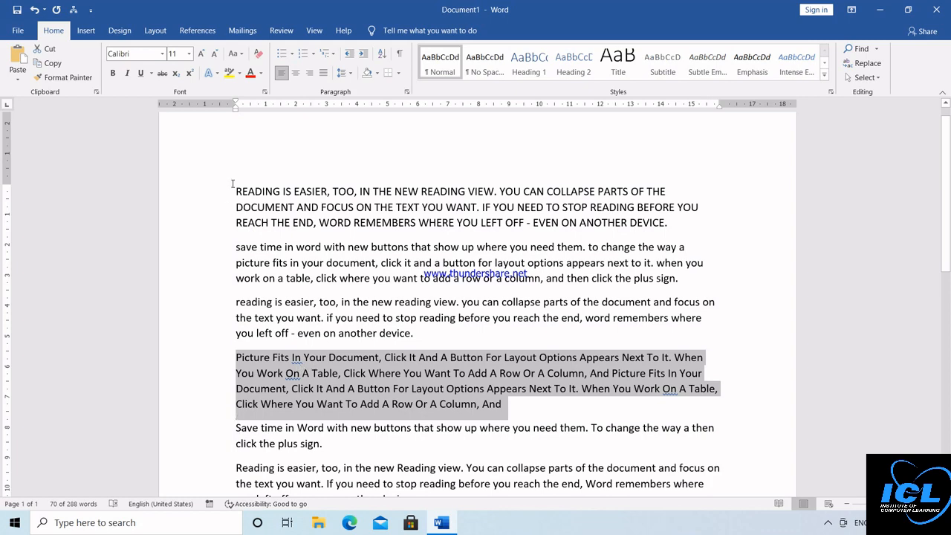
drag(233, 183, 502, 462)
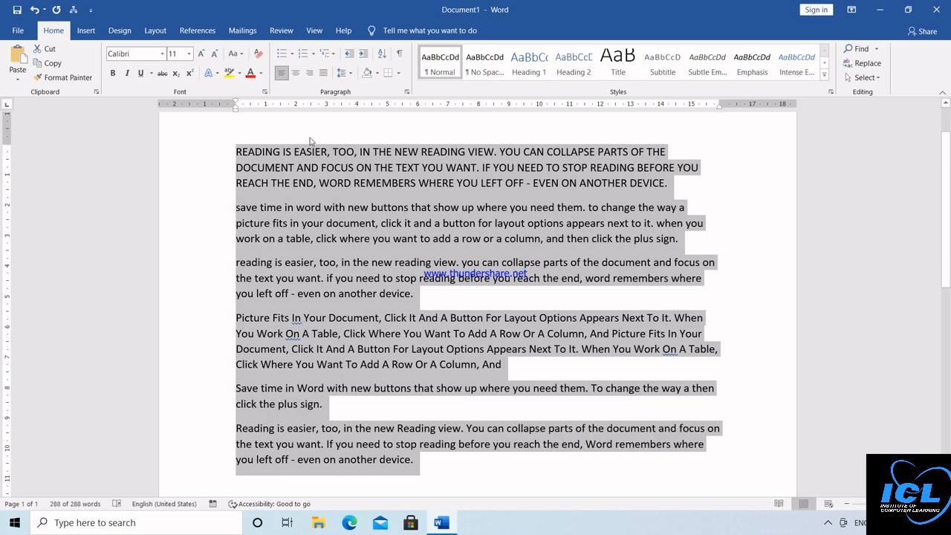
Step: Clear all formatting from the selected text and convert every paragraph to Sentence case
click(258, 55)
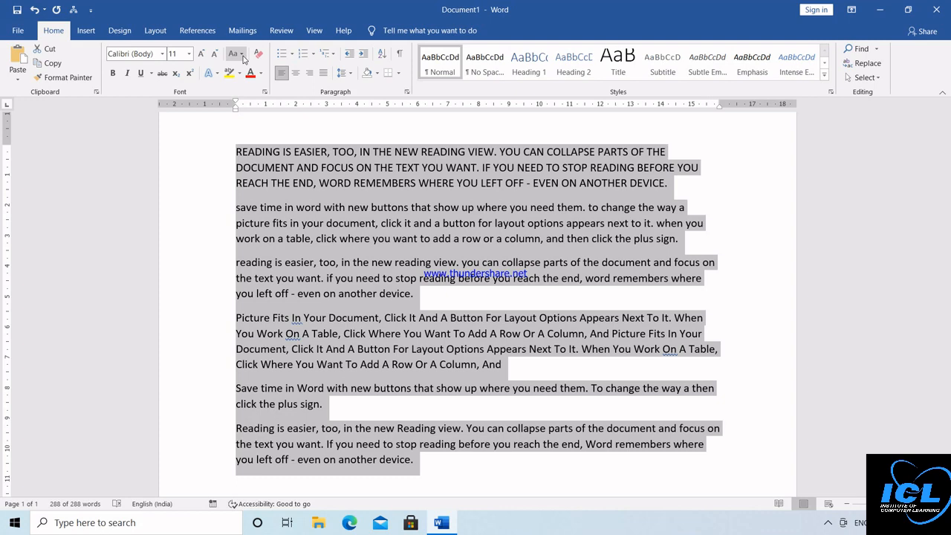
click(244, 58)
click(249, 71)
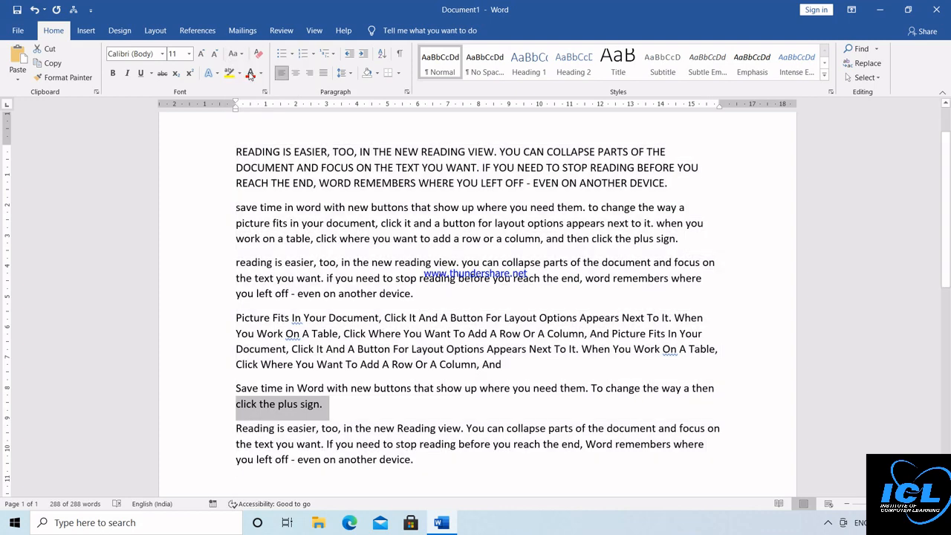
click(244, 57)
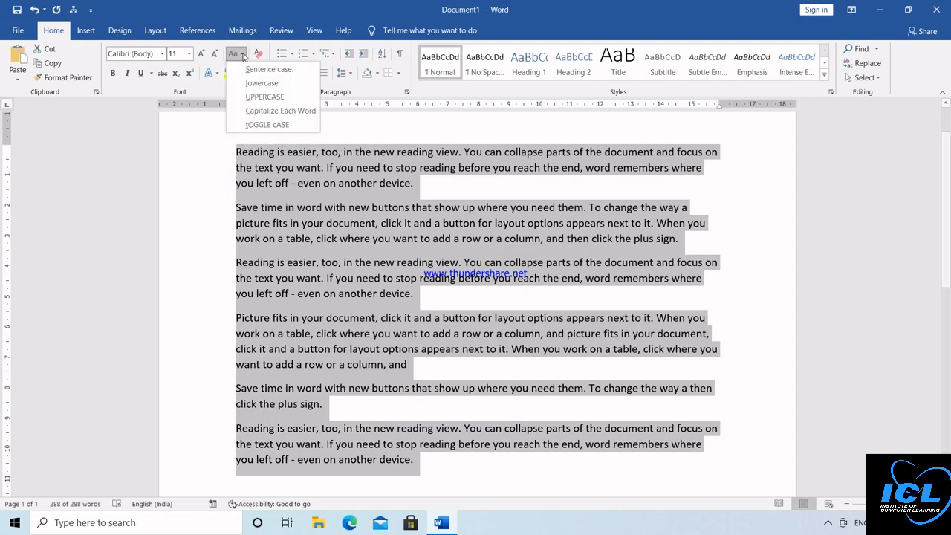
click(250, 69)
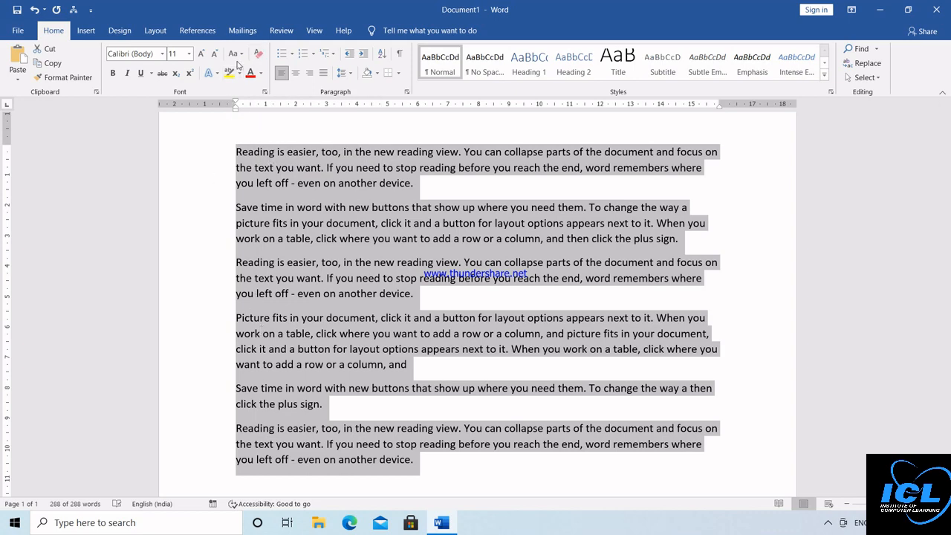
click(219, 152)
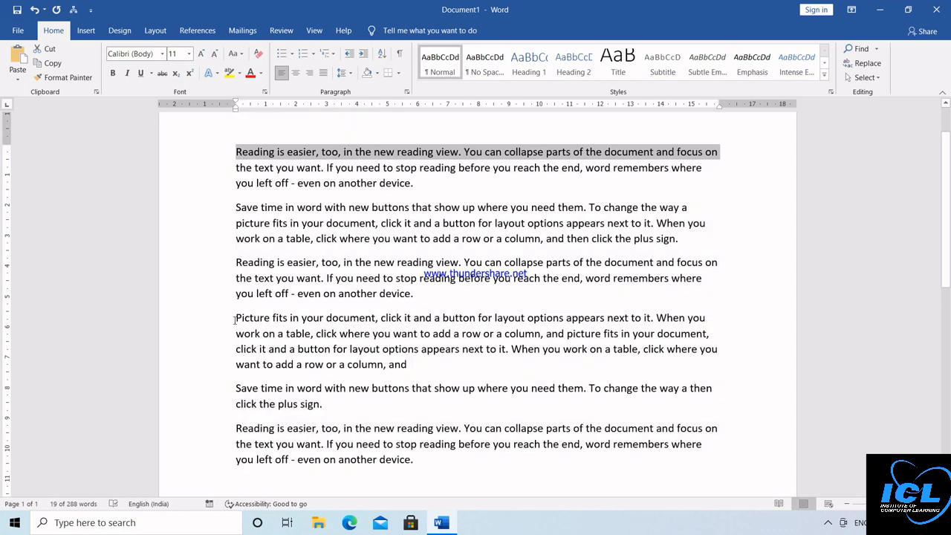
Step: Delete everything from 'Picture fits…' to the end and select the remaining three paragraphs
drag(236, 318, 512, 464)
key(Delete)
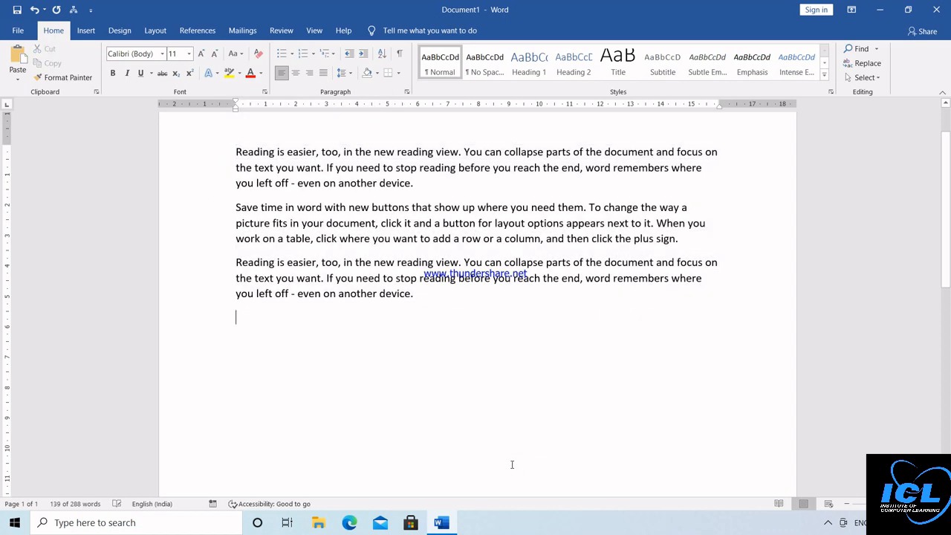
drag(231, 150, 510, 298)
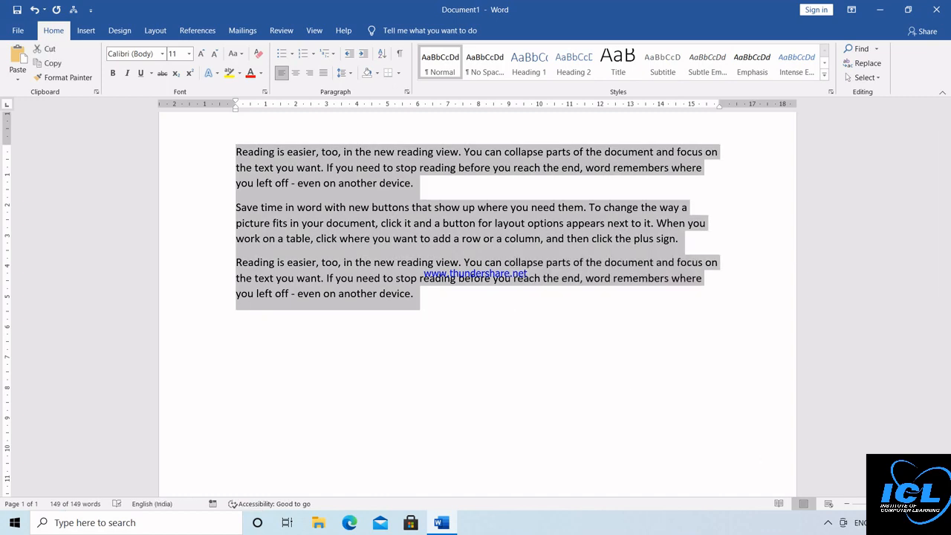
click(917, 504)
click(918, 504)
click(917, 504)
scroll(947, 126, up, 3)
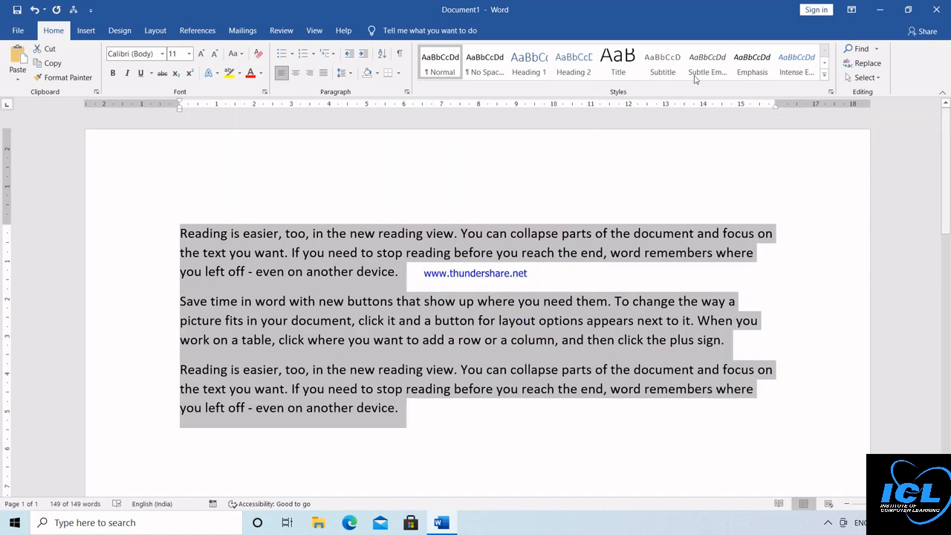
Step: Apply tOGGLE cASE and then Sentence case to the three paragraphs
click(240, 56)
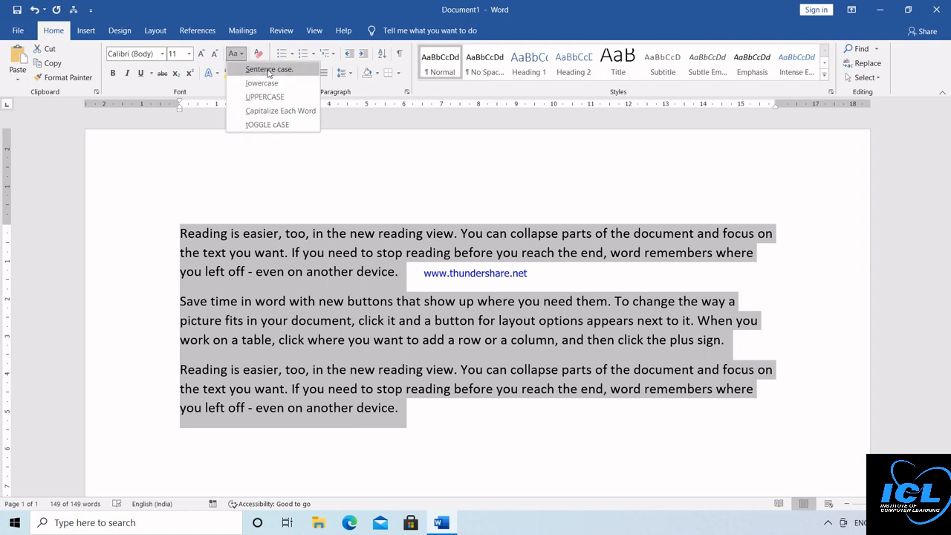
click(272, 125)
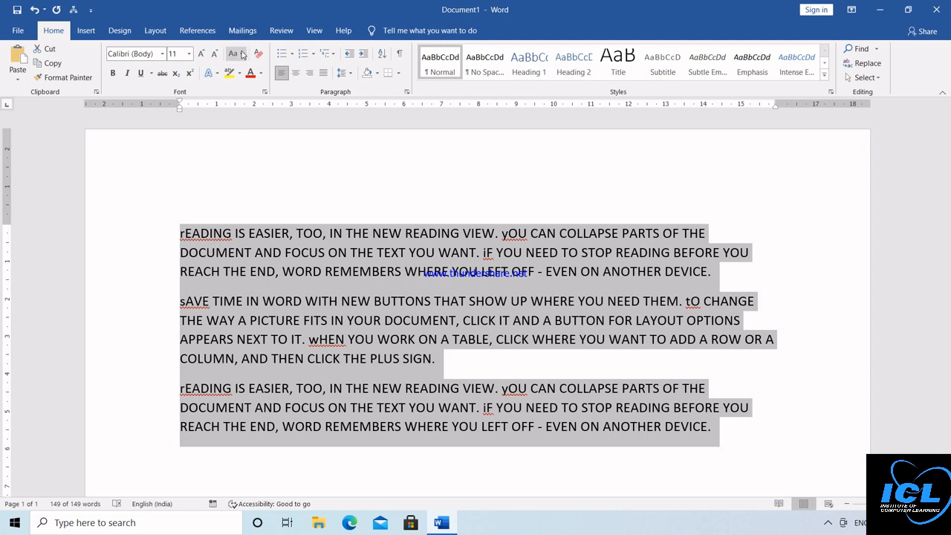
click(239, 57)
click(252, 69)
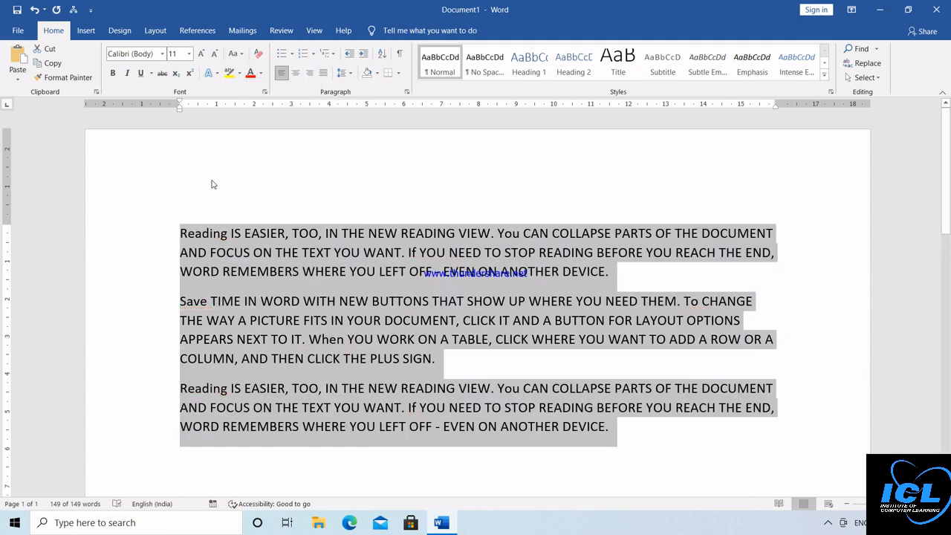
Step: Clear formatting from the selected text, leave the case unchanged, and deselect it
click(258, 54)
click(236, 54)
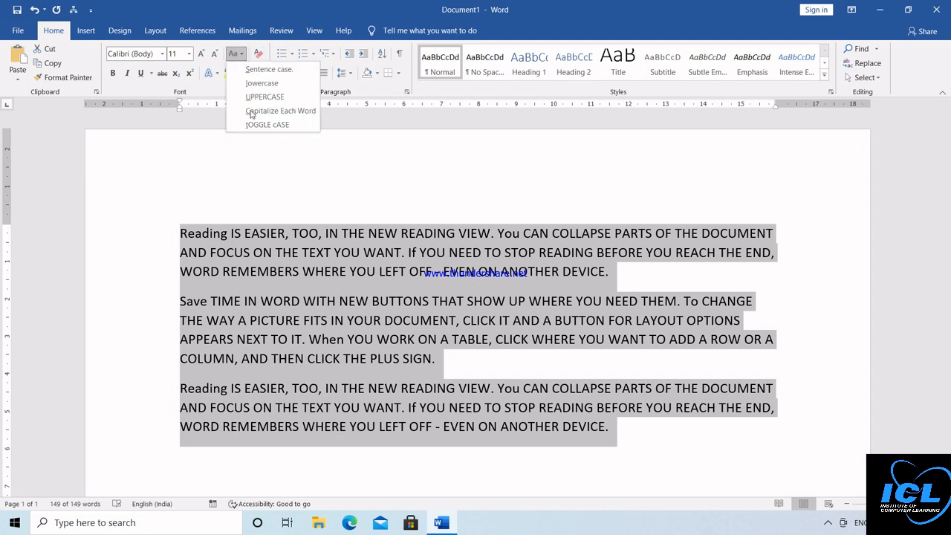
click(251, 111)
click(235, 55)
click(251, 72)
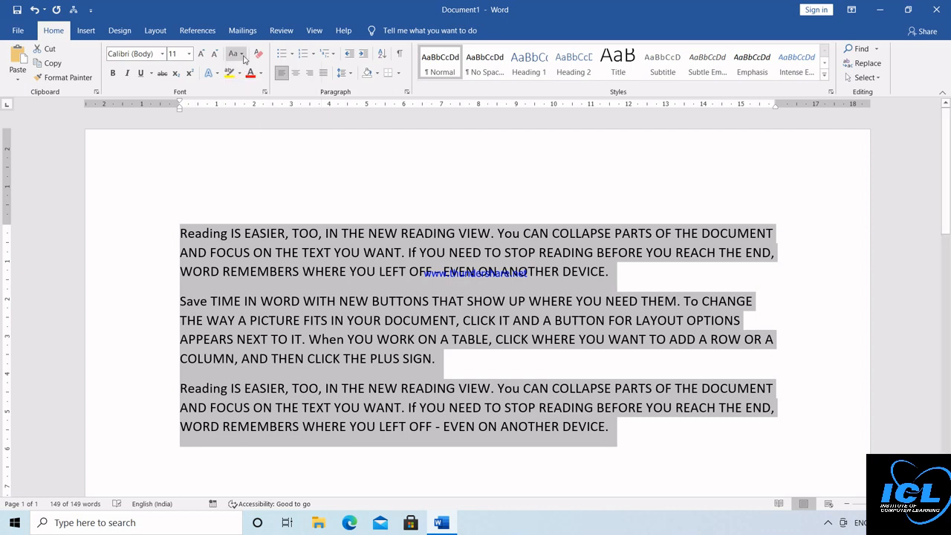
click(235, 53)
click(254, 80)
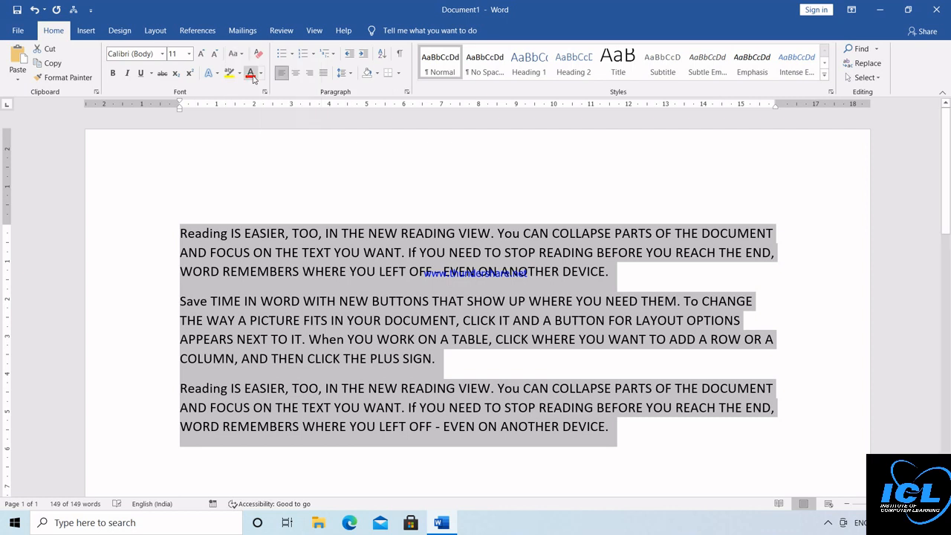
click(204, 170)
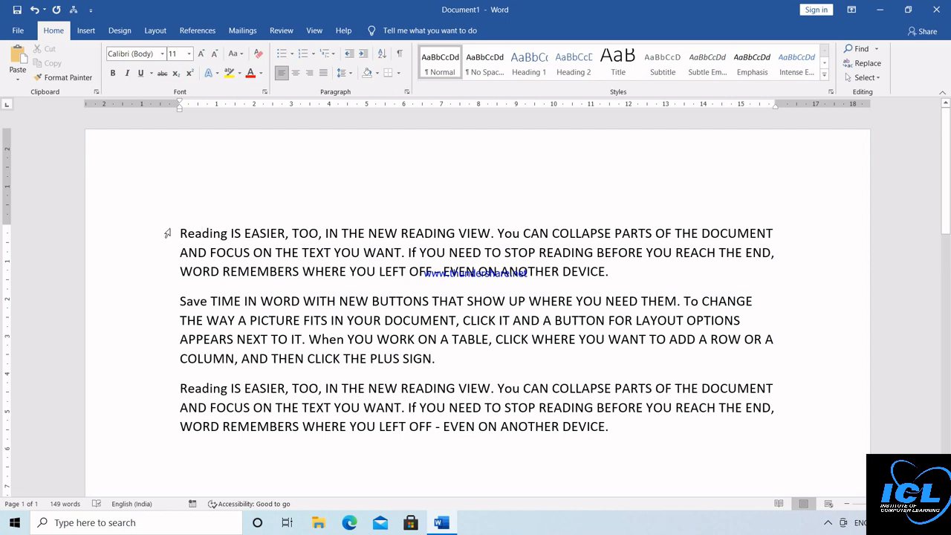
Step: Select all the text and make it bold, italic and underlined
triple_click(167, 233)
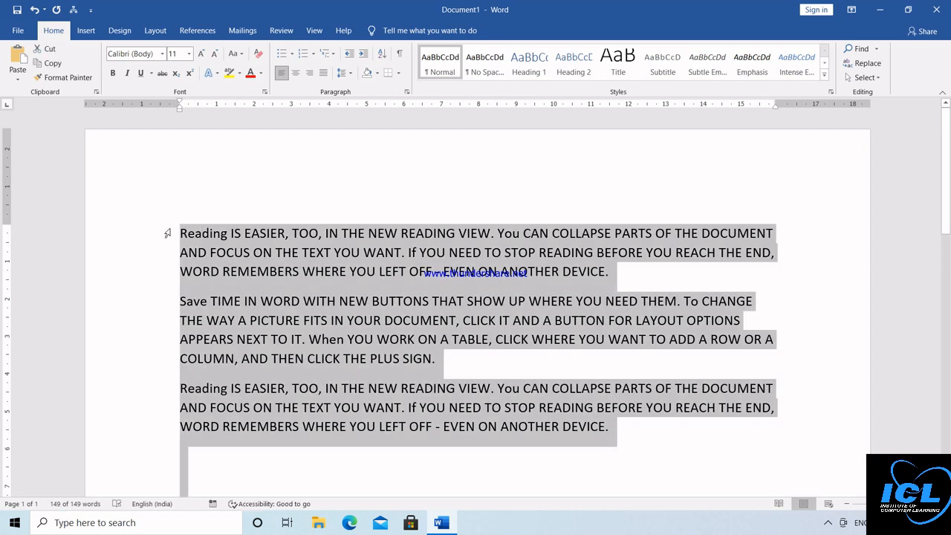
click(113, 73)
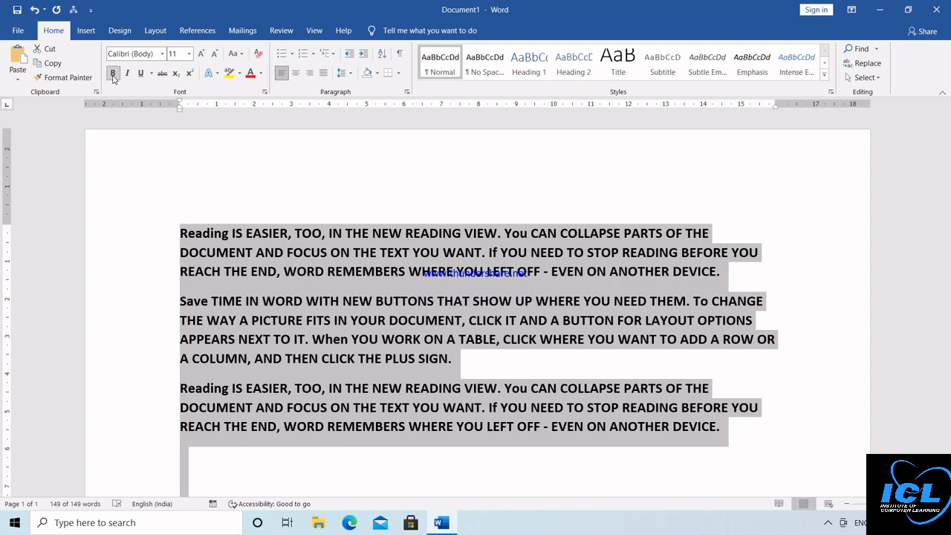
click(113, 74)
click(113, 73)
click(126, 74)
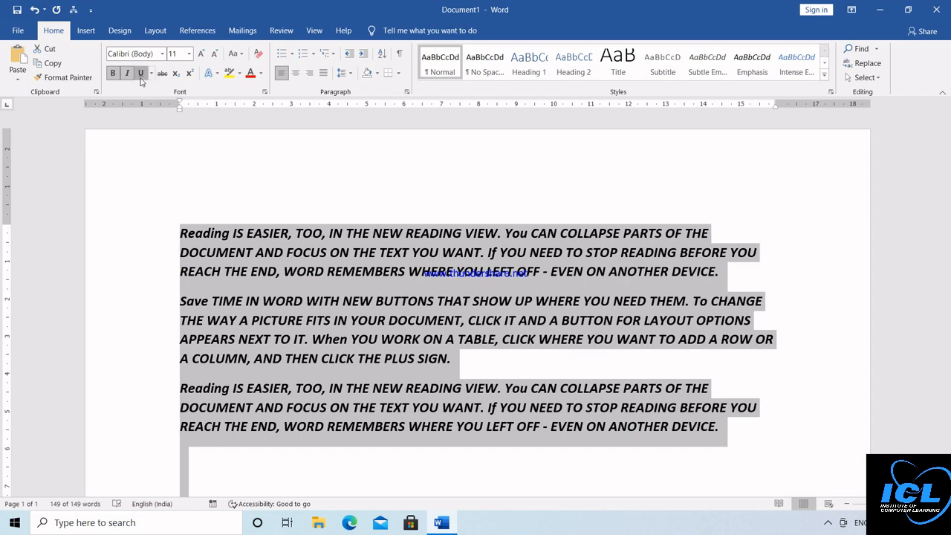
click(141, 74)
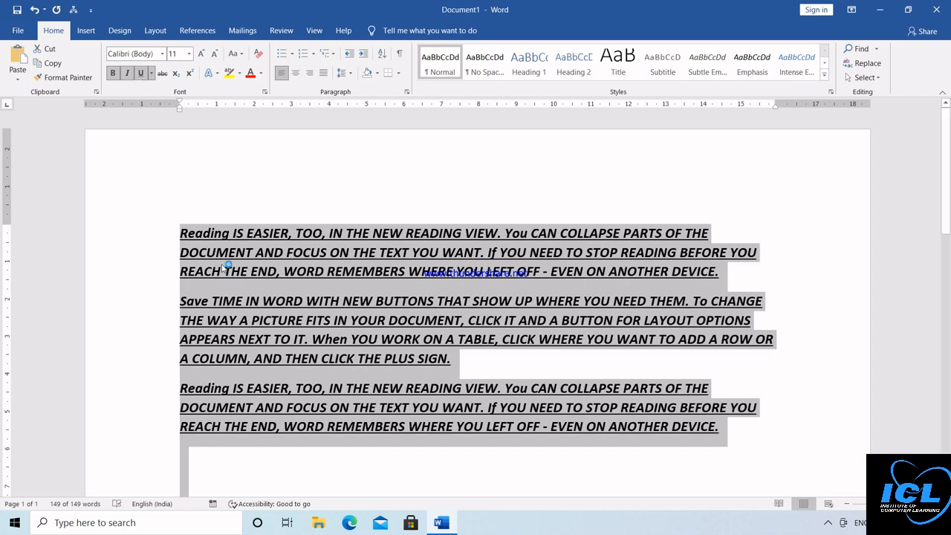
Step: Switch to a dash-dot-dot underline, then remove underline, italic and bold
click(152, 74)
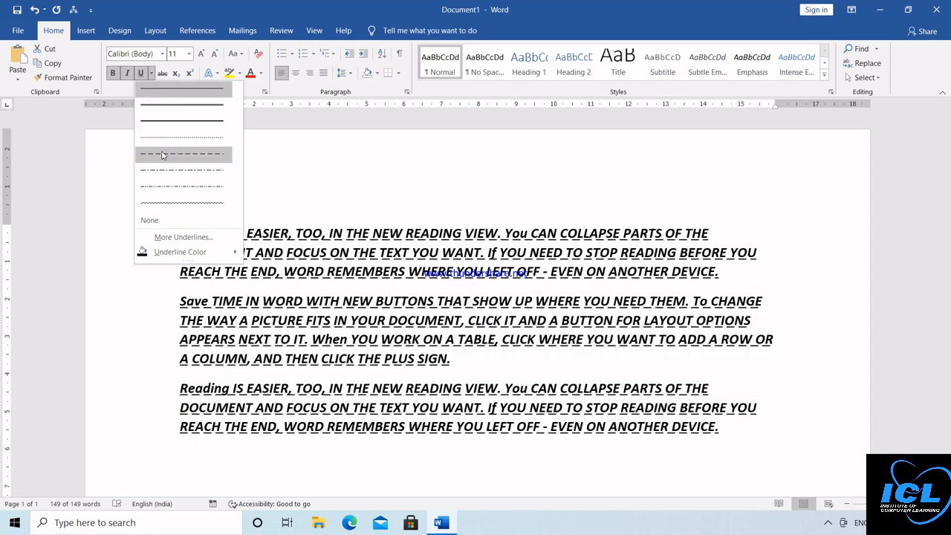
click(161, 187)
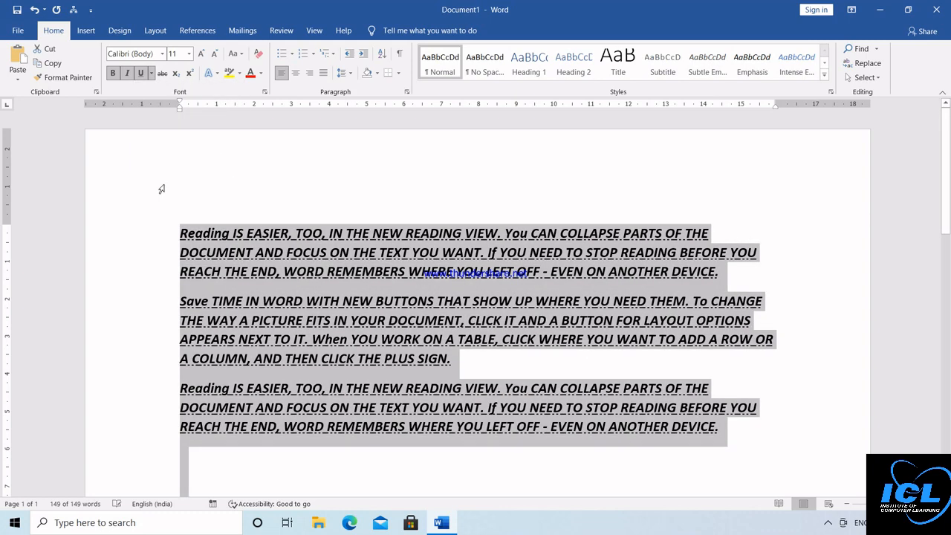
click(142, 73)
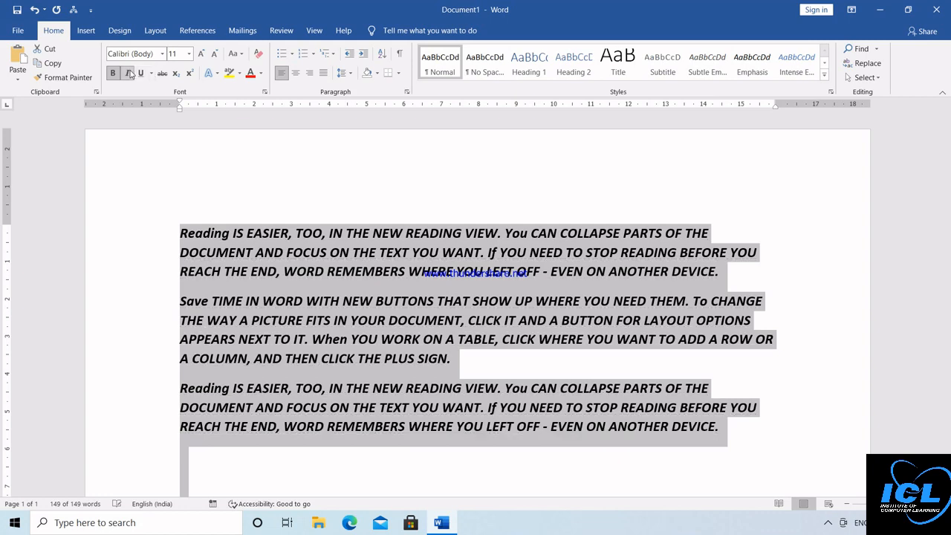
click(127, 73)
click(113, 73)
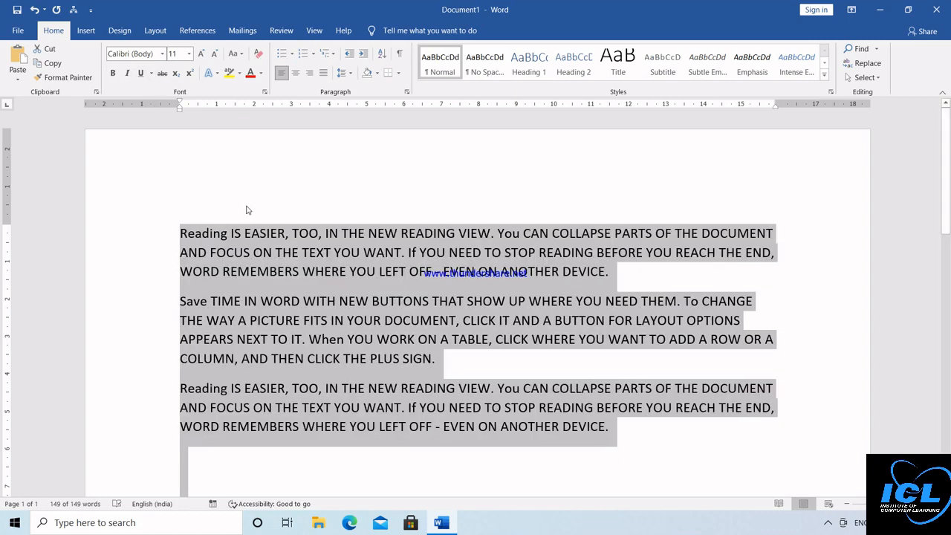
click(244, 233)
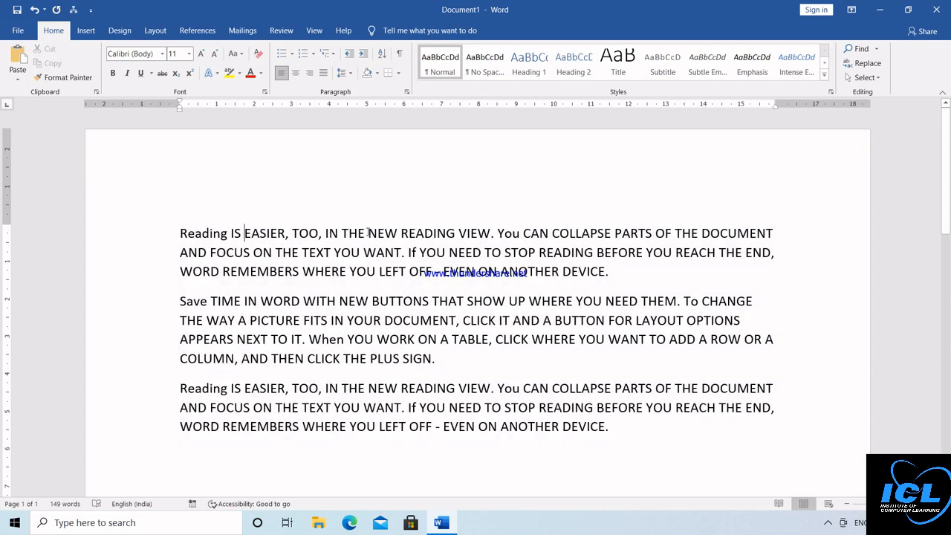
Step: Enlarge 'NEW READING' to 18 pt and strike it through
drag(368, 233, 456, 234)
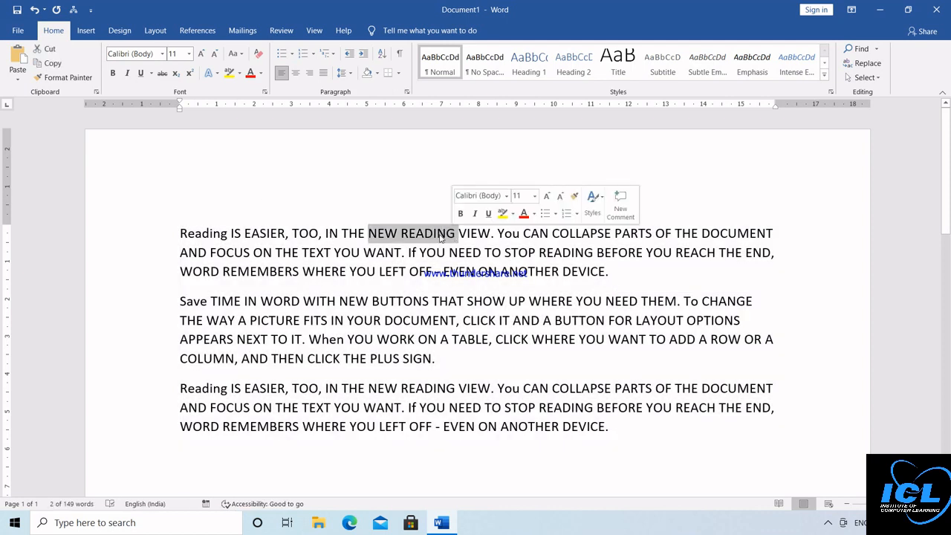
click(203, 54)
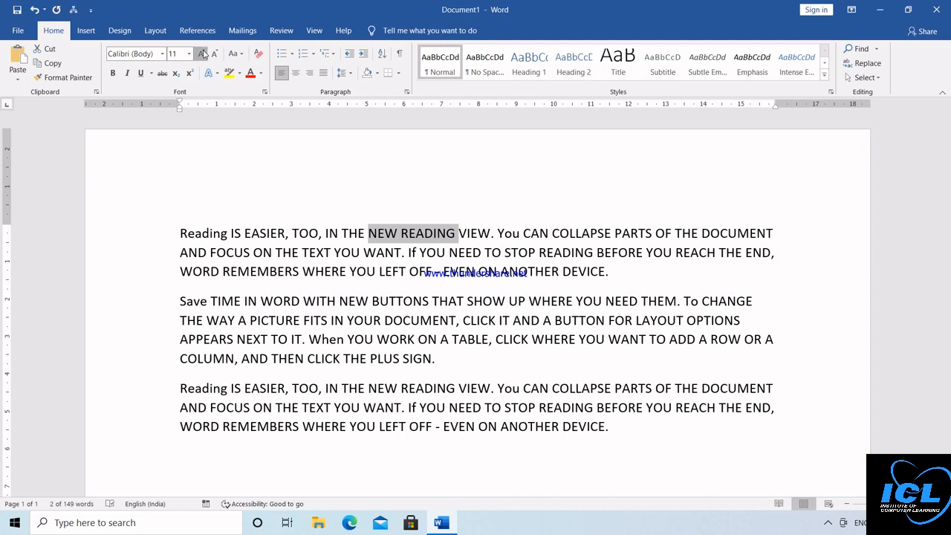
click(203, 53)
click(203, 54)
click(203, 54)
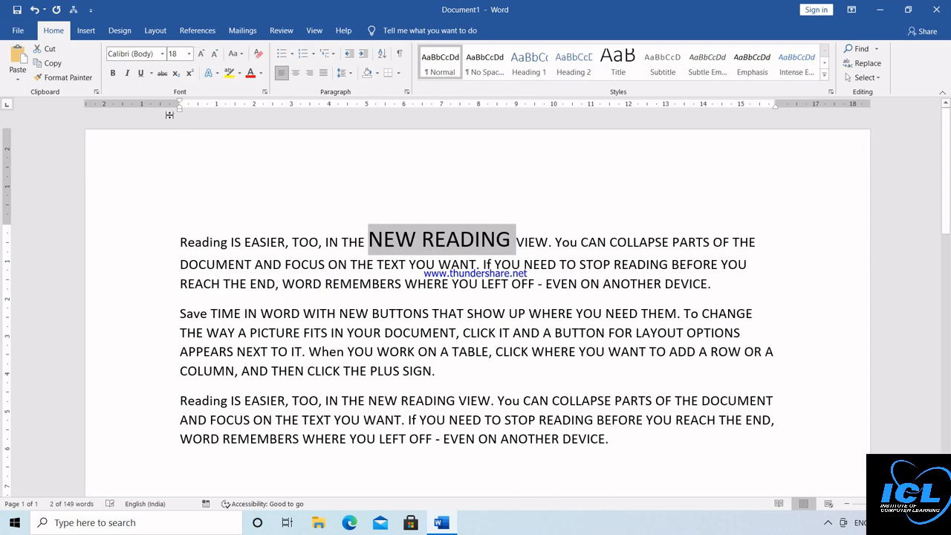
click(162, 76)
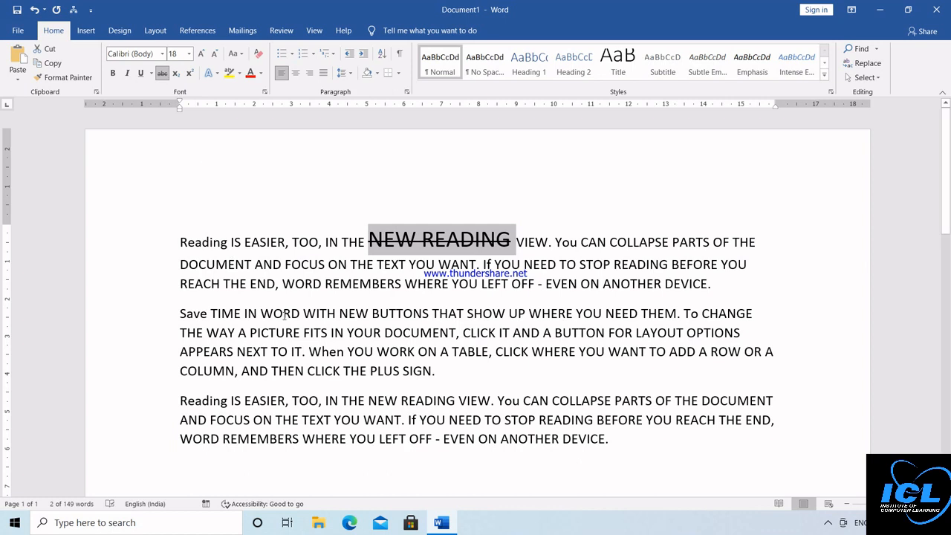
key(ctrl+a)
Step: Replace all the text with 'ICLCLASSES' and grow it to 28 pt
key(Delete)
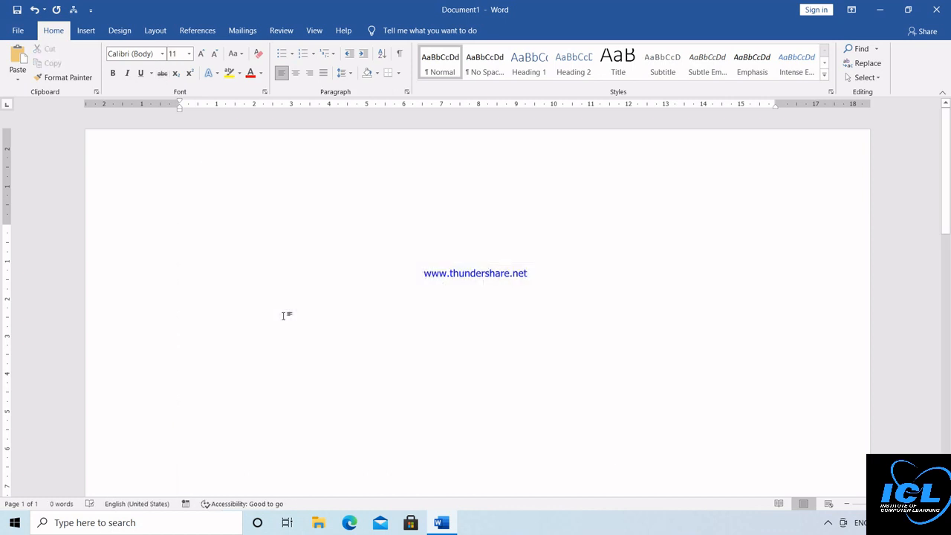
text(icl)
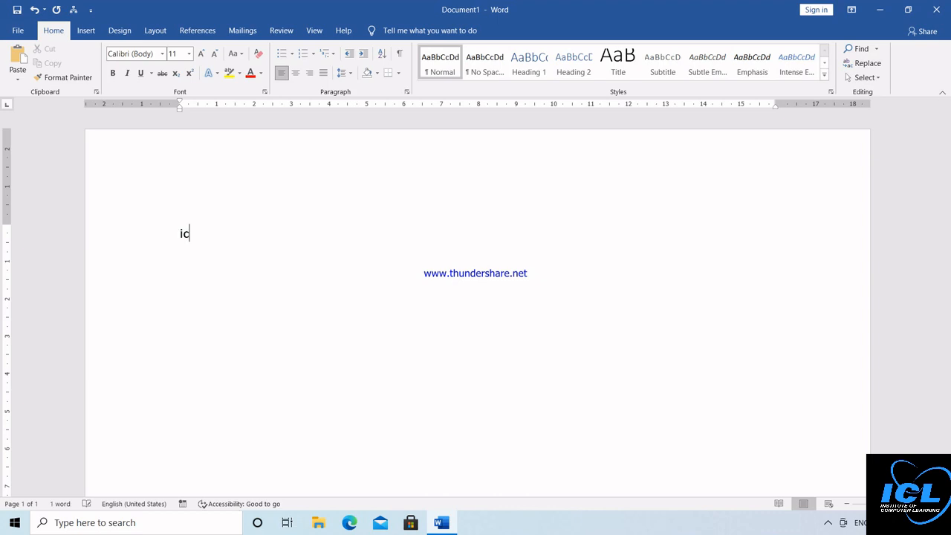
key(BackSpace)
key(BackSpace)
key(BackSpace)
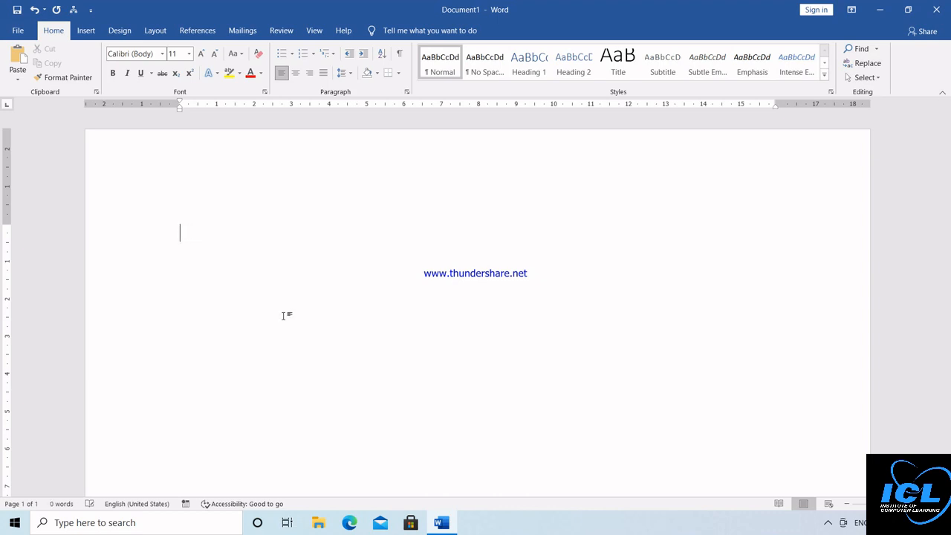
text(ICLCLA)
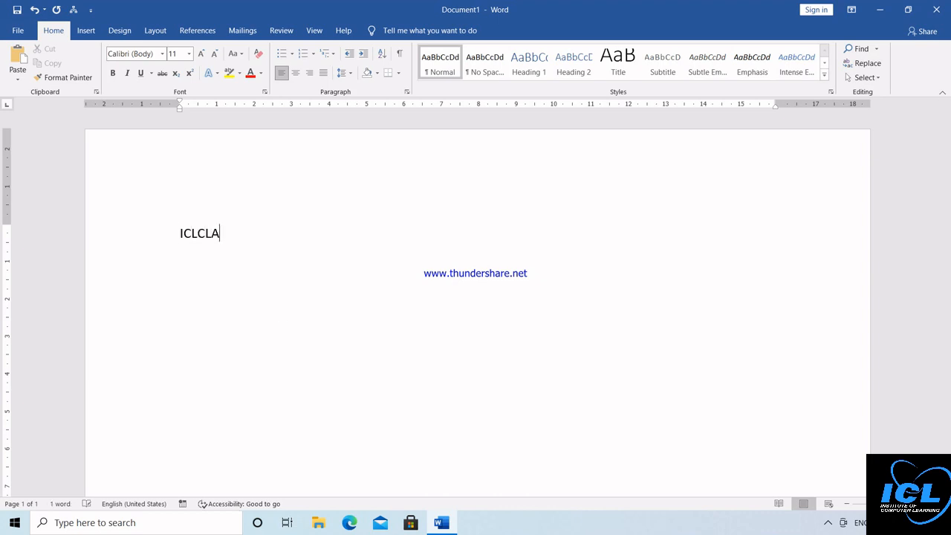
text(SSES)
key(Return)
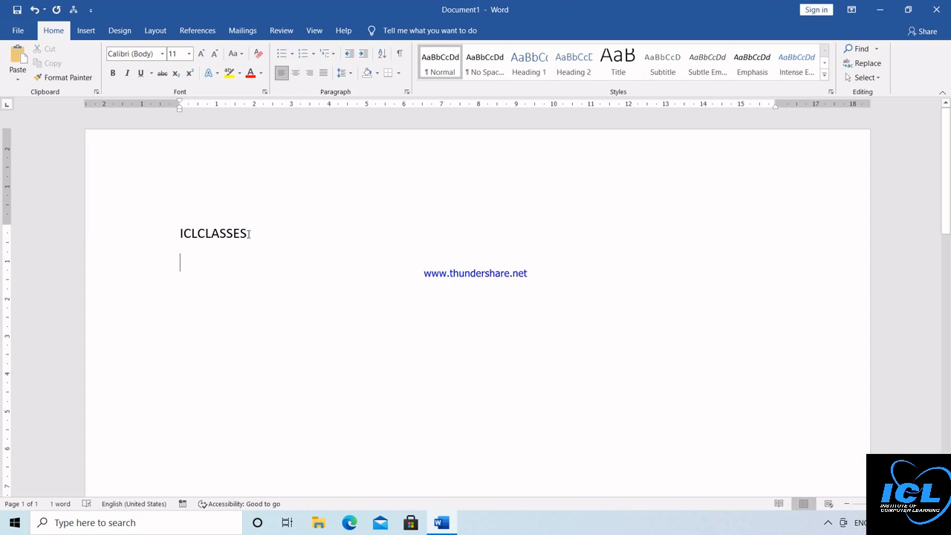
drag(249, 234, 178, 235)
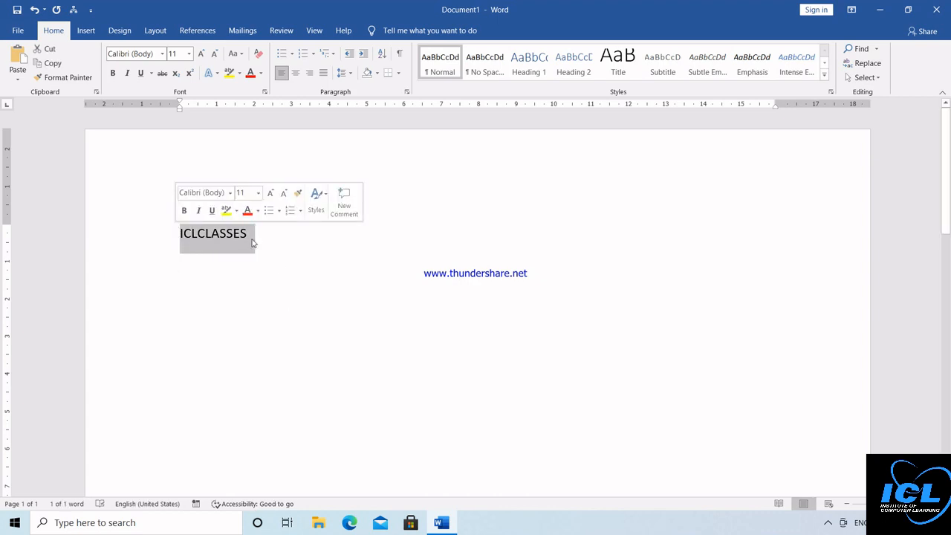
click(201, 55)
click(202, 55)
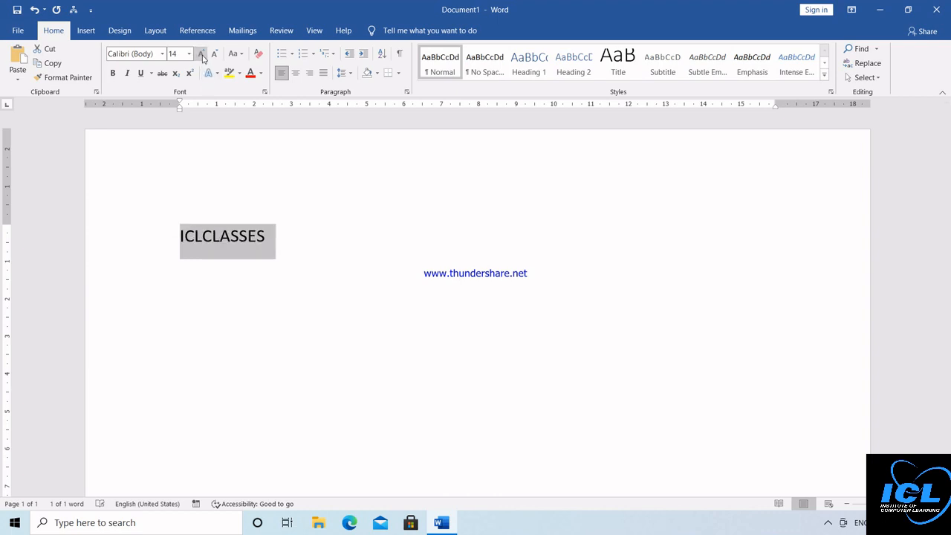
click(202, 55)
click(202, 55)
click(201, 55)
click(202, 55)
click(202, 55)
click(201, 55)
click(202, 55)
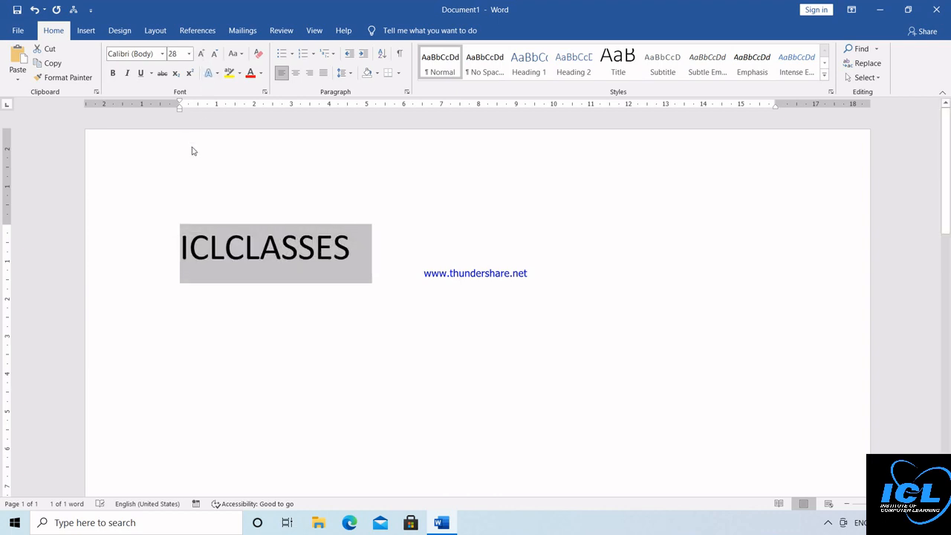
Step: Try superscript and subscript on ICLCLASSES, then return it to normal
click(192, 151)
click(367, 252)
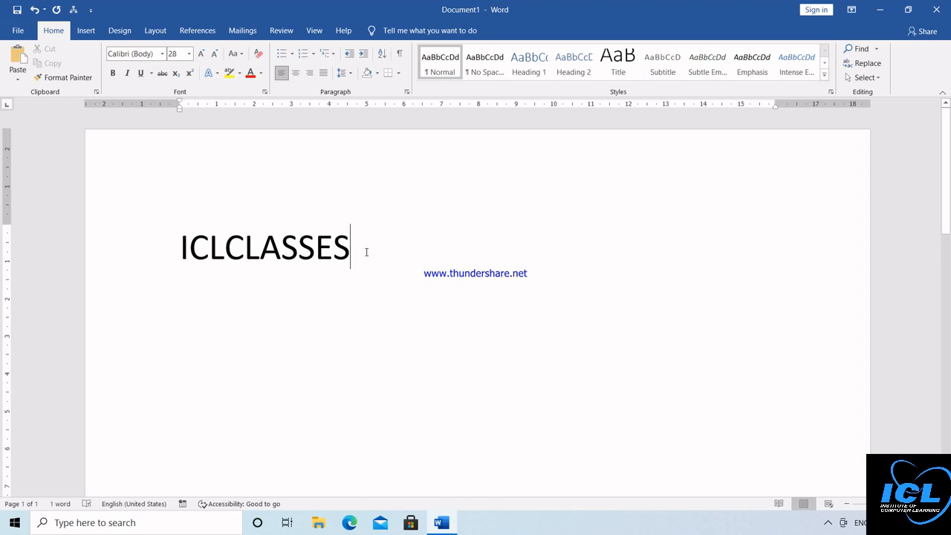
drag(366, 252, 180, 253)
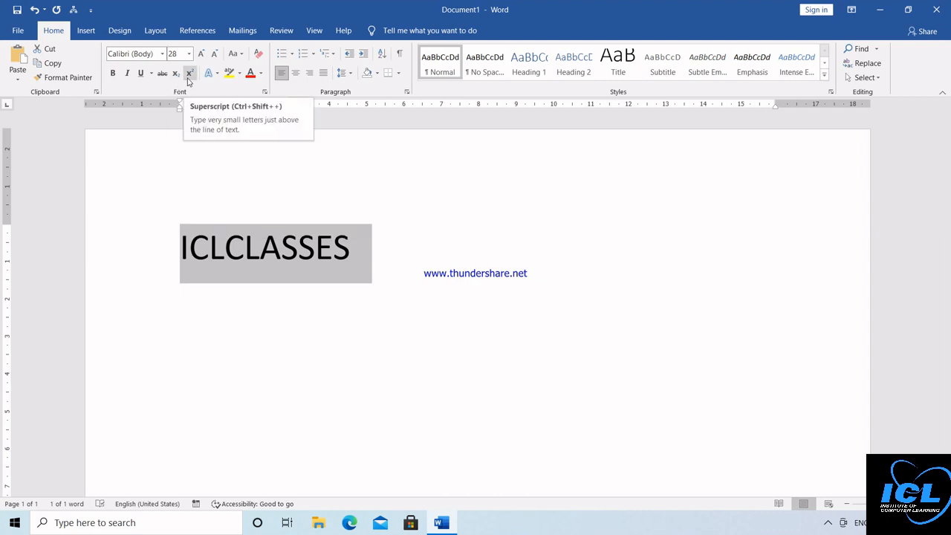
click(189, 73)
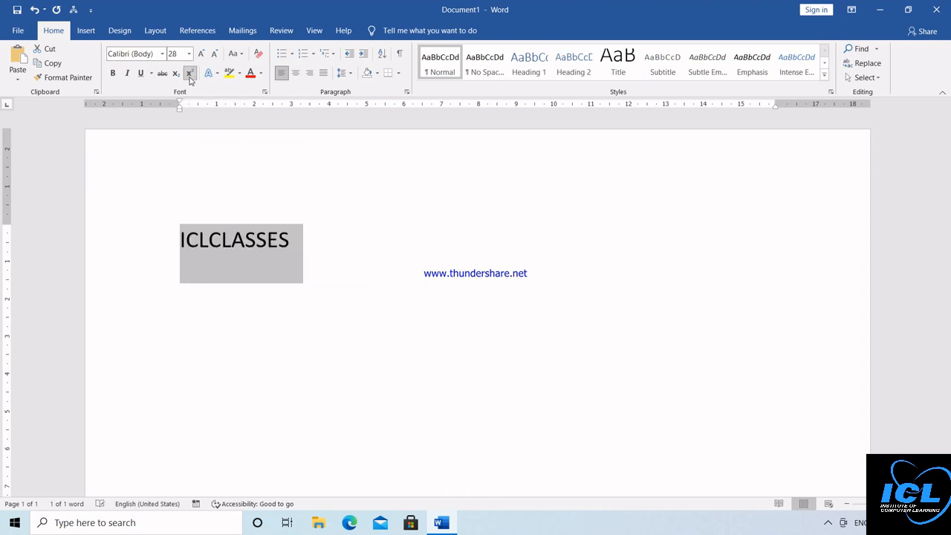
click(189, 75)
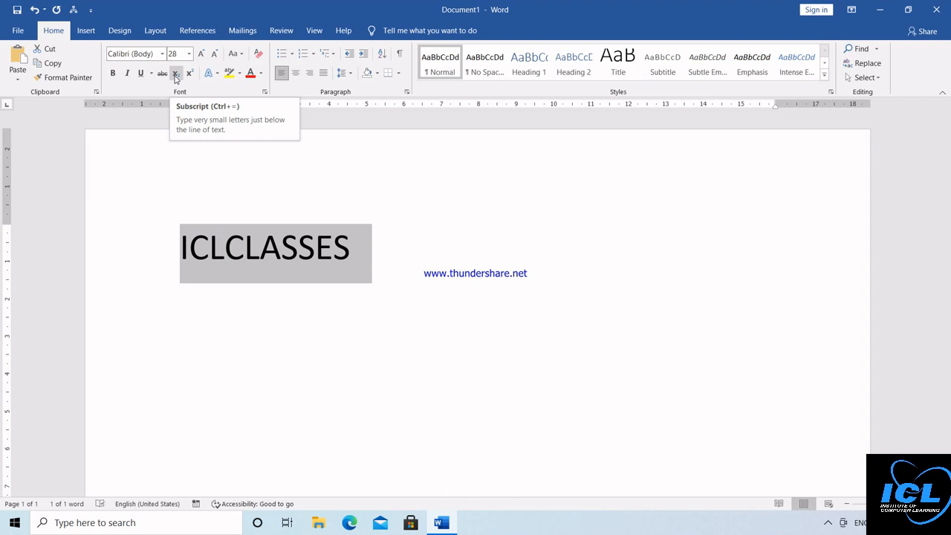
click(176, 74)
click(176, 74)
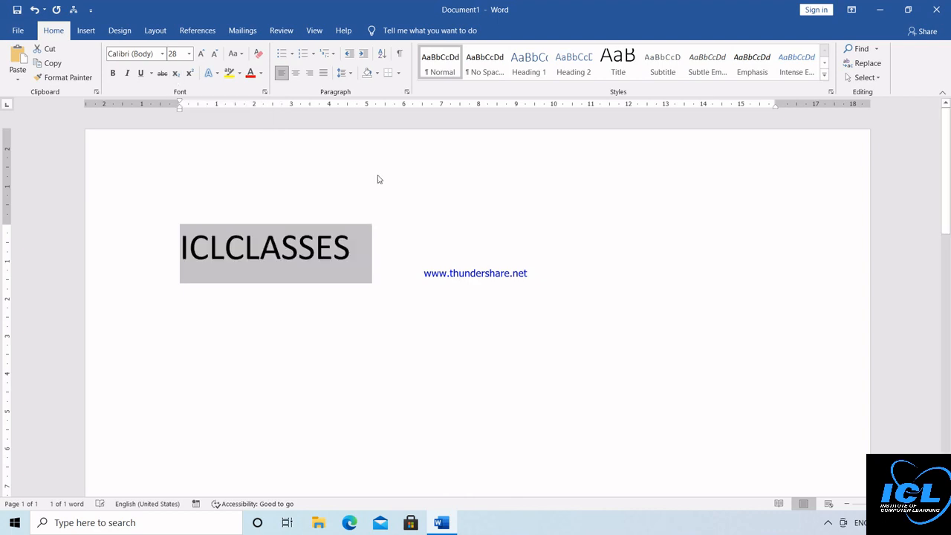
click(384, 245)
Step: Type the formula X2+Y2+2XY=(X+Y)2 on a new line
key(Return)
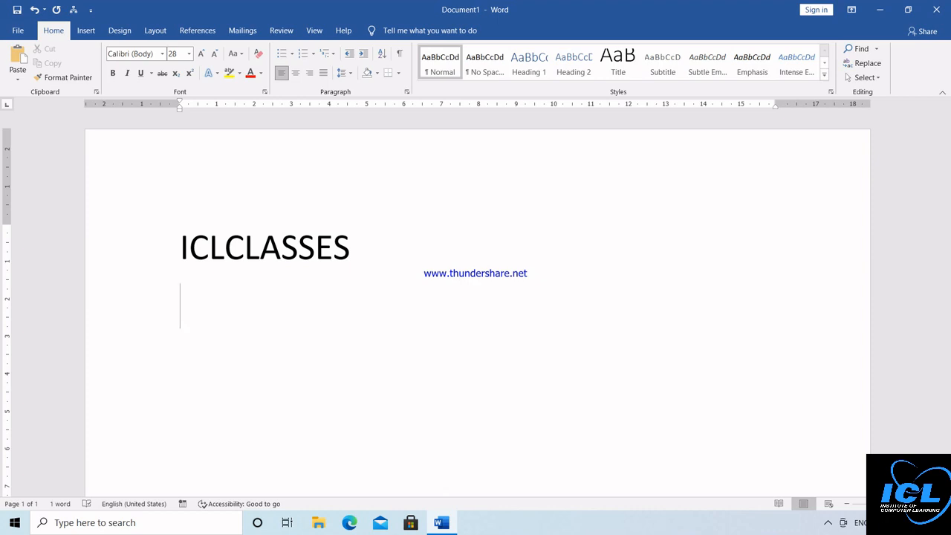
text(X)
text(2)
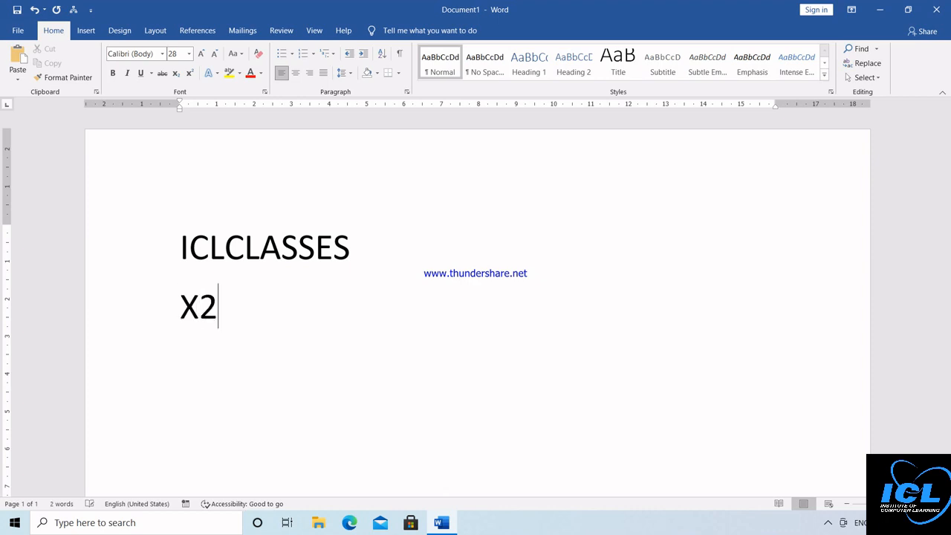
text(+Y2+)
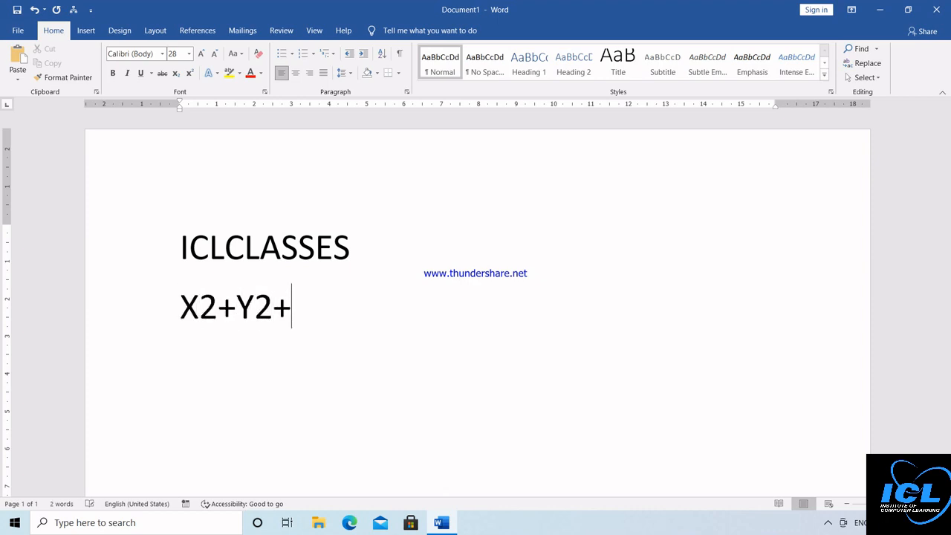
text(2)
text(X)
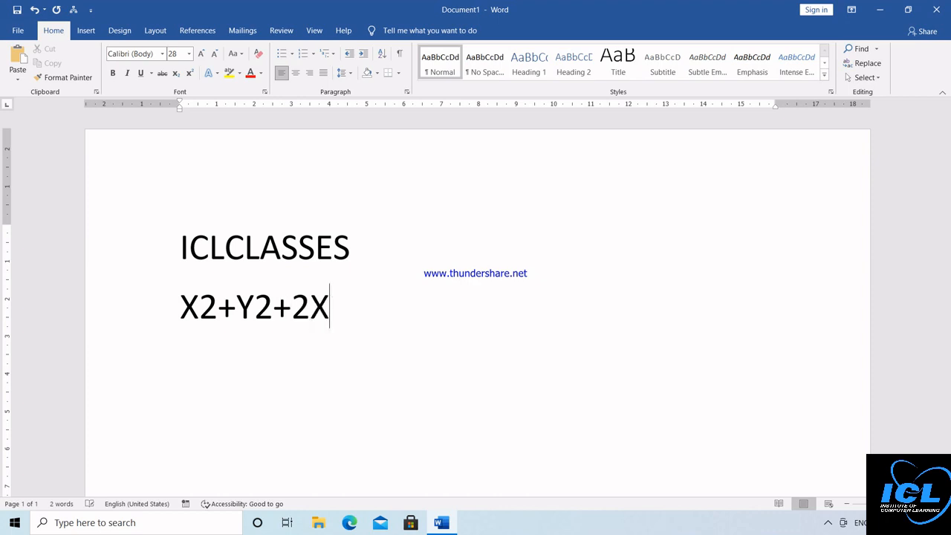
text(Y=(X+Y)
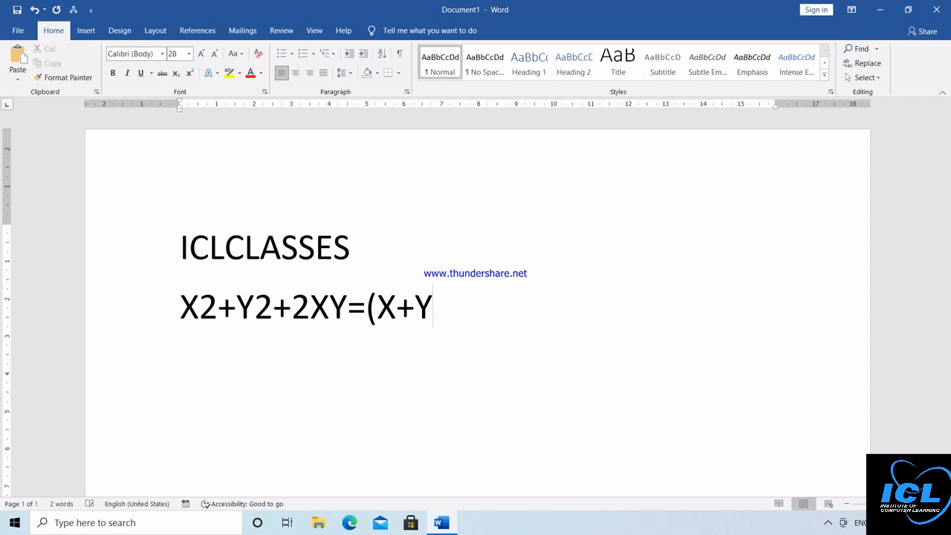
text()2)
key(Return)
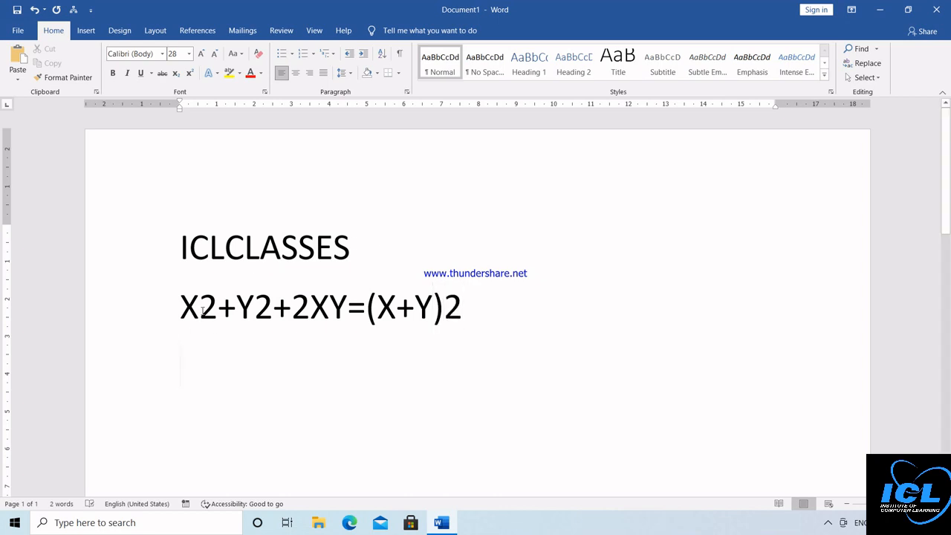
Step: Superscript the three exponents to read X²+Y²+2XY=(X+Y)², then type H2SO4 below
drag(200, 308, 217, 308)
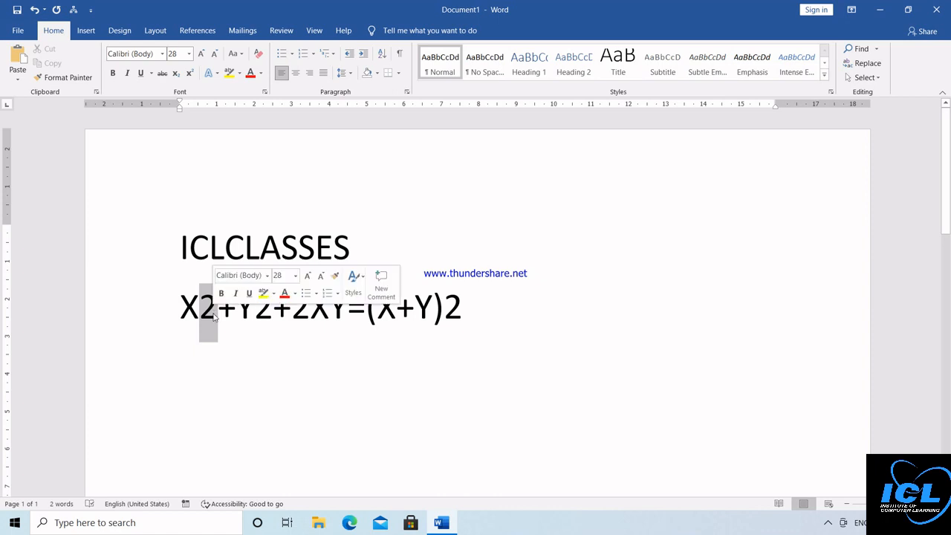
click(189, 73)
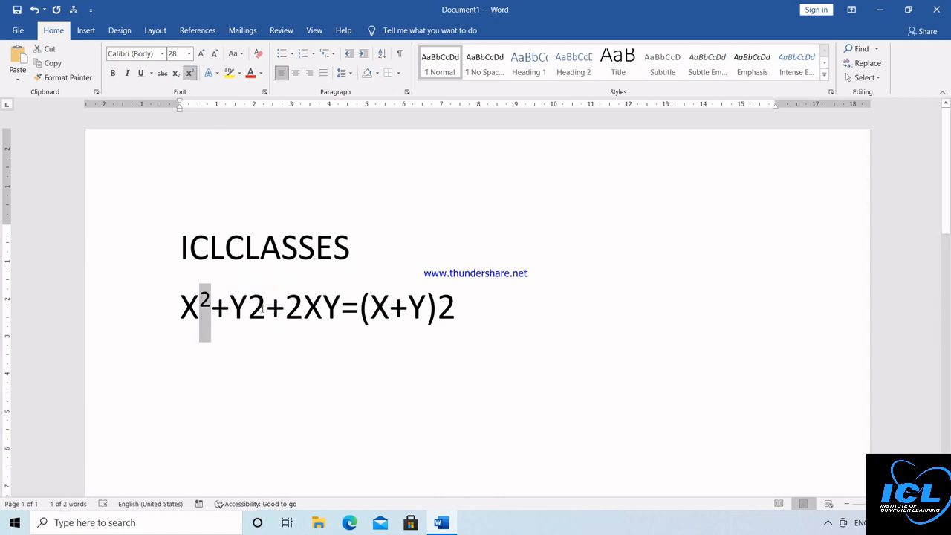
drag(261, 308, 248, 309)
click(189, 72)
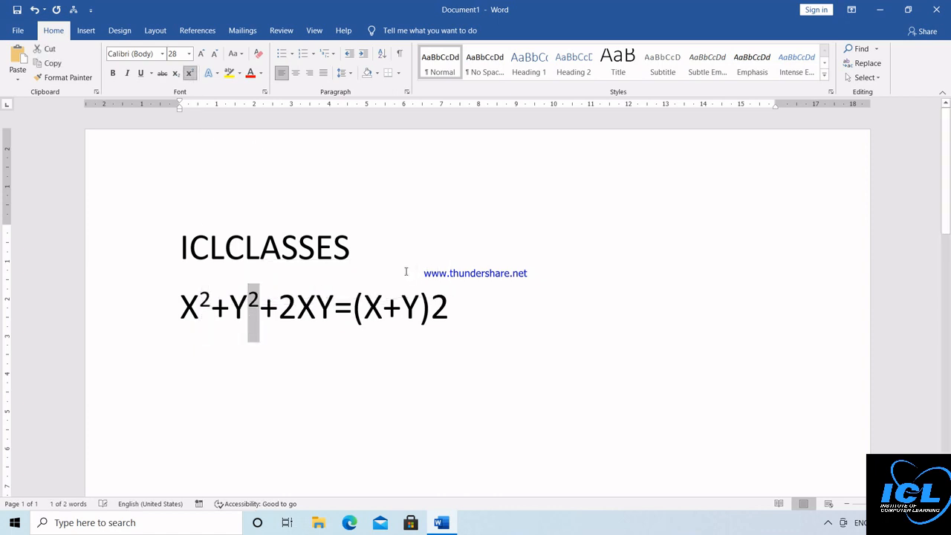
click(451, 304)
drag(451, 303, 431, 305)
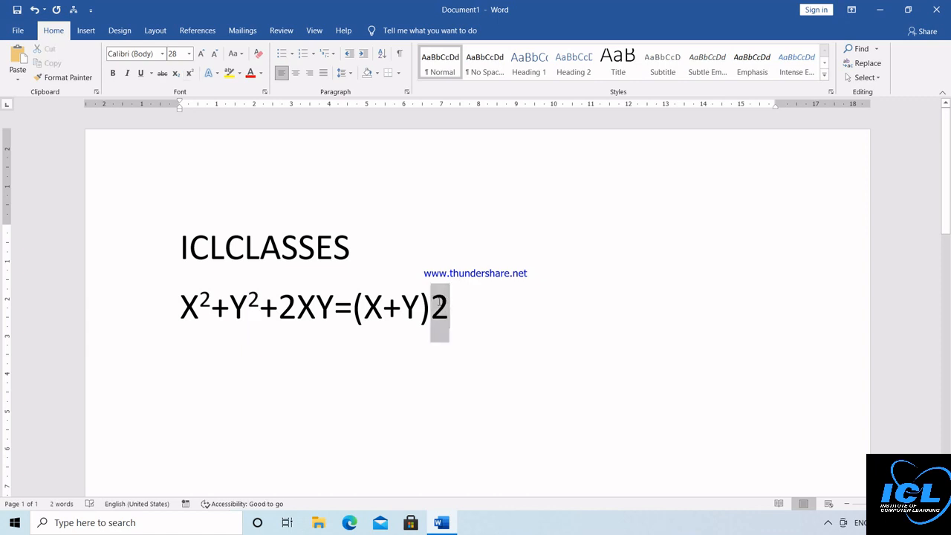
click(189, 73)
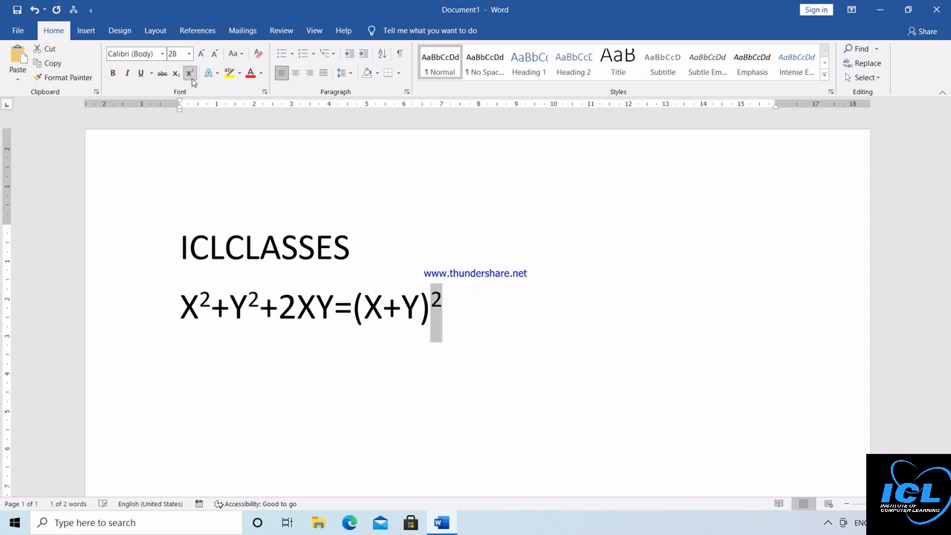
double_click(468, 304)
key(Return)
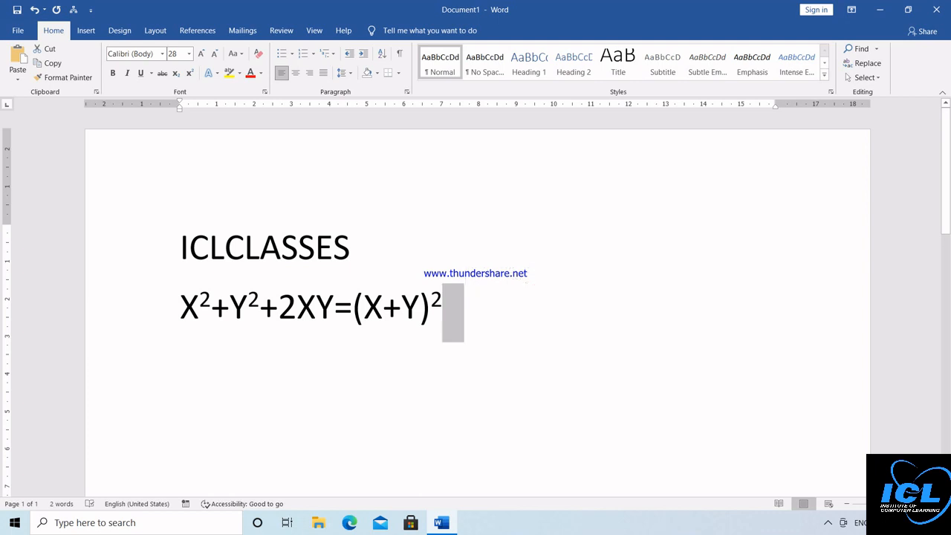
text(H)
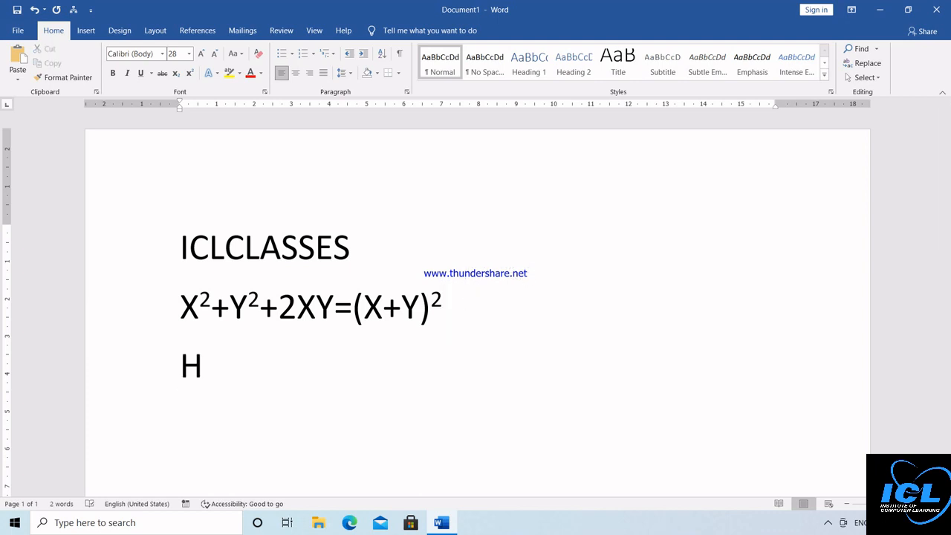
text(2SO4)
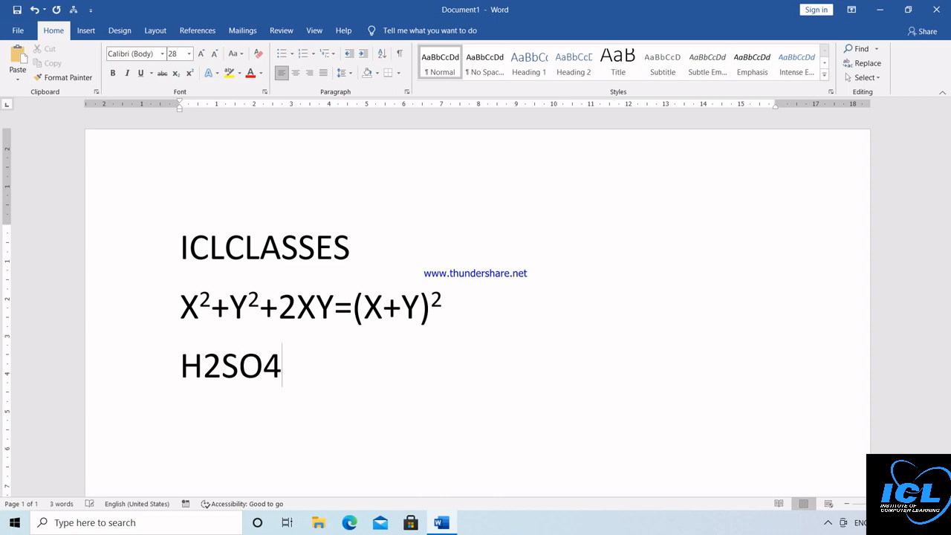
Step: Lower the 2 and the 4 in H2SO4 as subscripts to read H₂SO₄
key(Return)
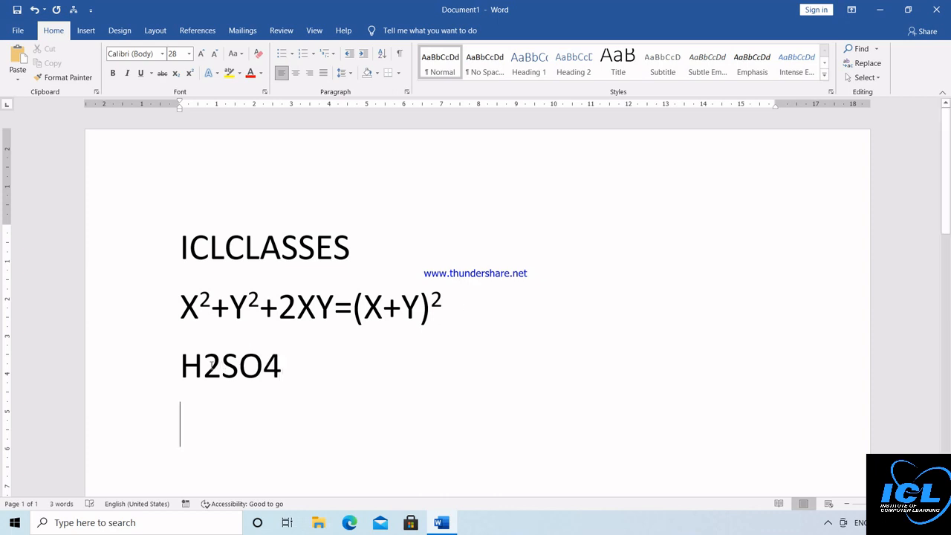
drag(204, 365, 221, 366)
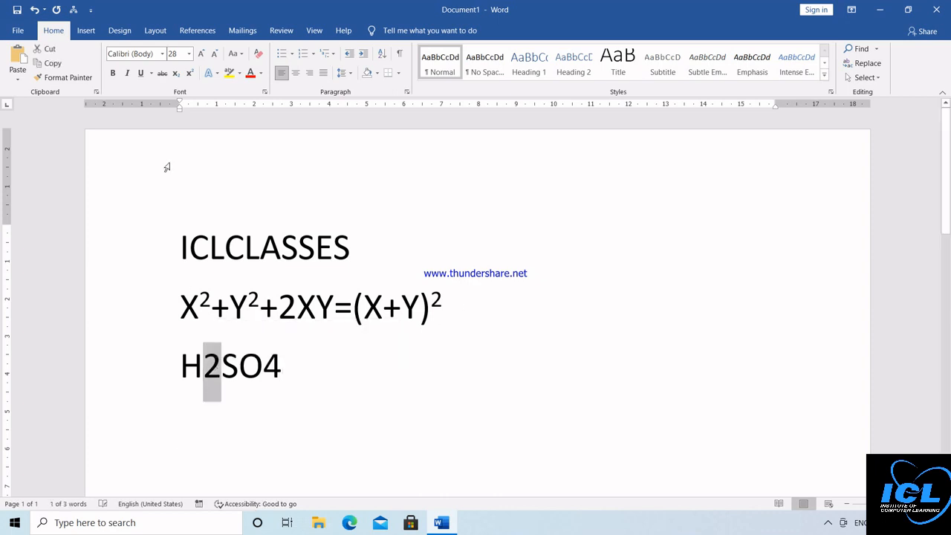
click(176, 73)
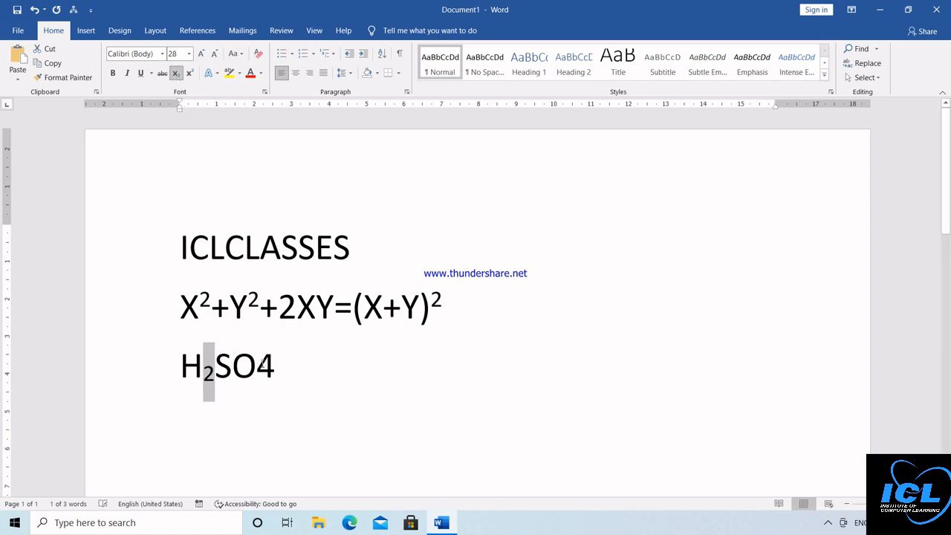
drag(257, 364, 278, 366)
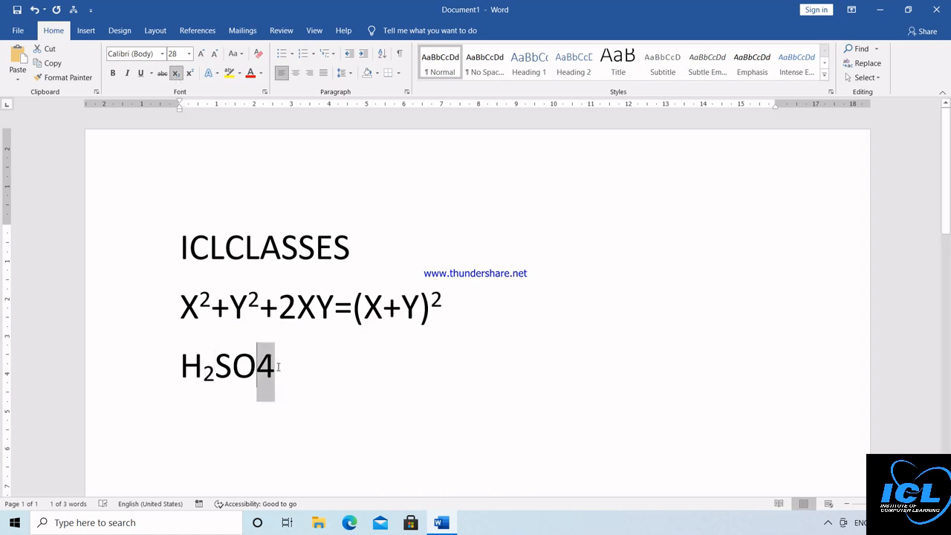
click(175, 75)
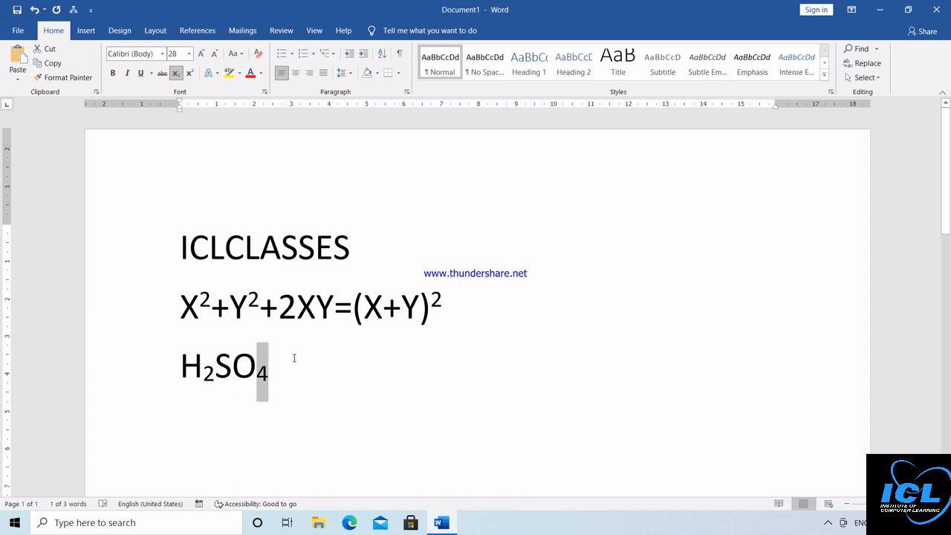
click(294, 358)
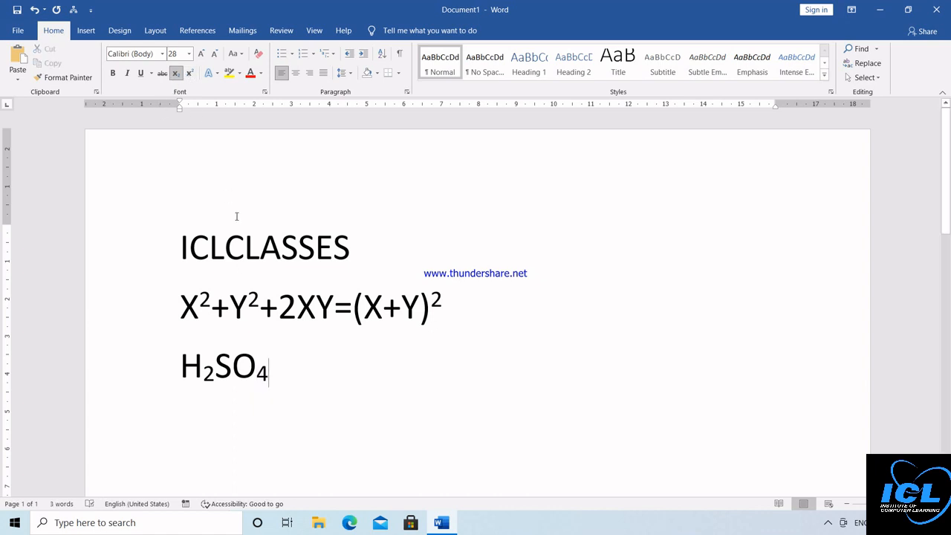
Step: Colour the three lines green and highlight them in cyan
drag(183, 235, 292, 402)
click(261, 73)
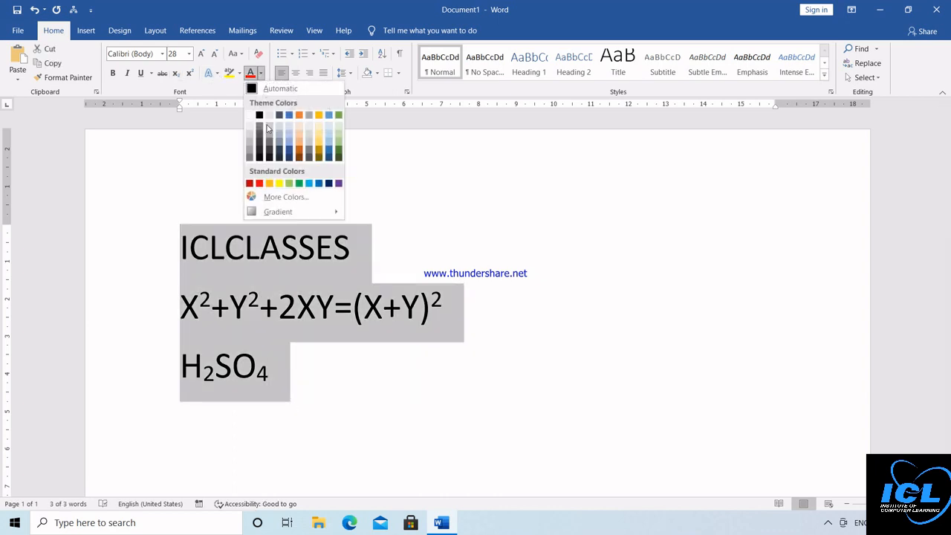
click(290, 183)
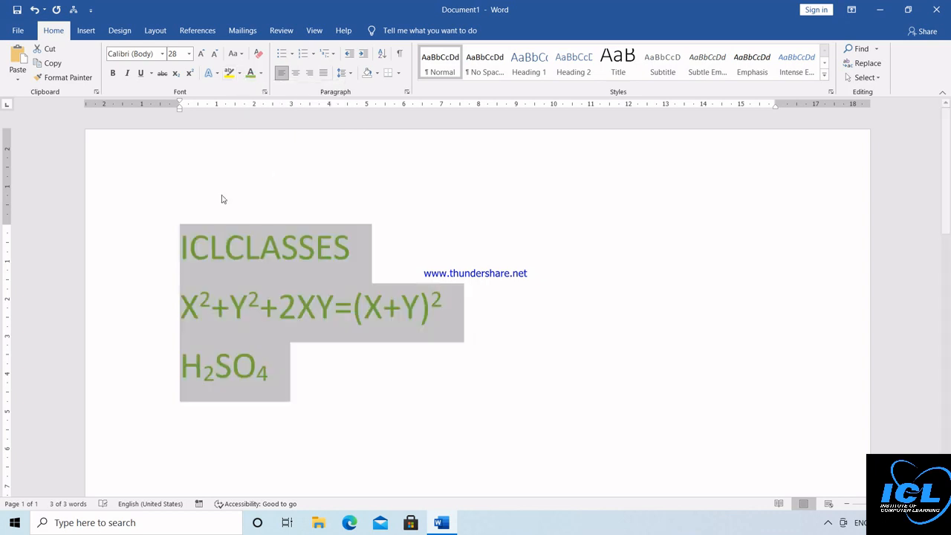
click(239, 73)
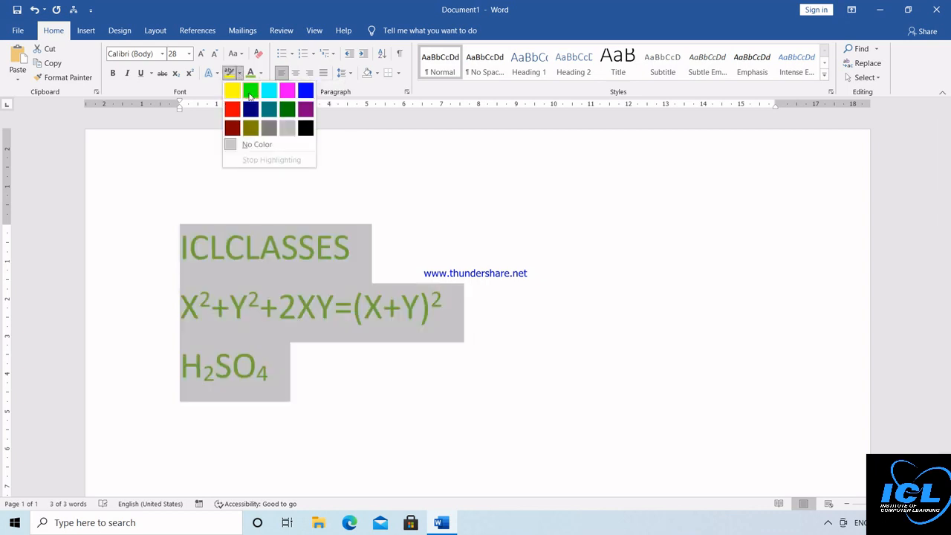
click(269, 92)
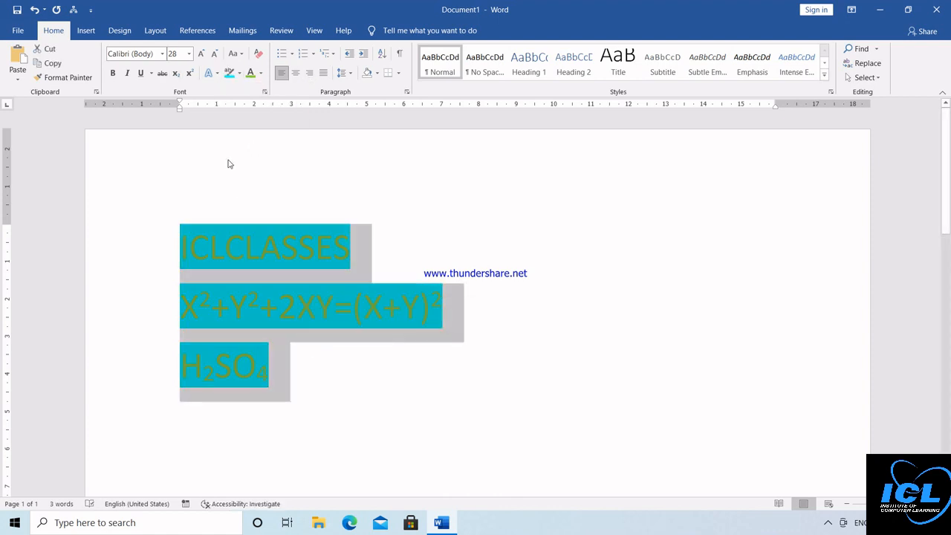
Step: Apply the orange-outline text effect and change the font colour to gold
click(220, 77)
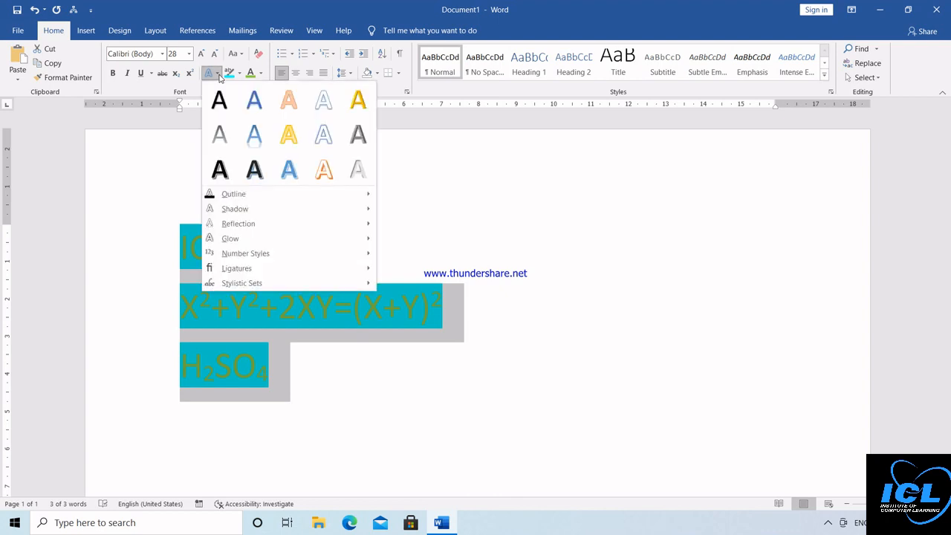
click(325, 164)
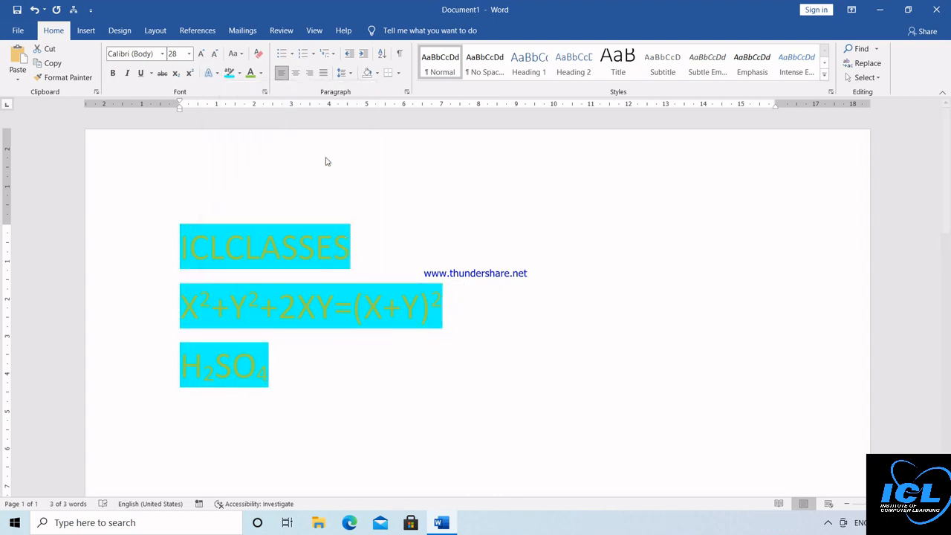
click(250, 74)
click(261, 74)
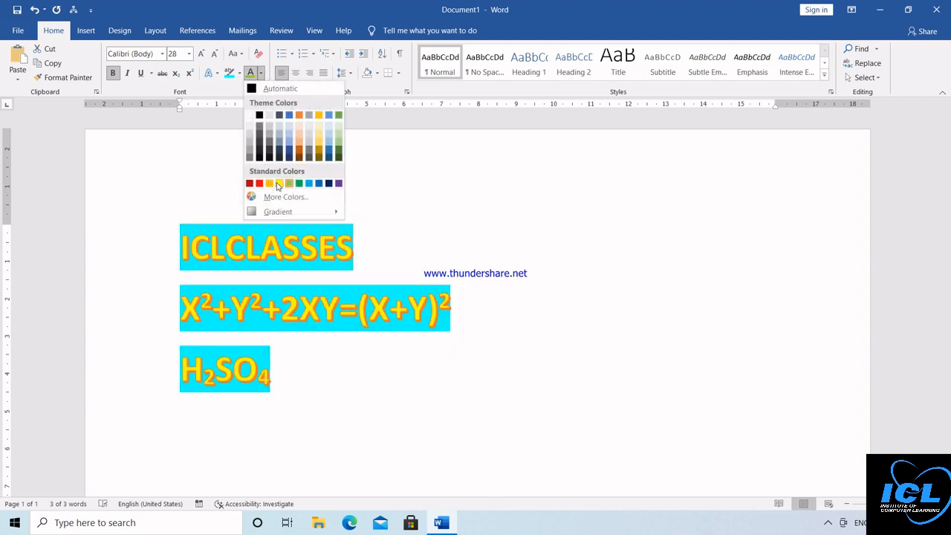
click(277, 184)
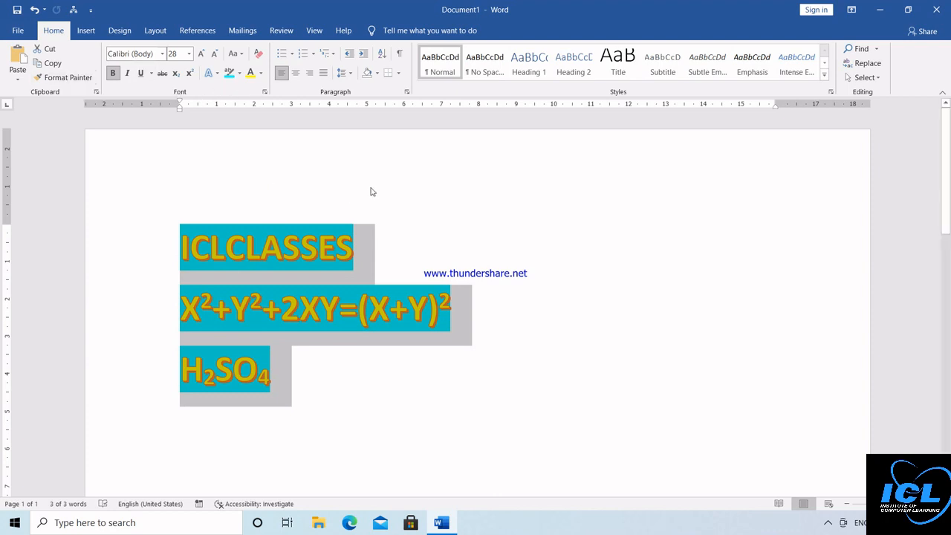
key(Return)
key(Return)
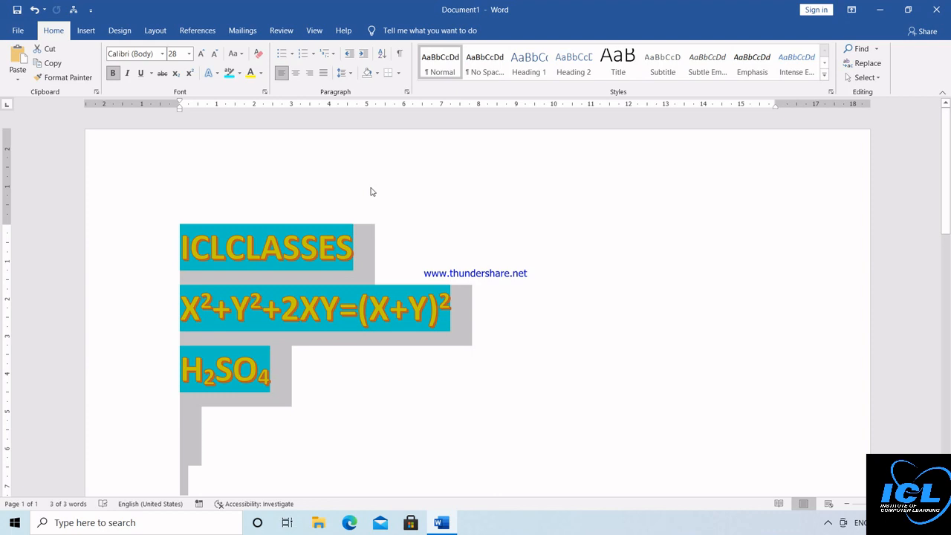
Step: Replace the lines with three sample lines: DASDASDAD, DADADADASDA, SDADASDASDASD
key(Delete)
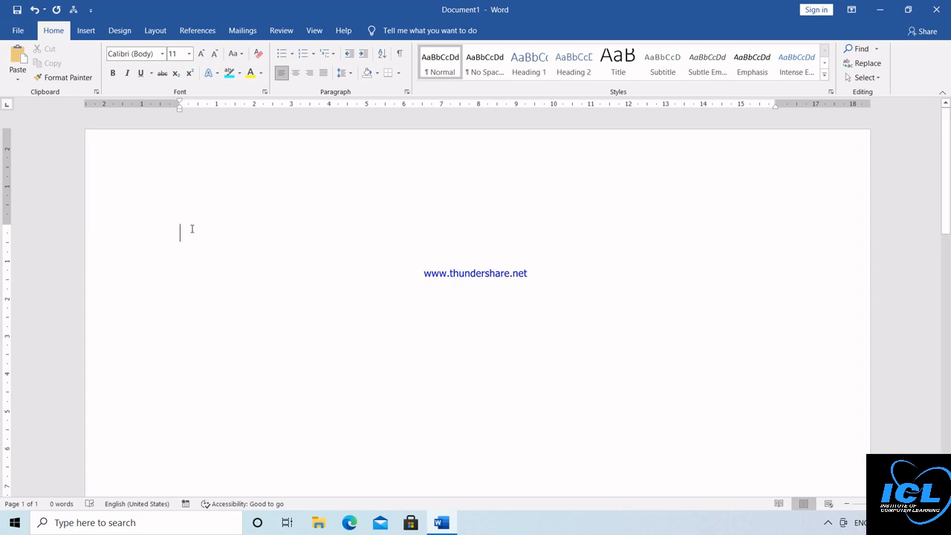
text(DASDASDAD)
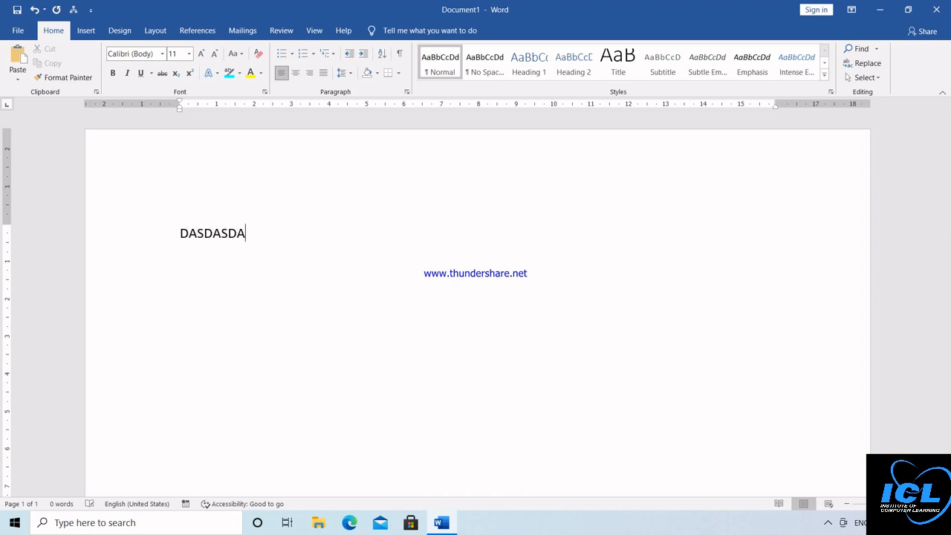
key(Return)
text(DADADADASDA)
key(Return)
text(SDADASDASDASD)
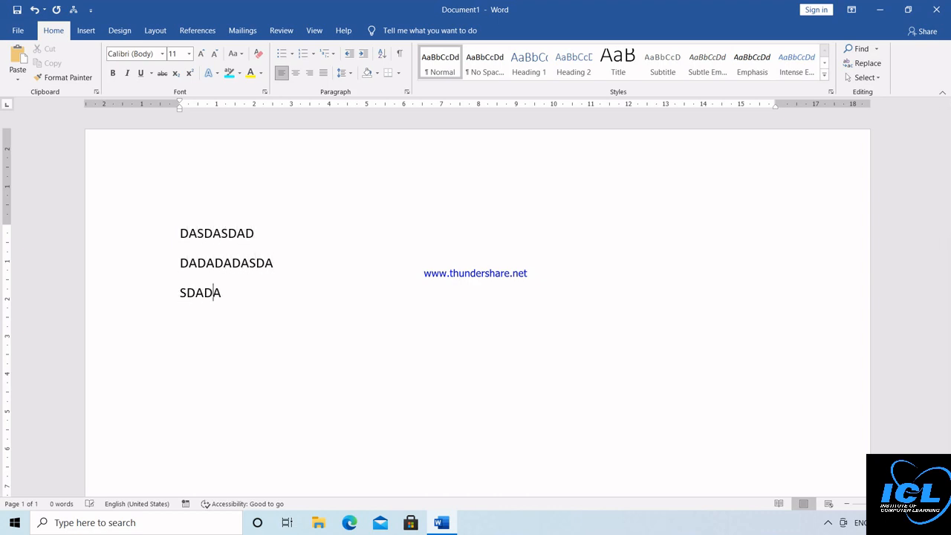
key(Return)
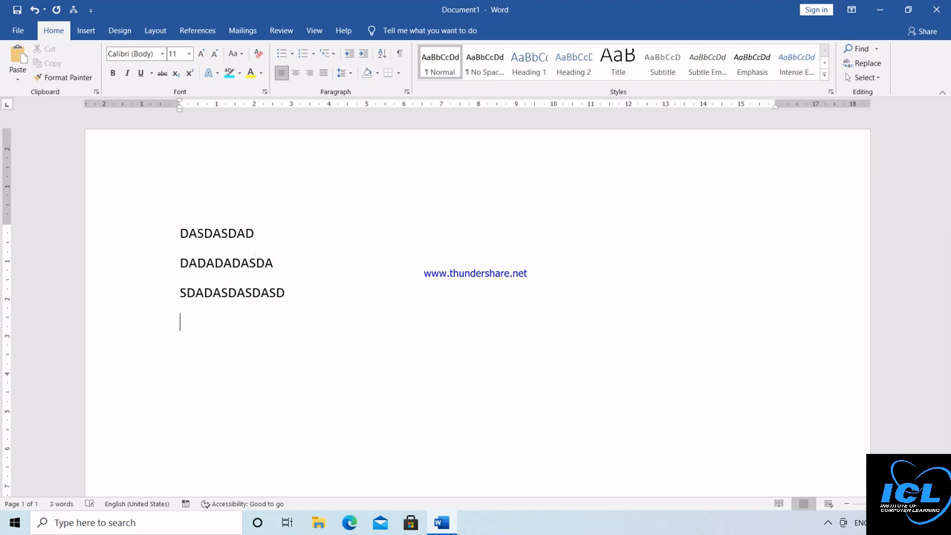
Step: Type four right-aligned sample lines, from DFGDGDFGDFG to GGGDFGDFGDFGDF
click(310, 79)
text(DFGDGDFGDFG)
key(Return)
text(DG)
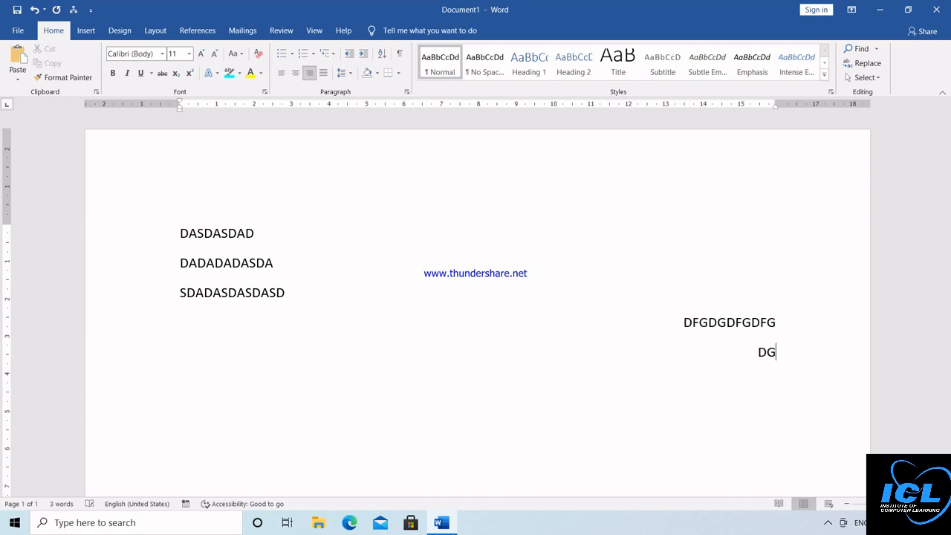
text(DFGFGFG)
key(Return)
text(DGDFGDFGDFG)
key(Return)
text(GG)
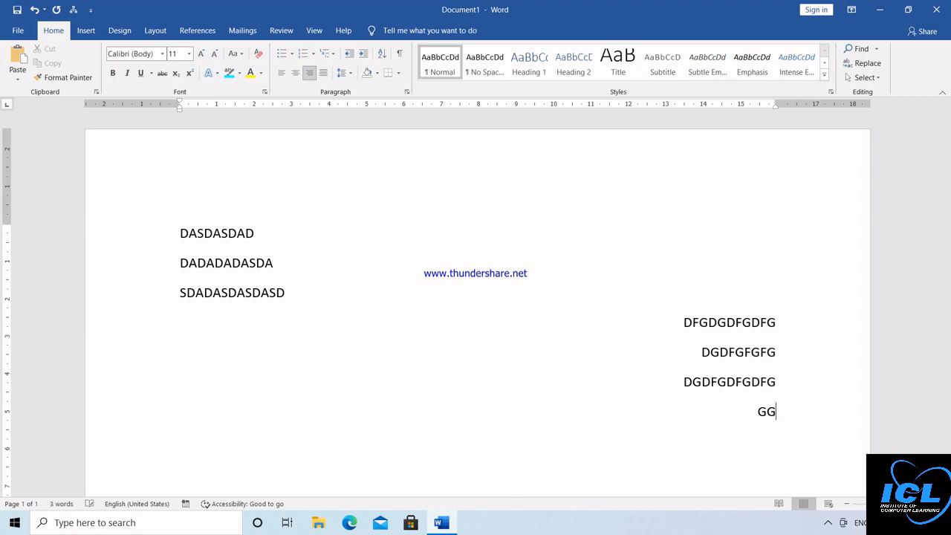
text(GDFGDFGDFGDF)
key(Return)
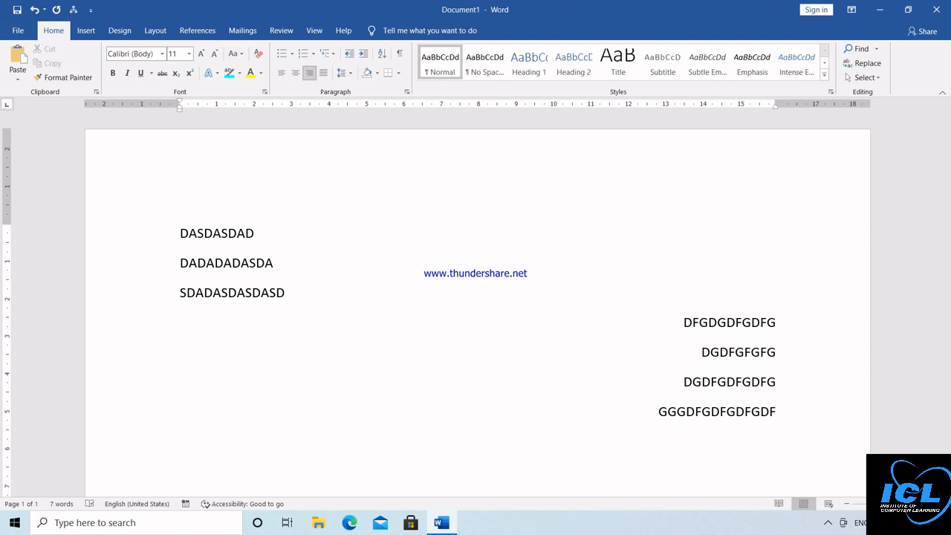
Step: Clear the page and type four centred sample lines, starting DHGJHDLGJHDGDGAGA
key(ctrl+a)
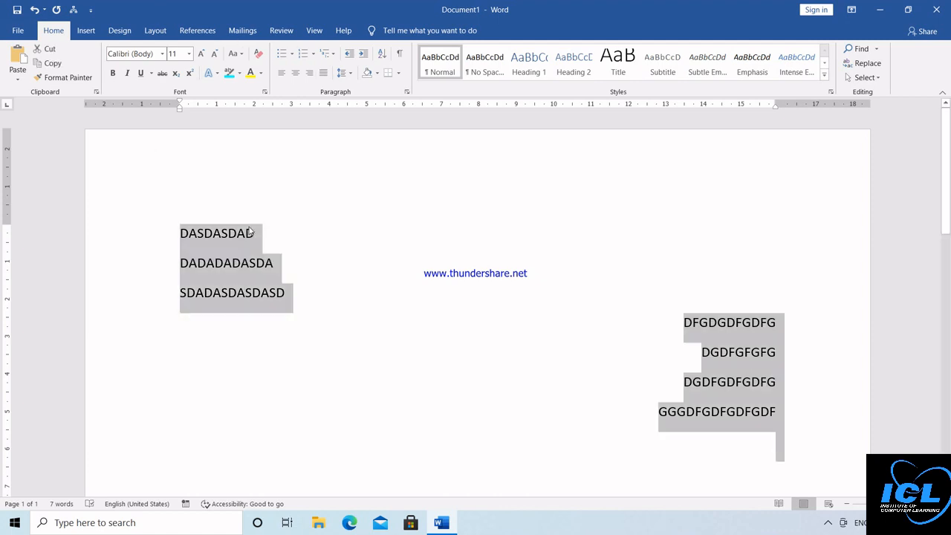
key(Delete)
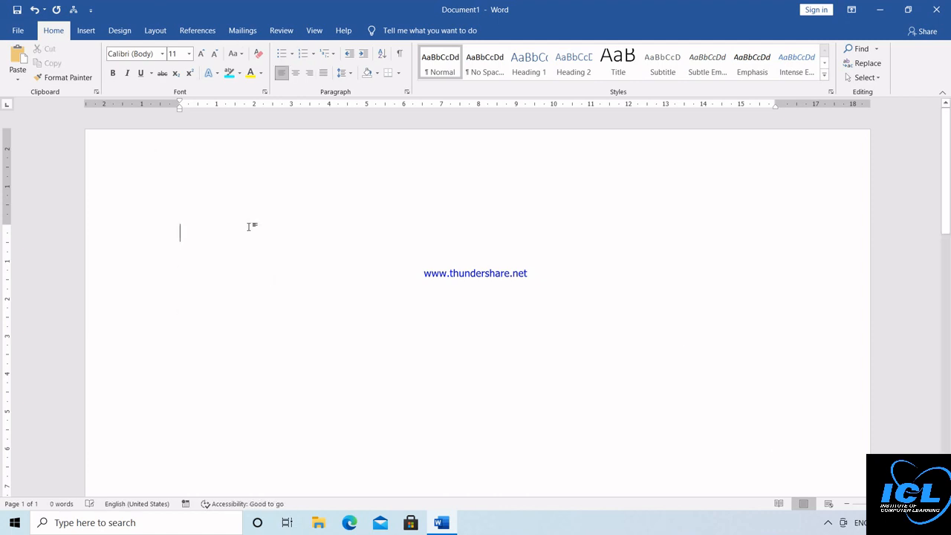
click(296, 72)
text(DHGJHDLGJHDGDGAGA)
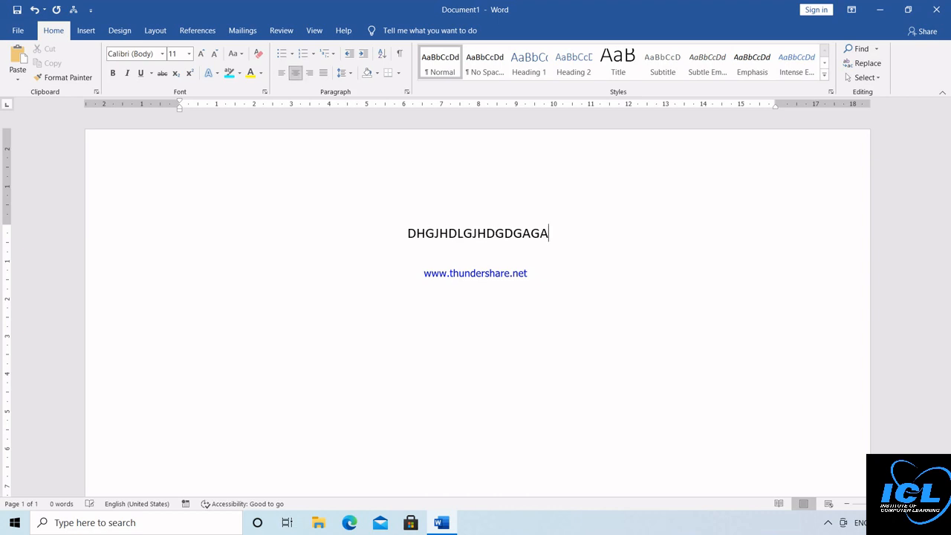
key(Return)
text(AGADFGHDGLHDG)
key(Return)
text(DGDFGLDHGDG)
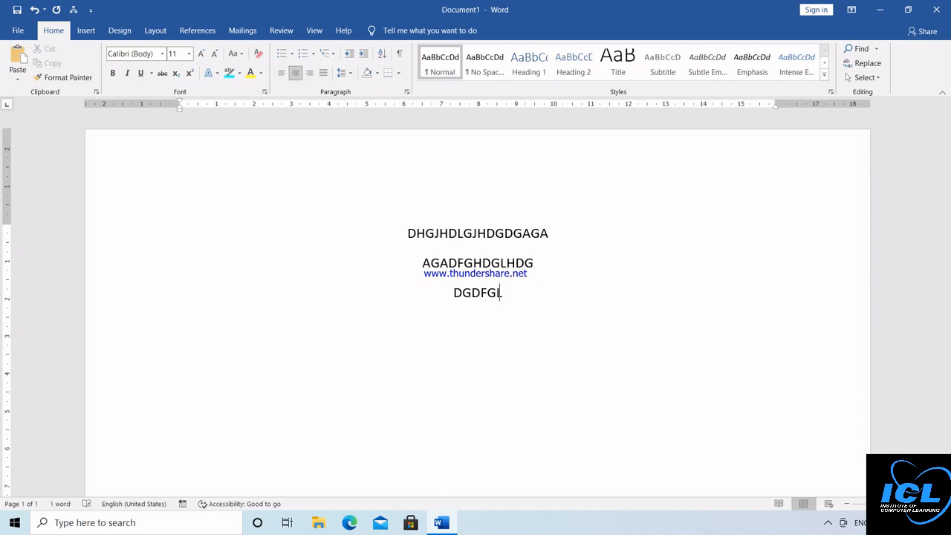
key(Return)
text(AGAFGHDFG)
Step: Add centred lines GDFGF and GDK, then delete all the text
key(Return)
text(GDFGF)
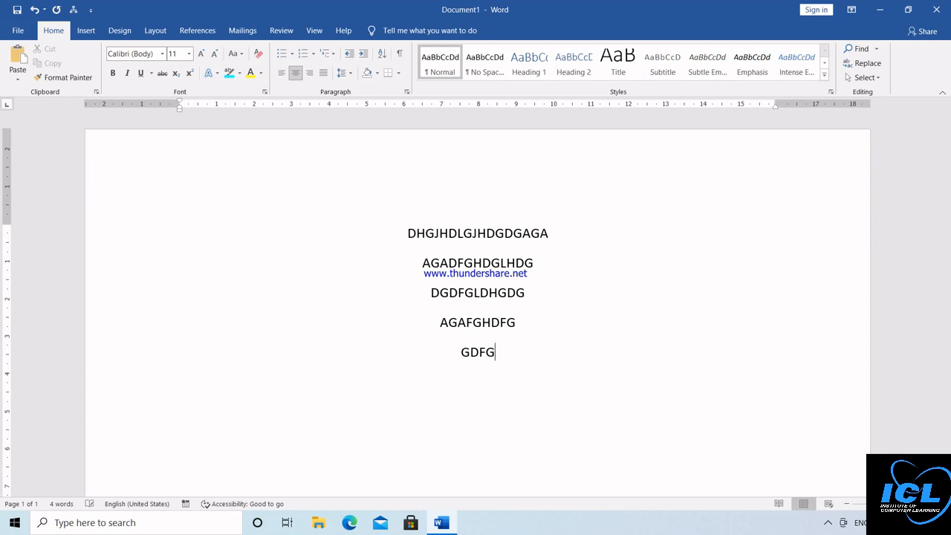
key(Return)
text(GDK)
key(Return)
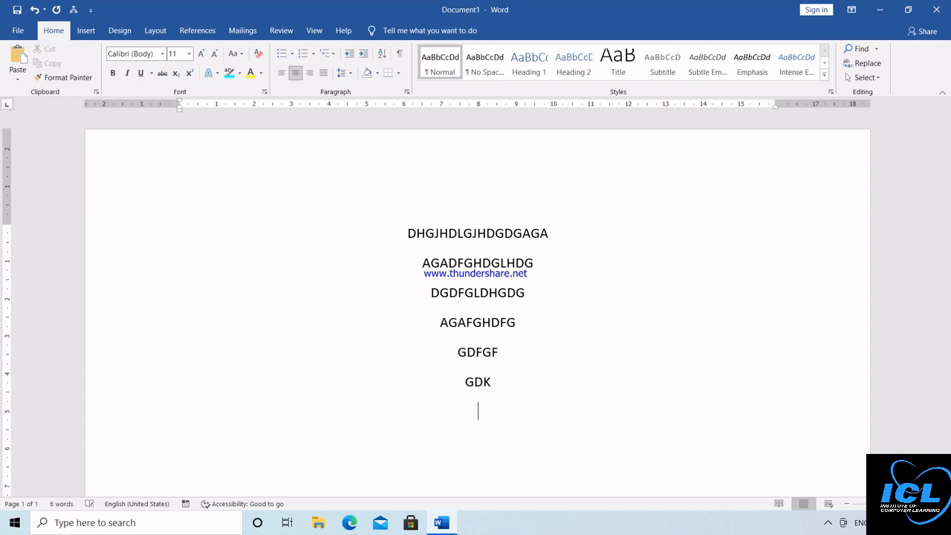
key(ctrl+a)
key(Delete)
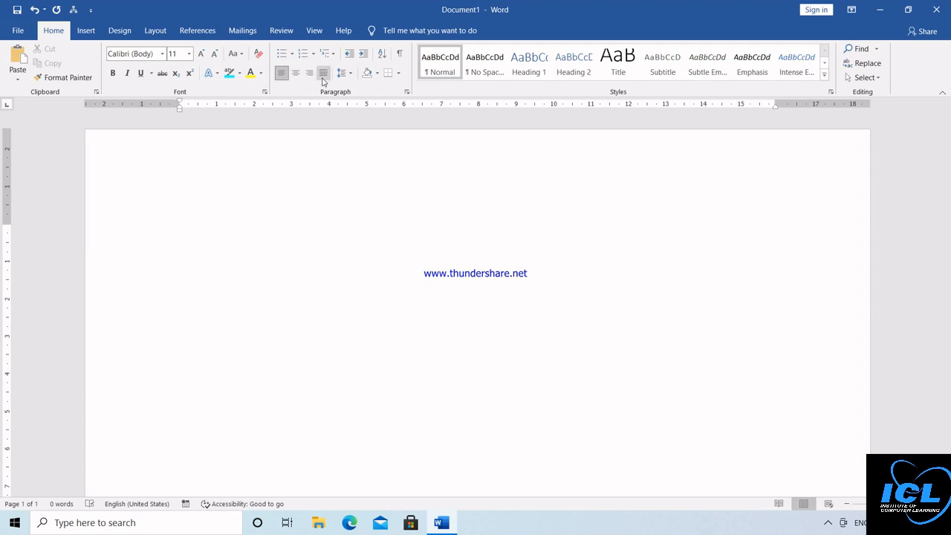
Step: Generate nine paragraphs of sample text with =RAND(9) and zoom out
text(=)
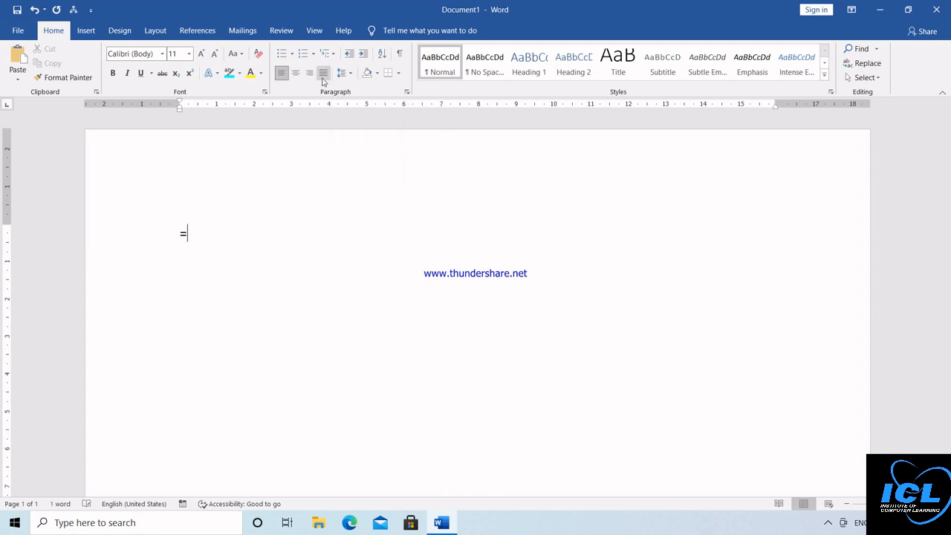
text(RAND(9))
key(Return)
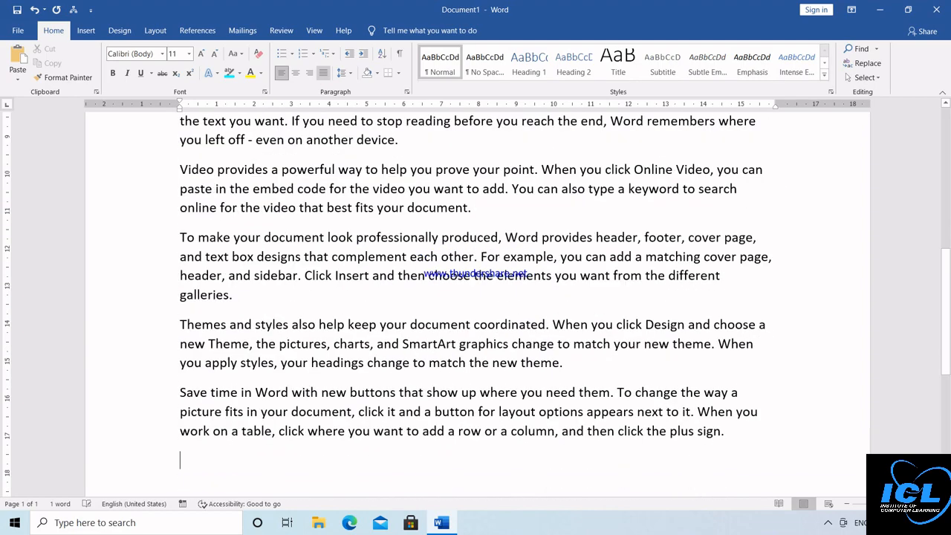
click(847, 504)
click(847, 505)
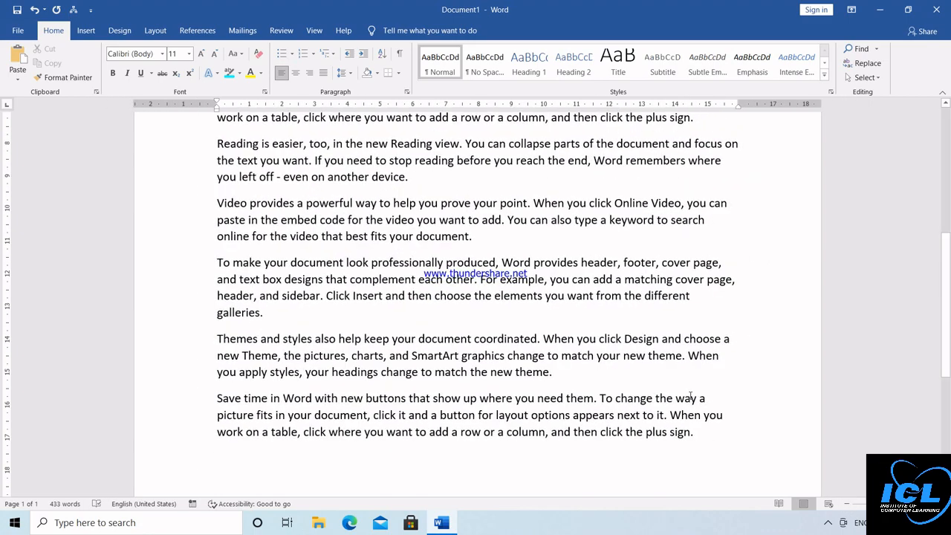
Step: Justify all the sample paragraphs
key(ctrl+a)
scroll(949, 133, up, 10)
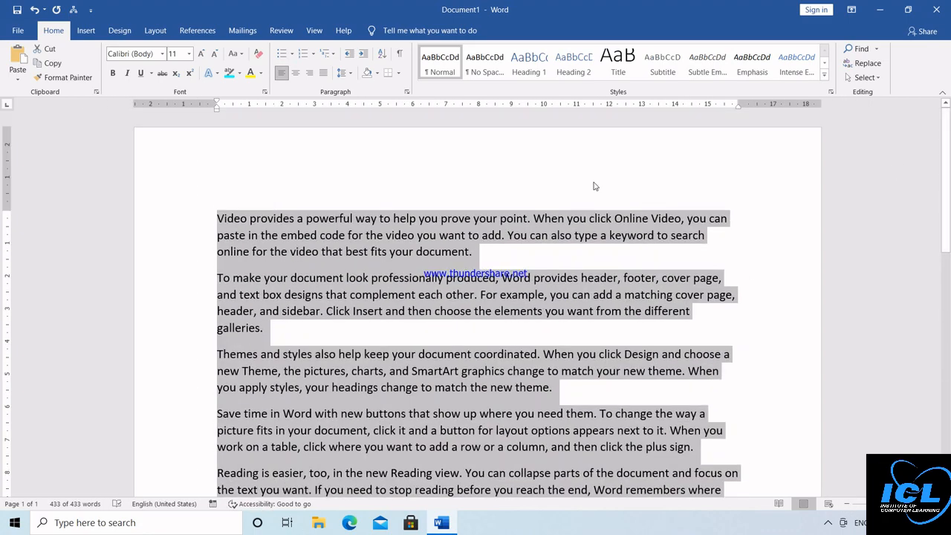
click(325, 74)
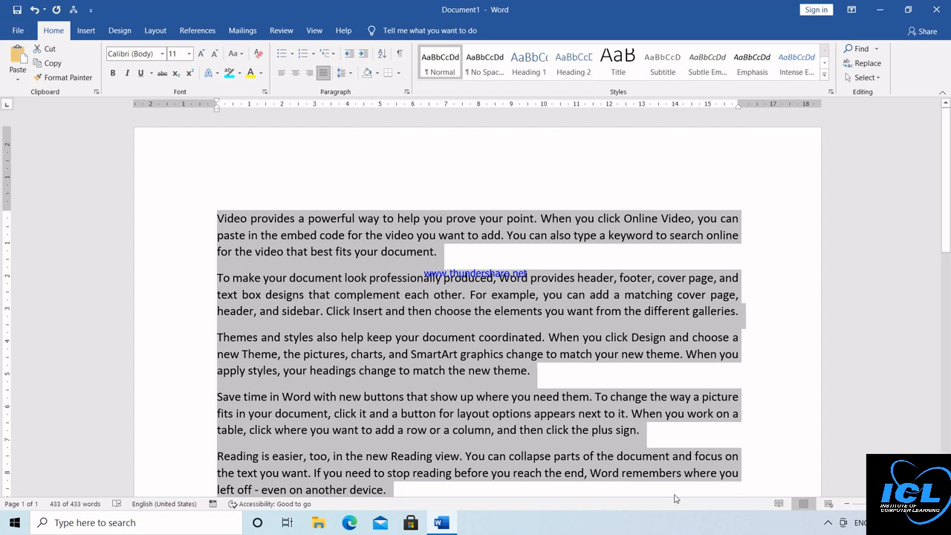
click(828, 524)
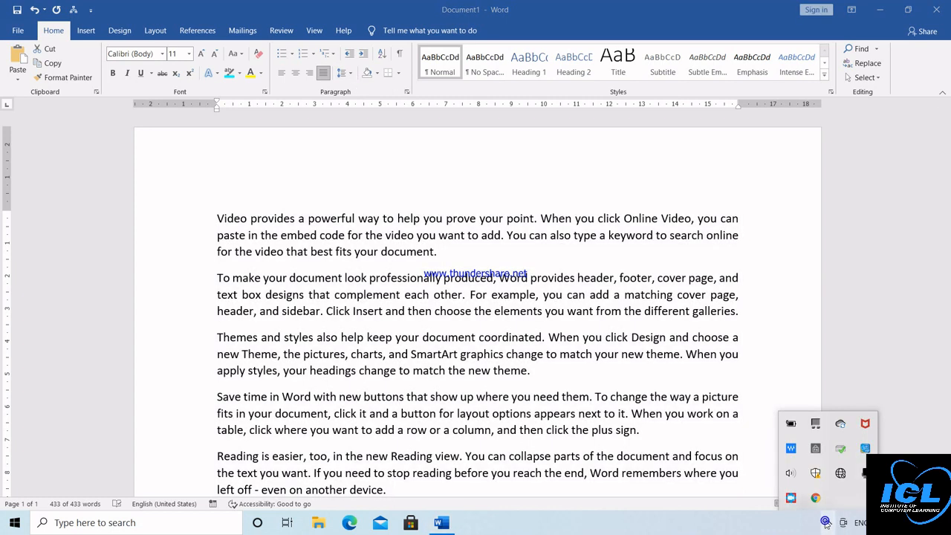
click(828, 524)
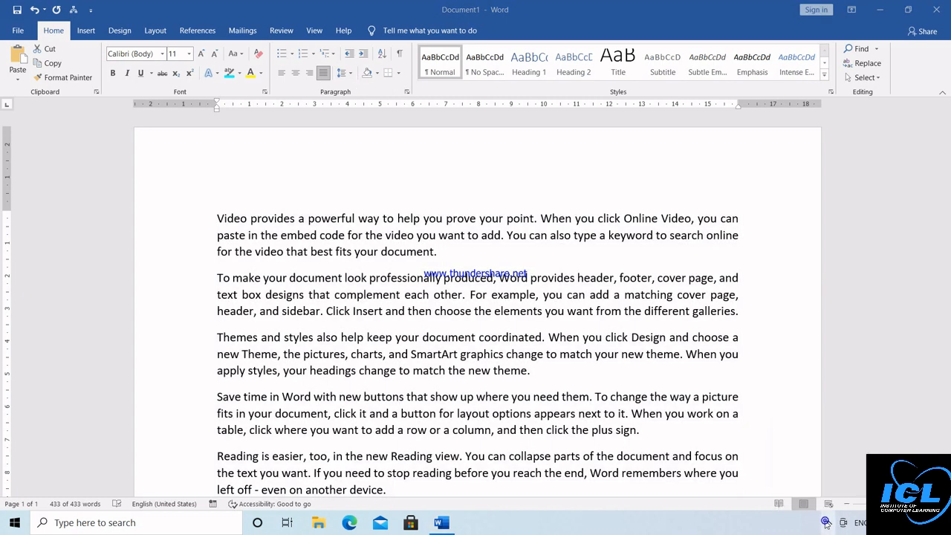
Step: Try 3.0 line spacing, then a 4.5 multiple in Line Spacing Options
click(350, 74)
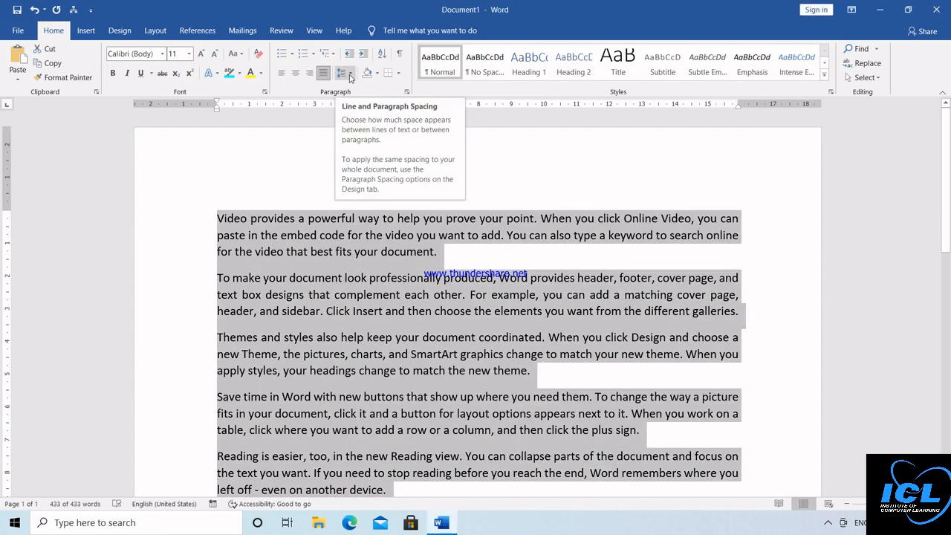
click(351, 76)
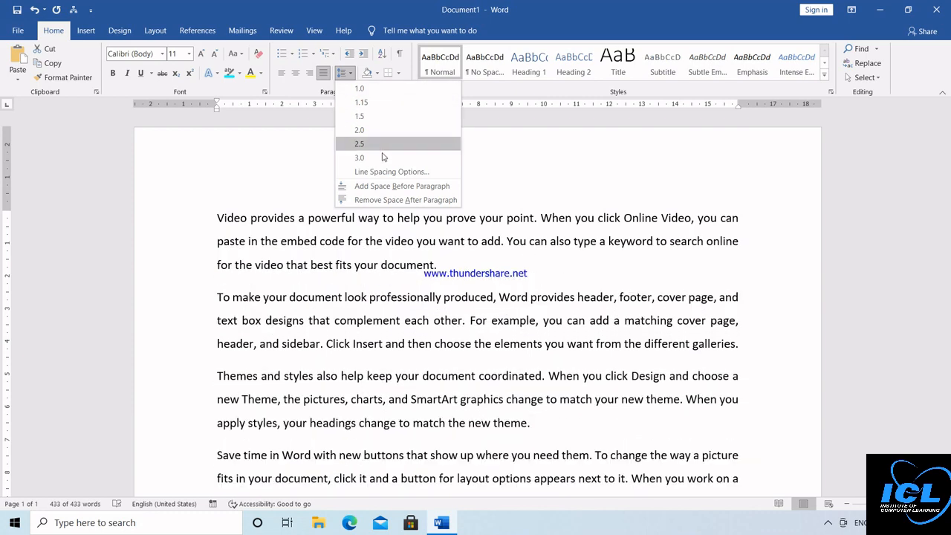
click(383, 157)
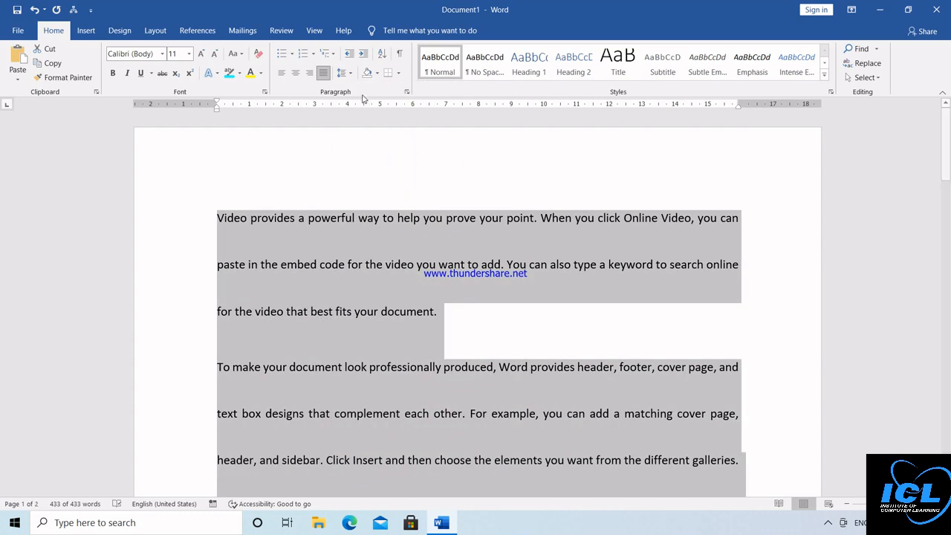
click(344, 72)
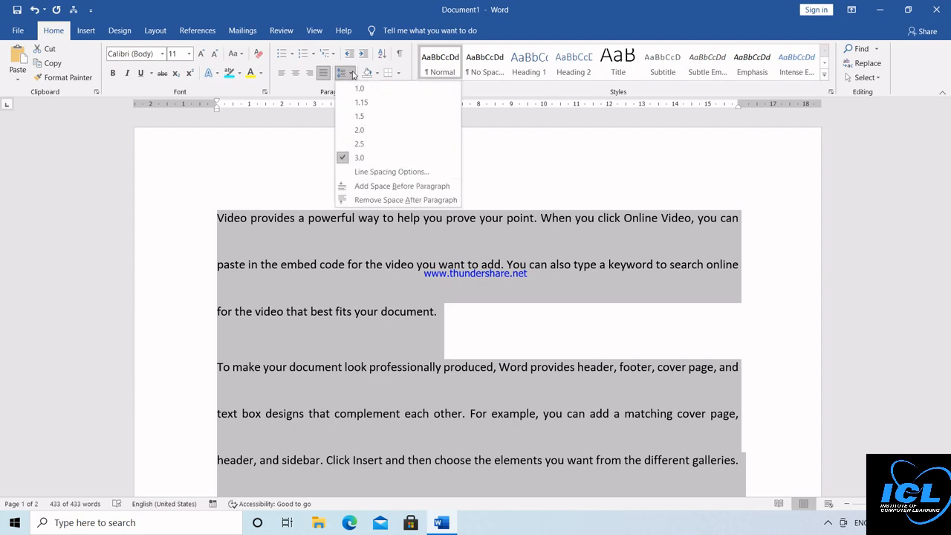
click(388, 173)
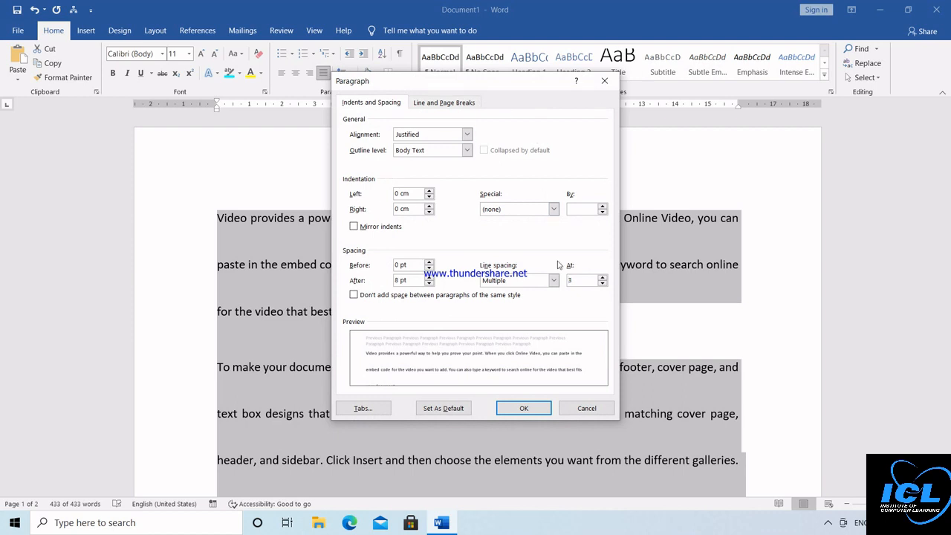
click(603, 278)
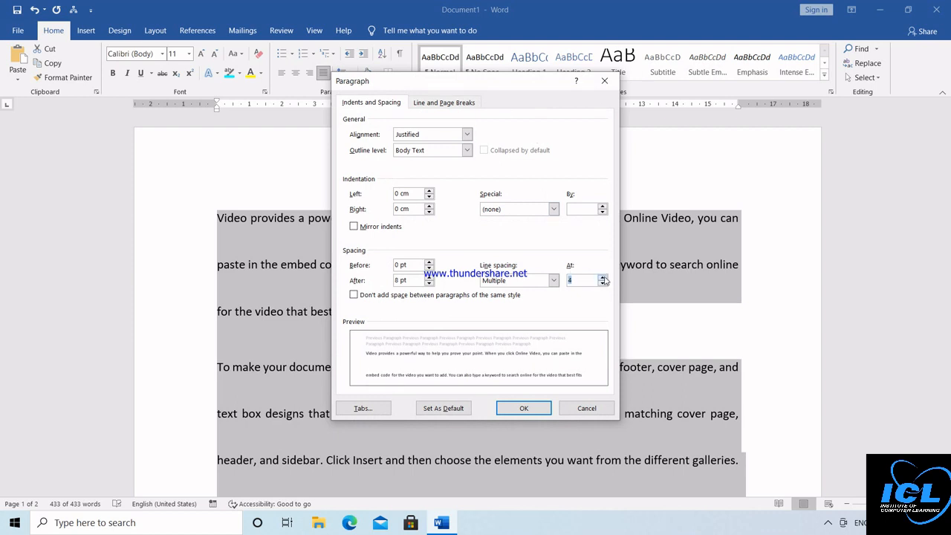
click(604, 279)
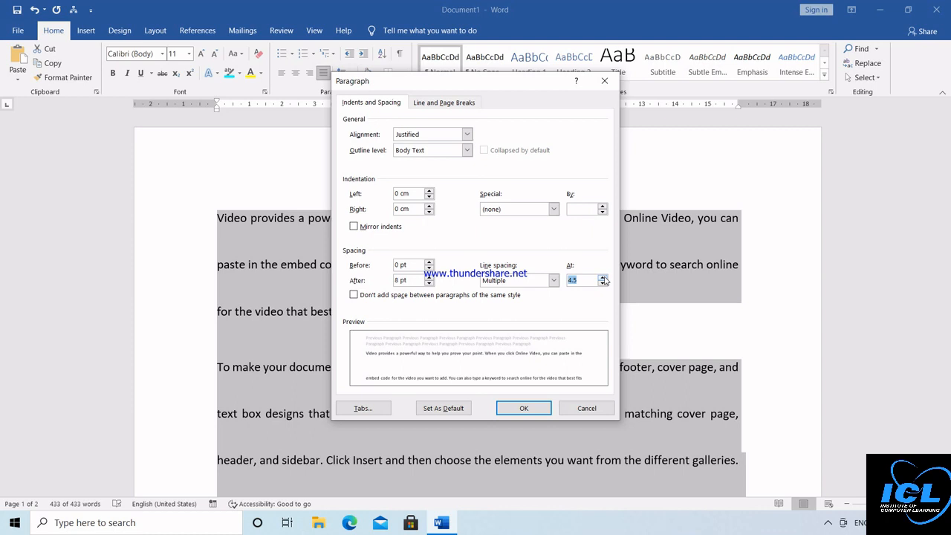
click(524, 409)
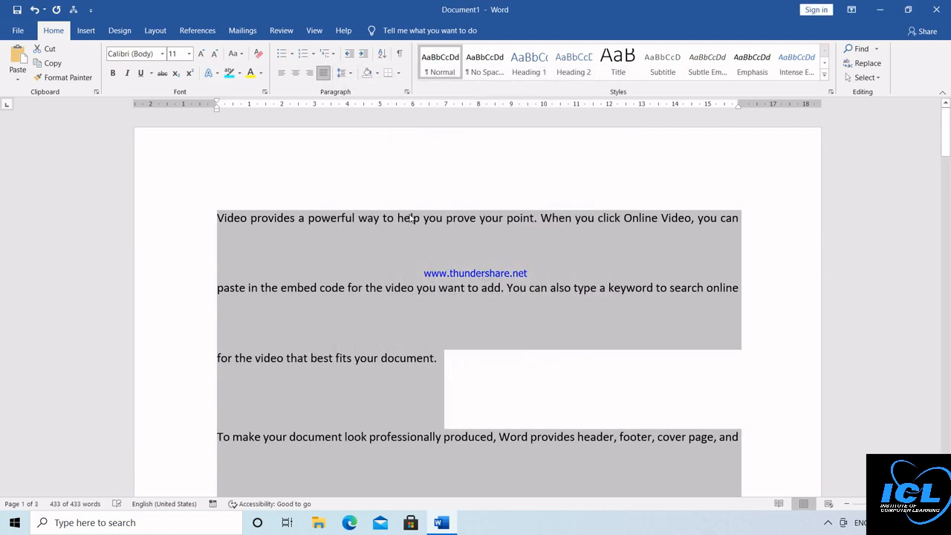
Step: Set the paragraphs' line spacing to 1.15
click(341, 73)
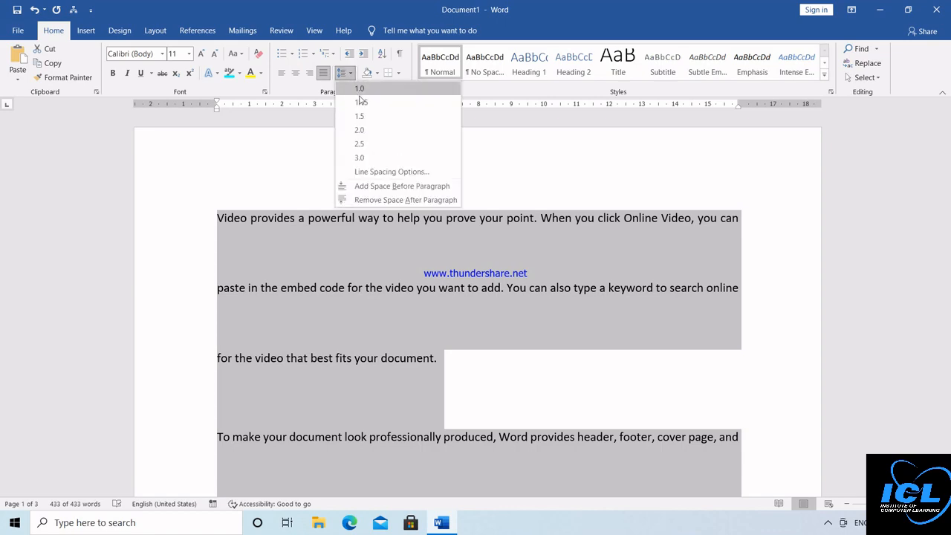
click(361, 101)
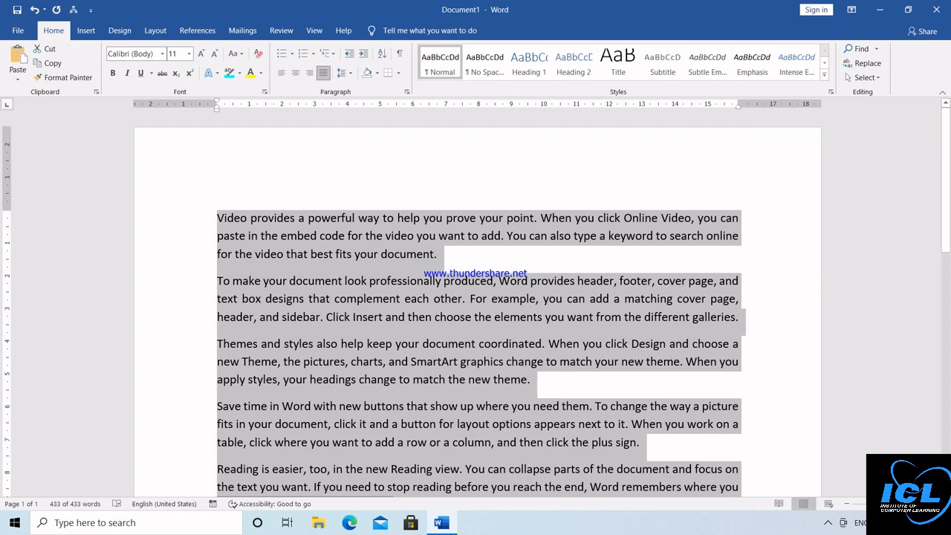
scroll(650, 265, down, 1)
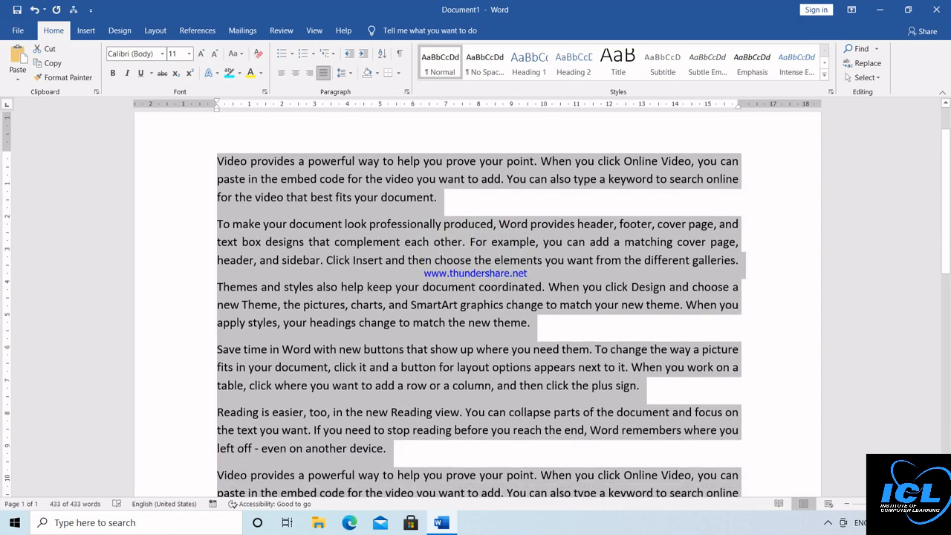
Step: Shade all the selected sample paragraphs light green, then bring up the paragraph Borders options
click(378, 74)
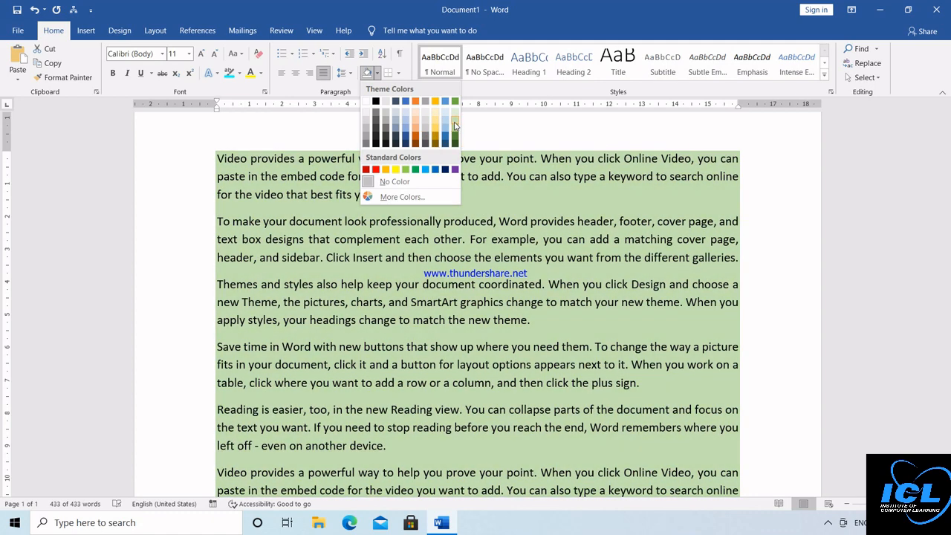
click(456, 126)
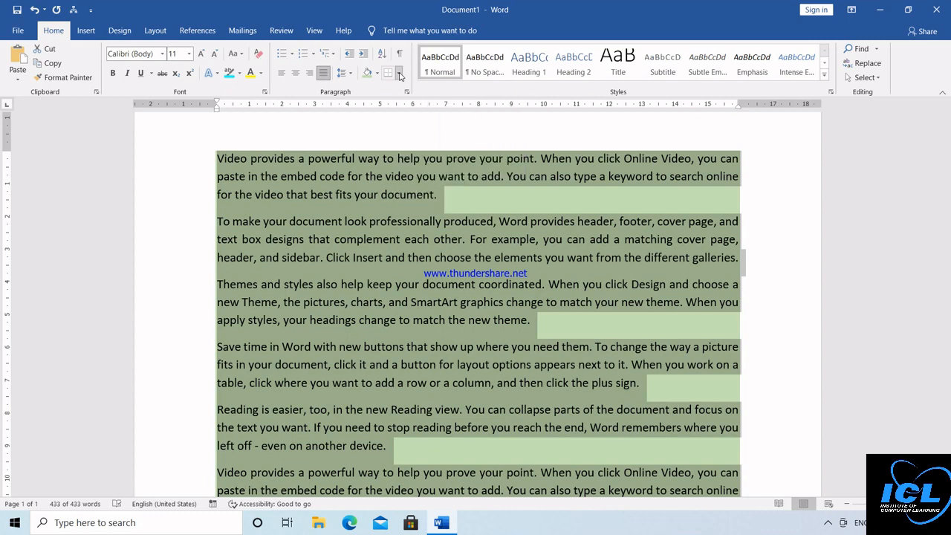
click(400, 73)
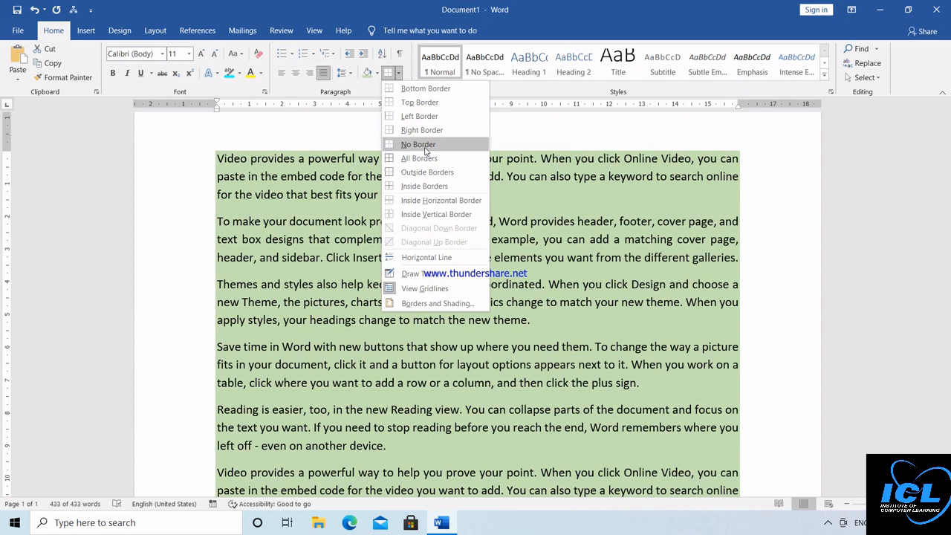
Step: Put borders on all paragraphs, then choose the 3-D setting in Borders and Shading
click(405, 160)
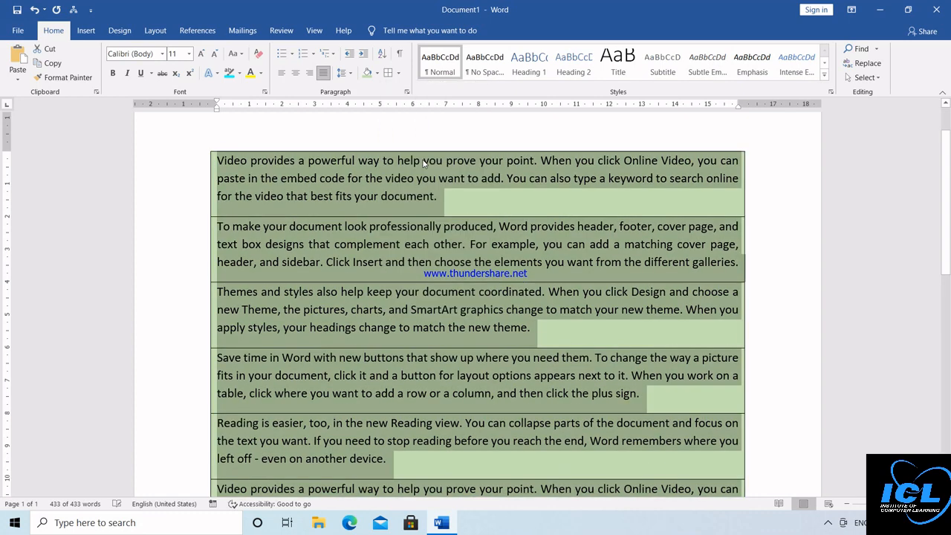
click(400, 73)
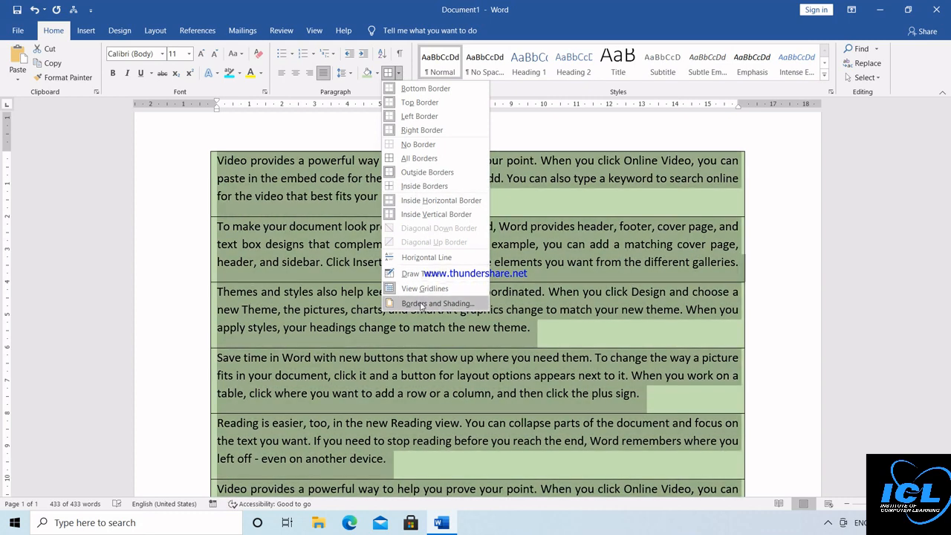
click(474, 305)
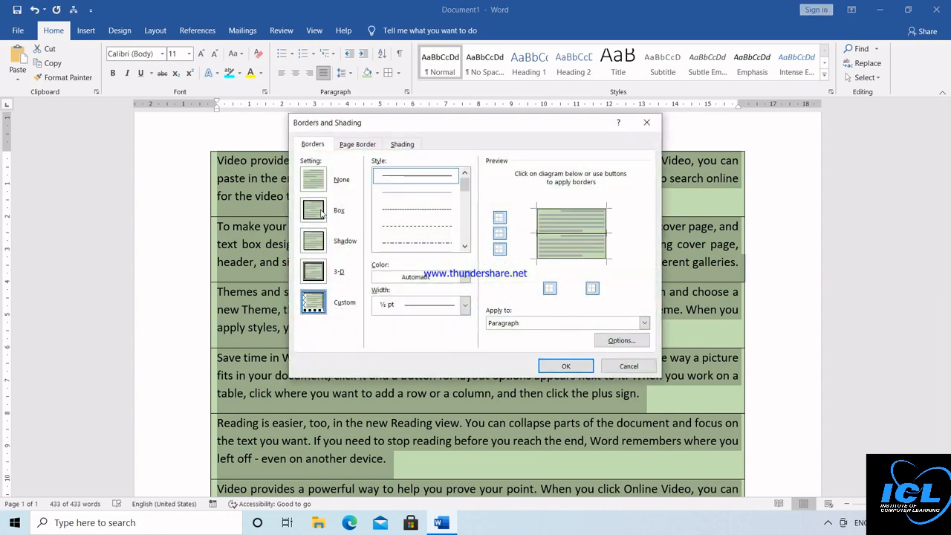
click(321, 213)
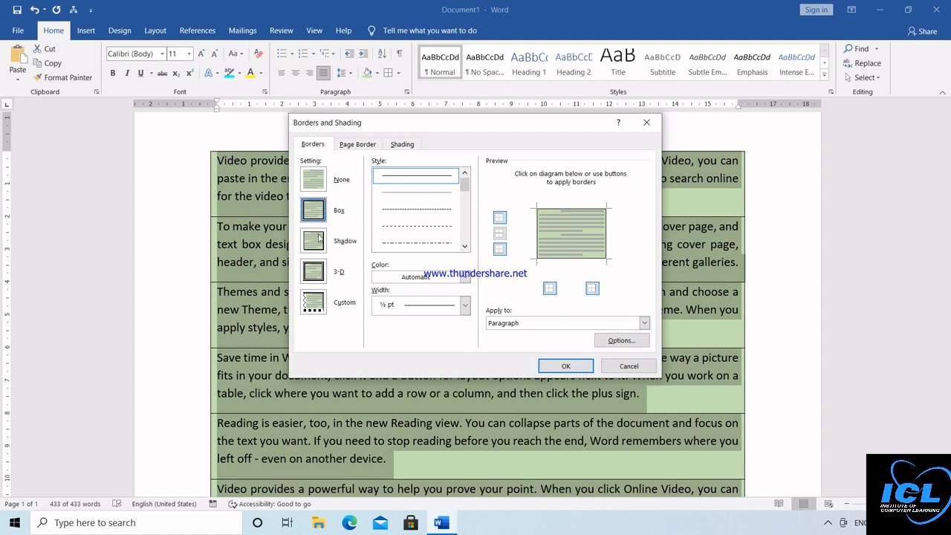
click(318, 237)
click(320, 269)
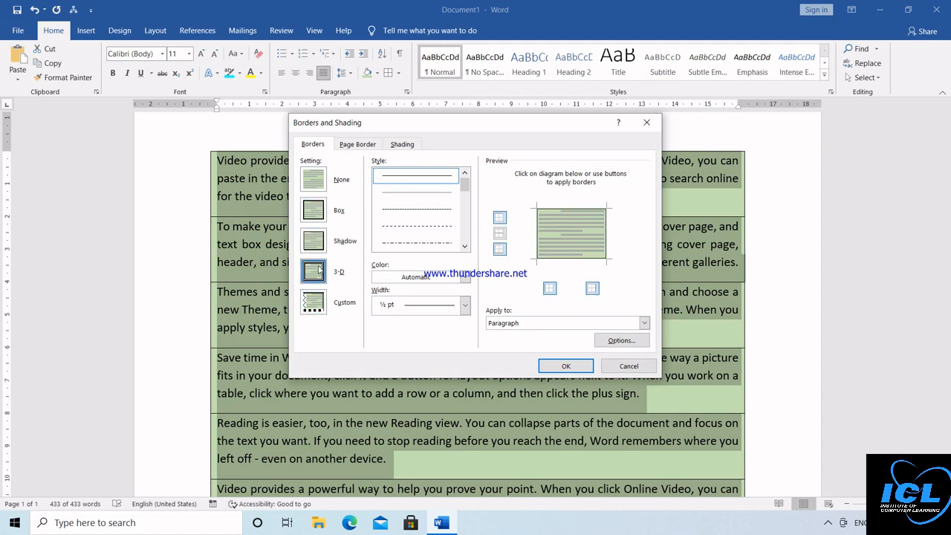
Step: Choose a thick double-line border style
click(466, 247)
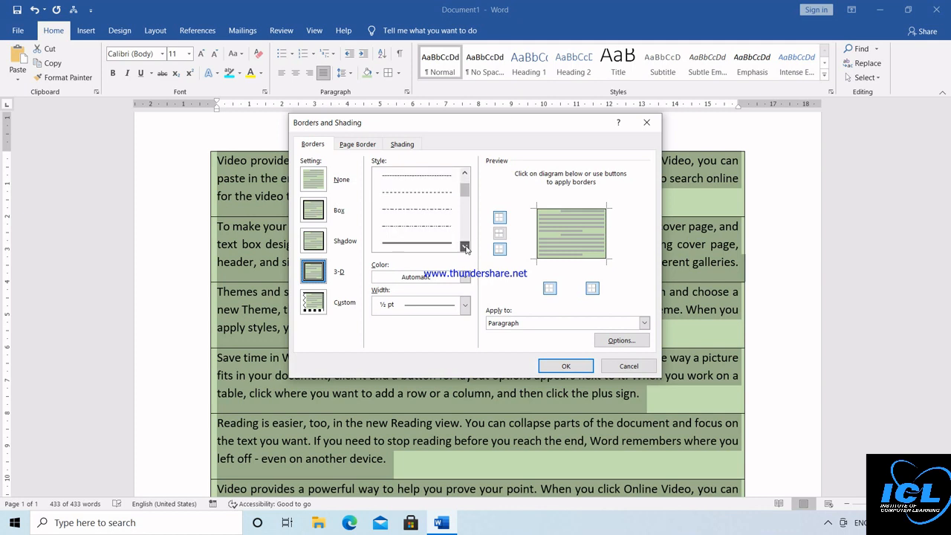
click(465, 247)
click(465, 247)
click(466, 247)
click(465, 247)
click(465, 247)
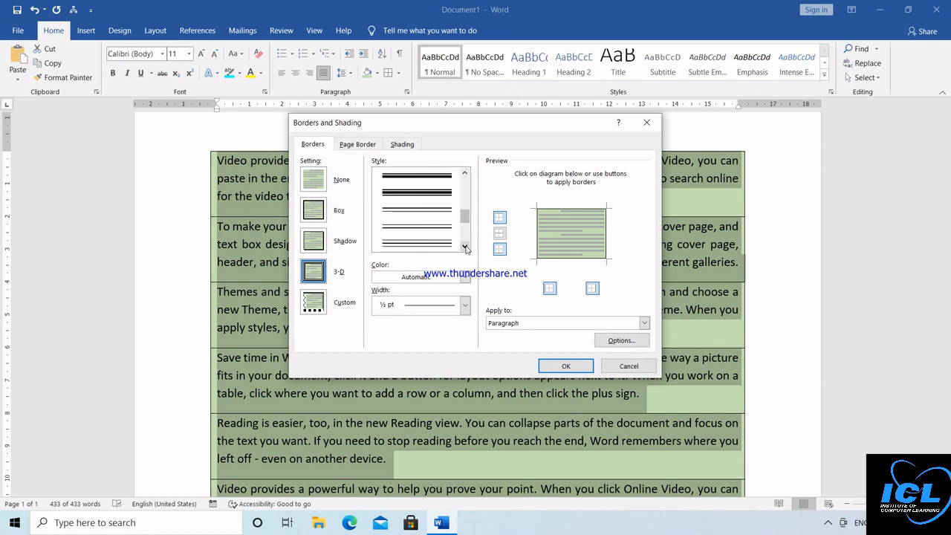
click(465, 173)
click(465, 173)
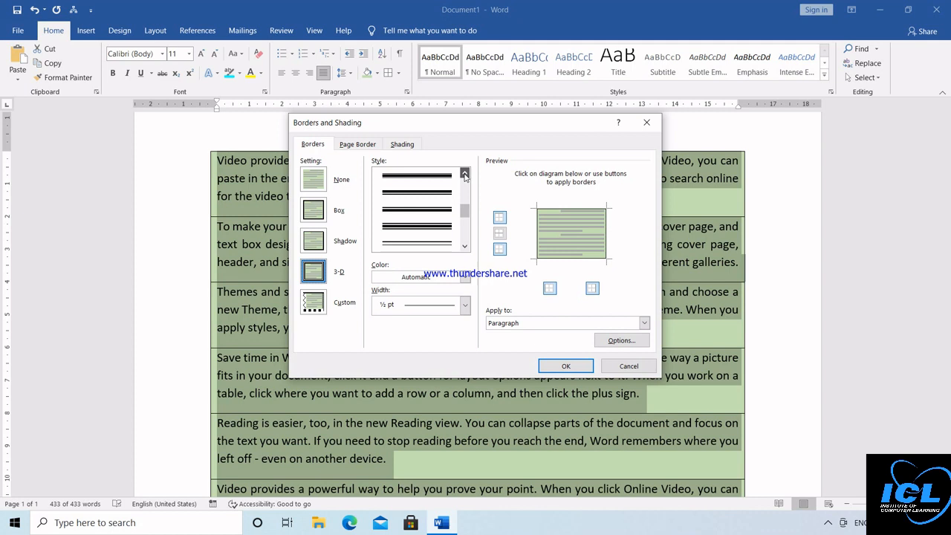
click(432, 195)
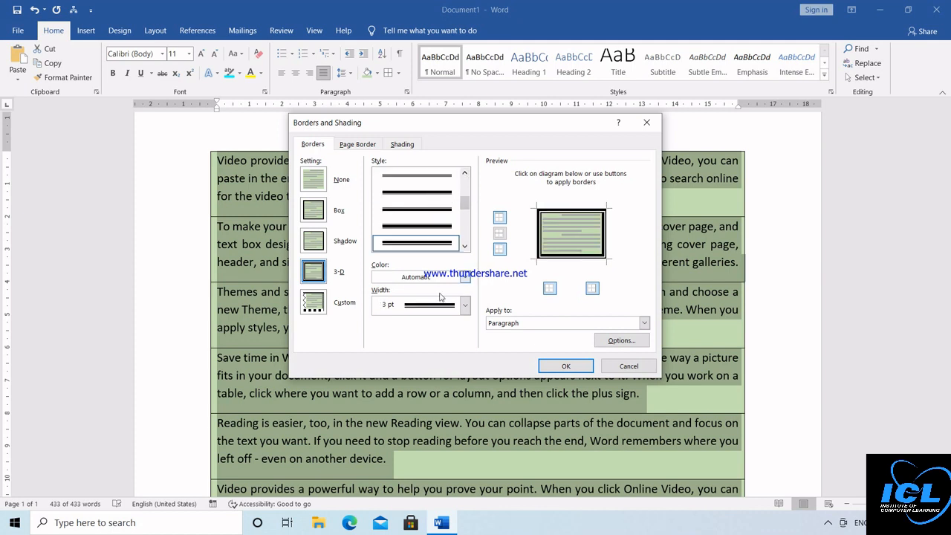
Step: Make the border red and 2¼ pt wide, add lines between paragraphs, and apply it
click(466, 277)
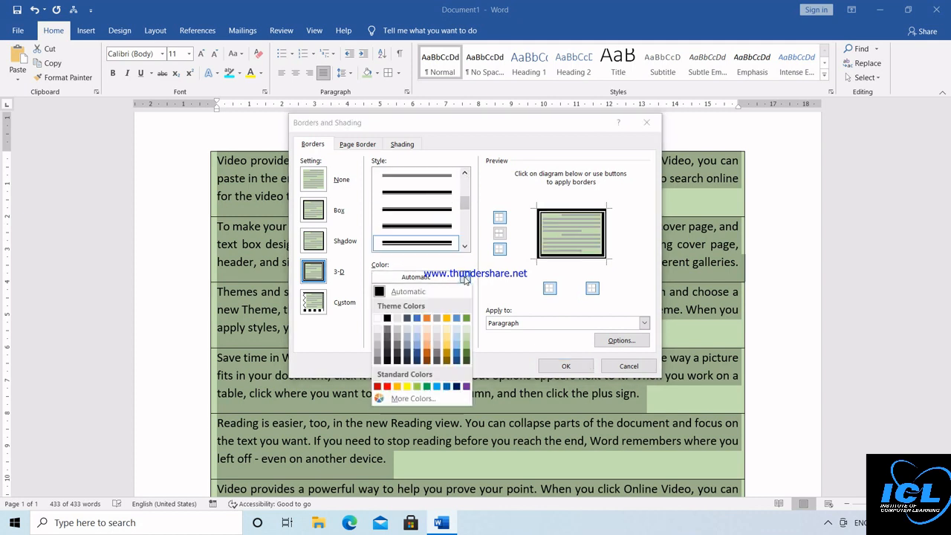
click(387, 386)
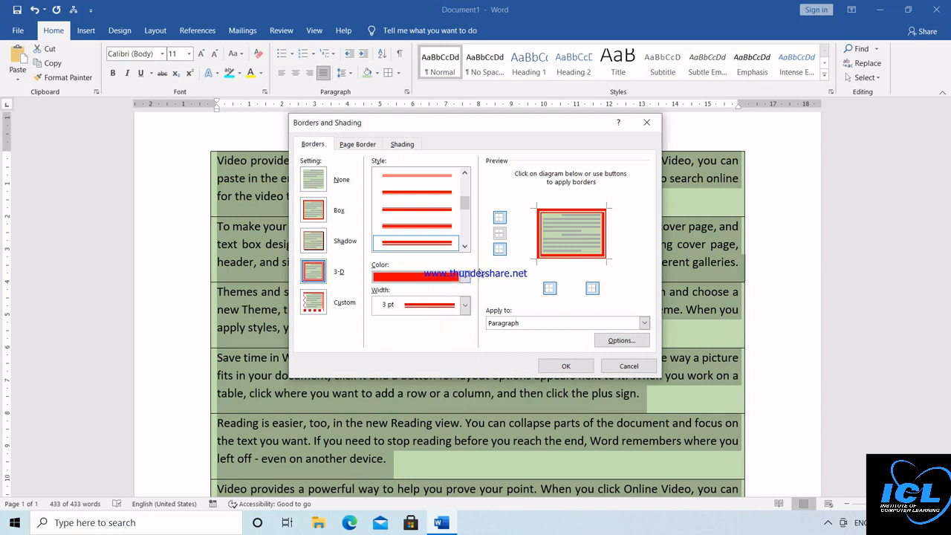
click(464, 306)
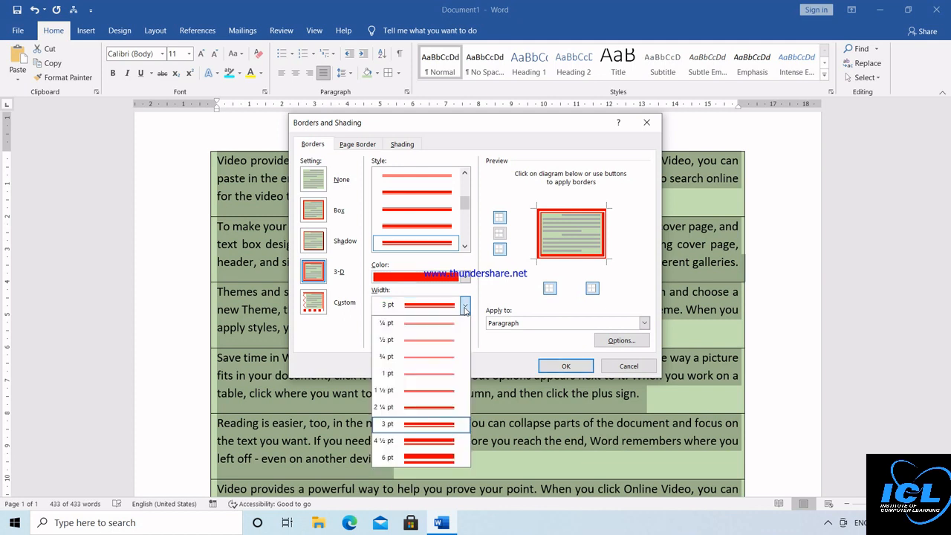
click(445, 374)
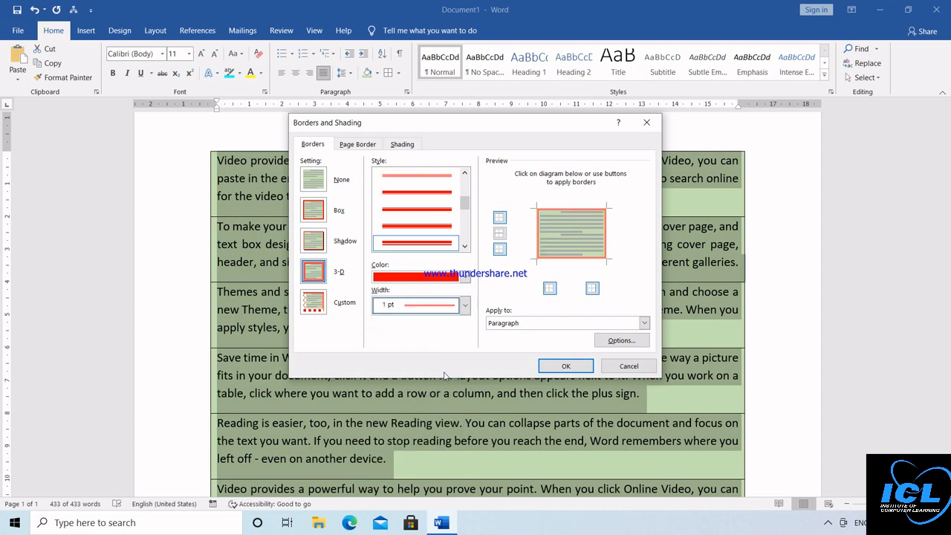
click(464, 306)
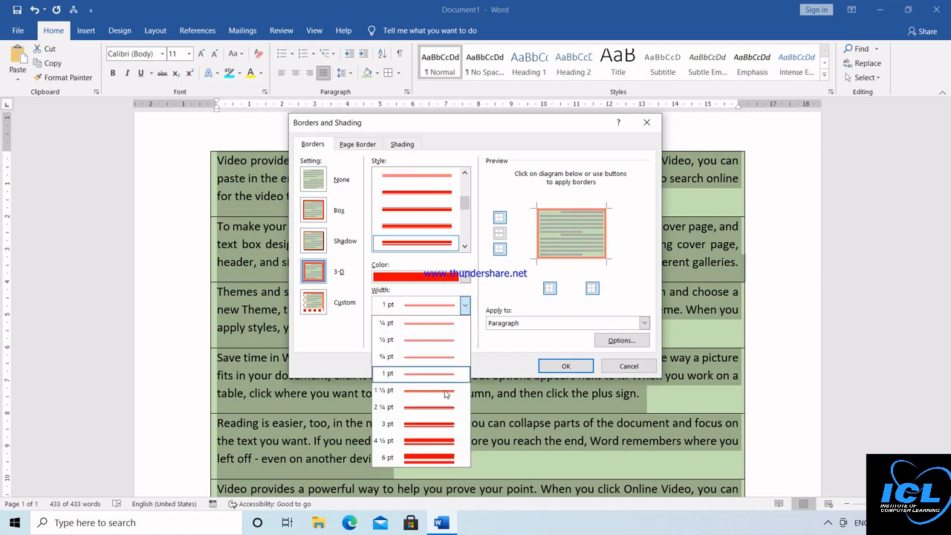
click(444, 406)
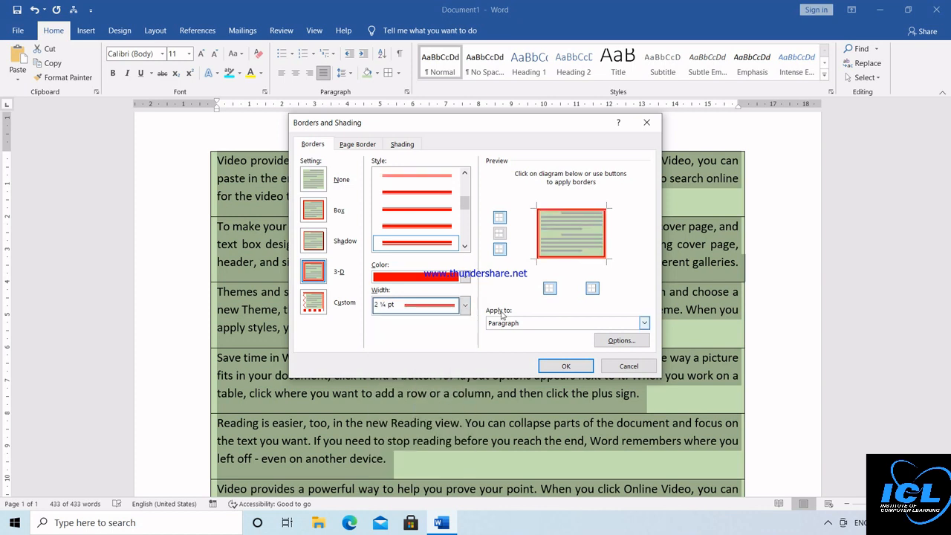
click(500, 235)
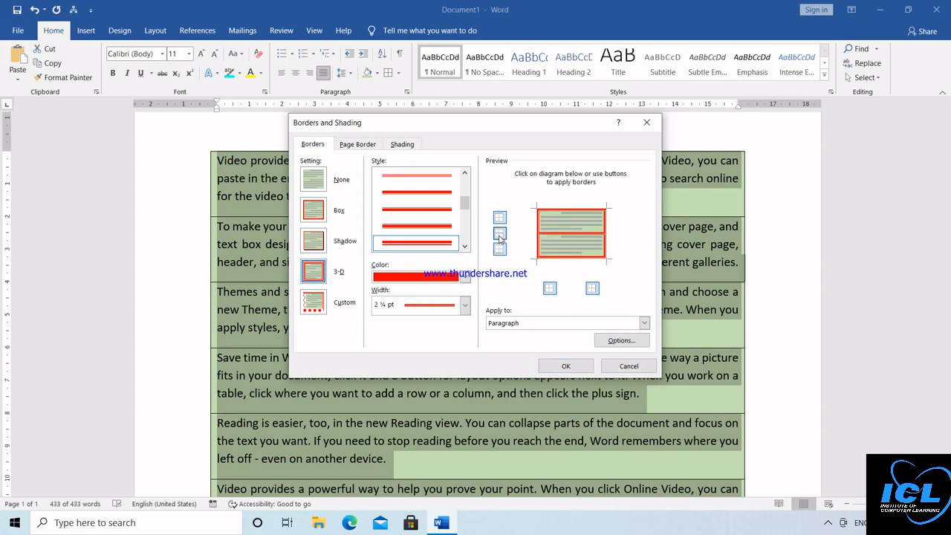
click(565, 367)
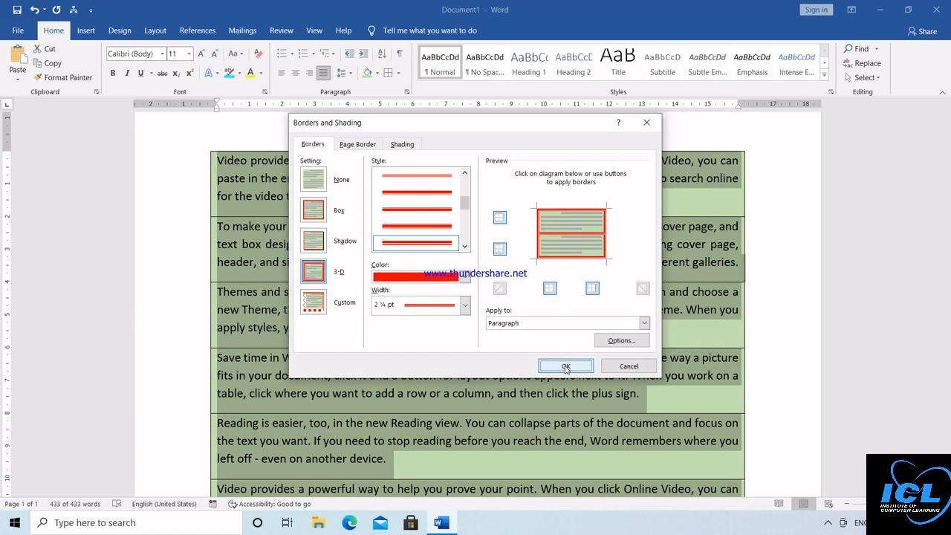
Step: Remove all borders from the paragraphs with No Border
click(778, 314)
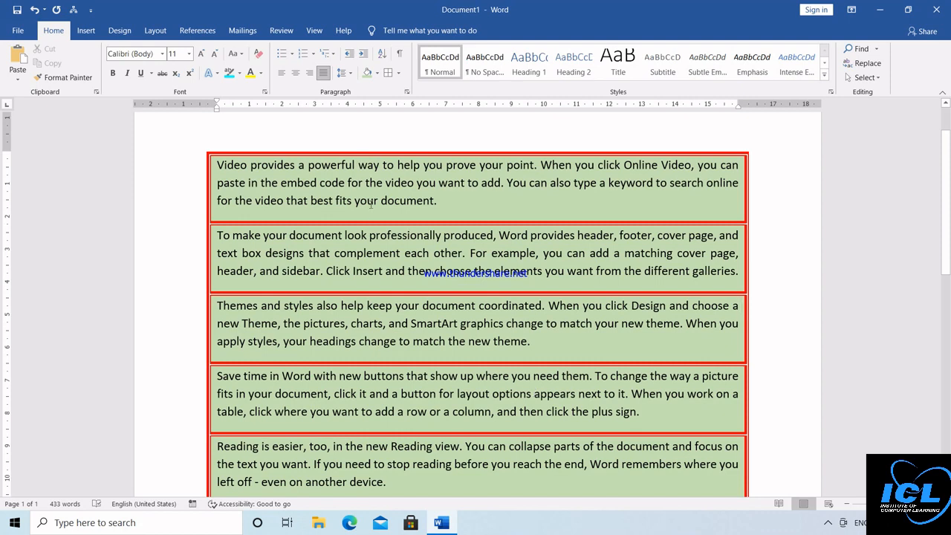
click(399, 73)
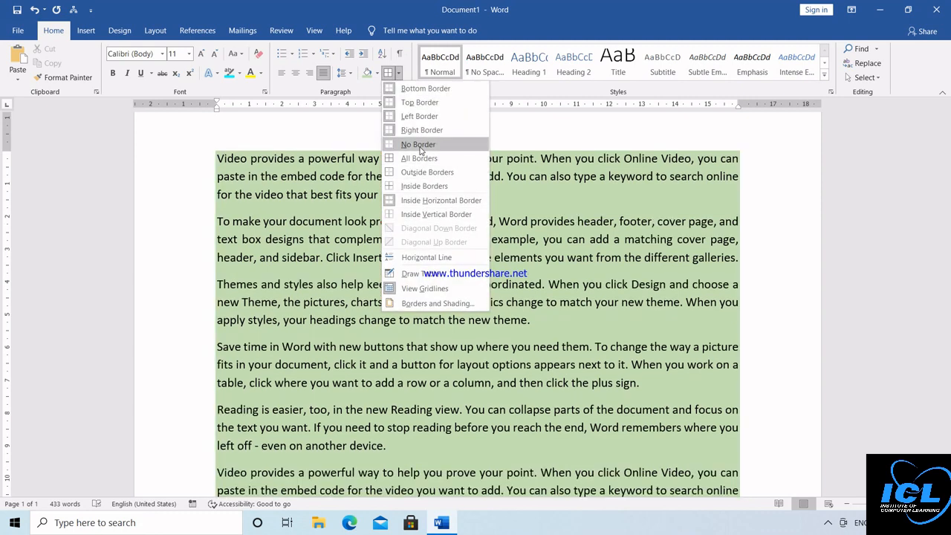
click(420, 147)
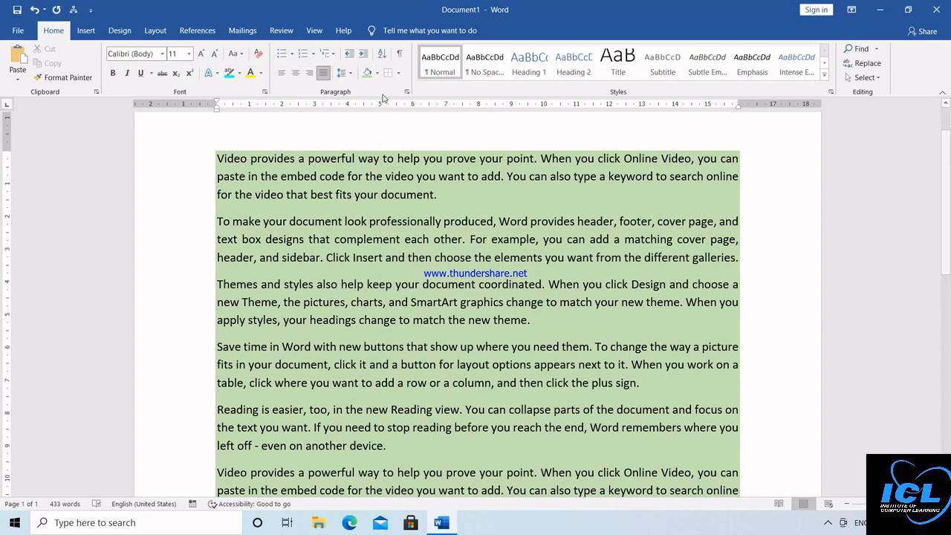
Step: Select the whole document and set its paragraph shading to No Color
click(377, 73)
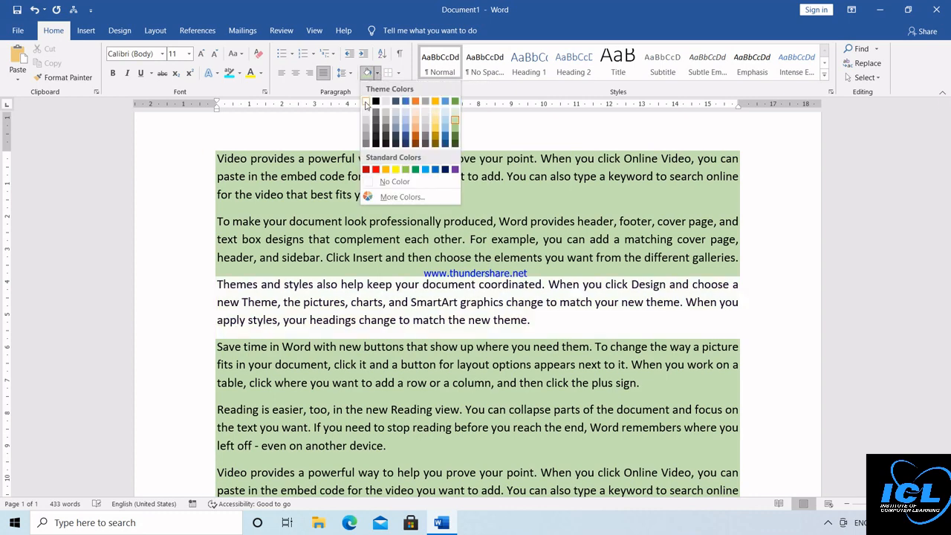
click(438, 291)
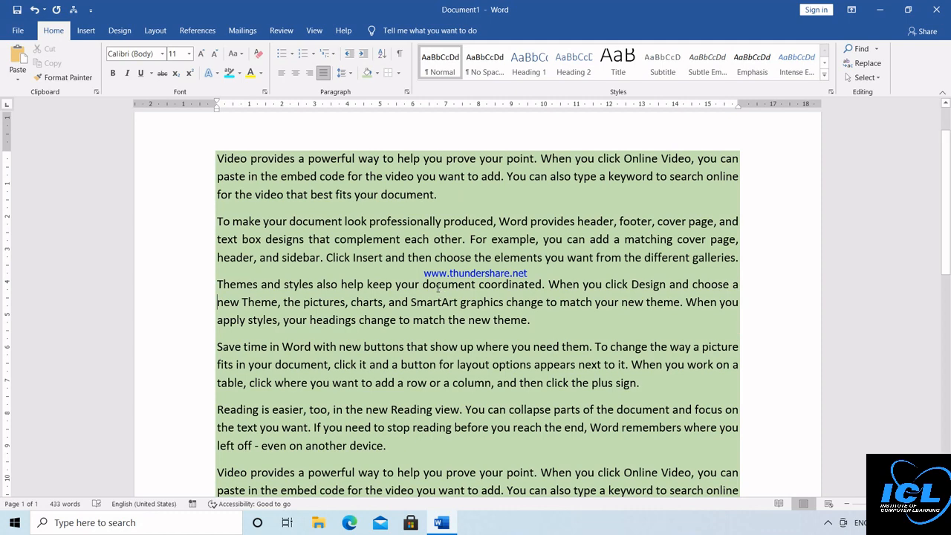
key(ctrl+a)
click(378, 73)
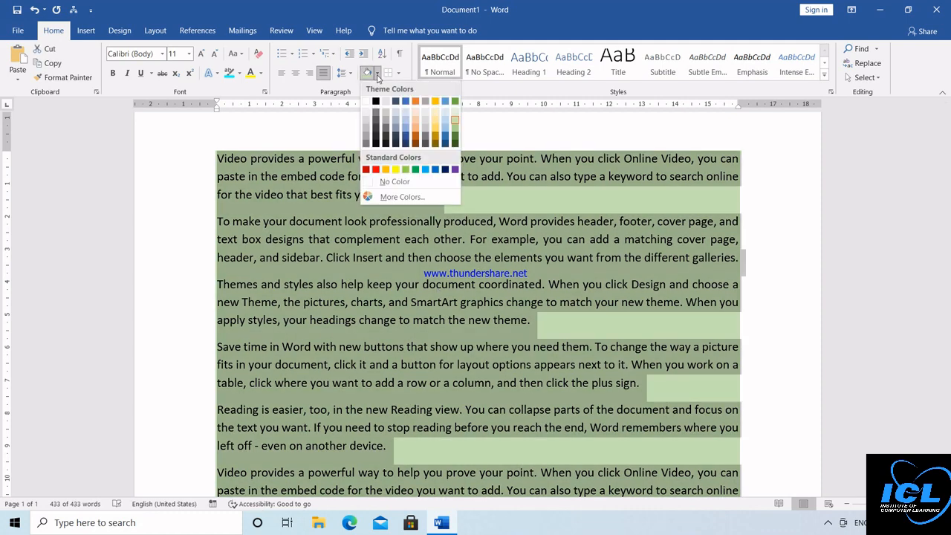
click(393, 183)
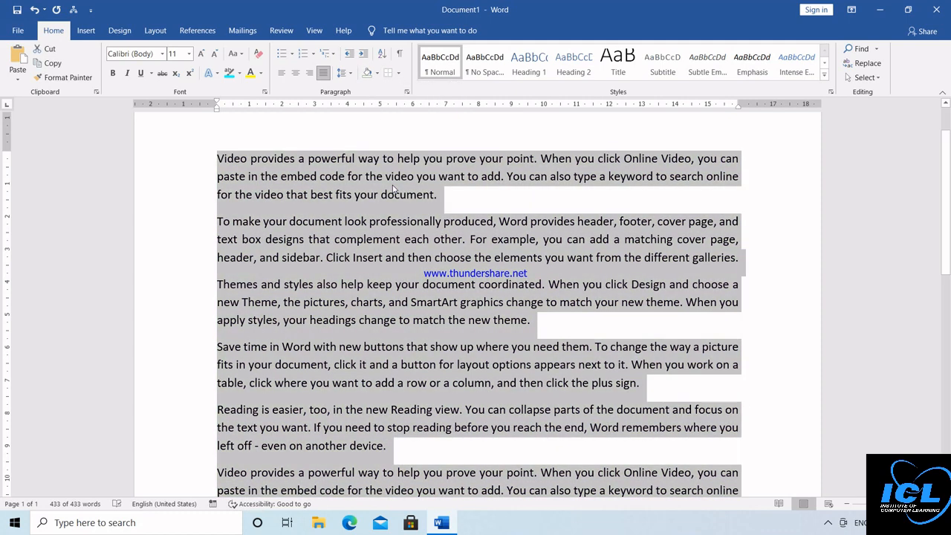
click(400, 58)
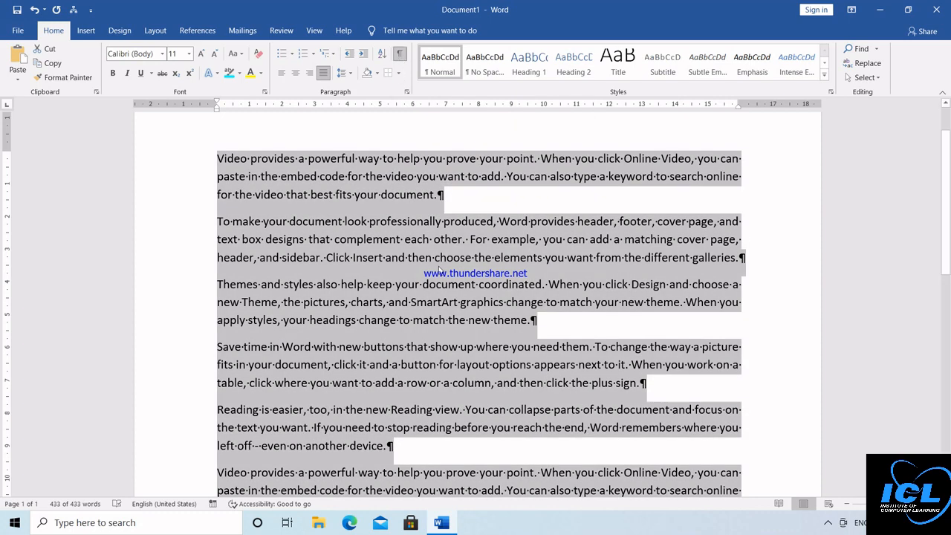
click(463, 200)
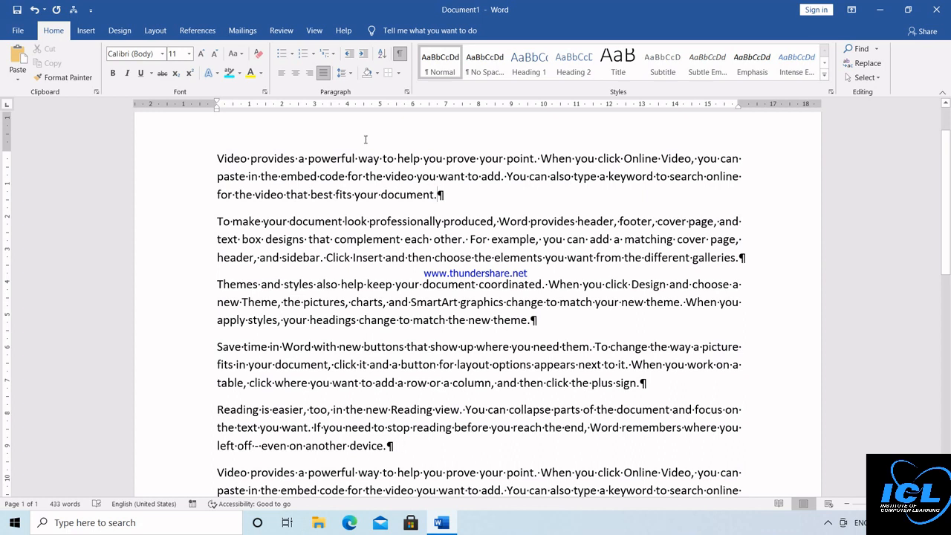
click(400, 53)
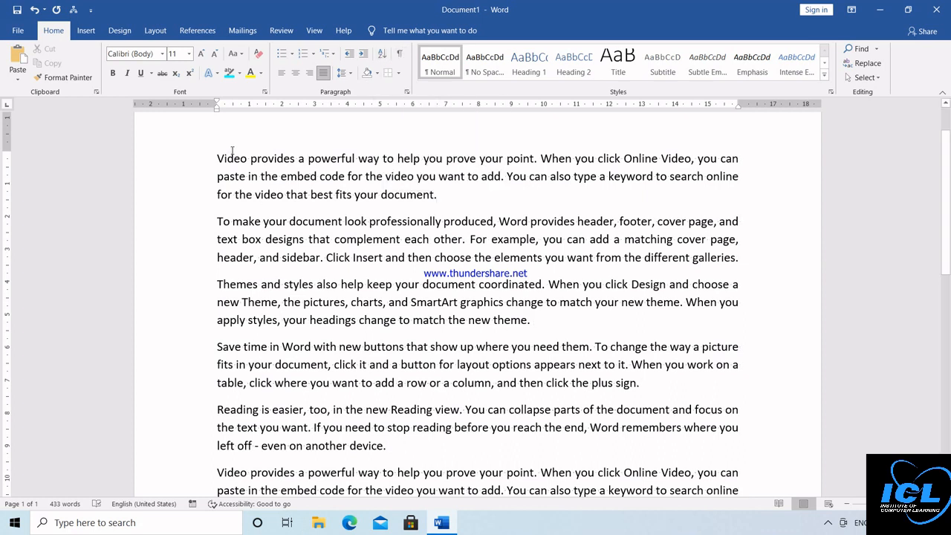
drag(217, 158, 660, 451)
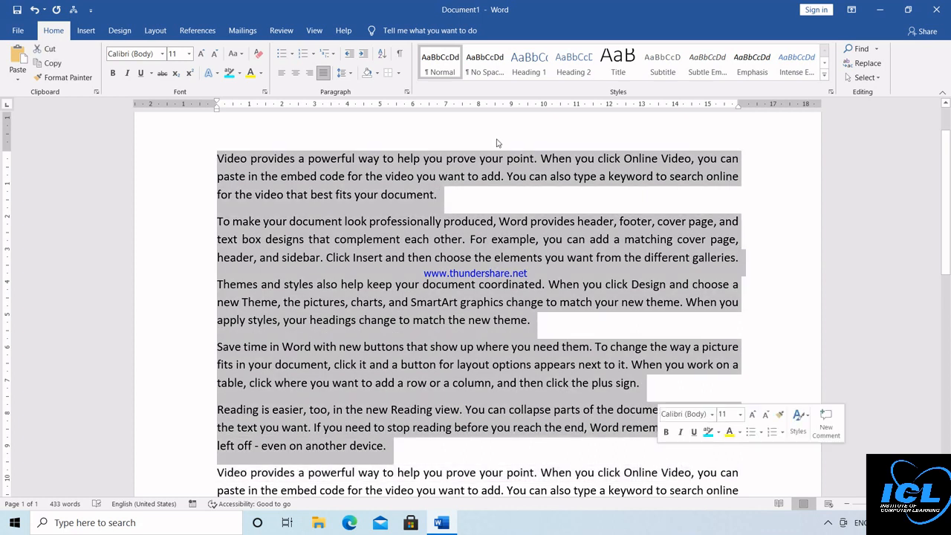
click(383, 54)
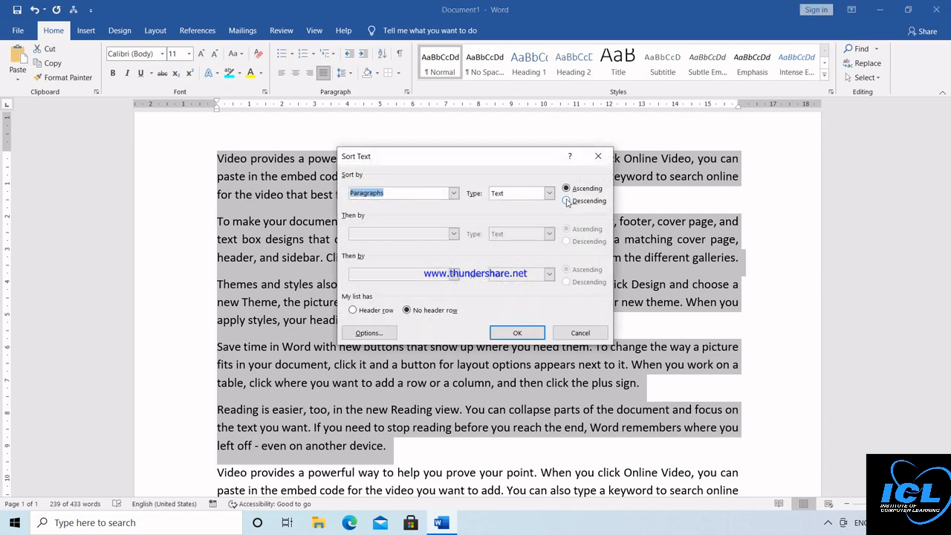
click(567, 200)
click(567, 189)
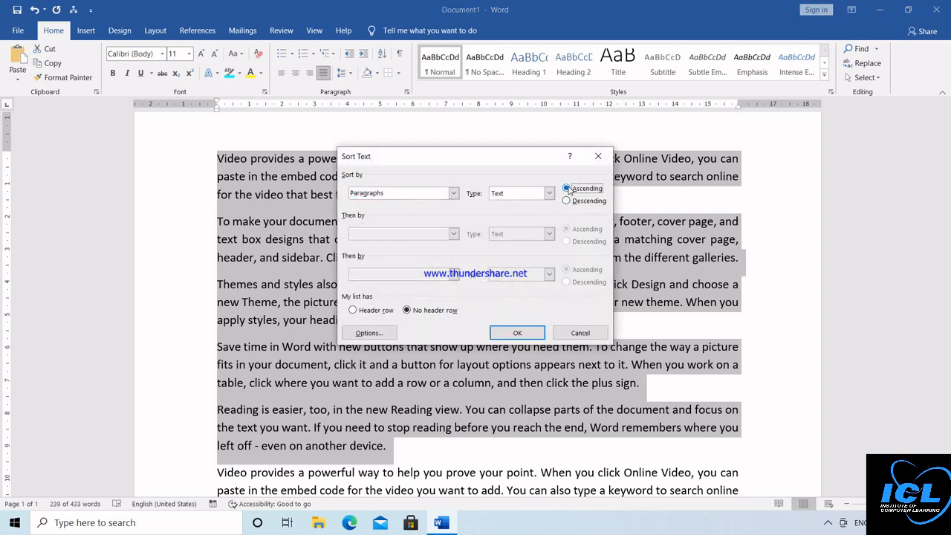
click(514, 334)
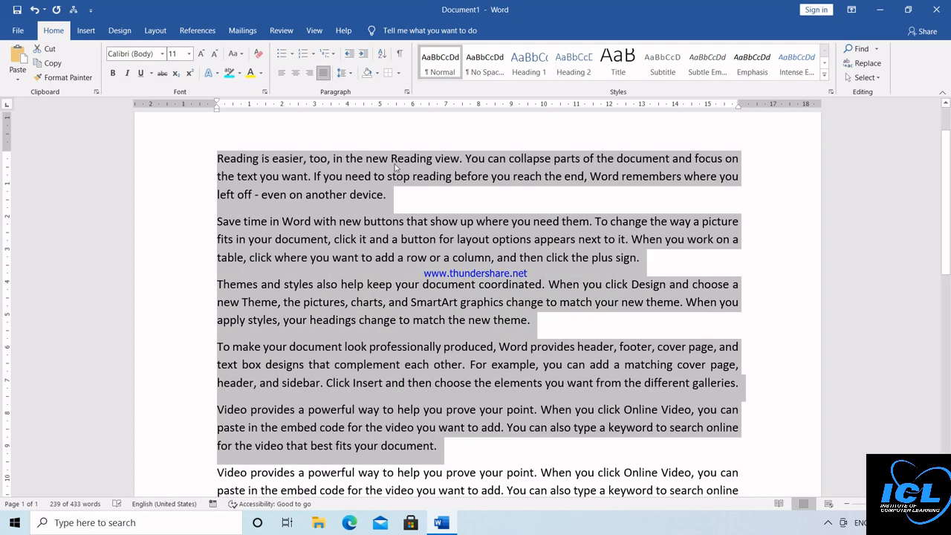
click(344, 140)
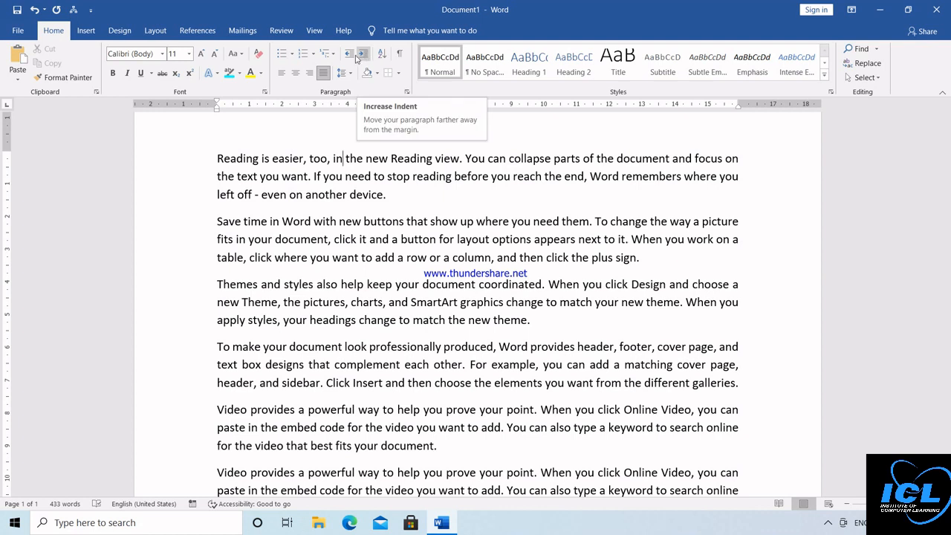
click(215, 158)
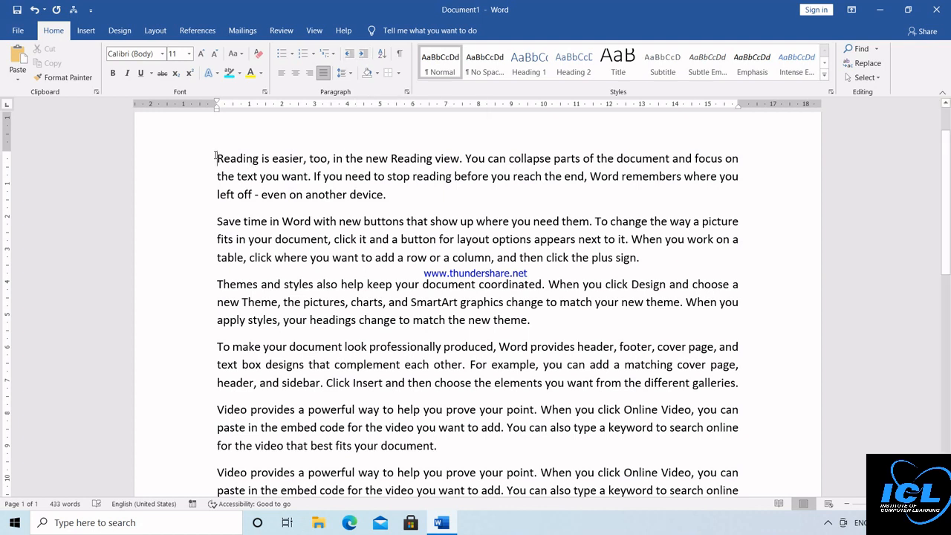
click(362, 58)
click(362, 59)
click(362, 59)
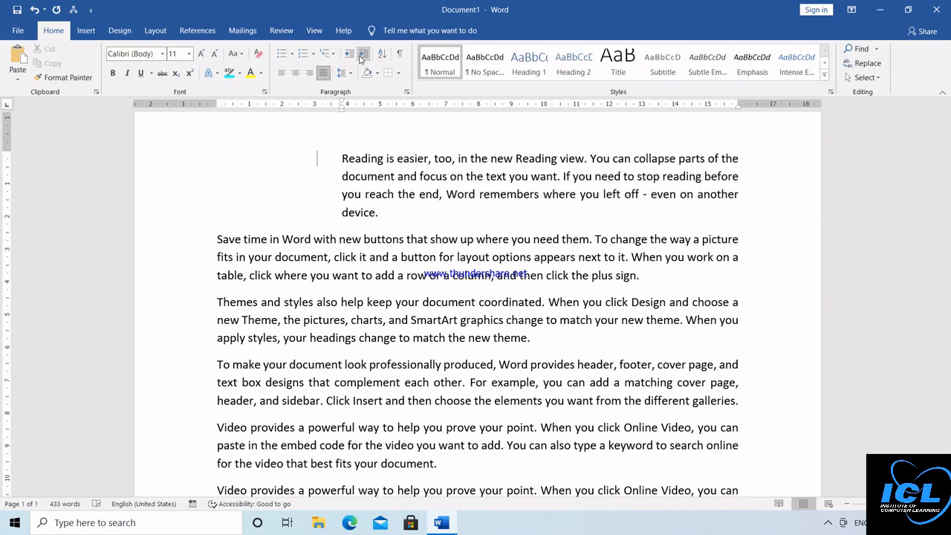
click(362, 59)
click(362, 59)
click(361, 59)
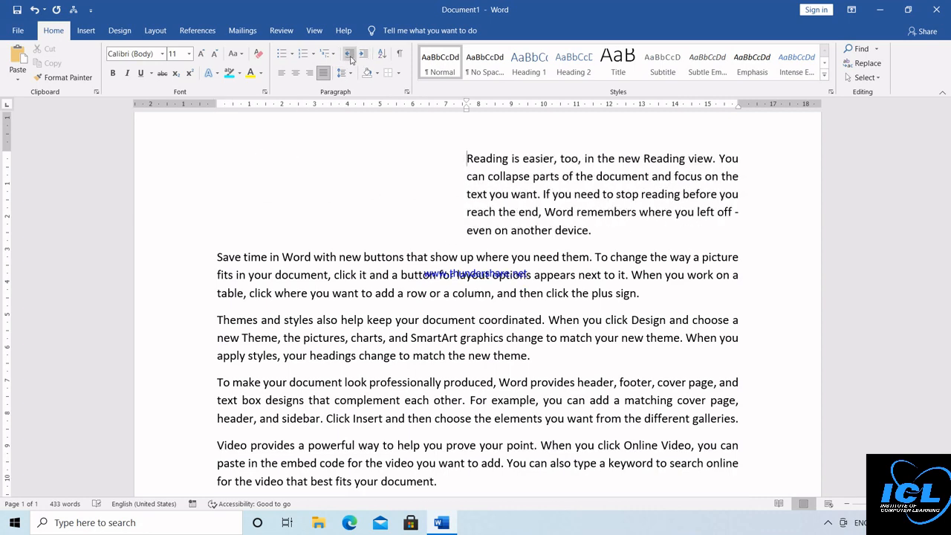
click(350, 58)
click(350, 58)
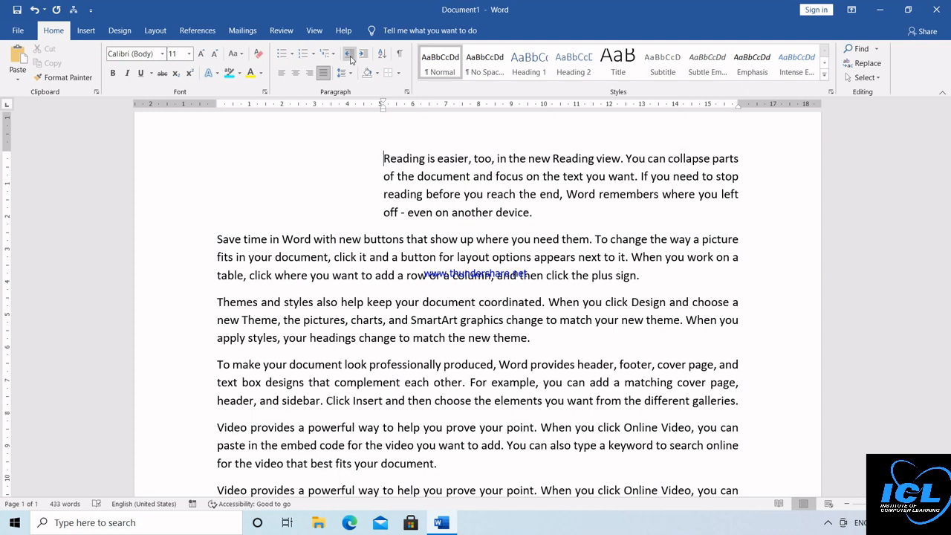
click(351, 58)
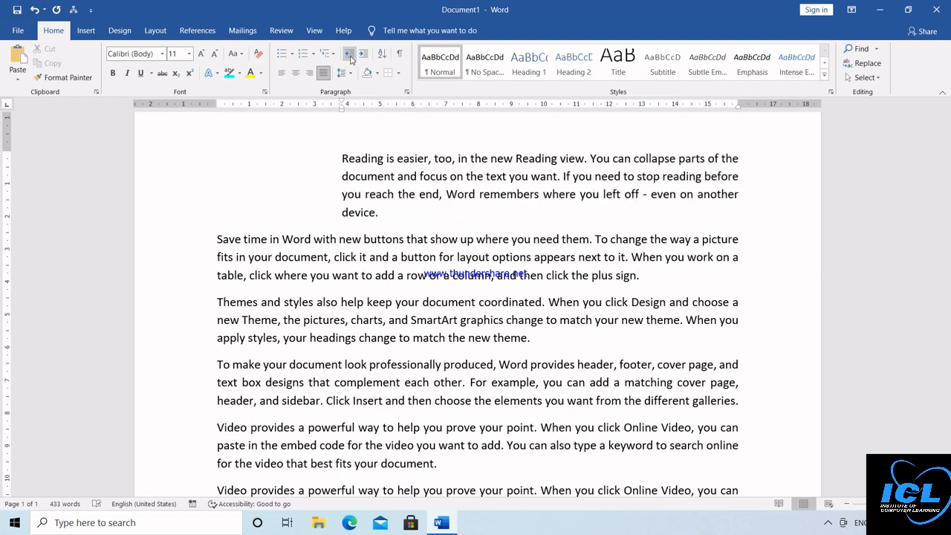
click(350, 58)
click(350, 58)
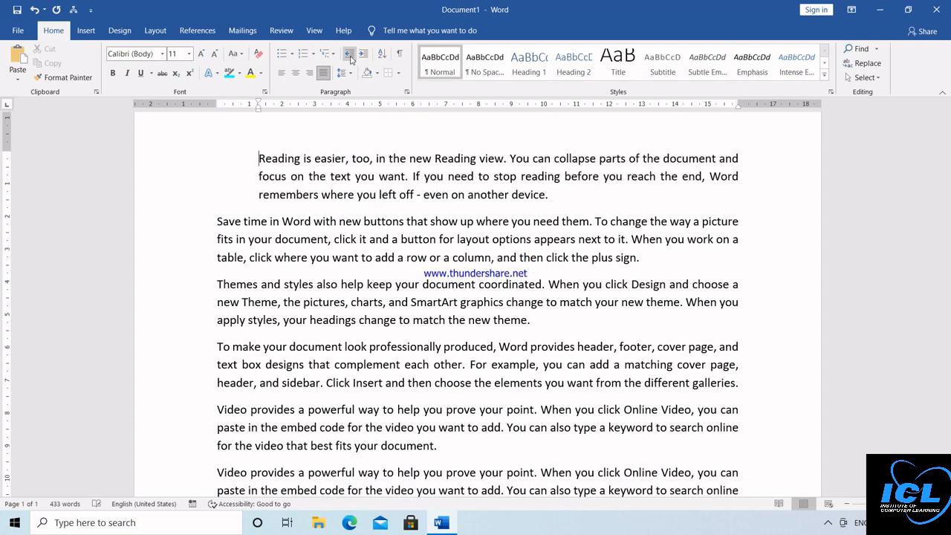
click(350, 58)
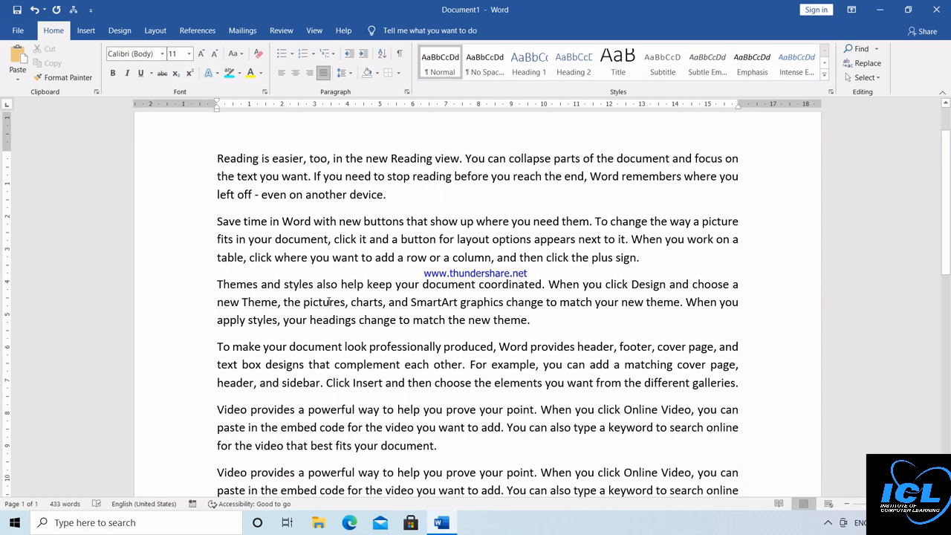
key(ctrl+a)
Step: Delete the selected text and start a list with arrow bullets
key(Delete)
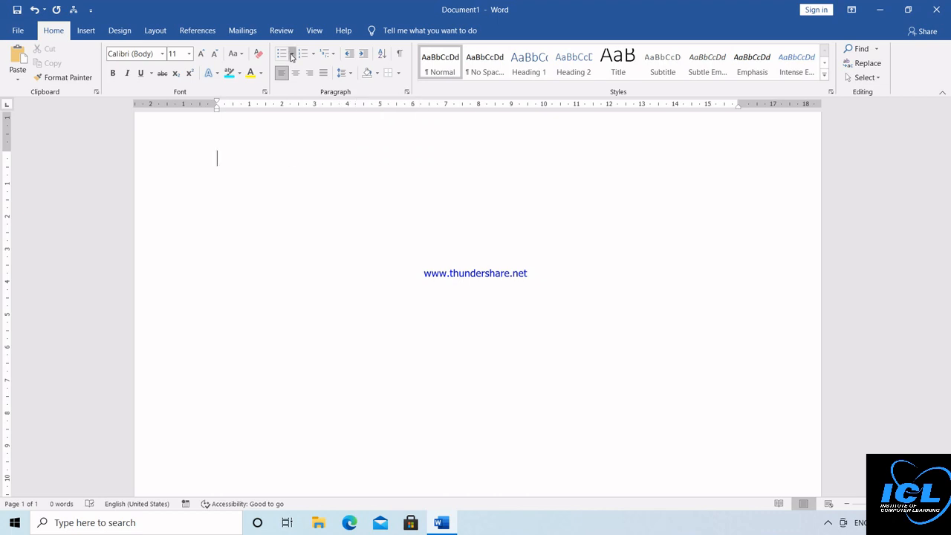
click(292, 55)
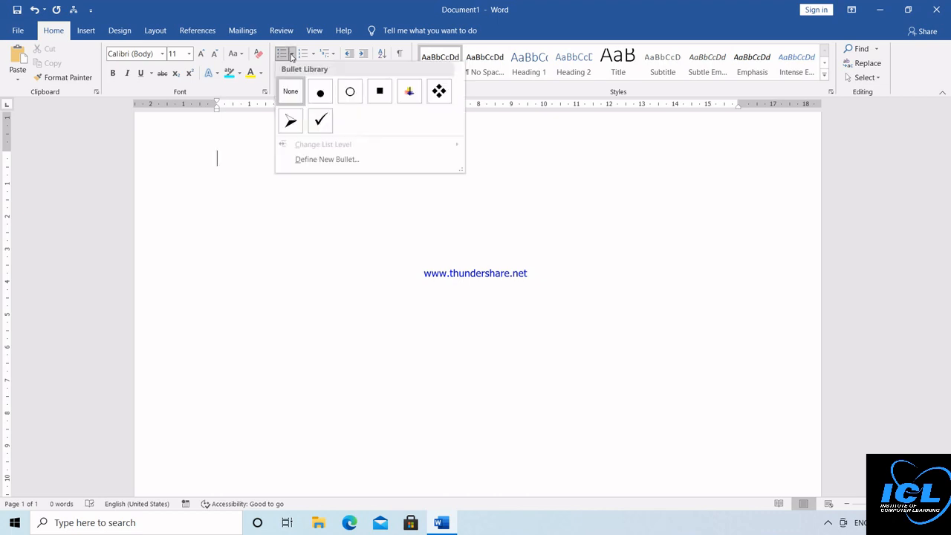
click(296, 123)
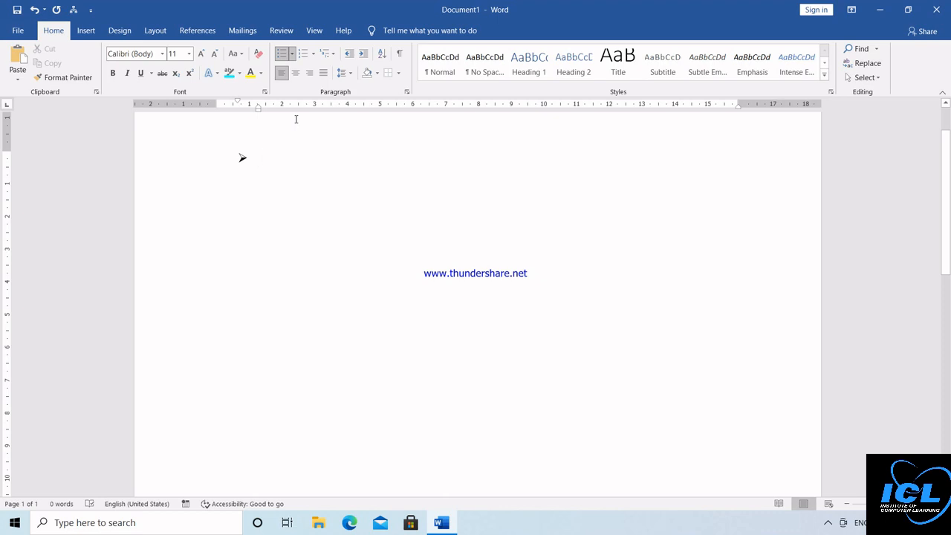
Step: Type placeholder bullet items like FSFS and SDFSDF, then select and delete the whole list
text(FSFS)
key(Return)
text(SDFSDF)
key(Return)
text(SD)
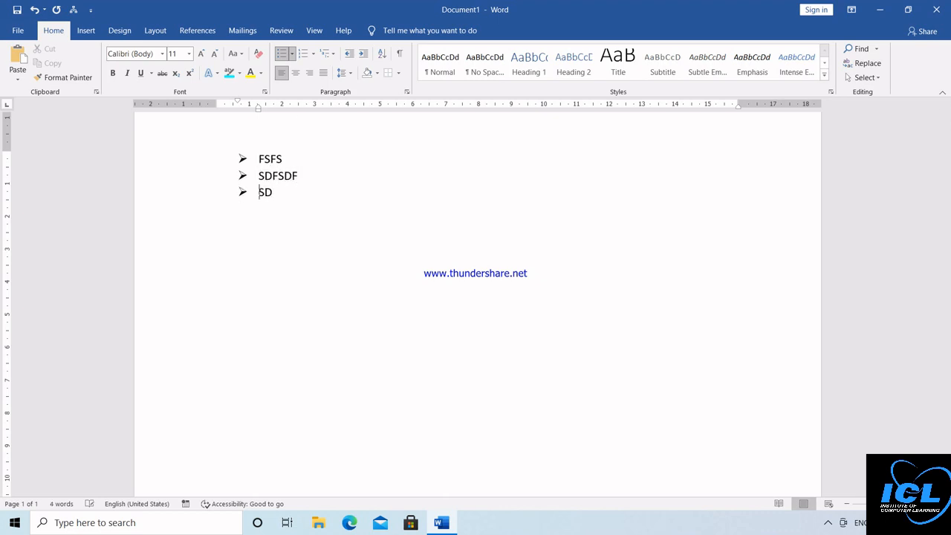
text(FDFDF)
key(Return)
text(SDFSDFSDF)
key(Return)
text(SDFSDFS)
key(Return)
text(FSDFS FSD)
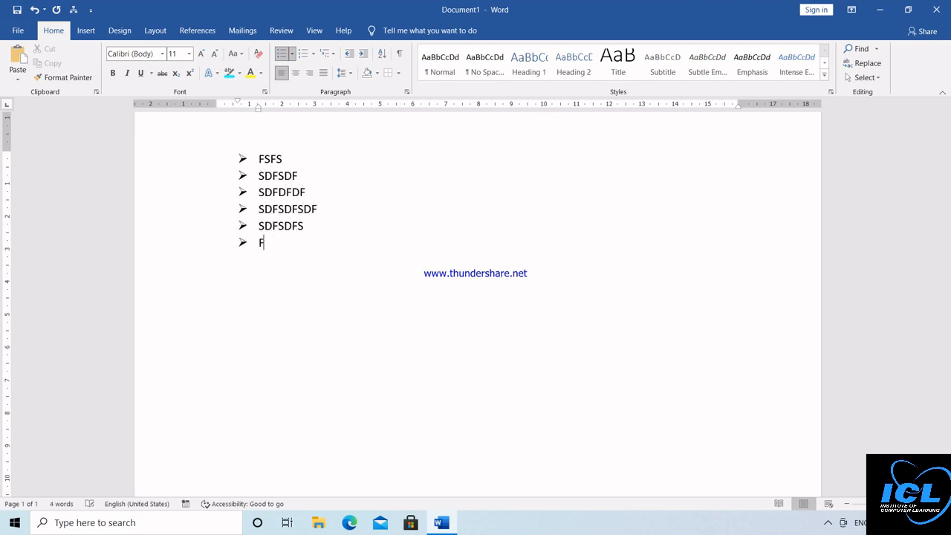
text(FS)
key(Return)
text(DFSDF)
key(Return)
text(SDFSD)
key(Return)
text(FSDF)
key(Return)
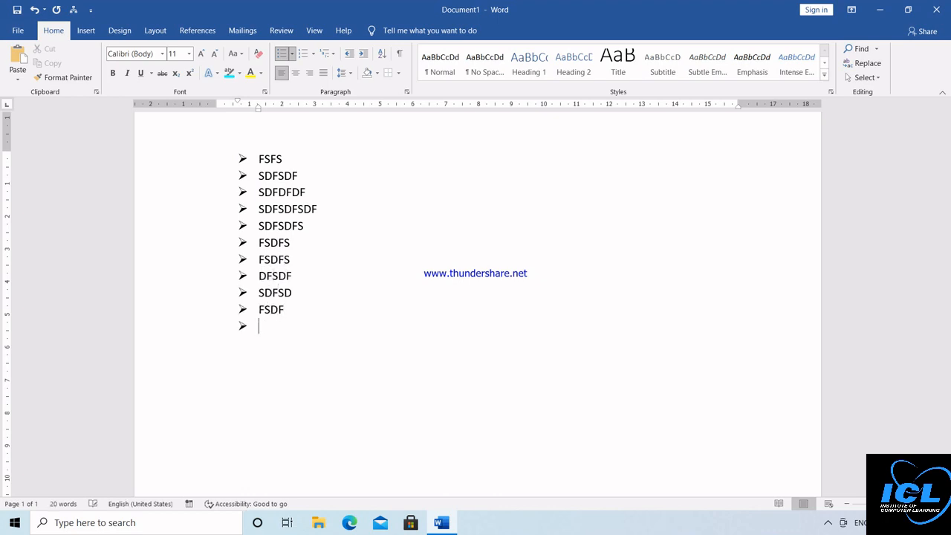
key(ctrl+a)
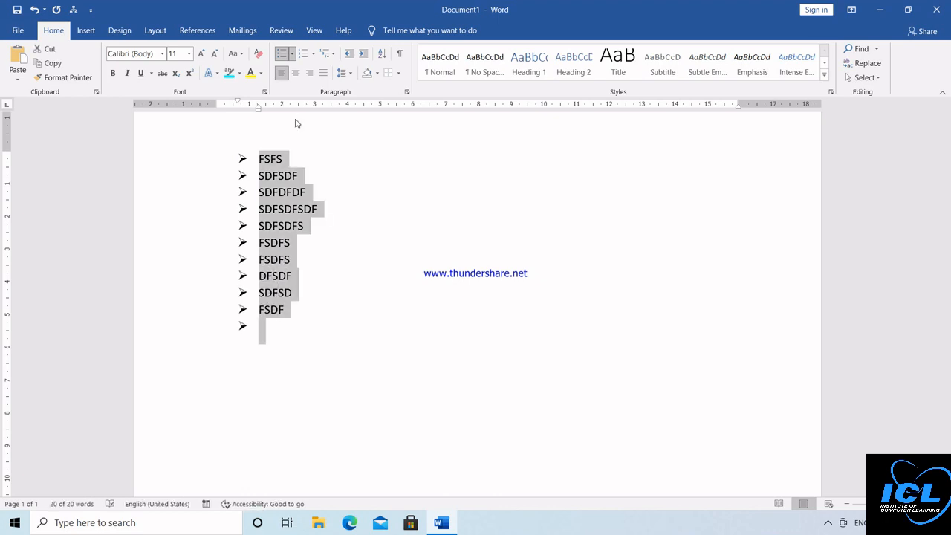
key(Delete)
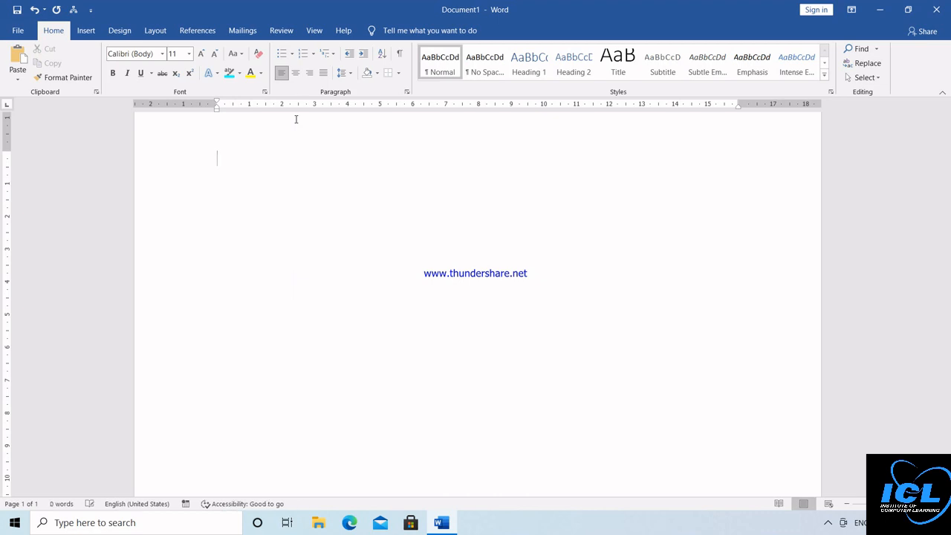
click(312, 54)
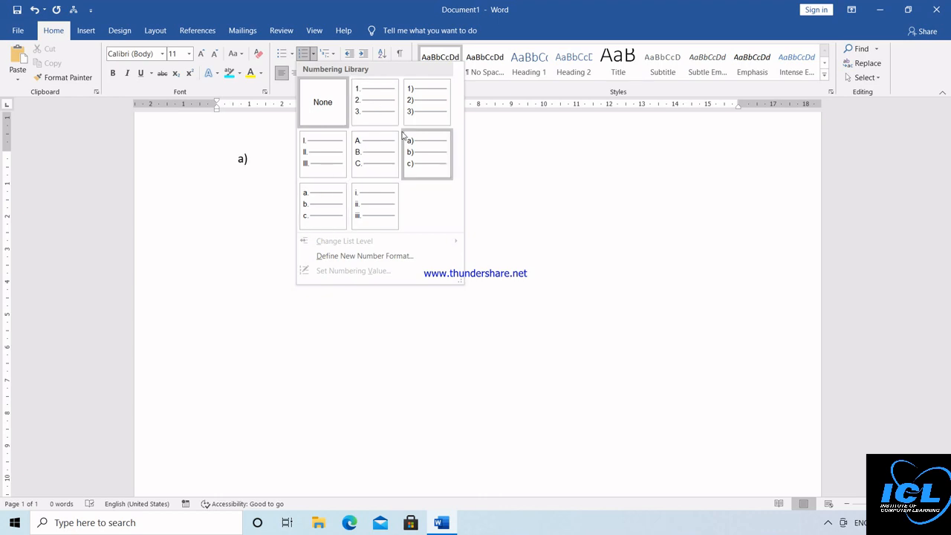
click(416, 104)
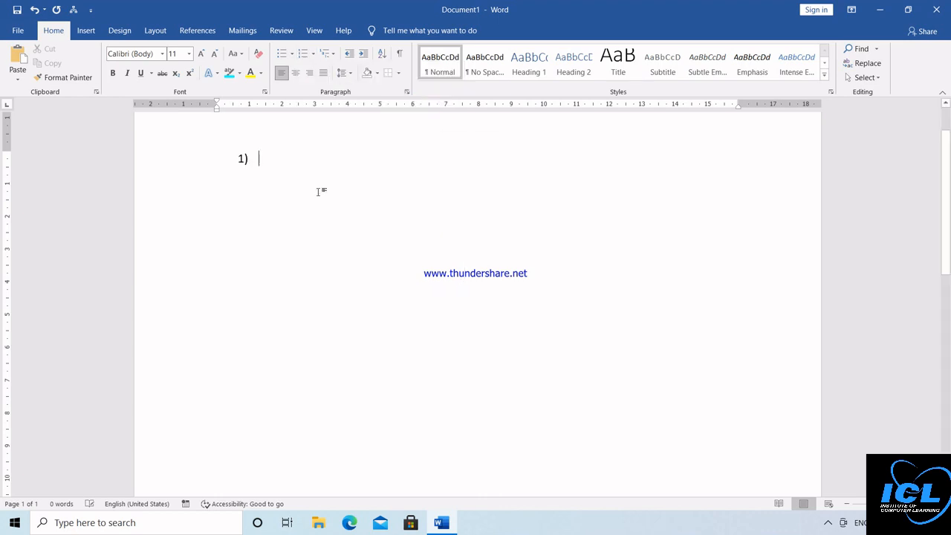
text(OM)
key(Return)
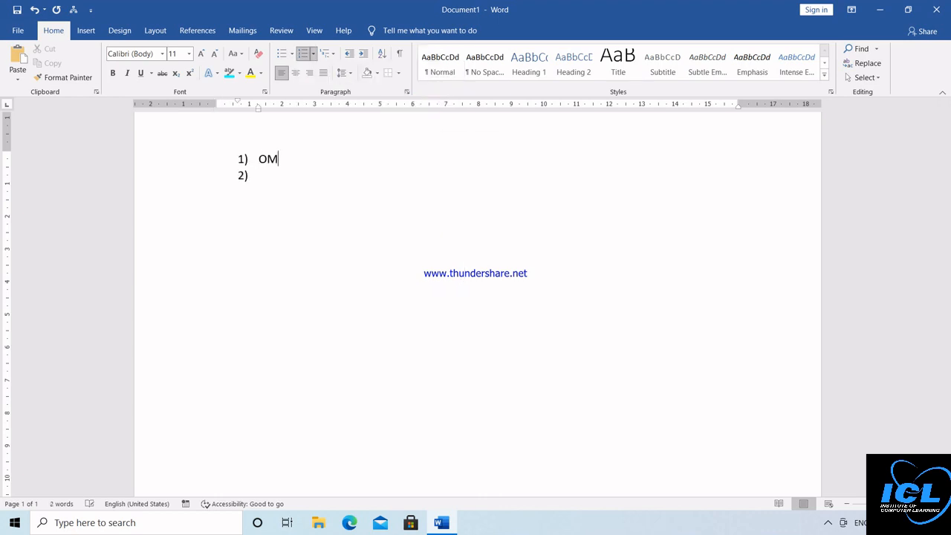
text(JAI)
key(Return)
text(JAG)
key(Return)
text(DEEP)
key(Return)
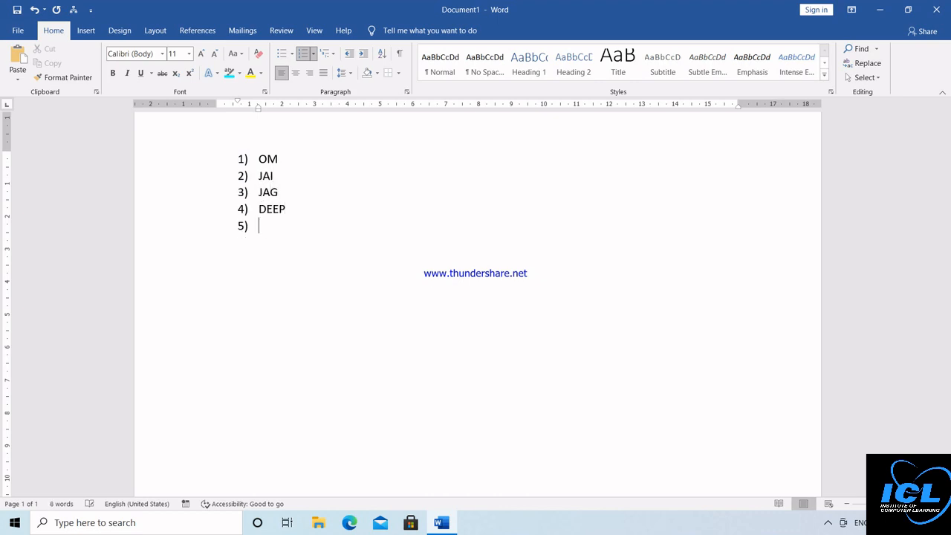
text(RAHUL)
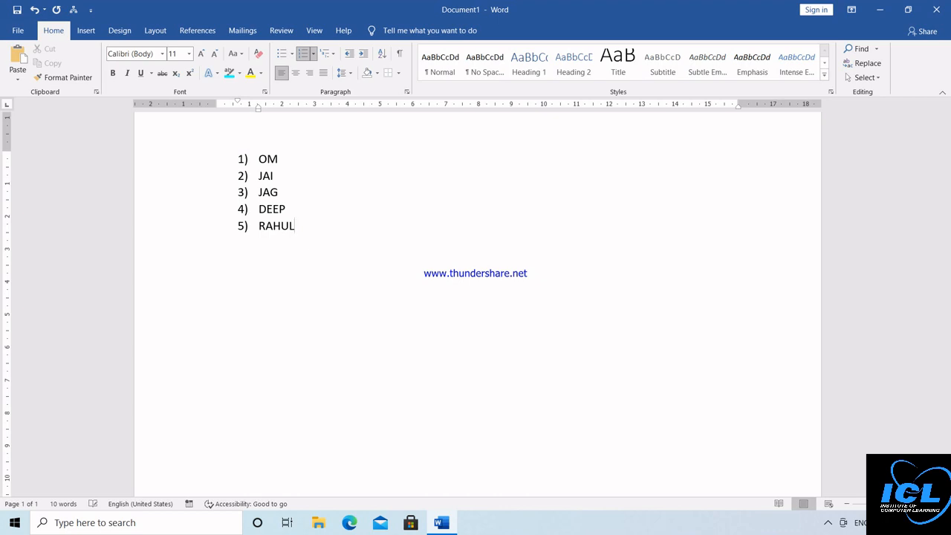
key(Return)
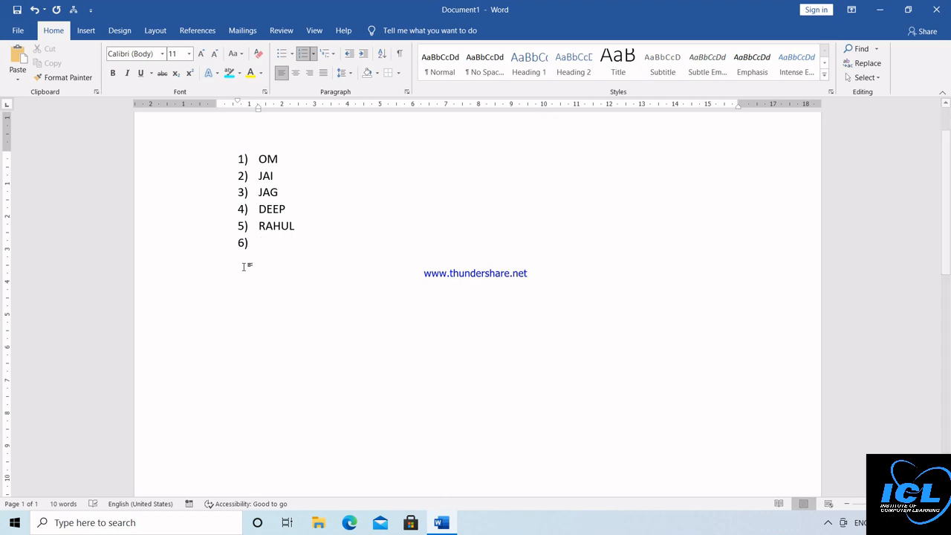
key(ctrl+a)
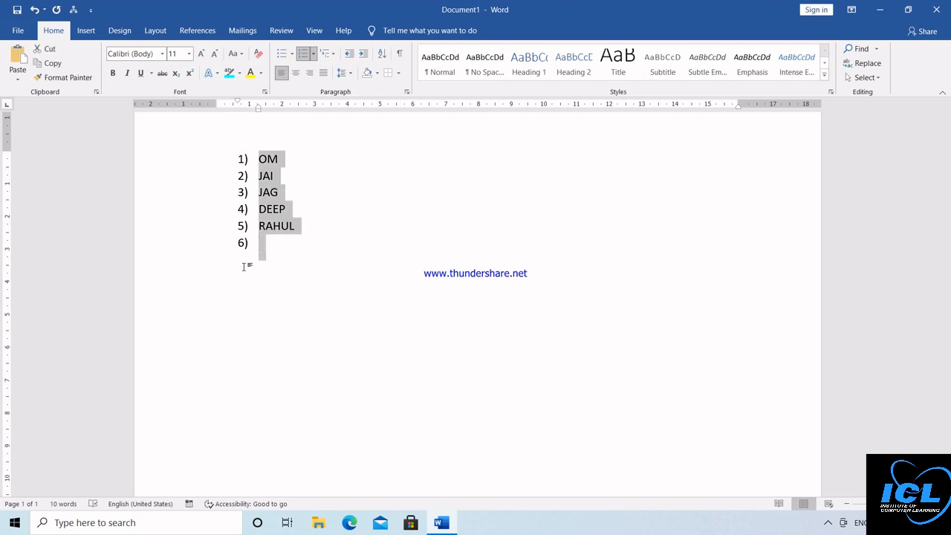
key(BackSpace)
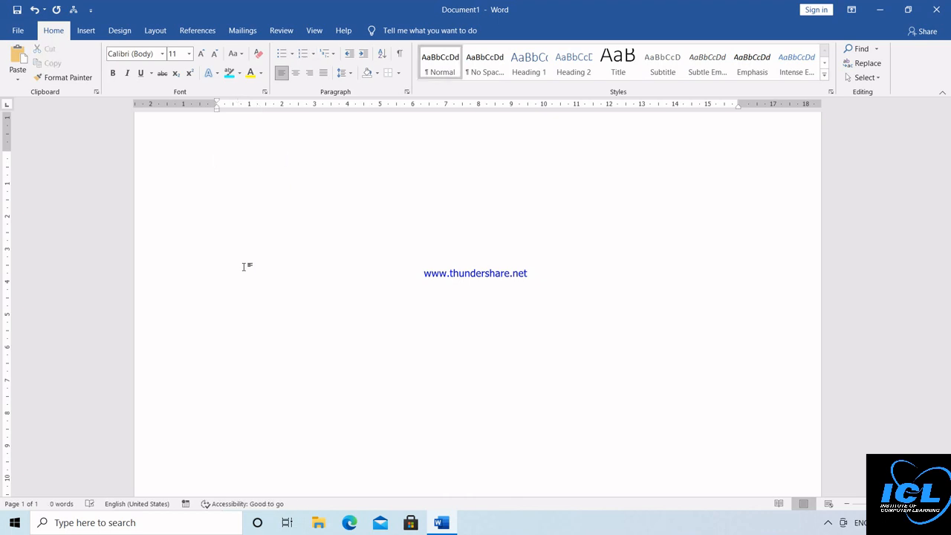
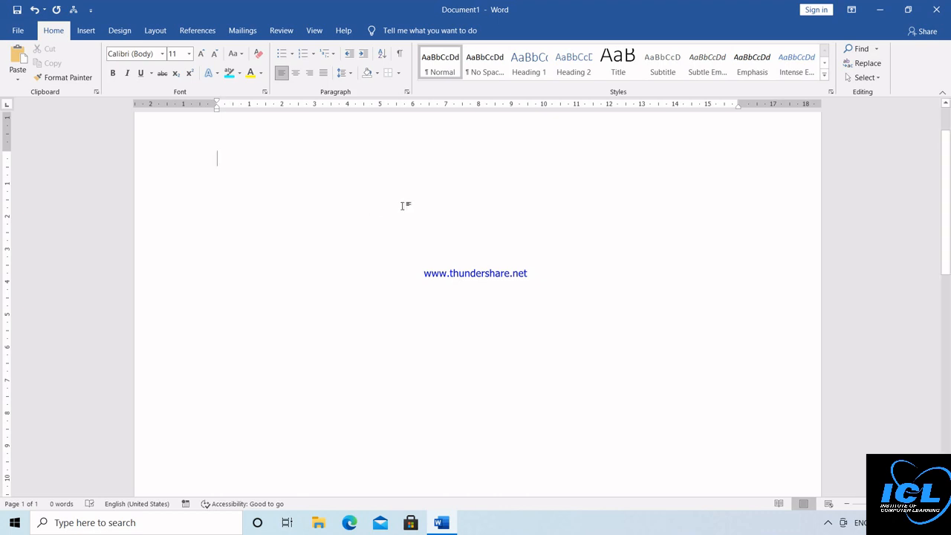
Step: Generate ten paragraphs of sample text with =RAND(10) and select all of it
text(=RAND)
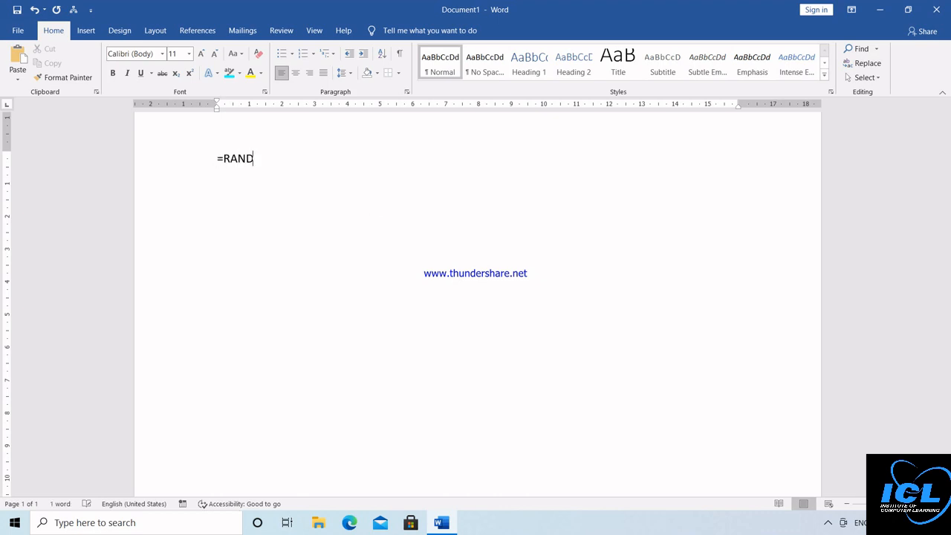
text((10))
key(Return)
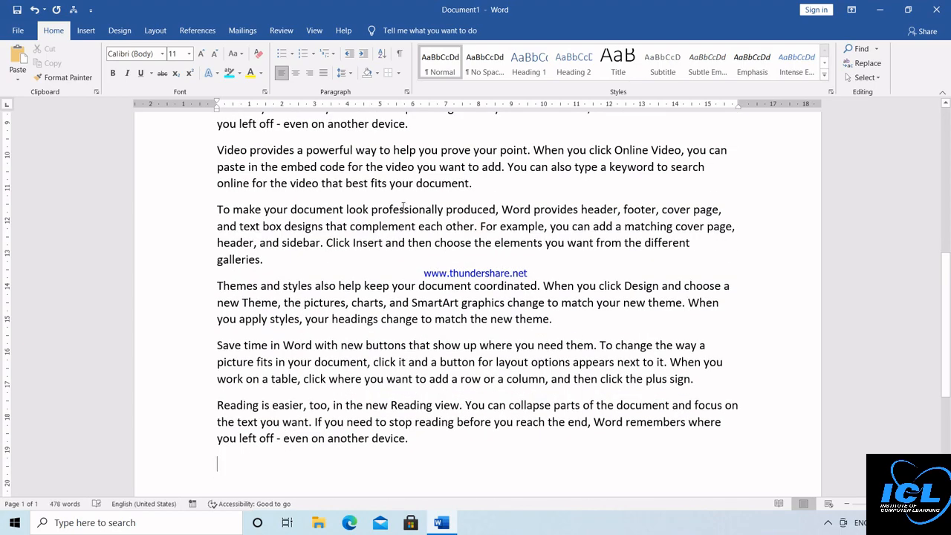
key(ctrl+Home)
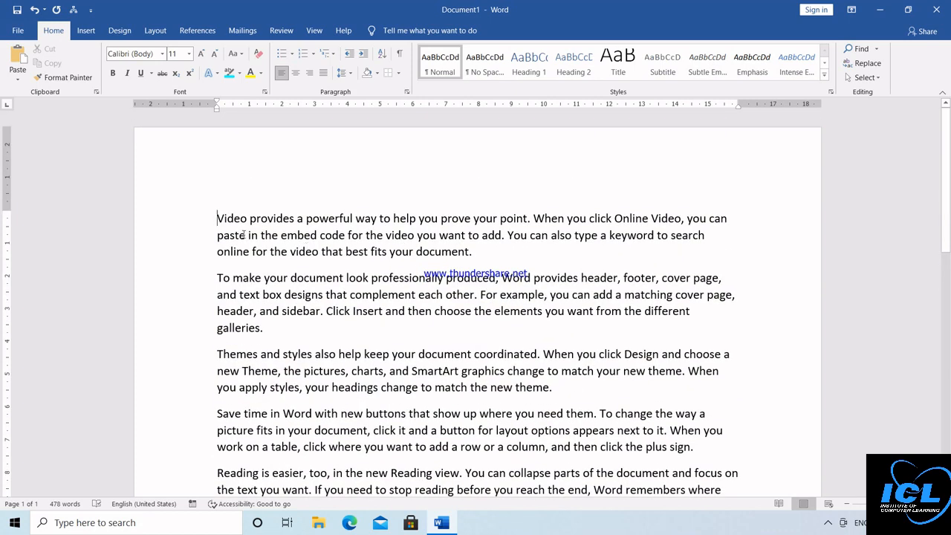
key(ctrl+a)
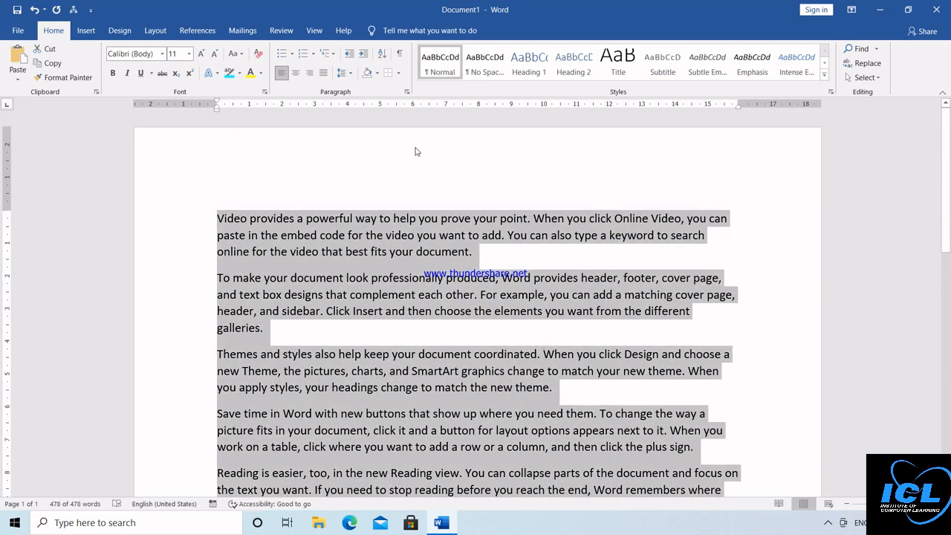
Step: Apply the Intense Reference style to all the sample text
click(824, 75)
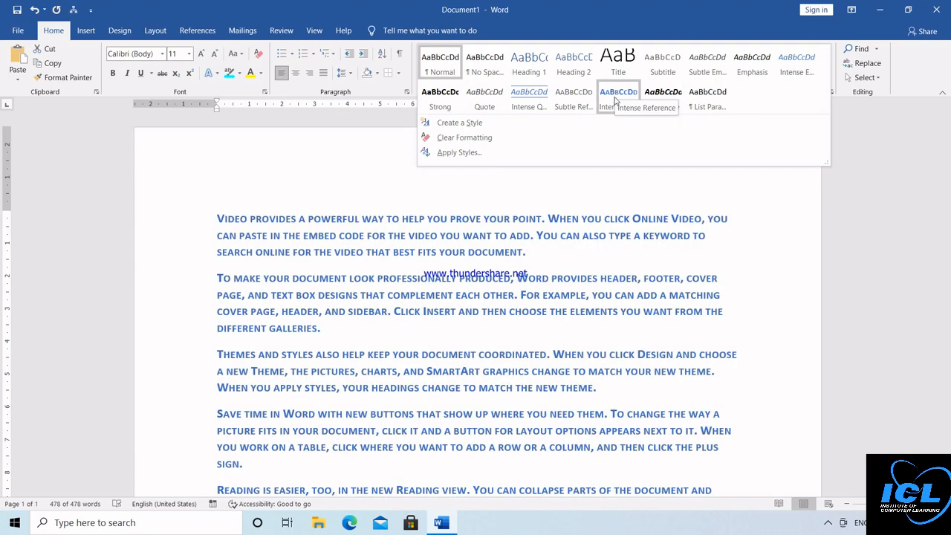
click(615, 100)
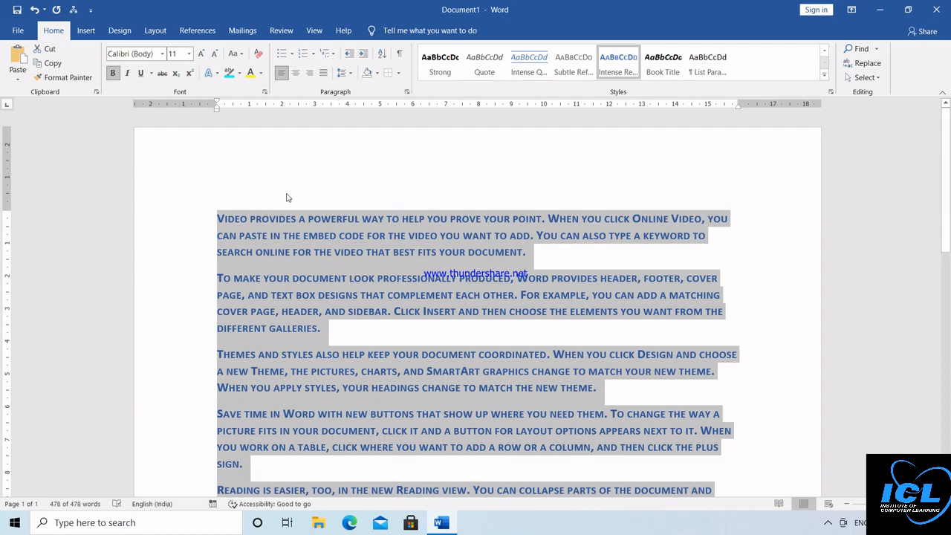
Step: Switch to the Design tab and bring up the document Themes gallery
click(123, 33)
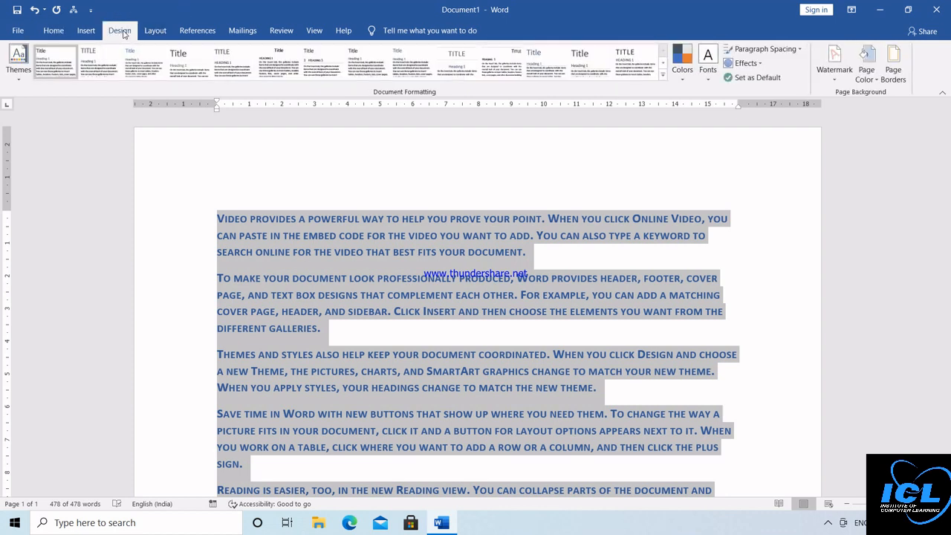
click(49, 32)
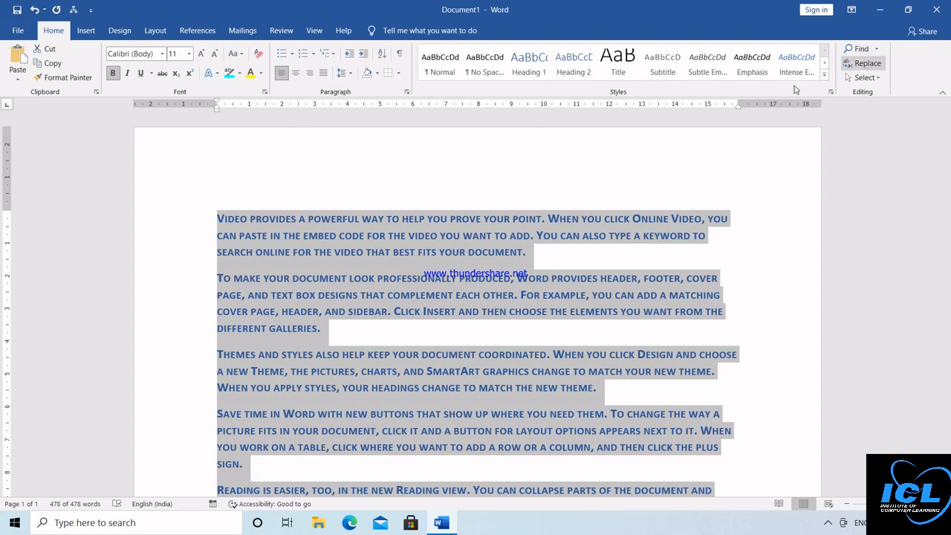
click(120, 31)
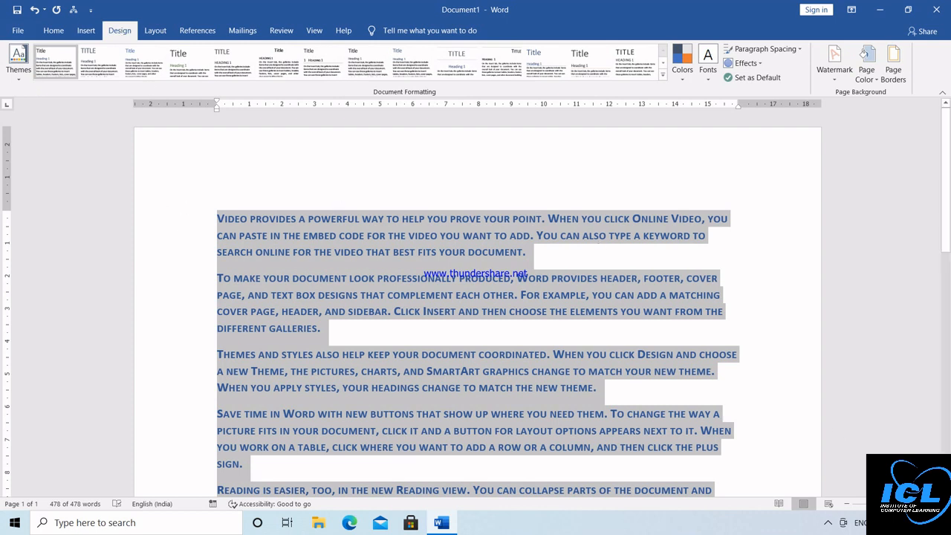
scroll(509, 313, down, 3)
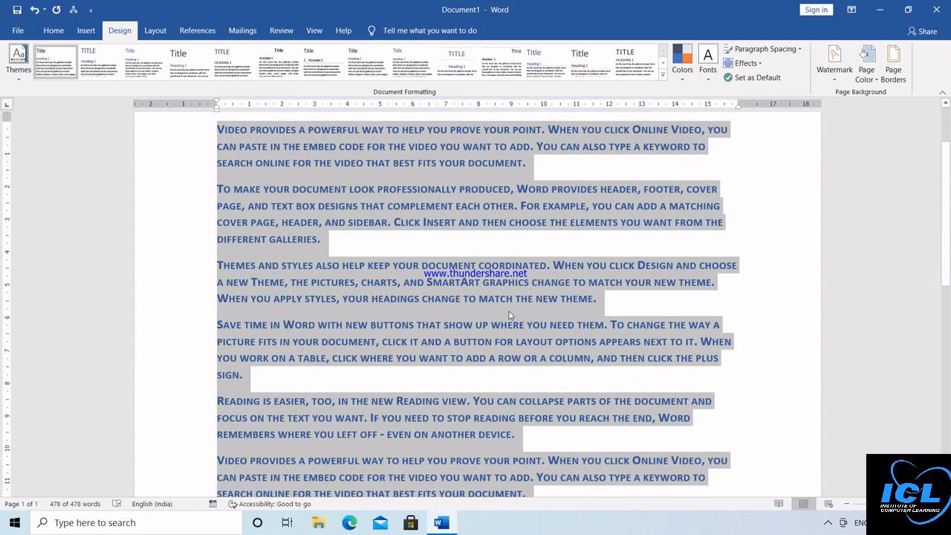
click(20, 84)
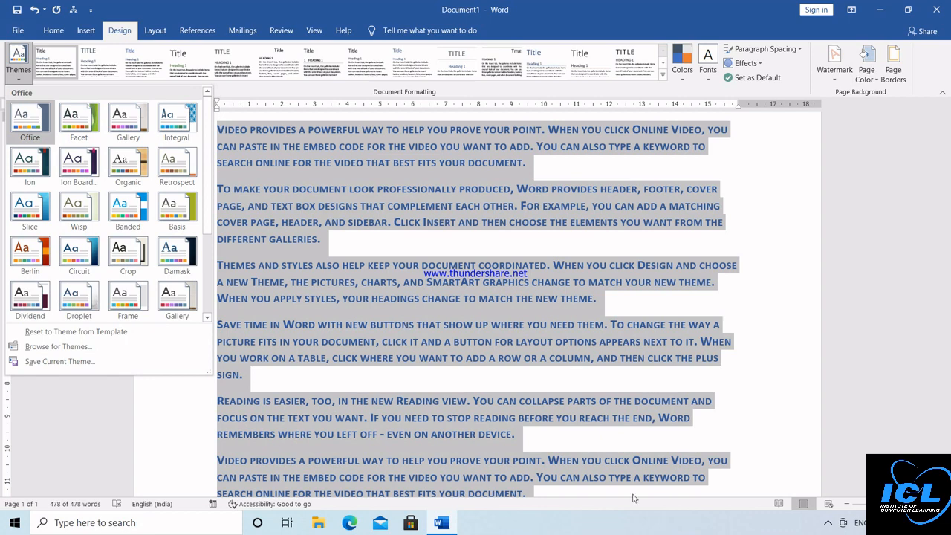
Step: Check the screen recorder's tray options and reselect all the document text
click(828, 523)
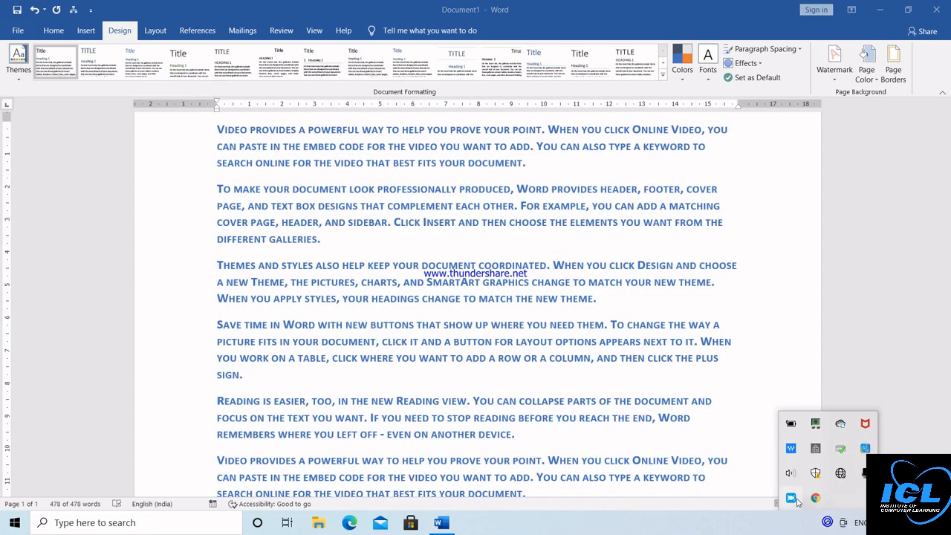
right_click(791, 498)
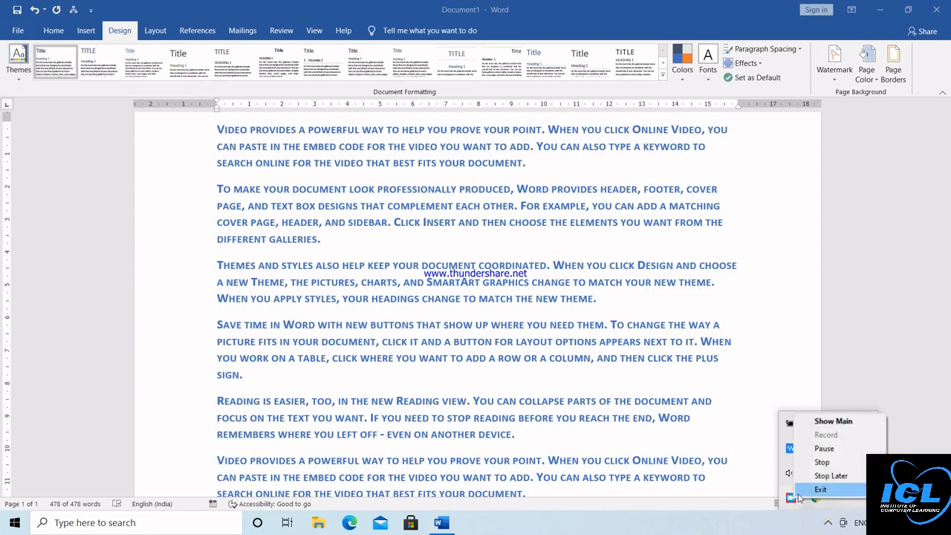
click(800, 494)
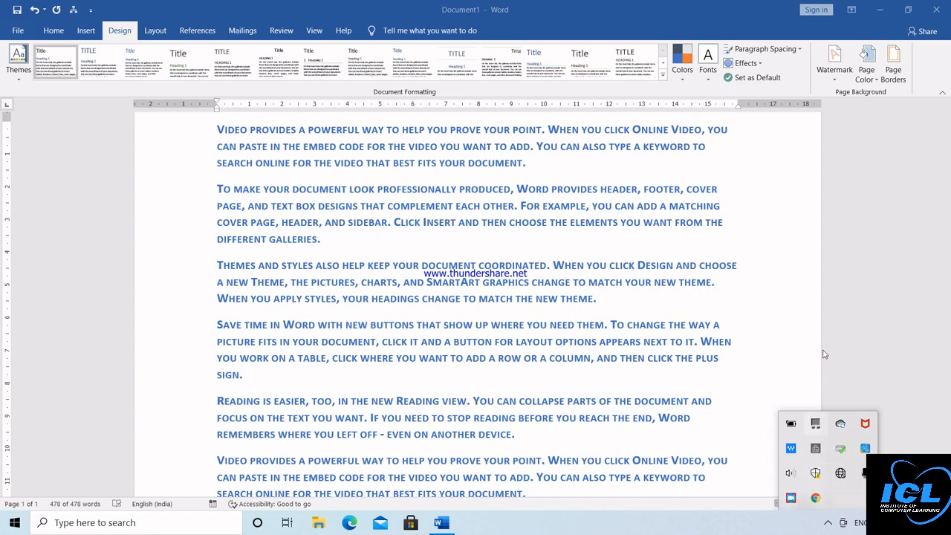
key(ctrl+a)
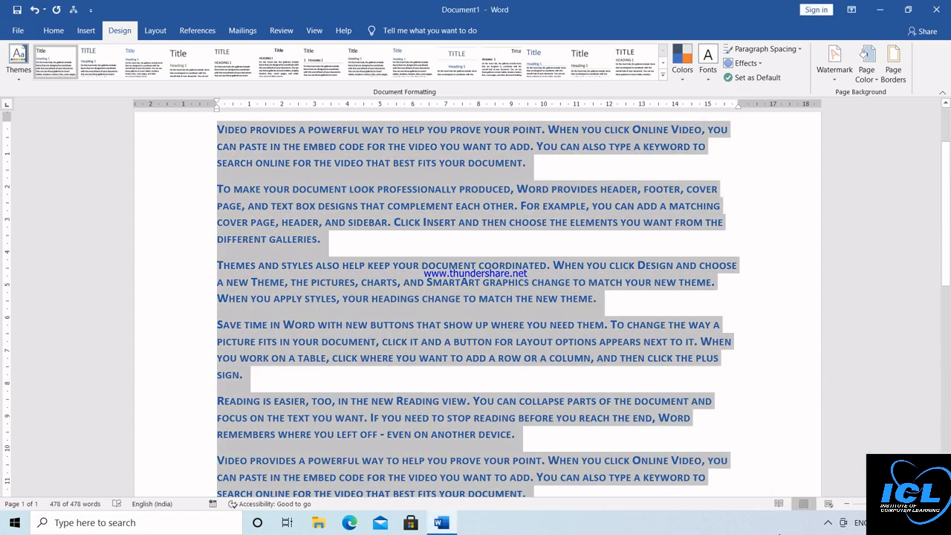
click(828, 524)
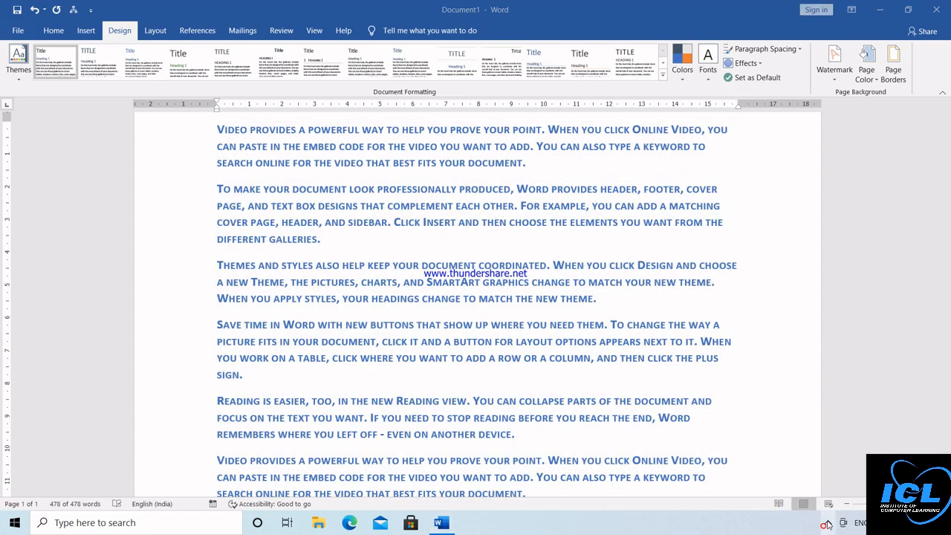
click(828, 524)
click(823, 347)
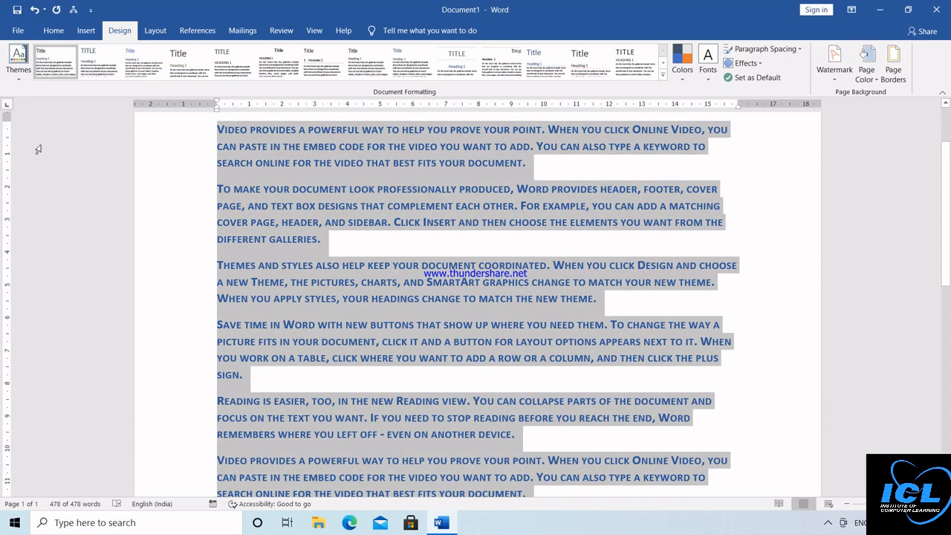
Step: Apply the Gallery theme, then a built-in style set giving underlined dark-red small caps
click(19, 67)
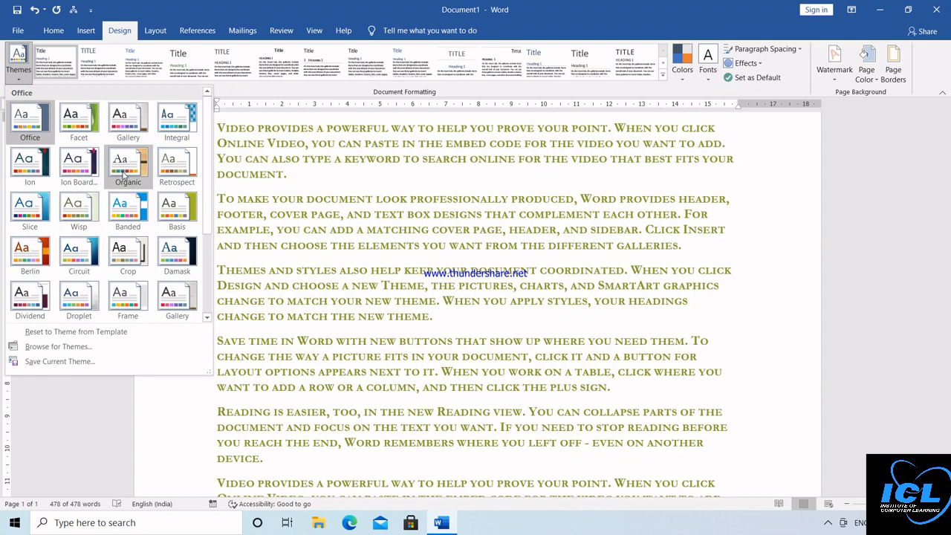
click(127, 122)
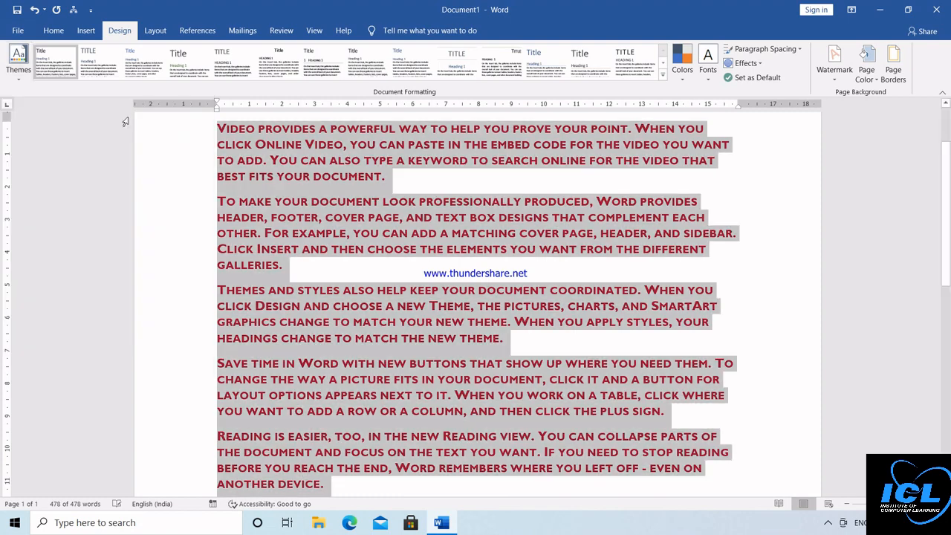
click(945, 106)
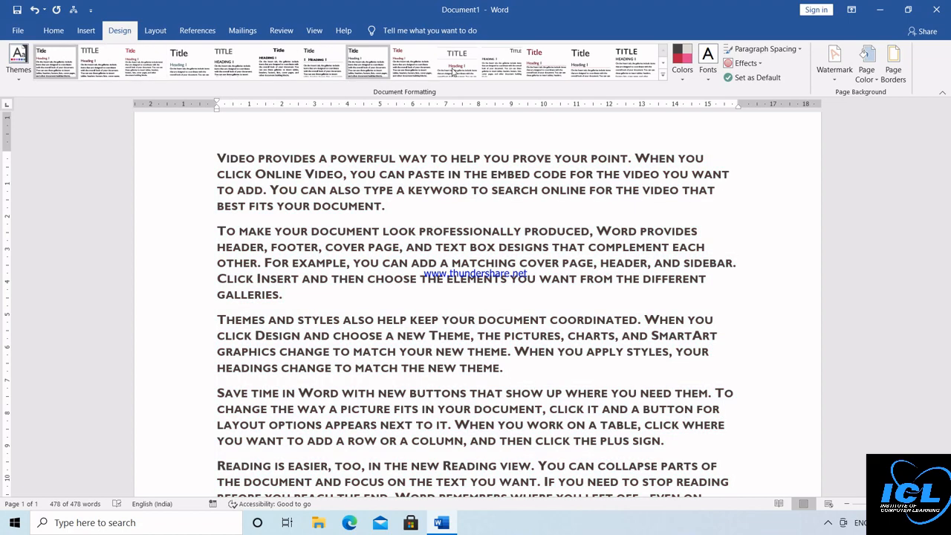
click(664, 76)
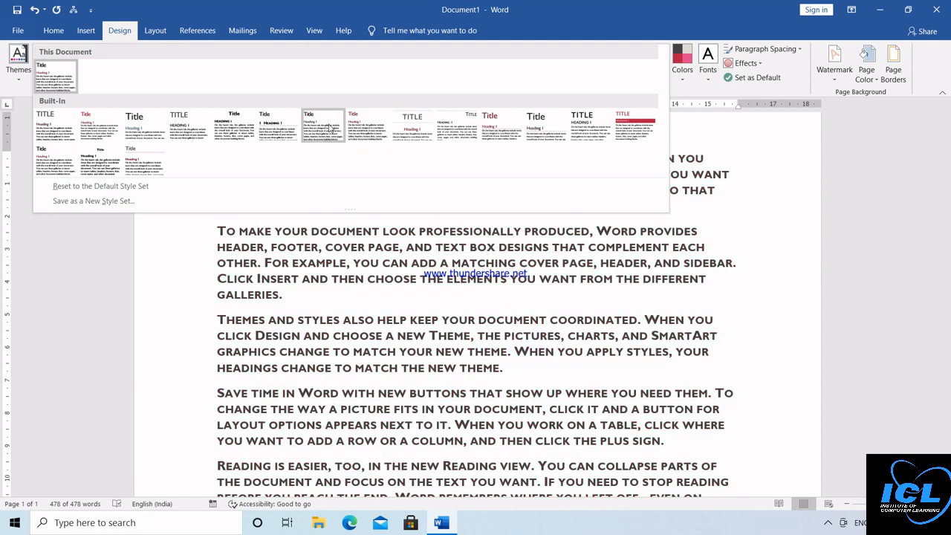
click(375, 128)
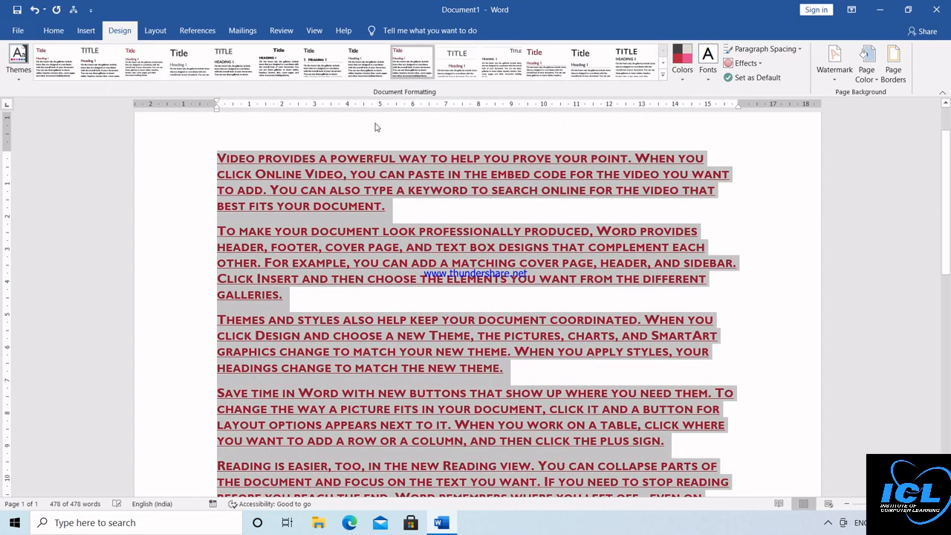
Step: Try the Yellow Orange colour scheme, then set the theme colours to Red Violet
click(682, 82)
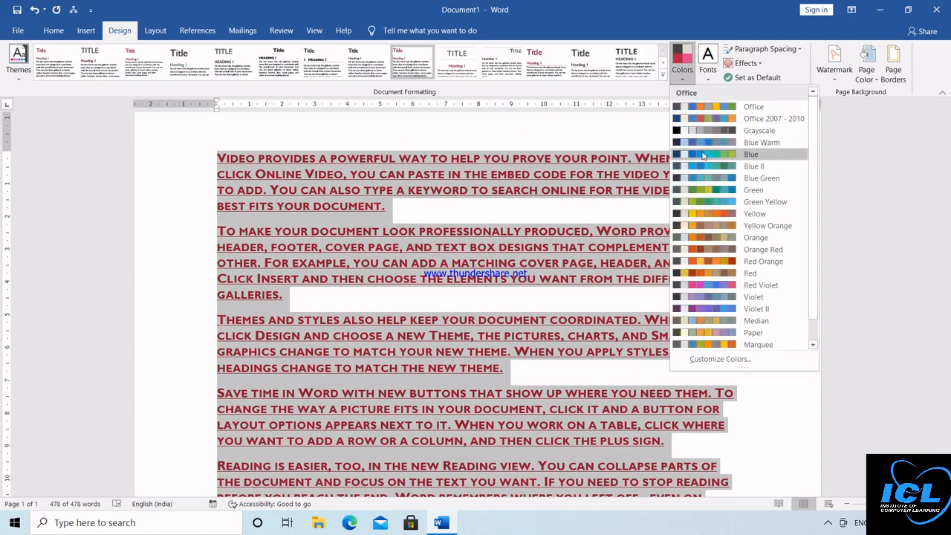
click(706, 226)
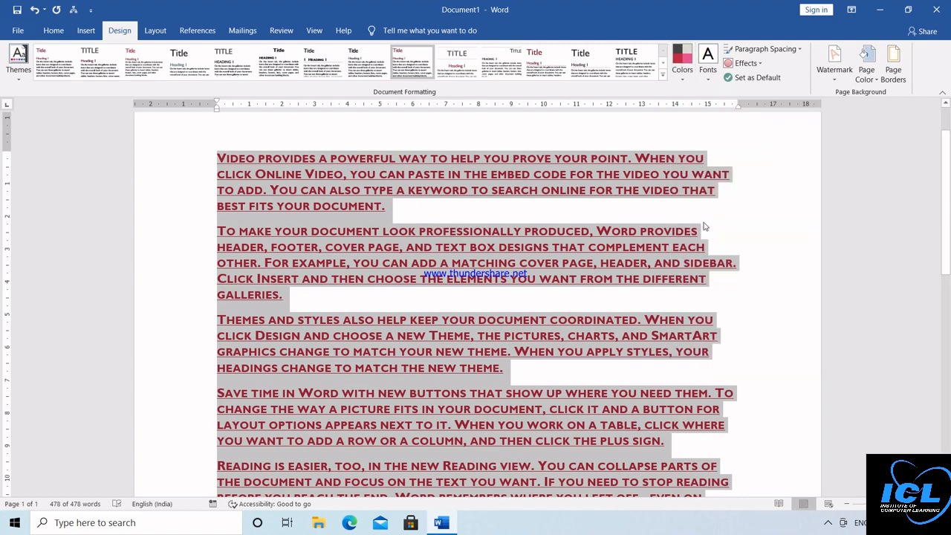
click(682, 61)
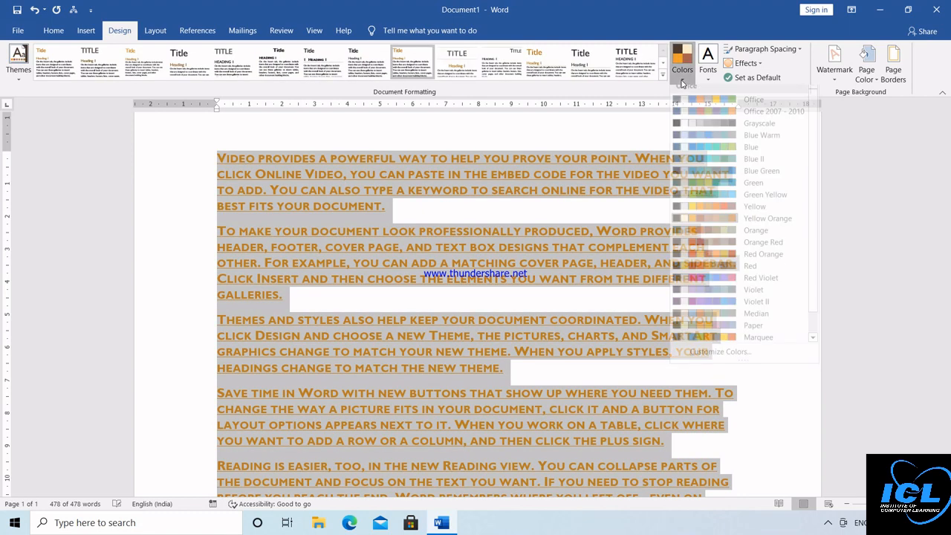
click(706, 287)
key(ctrl+a)
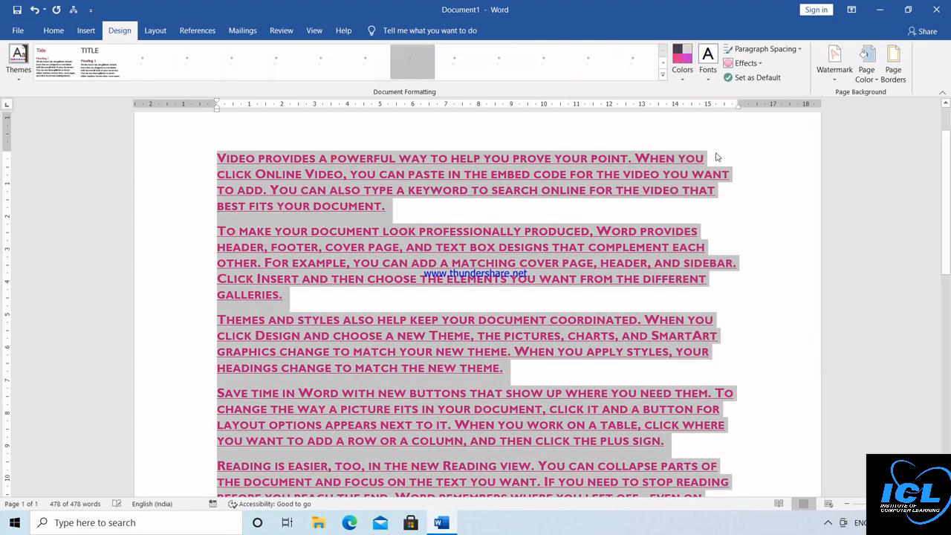
Step: Set the theme fonts to Franklin Gothic and deselect the text
click(707, 74)
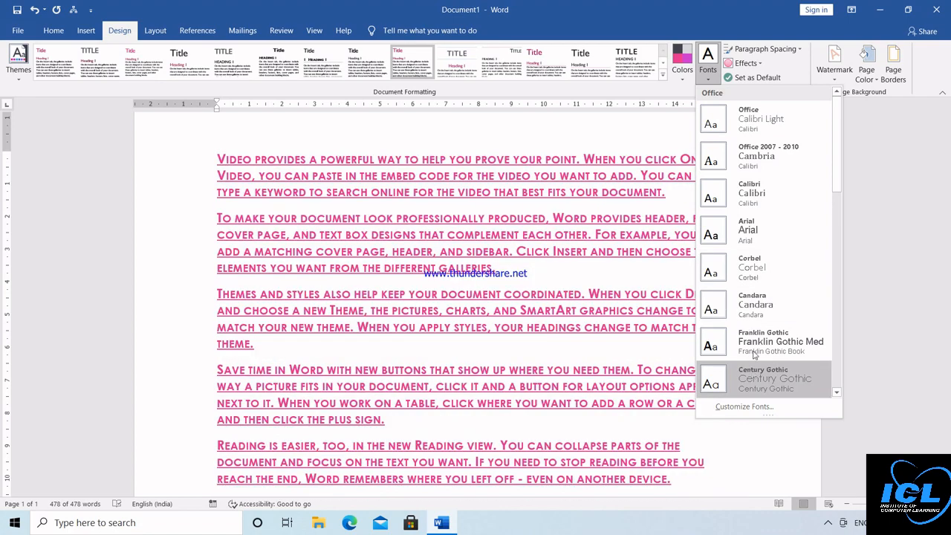
click(752, 346)
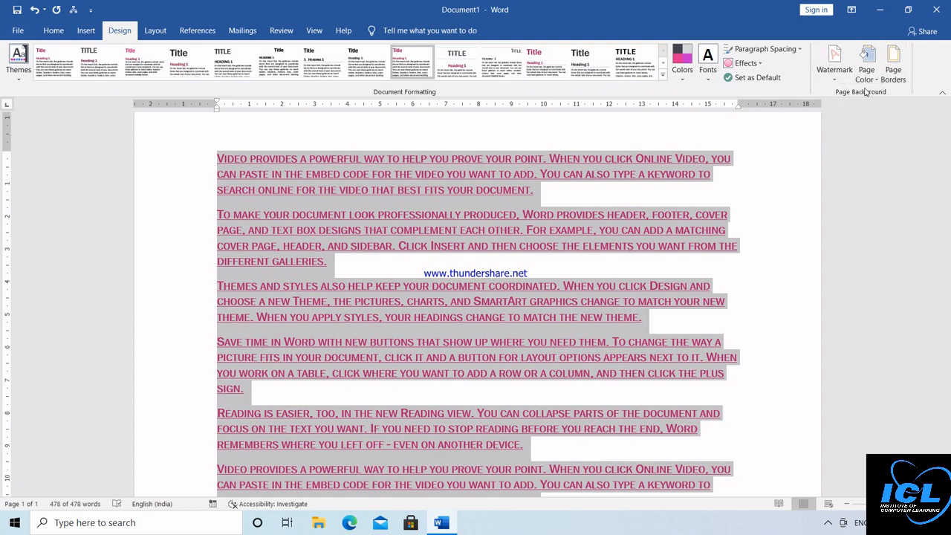
click(789, 163)
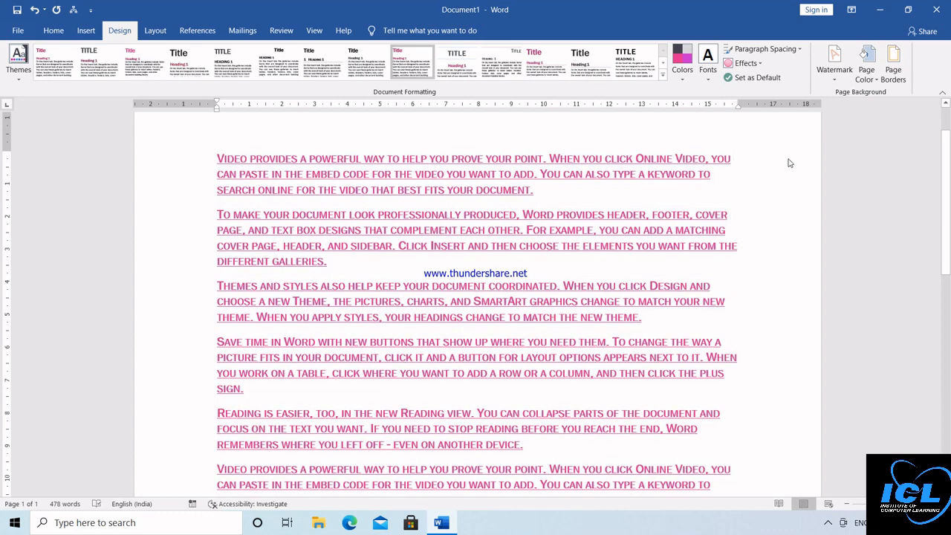
Step: Add the CONFIDENTIAL 1 watermark to the pages and reopen the watermark gallery
click(833, 74)
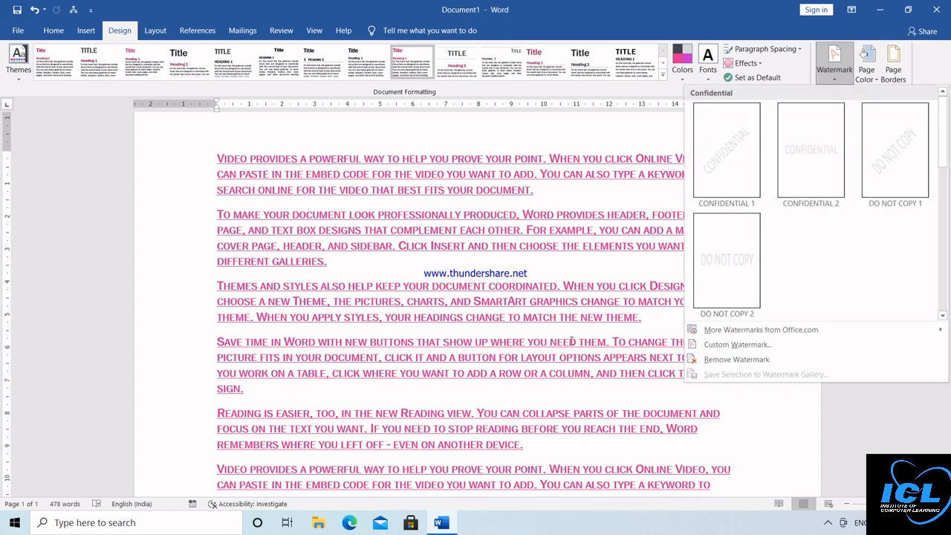
click(731, 161)
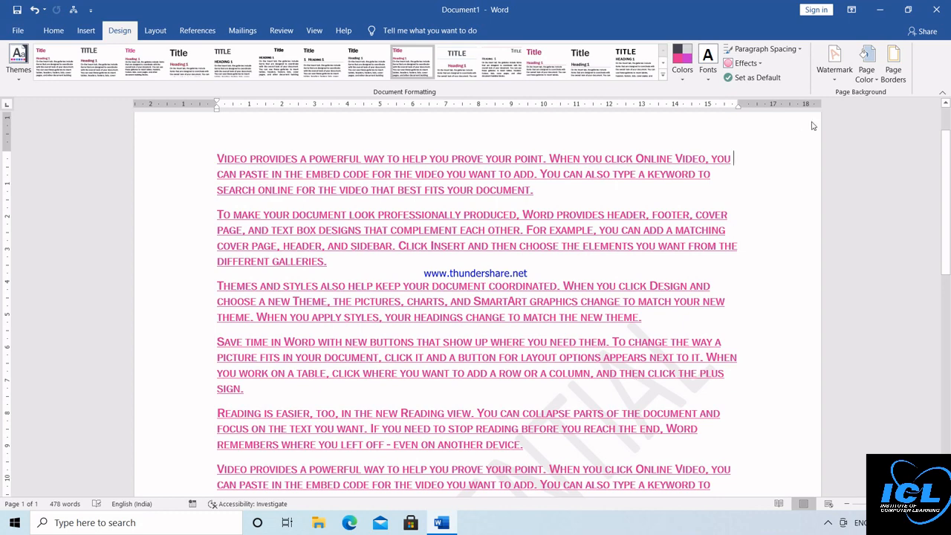
click(835, 64)
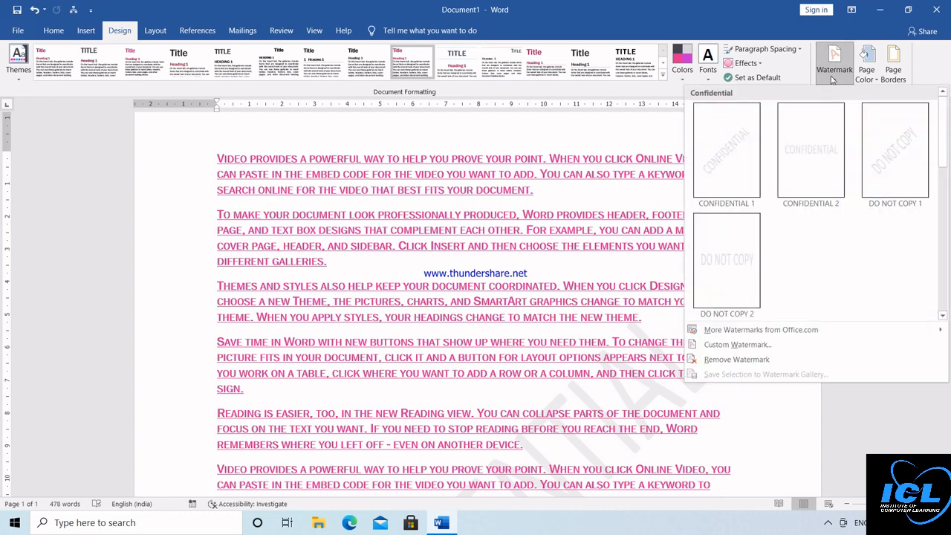
Step: Make the CONFIDENTIAL watermark solid red with Semitransparent unticked
click(736, 345)
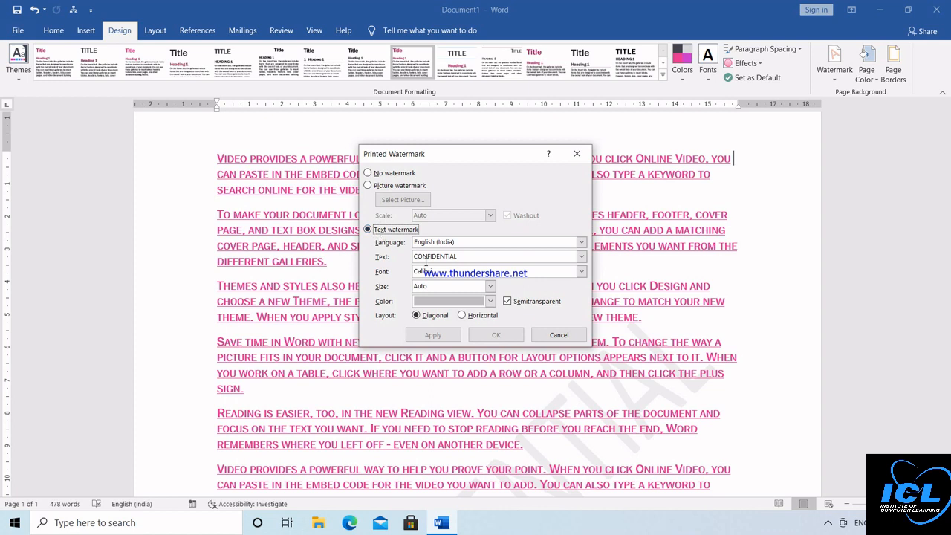
click(582, 256)
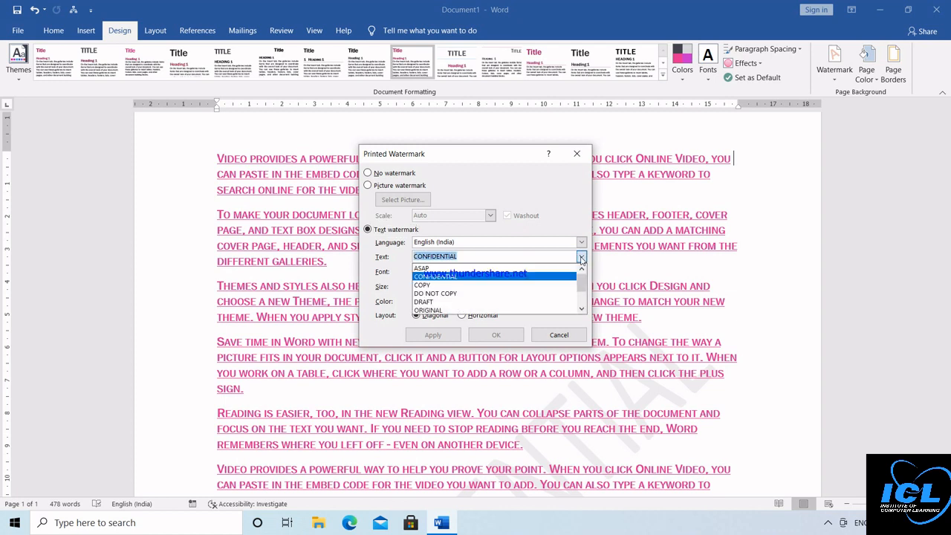
click(471, 276)
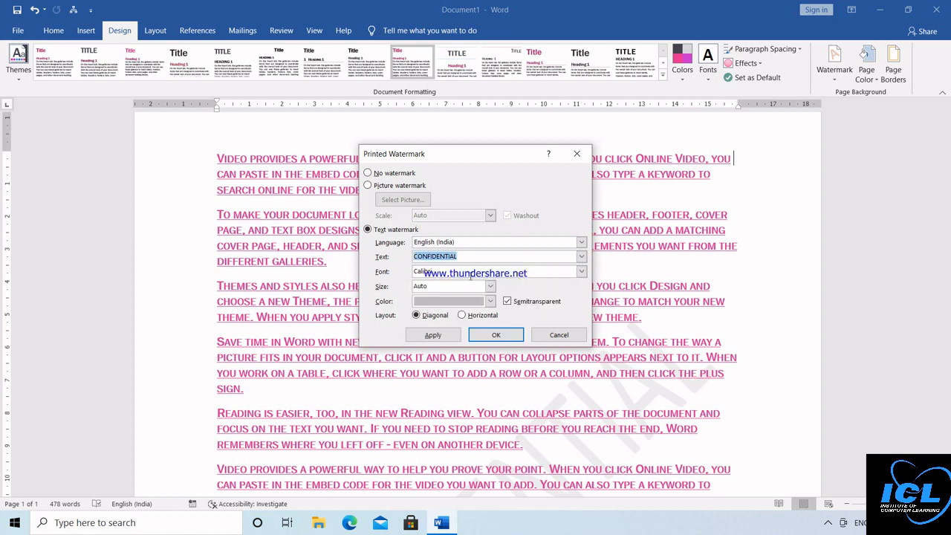
click(508, 302)
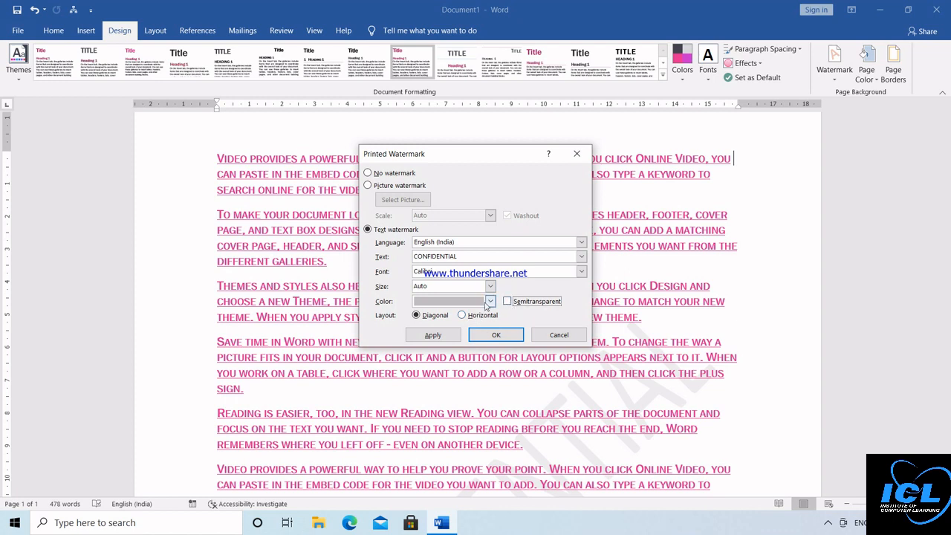
click(491, 302)
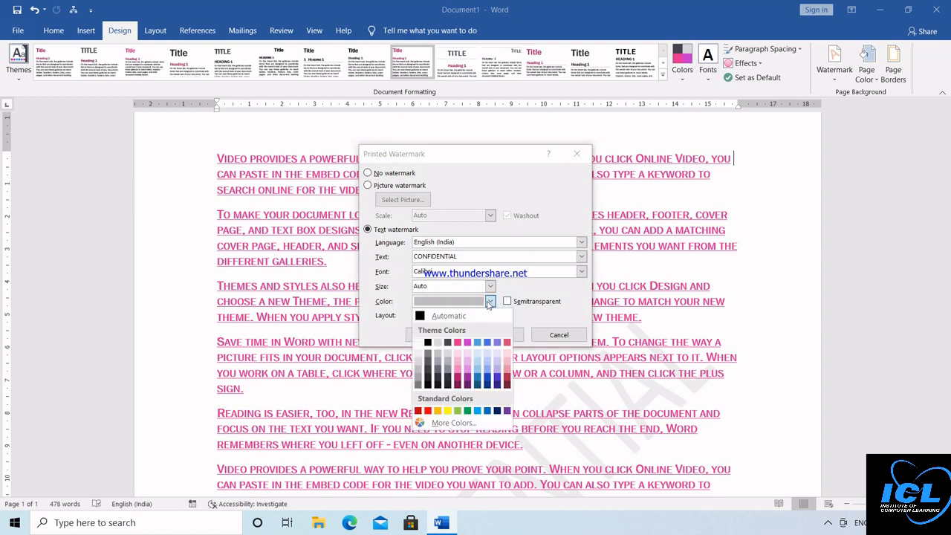
click(429, 411)
click(495, 335)
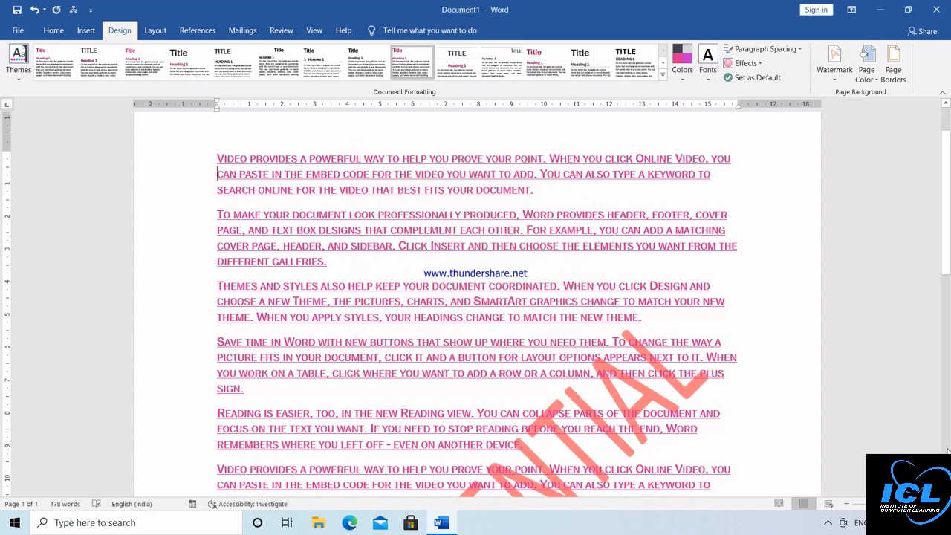
scroll(947, 450, down, 5)
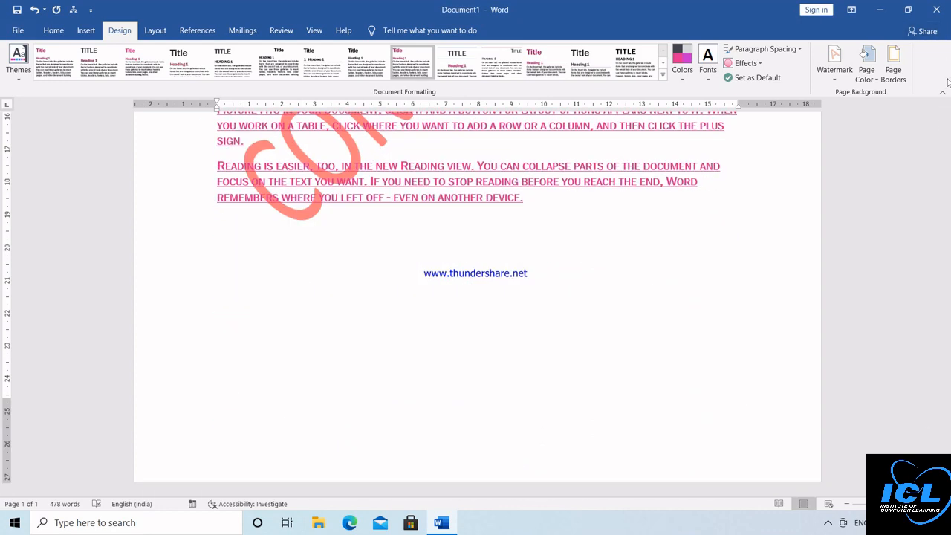
drag(944, 106, 948, 108)
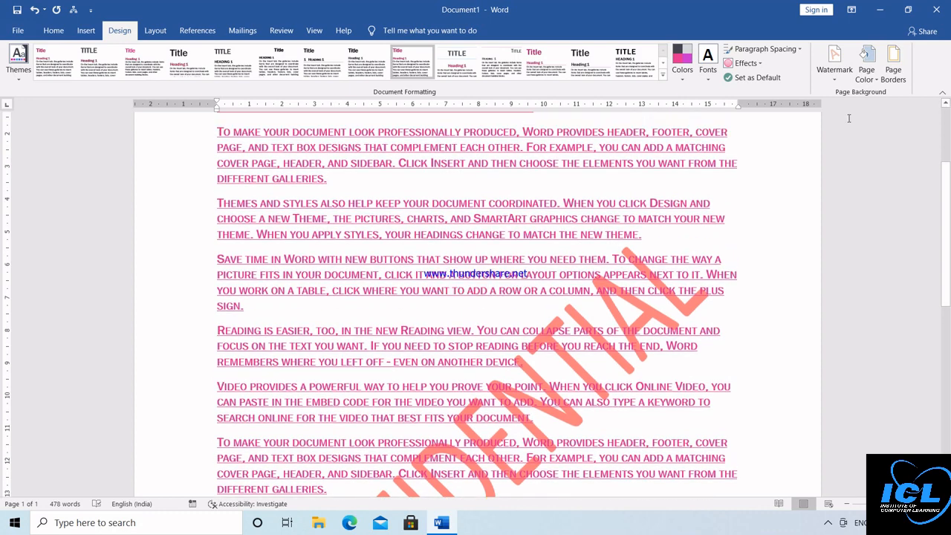
Step: Change the custom watermark text to ICLCLASSES
click(835, 80)
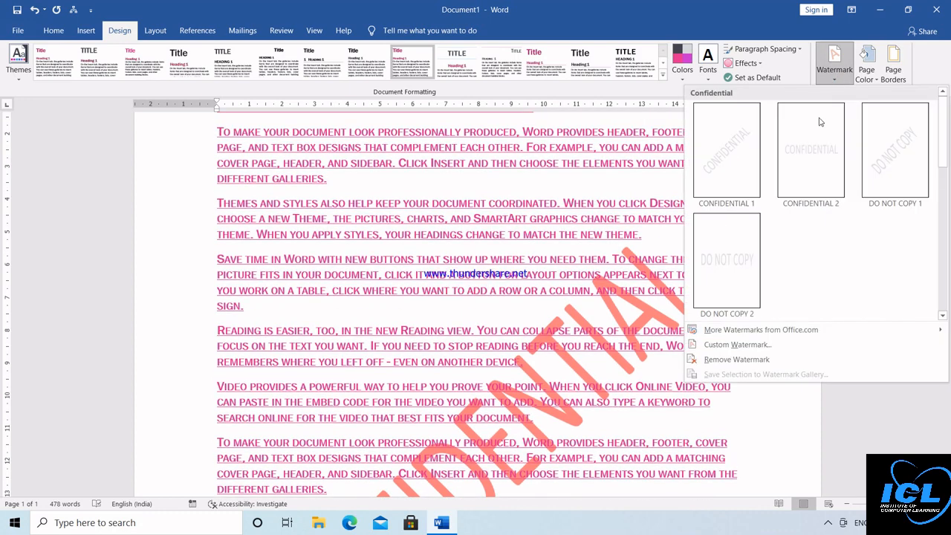
click(737, 347)
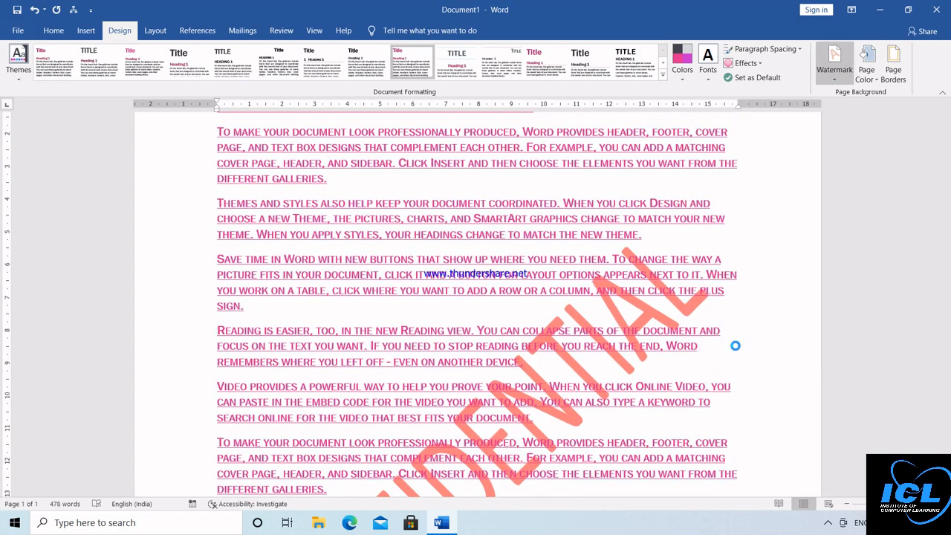
click(466, 258)
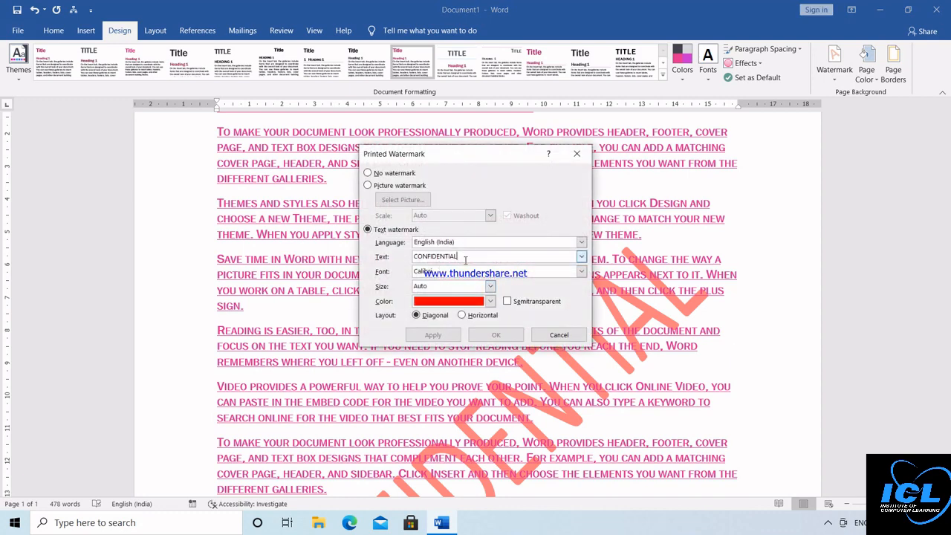
key(BackSpace)
key(BackSpace)
key(BackSpace)
key(BackSpace)
key(BackSpace)
key(BackSpace)
key(BackSpace)
key(BackSpace)
key(BackSpace)
key(BackSpace)
key(BackSpace)
key(BackSpace)
text(I)
click(494, 336)
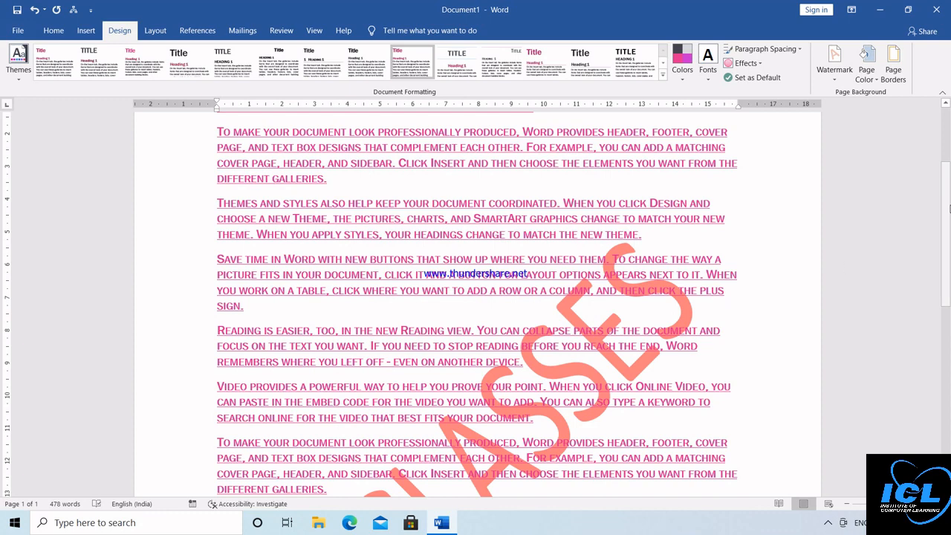
scroll(949, 210, down, 4)
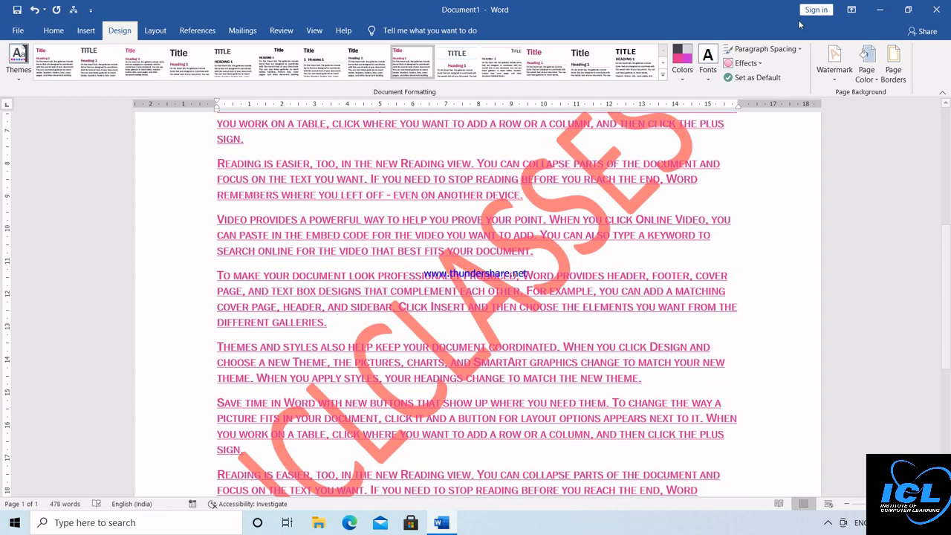
Step: Set the watermark size to 54 and keep the Diagonal layout after previewing Horizontal
click(835, 61)
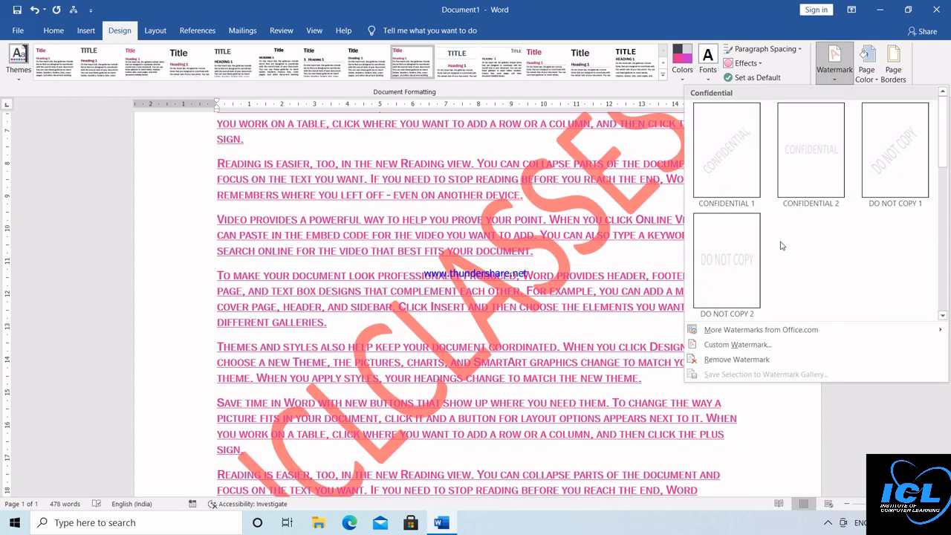
click(737, 345)
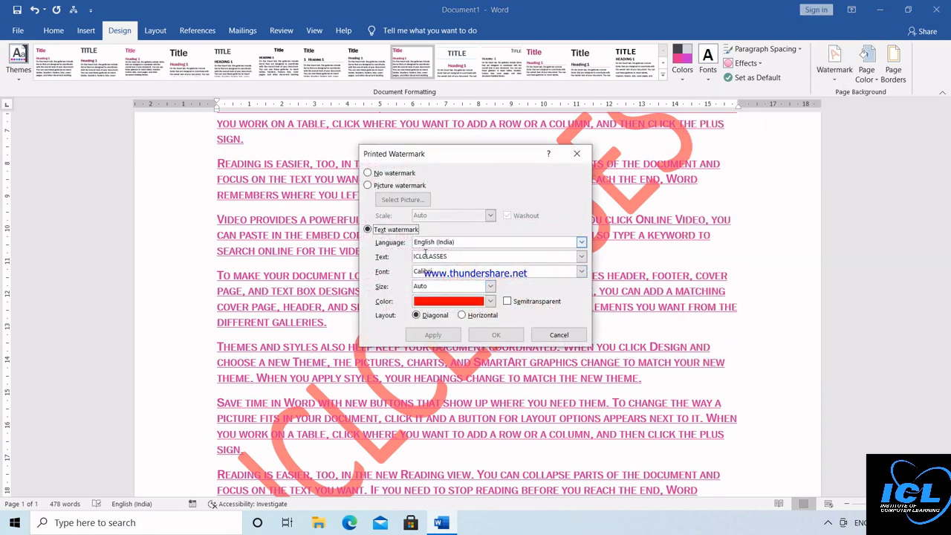
click(491, 287)
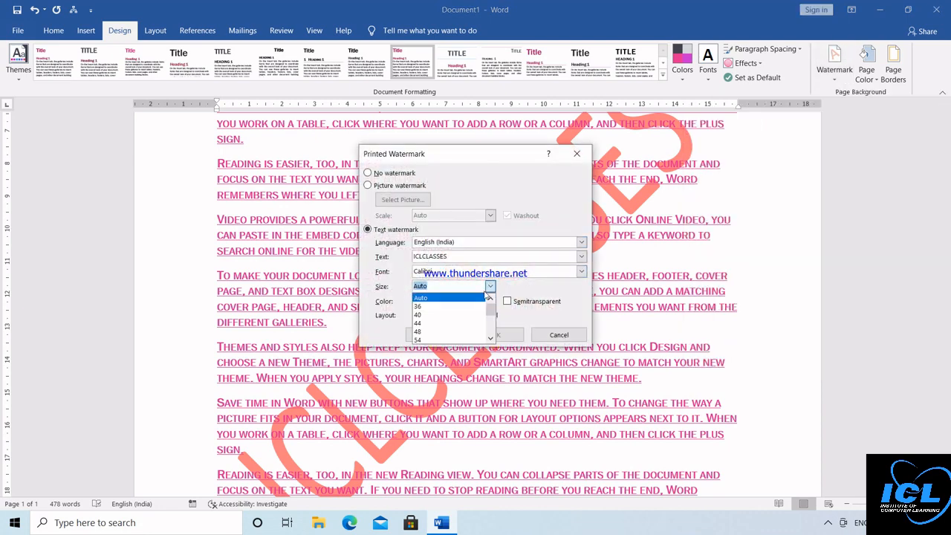
click(466, 339)
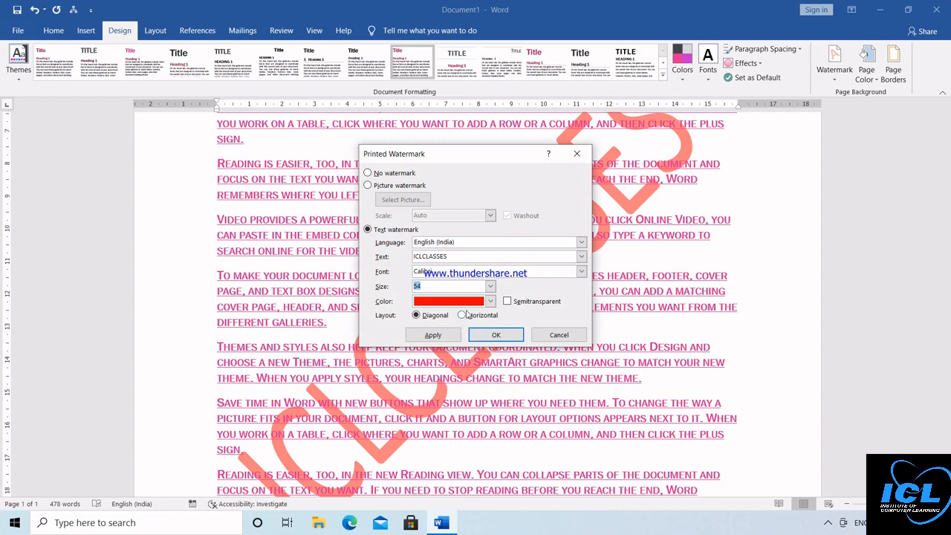
click(462, 316)
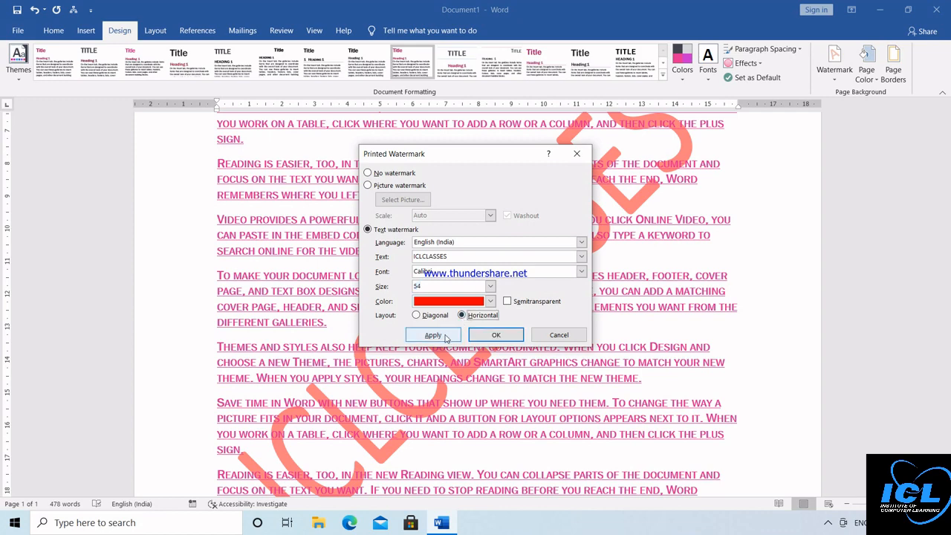
click(444, 336)
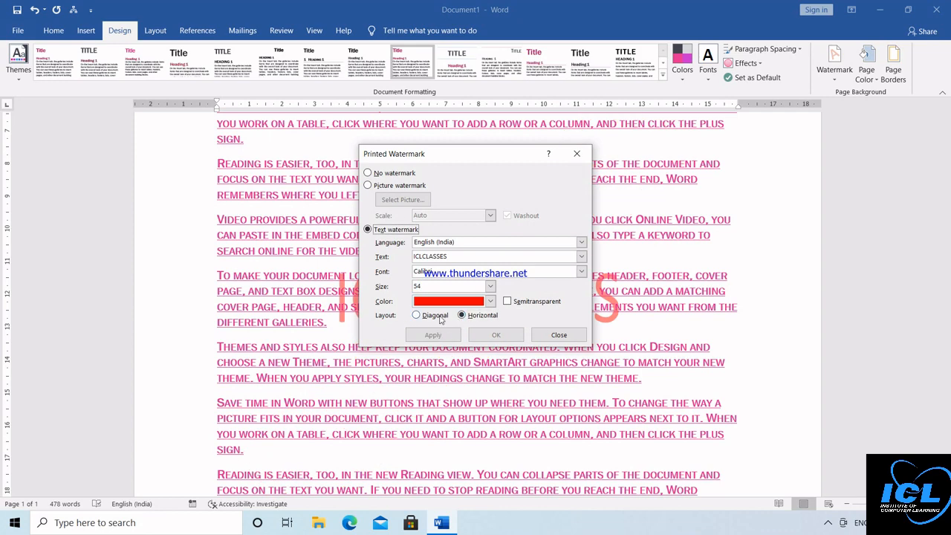
click(439, 316)
click(489, 336)
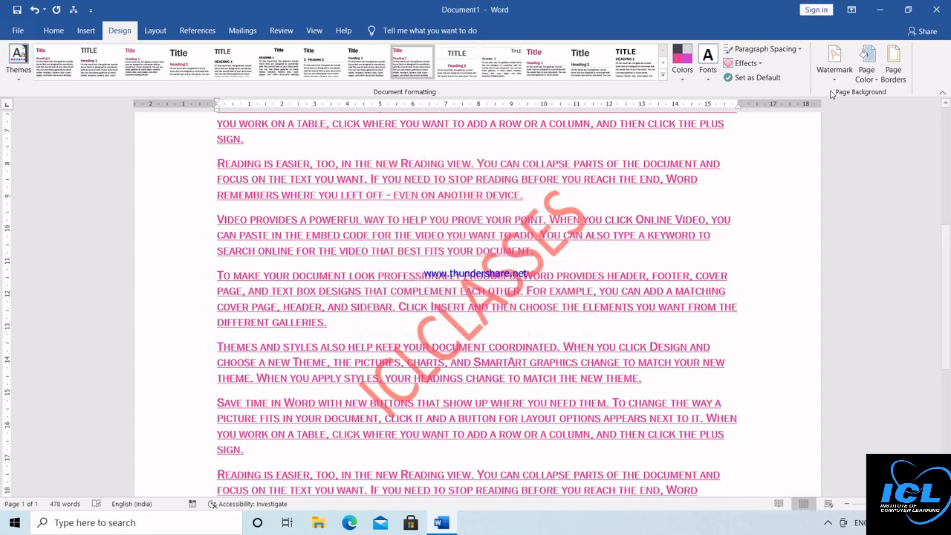
click(834, 61)
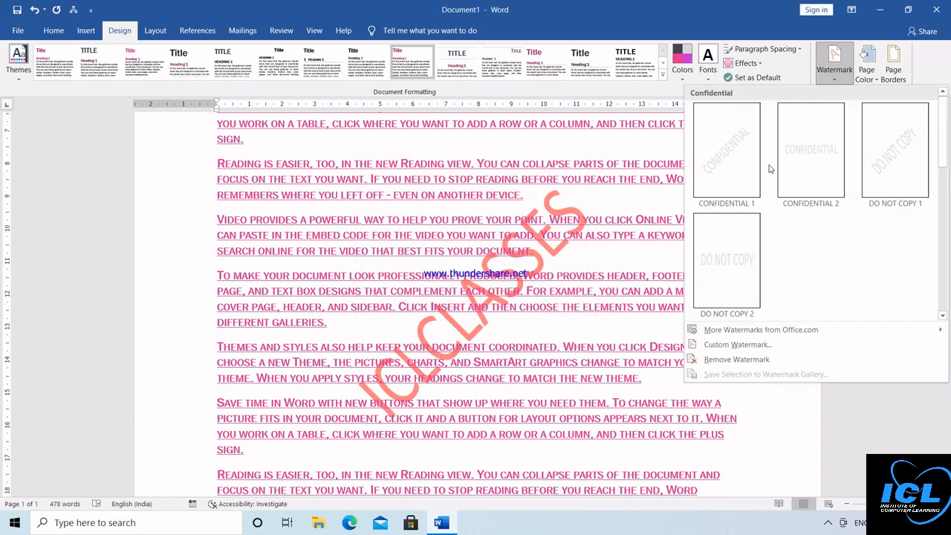
Step: Use a photo from this computer as the picture watermark, with Washout turned off
click(732, 344)
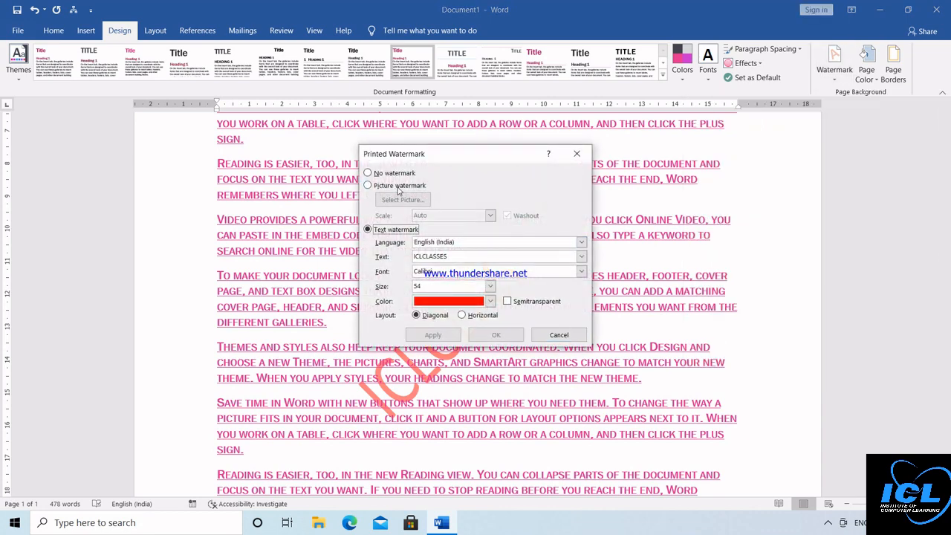
click(400, 185)
click(401, 200)
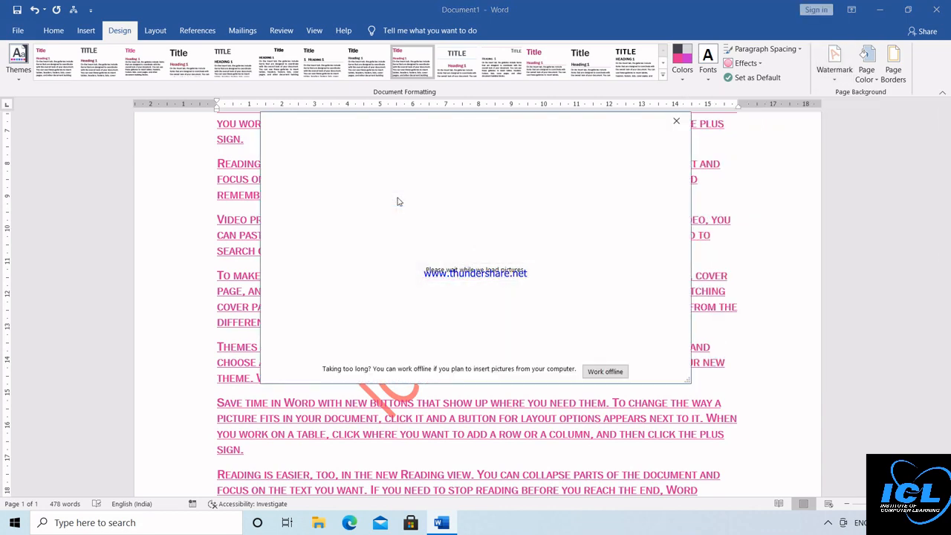
click(470, 290)
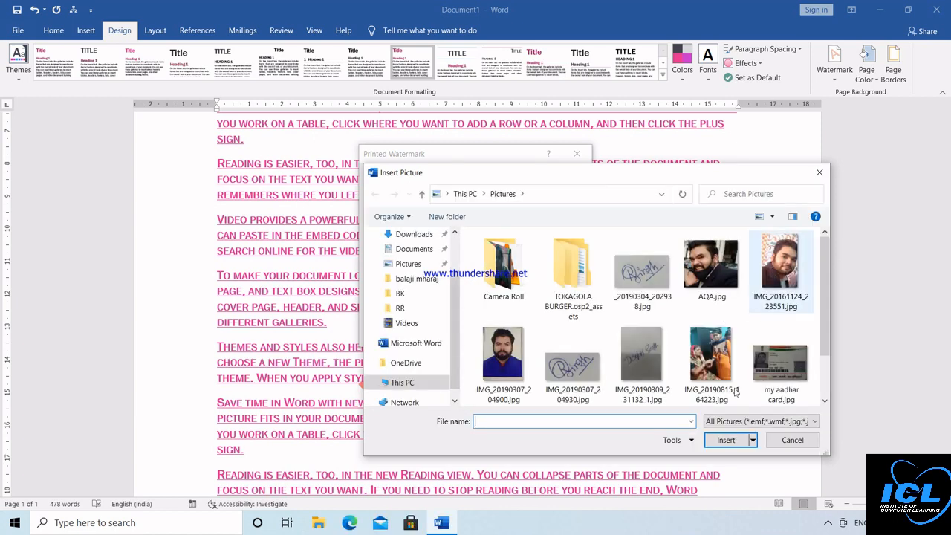
click(510, 347)
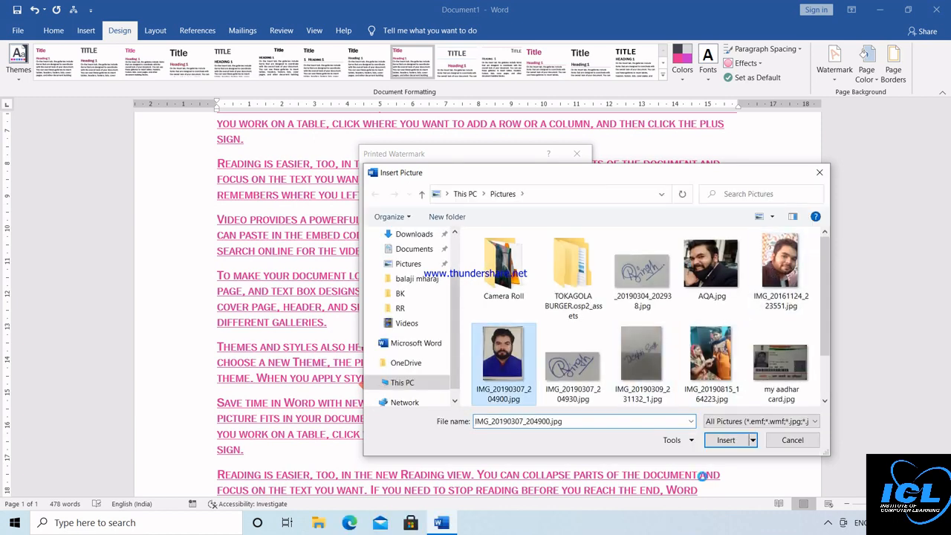
click(727, 440)
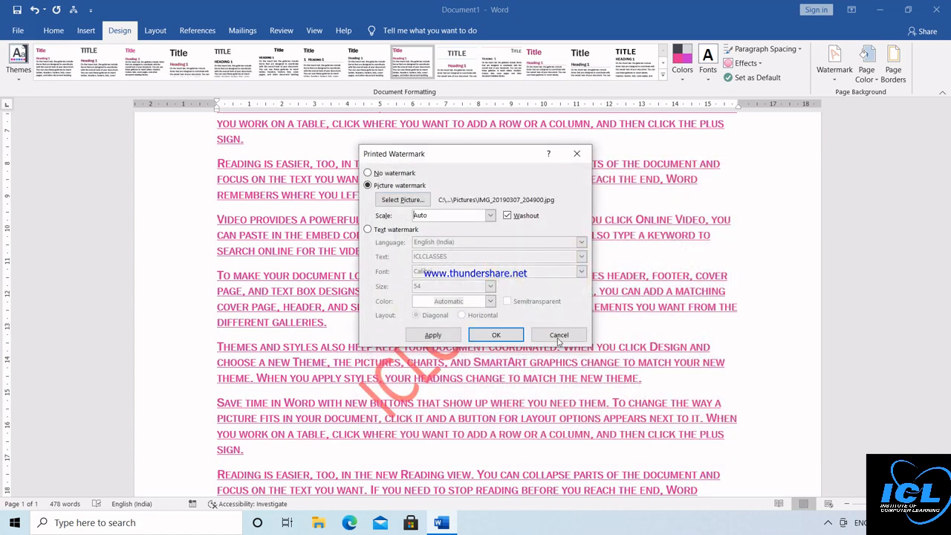
click(507, 216)
click(492, 338)
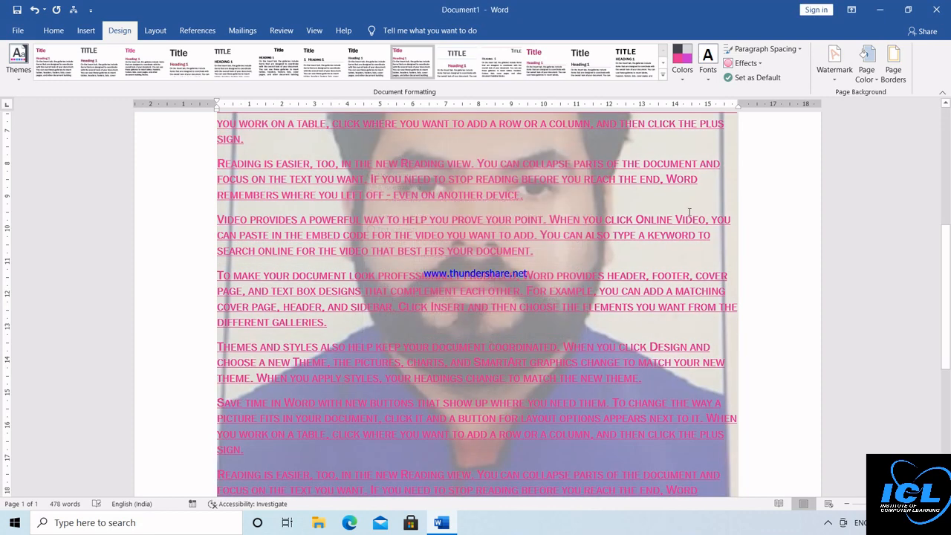
Step: Remove the watermark so the page is plain
click(835, 65)
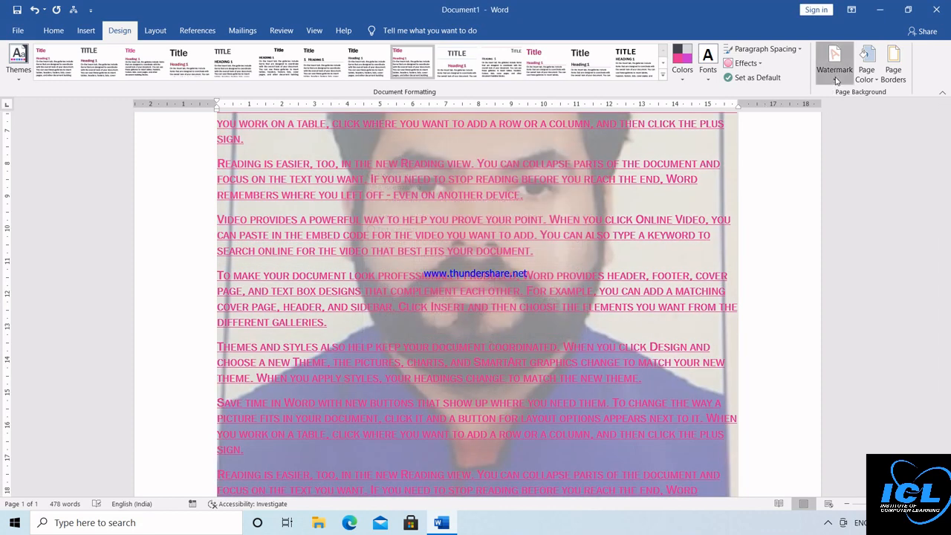
click(732, 360)
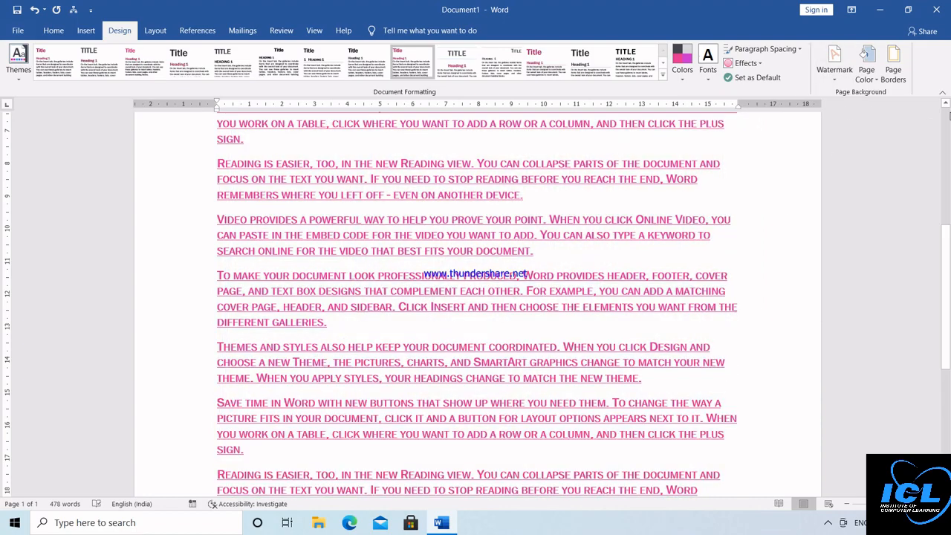
scroll(855, 126, up, 5)
Step: Make the page background colour yellow
click(867, 73)
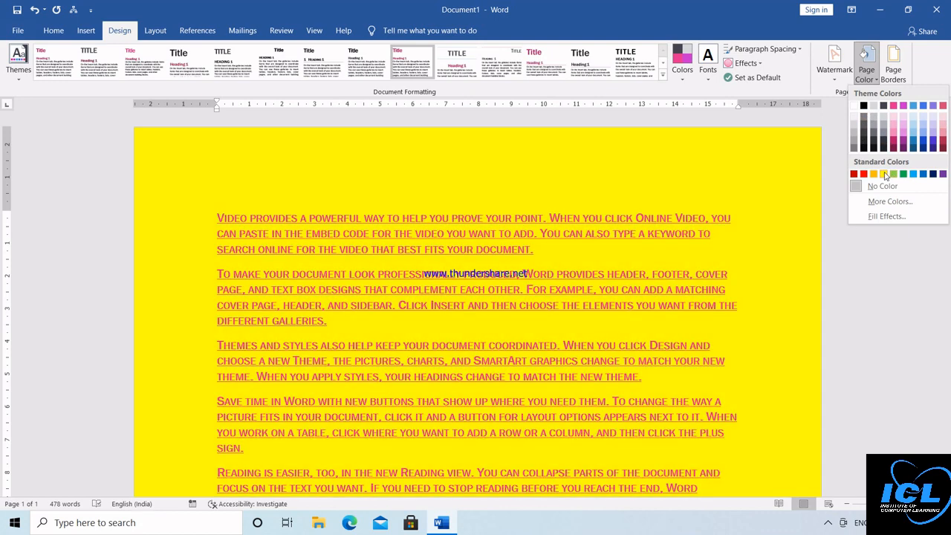
click(885, 174)
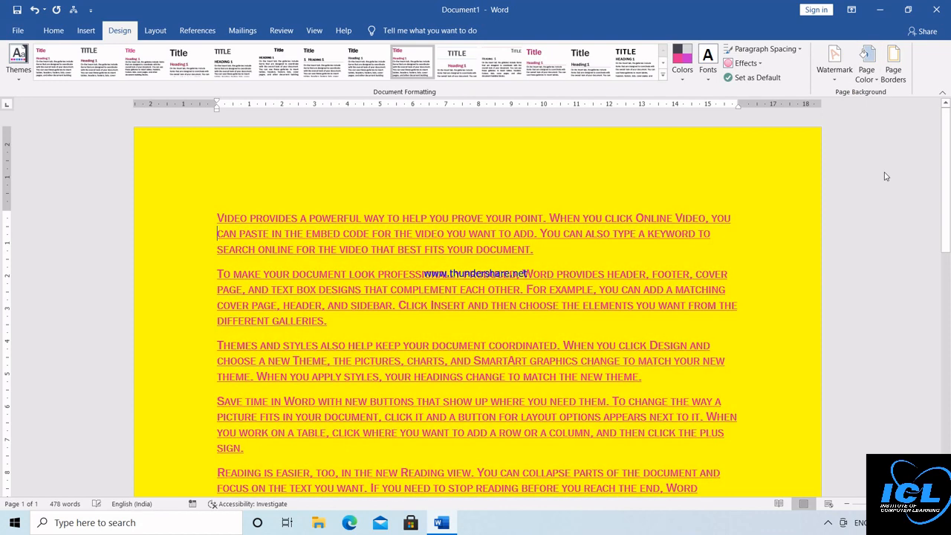
click(875, 86)
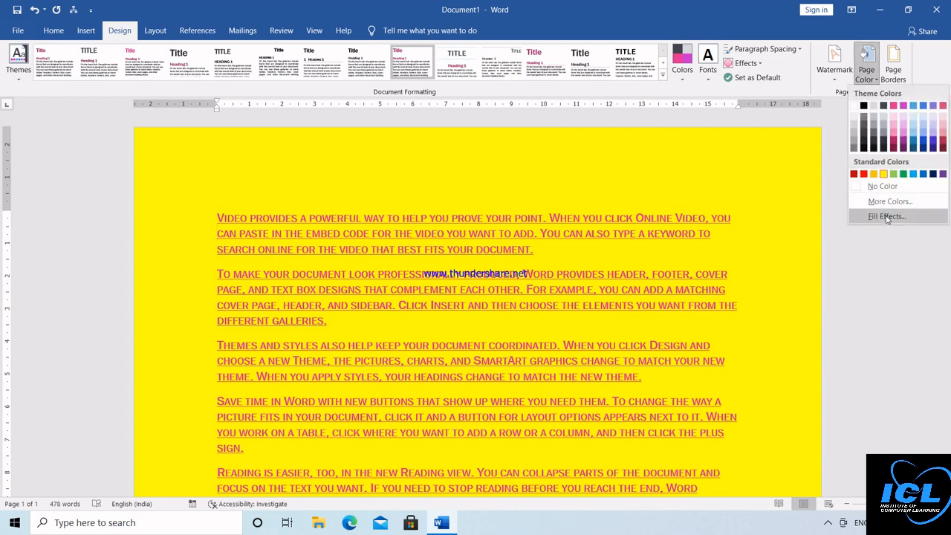
click(920, 217)
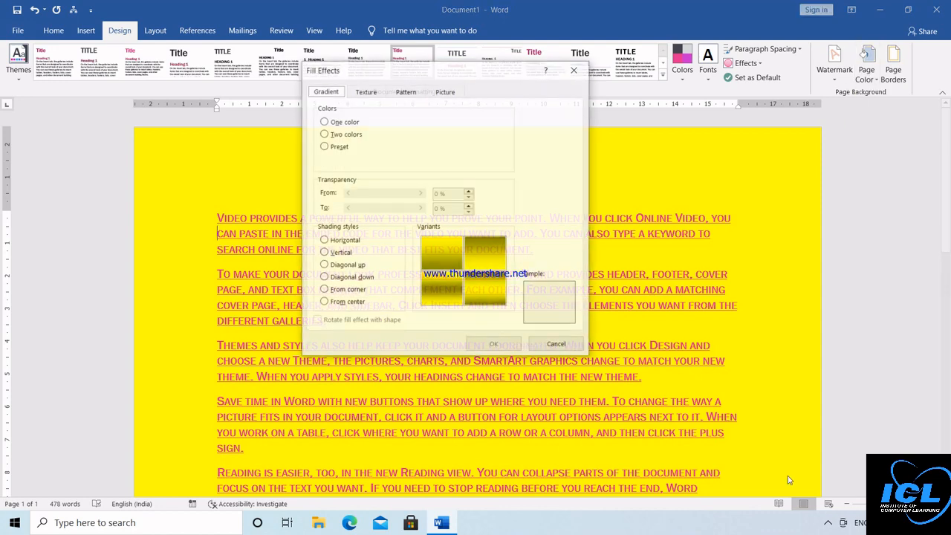
Step: Apply a horizontal two-colour gradient background with red as Color 2
click(827, 526)
click(827, 527)
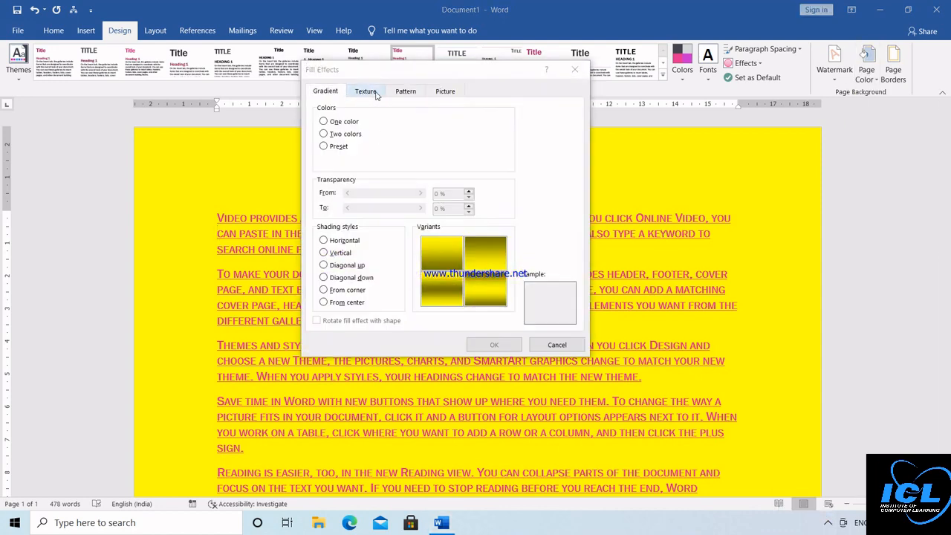
click(333, 133)
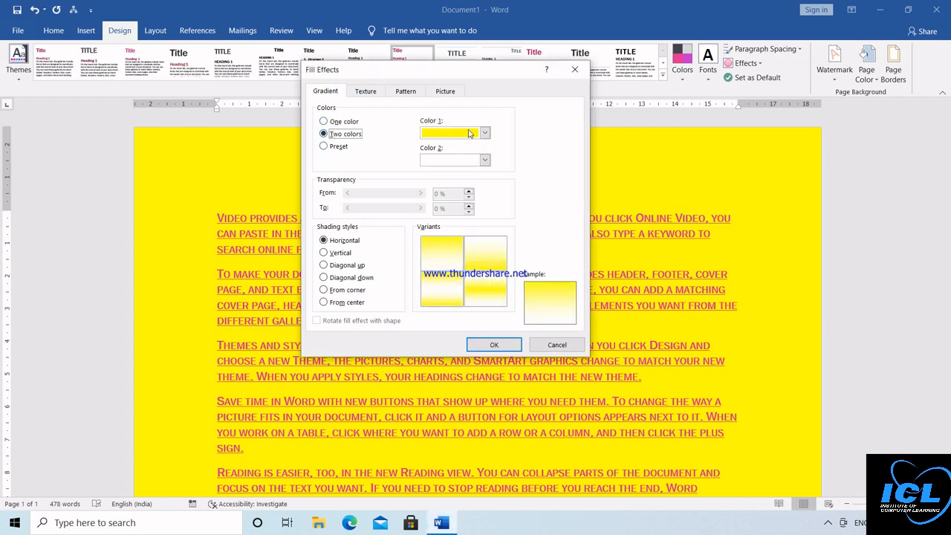
click(485, 160)
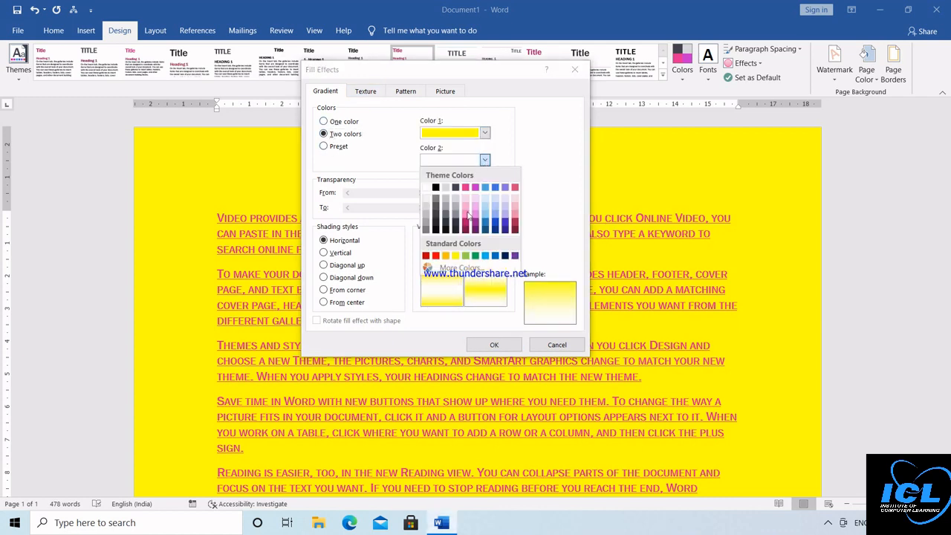
click(436, 256)
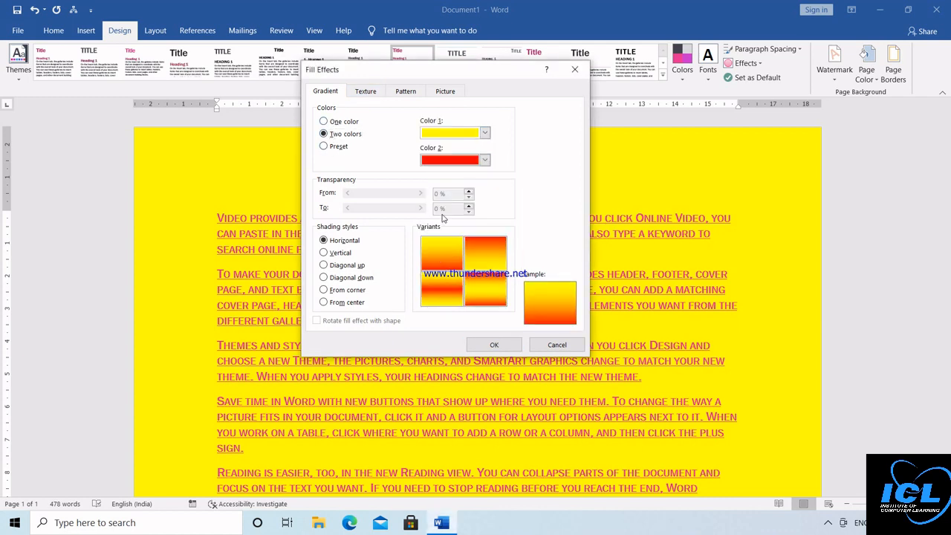
click(494, 345)
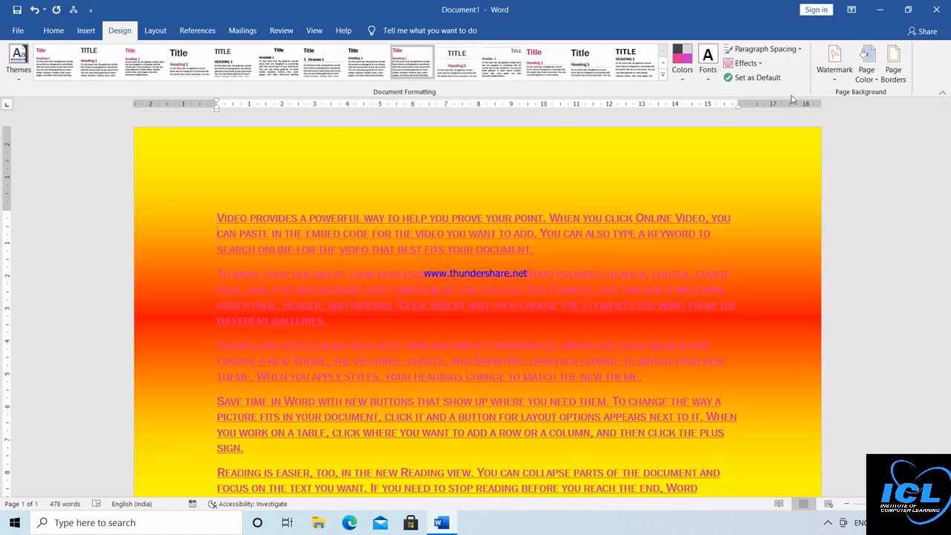
click(833, 79)
Step: Apply the Water droplets texture as the page background
click(869, 74)
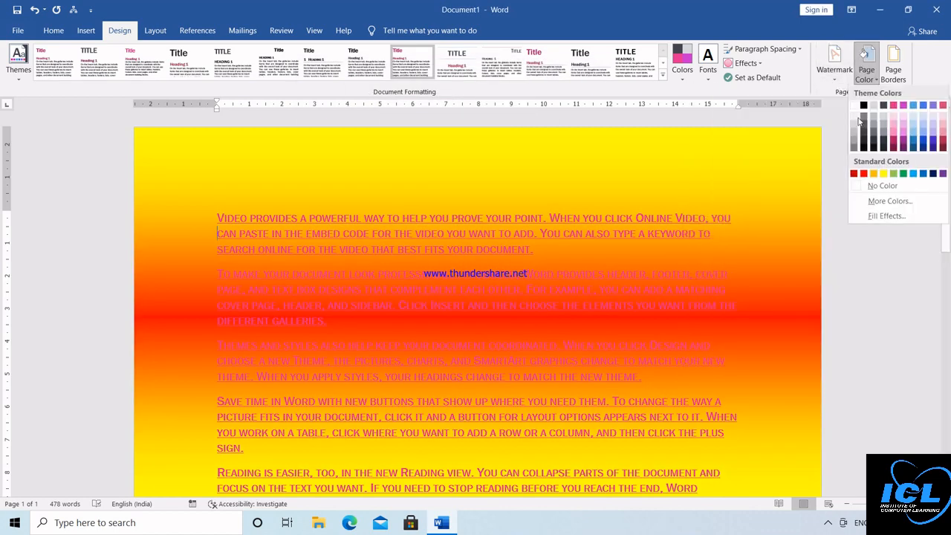
click(872, 217)
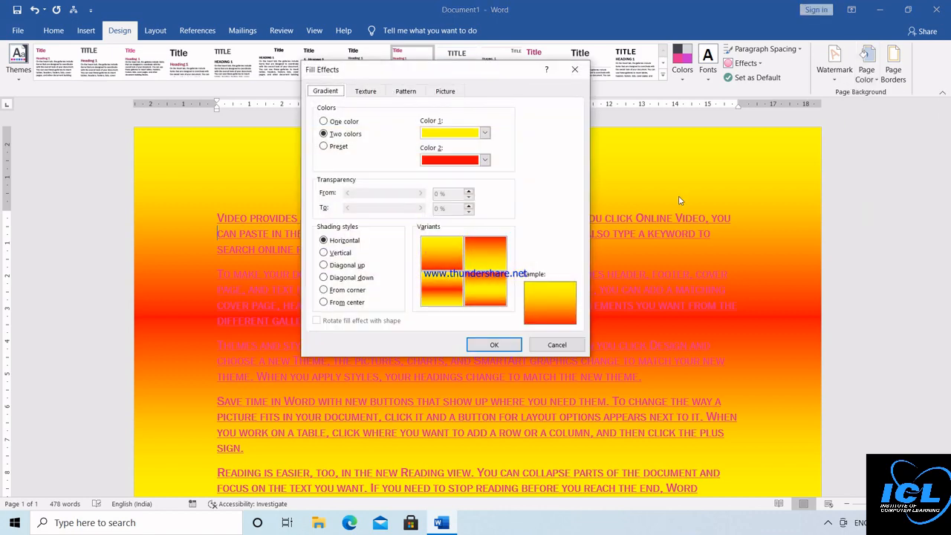
click(364, 92)
click(340, 183)
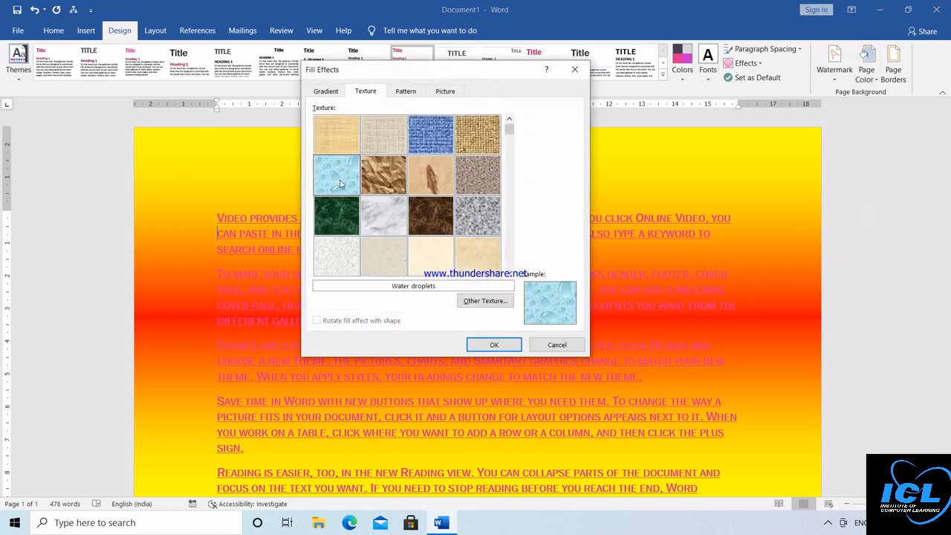
click(493, 343)
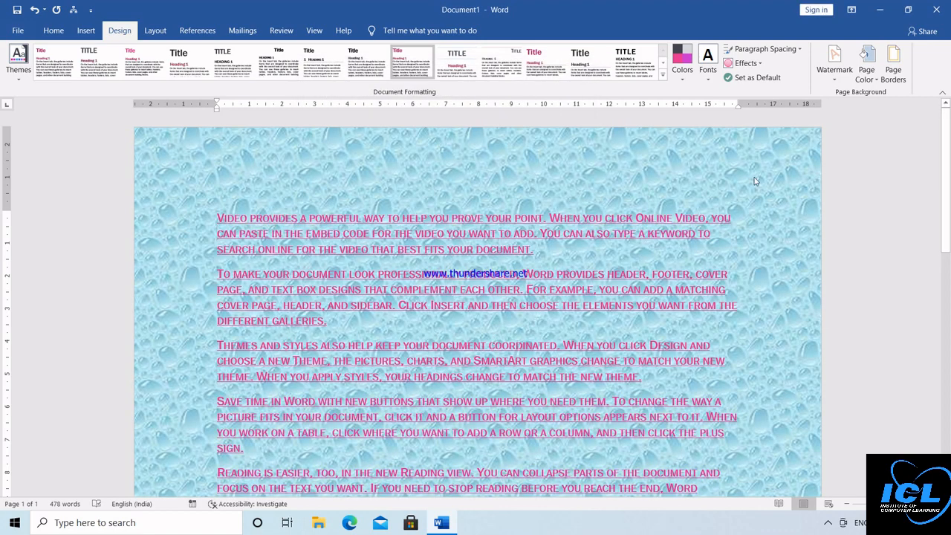
Step: Use a Pictures-folder photo as page background, then clear it to No Color
click(874, 80)
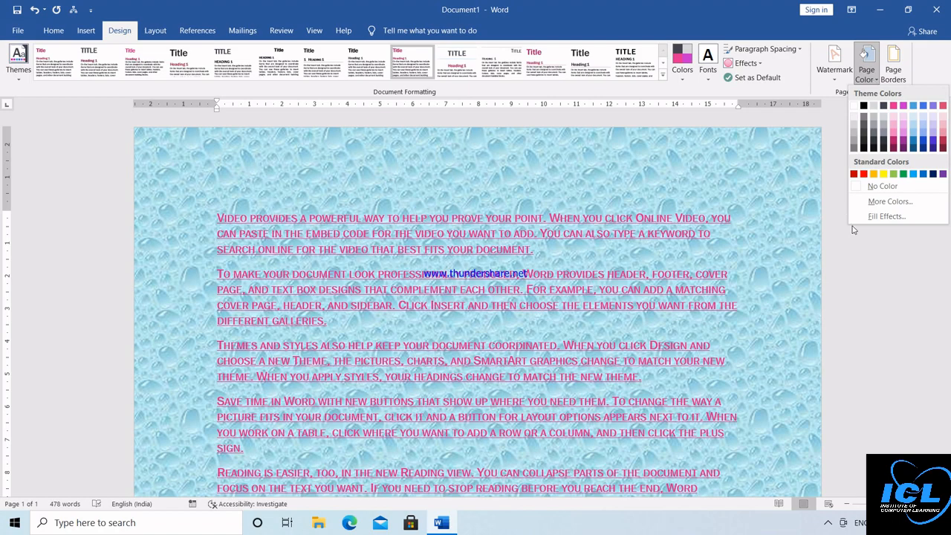
click(884, 216)
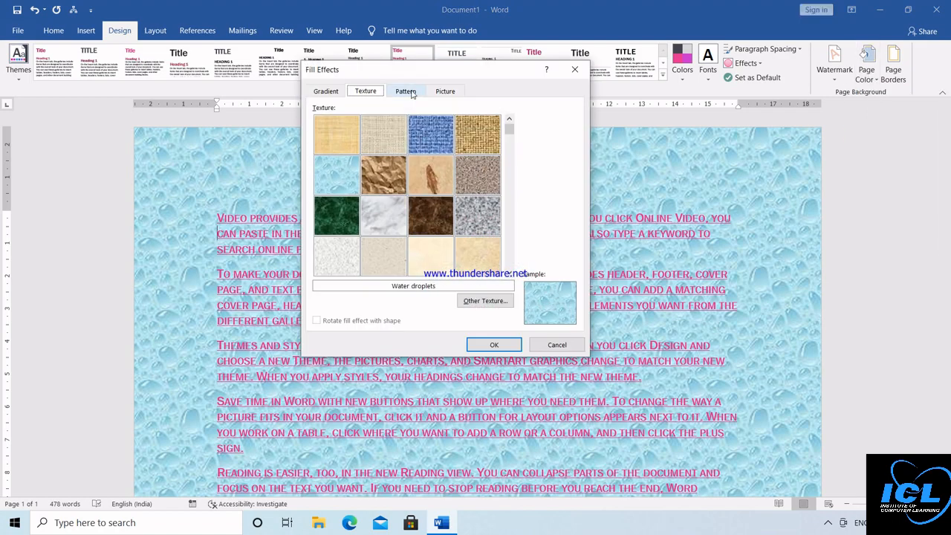
click(408, 91)
click(447, 92)
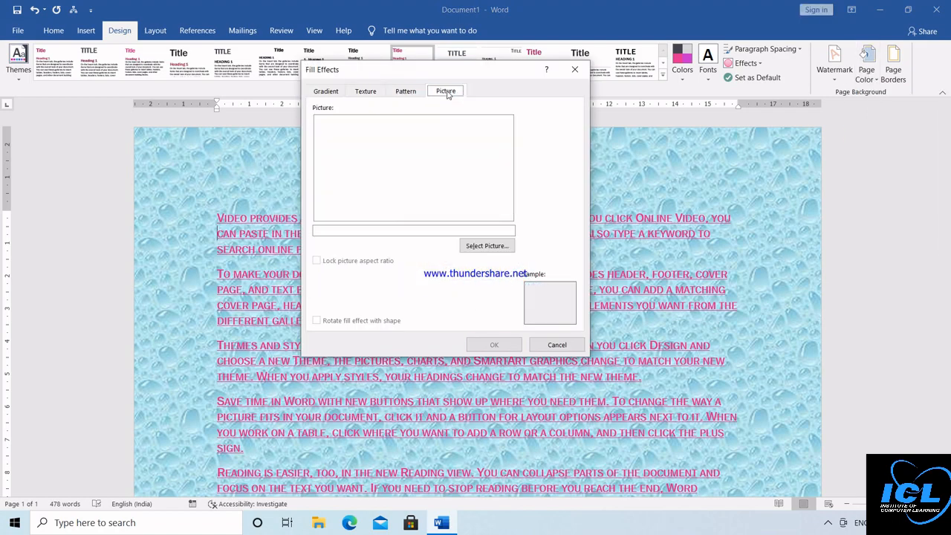
click(476, 244)
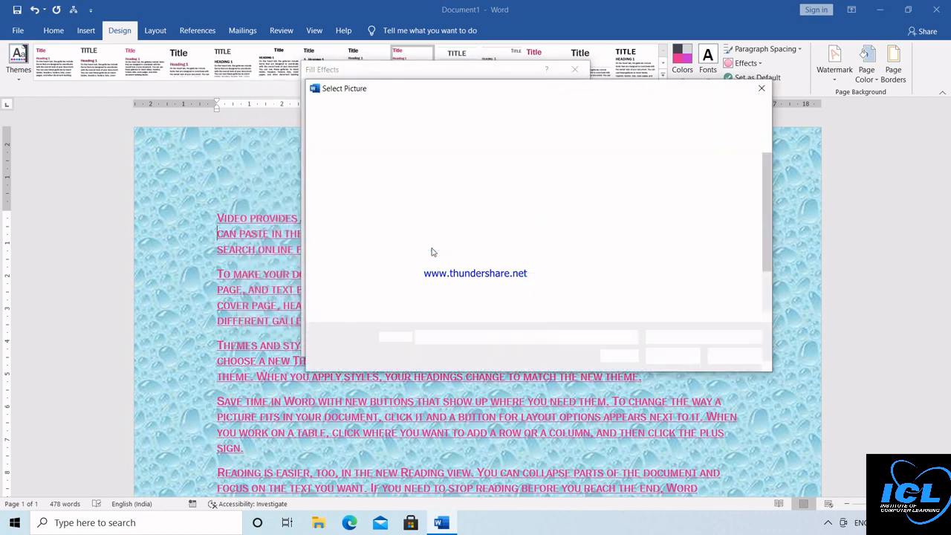
click(445, 281)
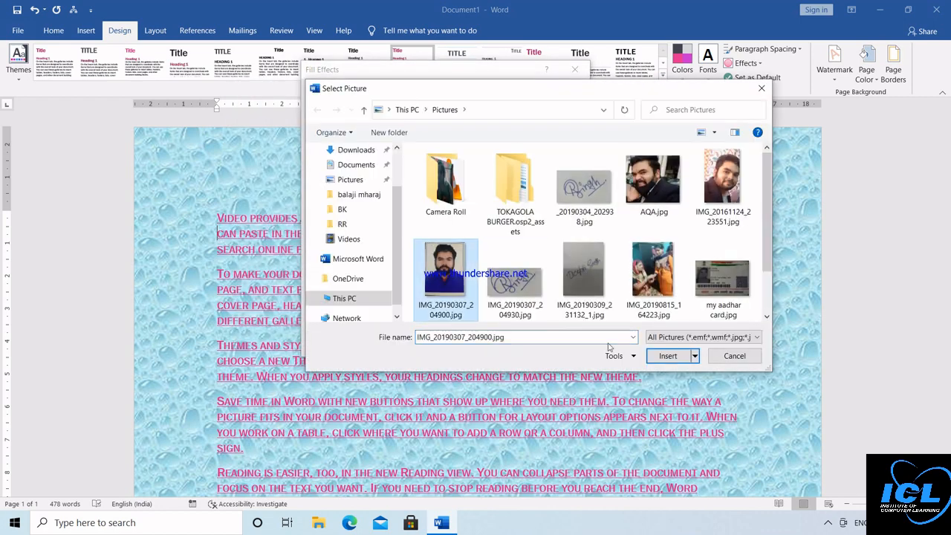
click(669, 356)
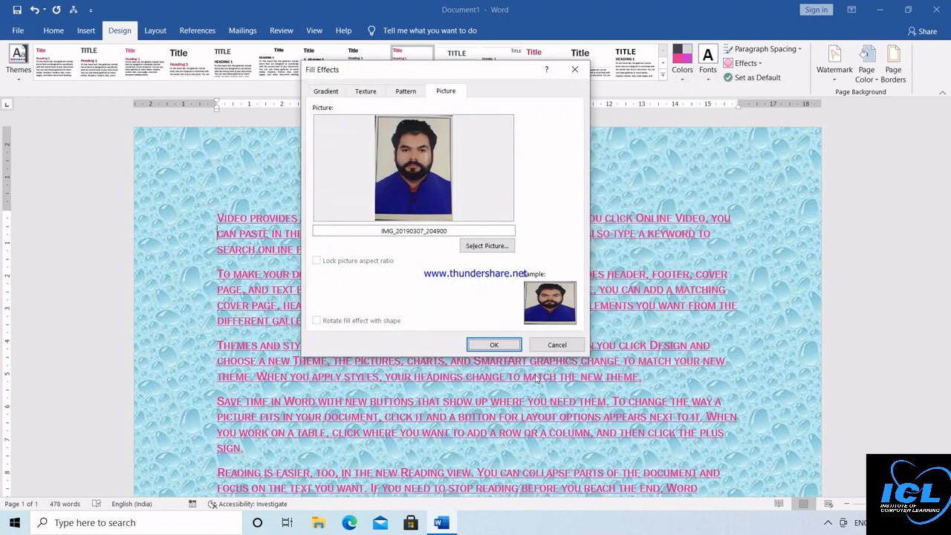
click(502, 344)
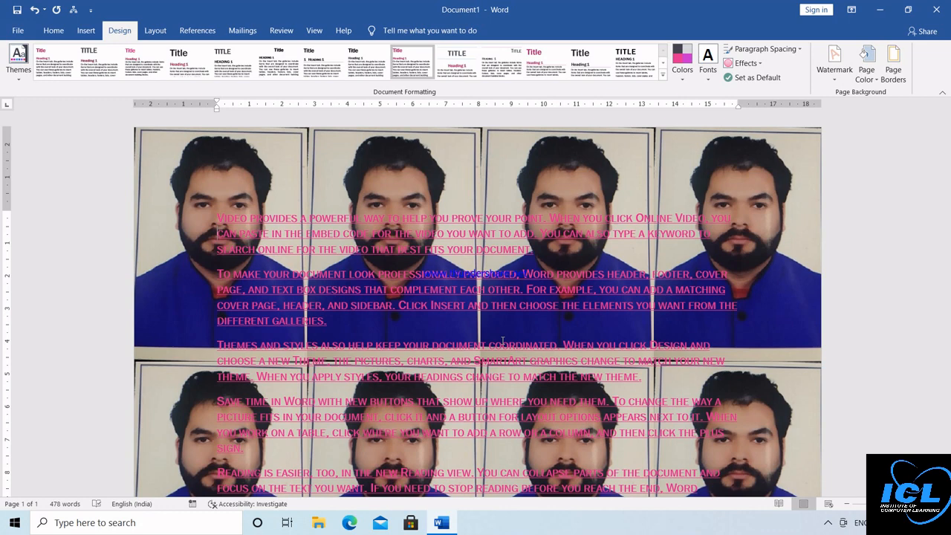
click(875, 79)
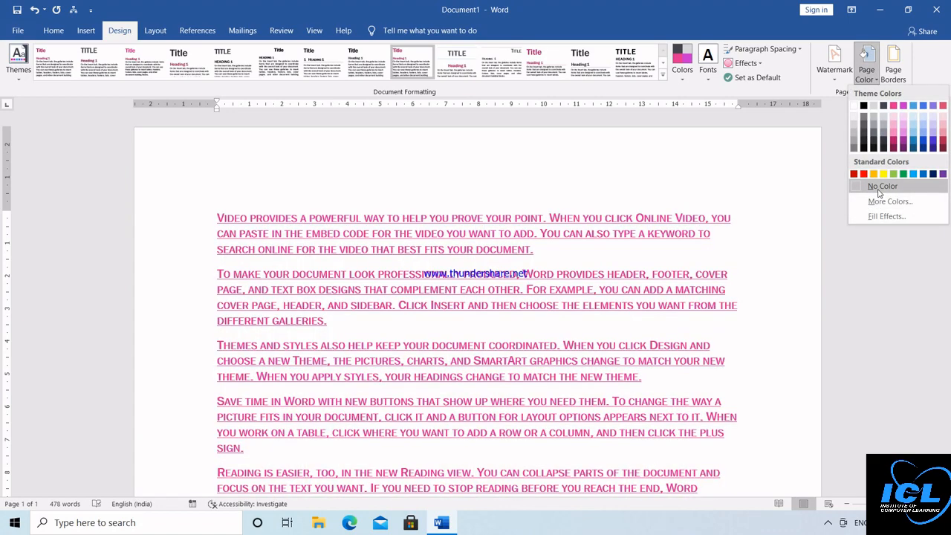
click(882, 186)
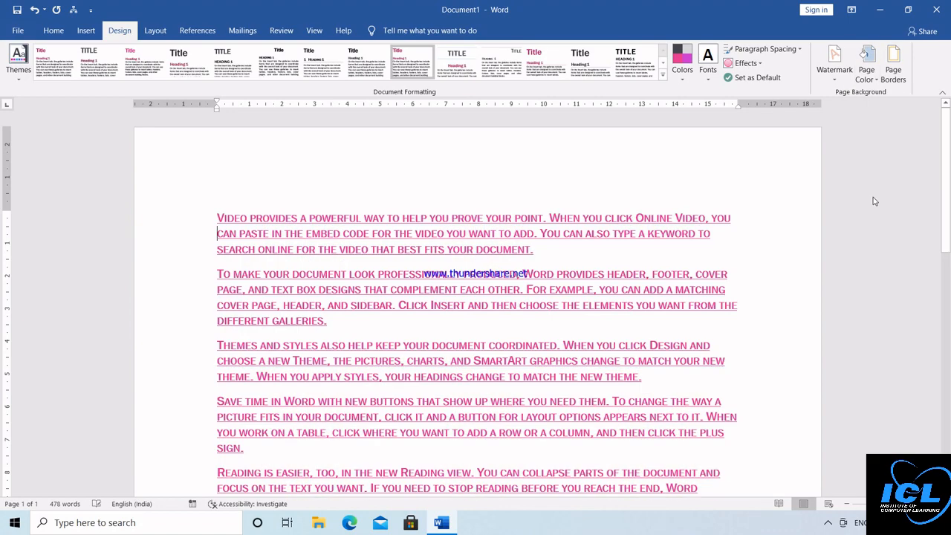
Step: Give the page a thick 3-D border with a 6 pt width
click(895, 72)
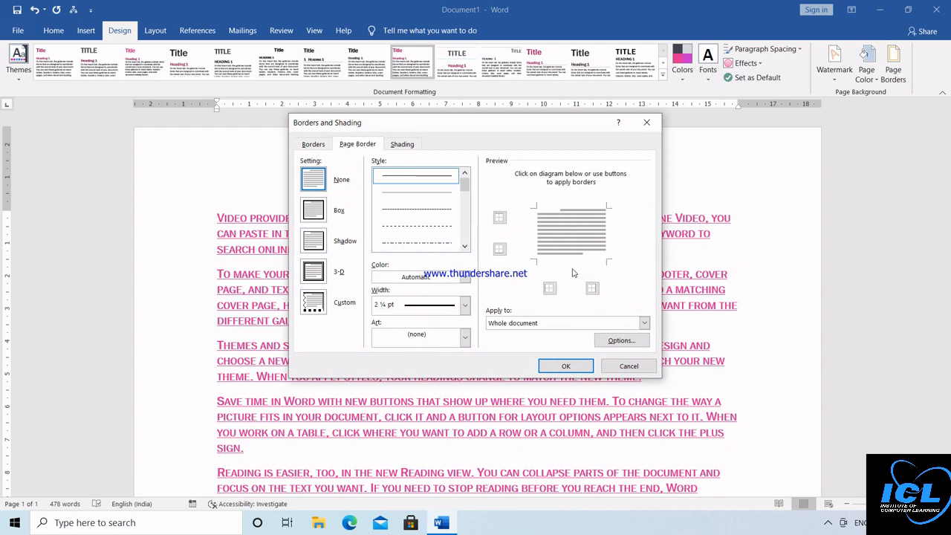
click(314, 212)
click(313, 241)
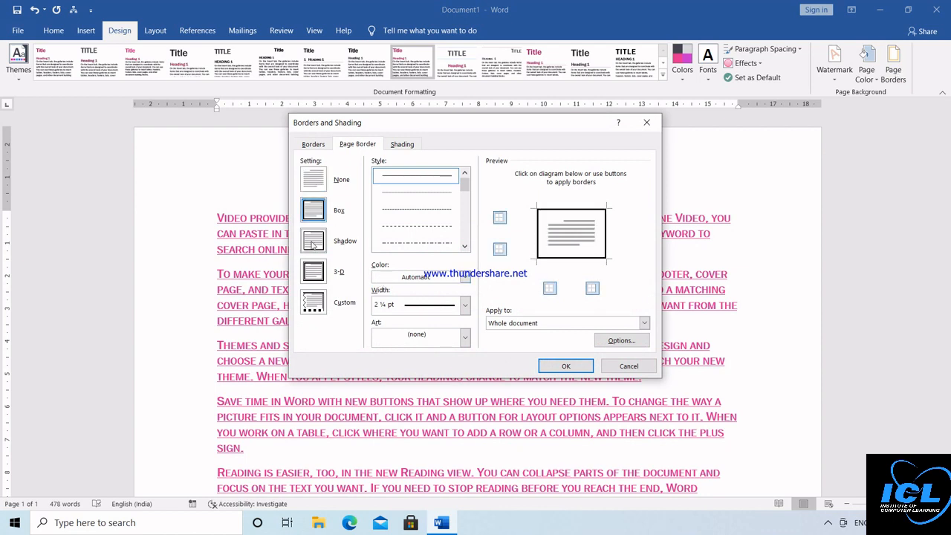
click(314, 271)
click(466, 246)
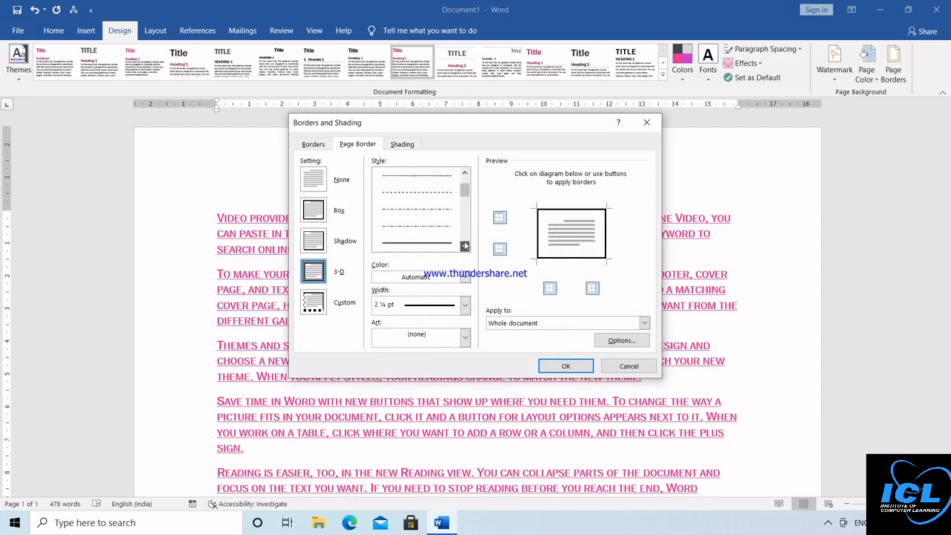
click(465, 246)
click(466, 246)
click(446, 225)
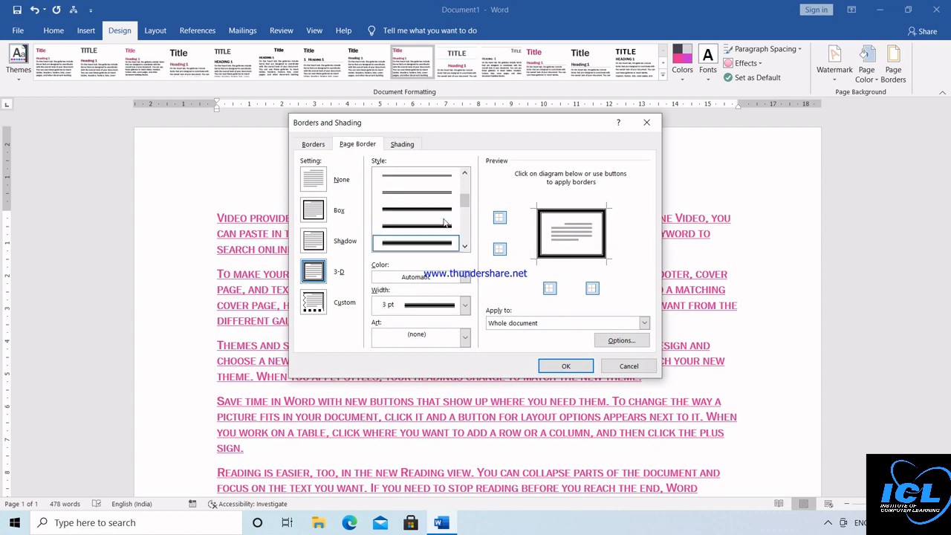
click(465, 305)
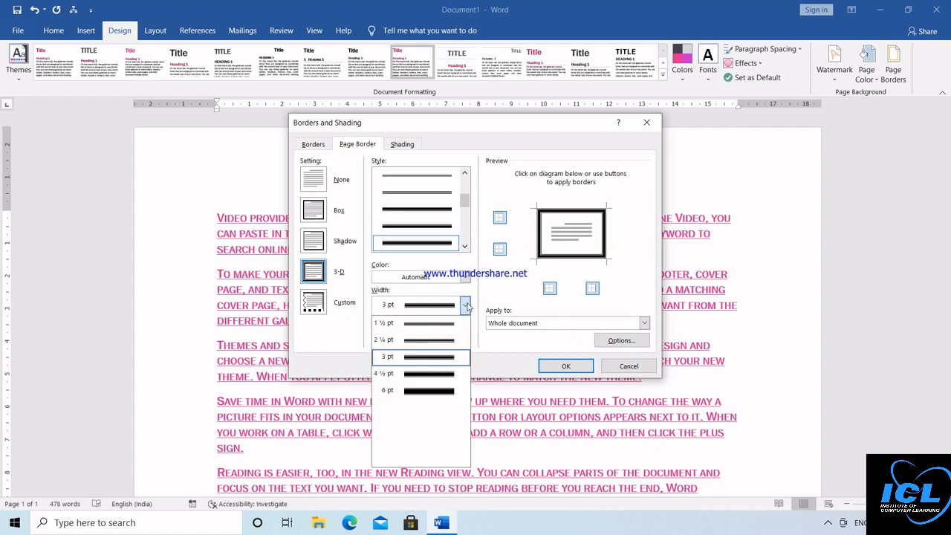
click(440, 399)
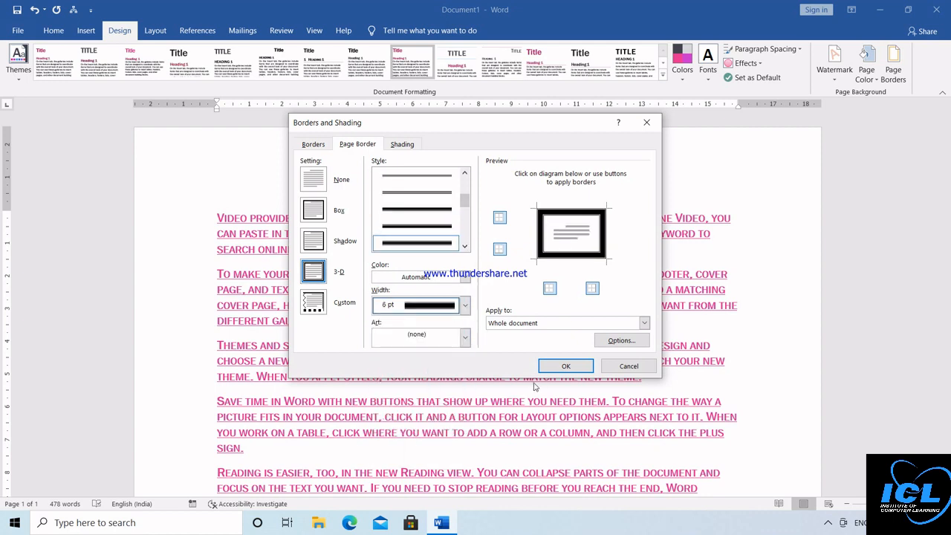
click(565, 365)
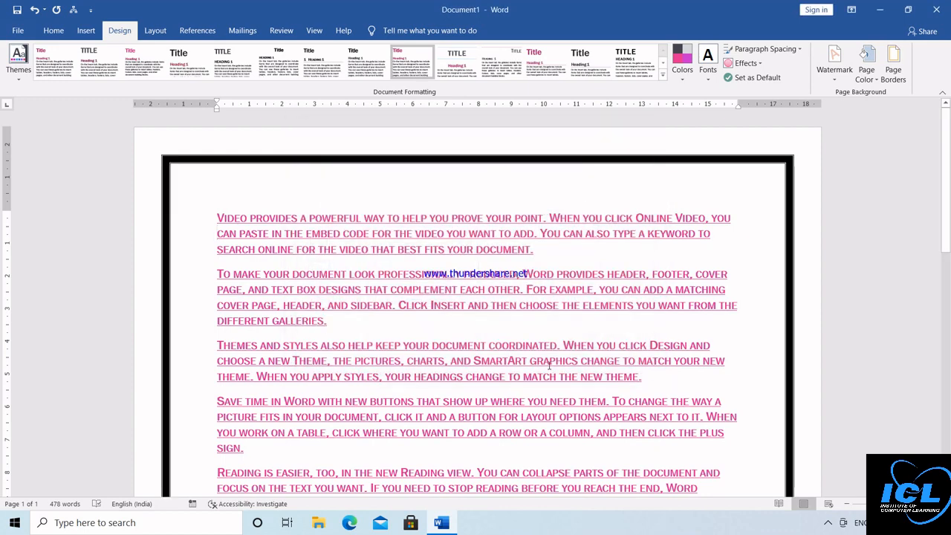
Step: Replace the page border with the red apple art border
click(893, 68)
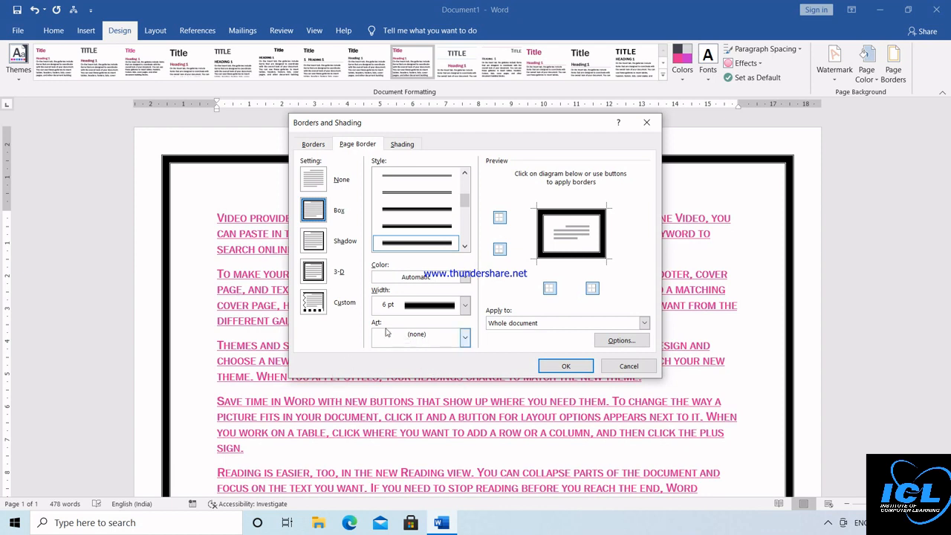
click(466, 338)
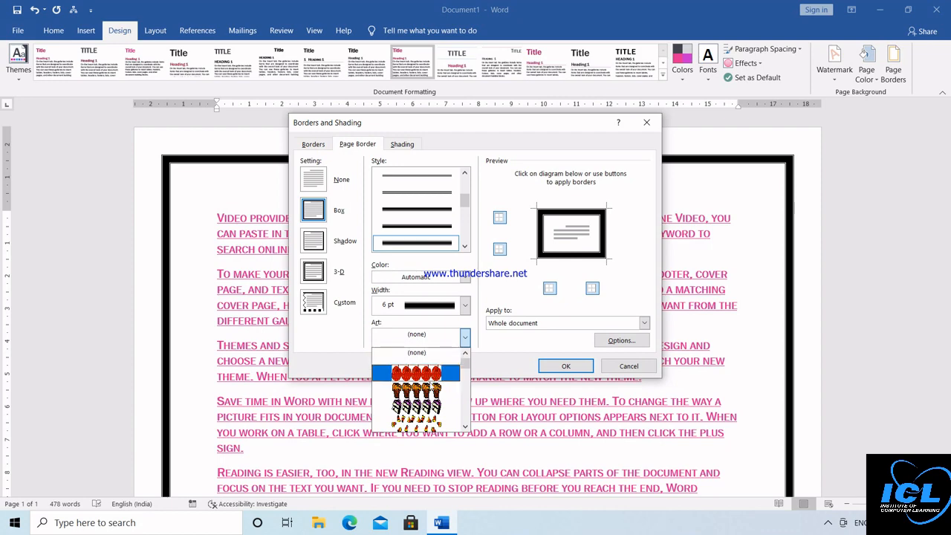
click(421, 378)
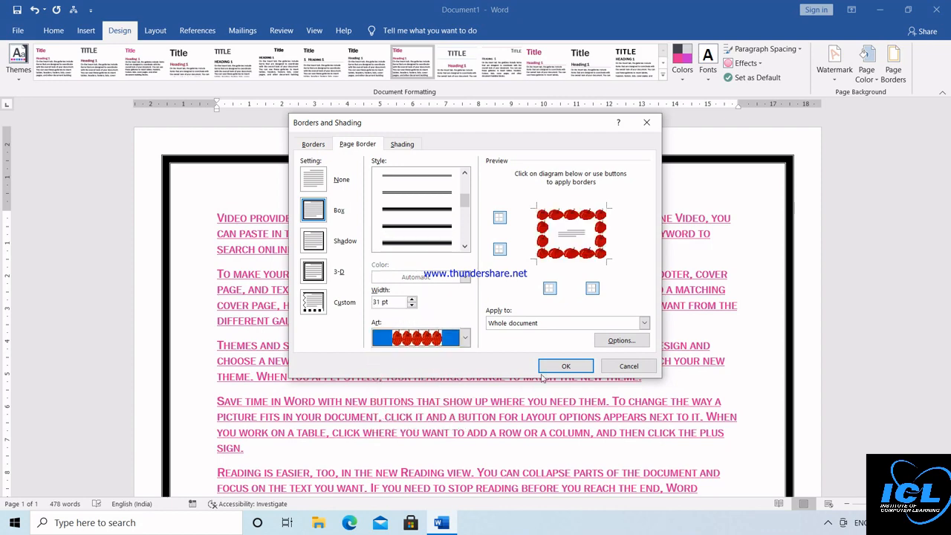
click(563, 366)
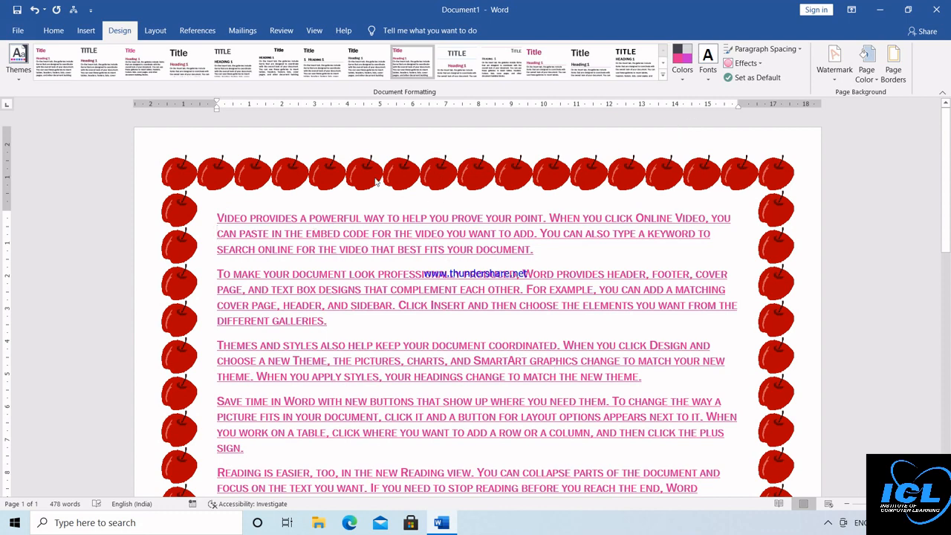
Step: Search the document for THE, review the 44 matches, then close the search pane
click(54, 30)
click(118, 33)
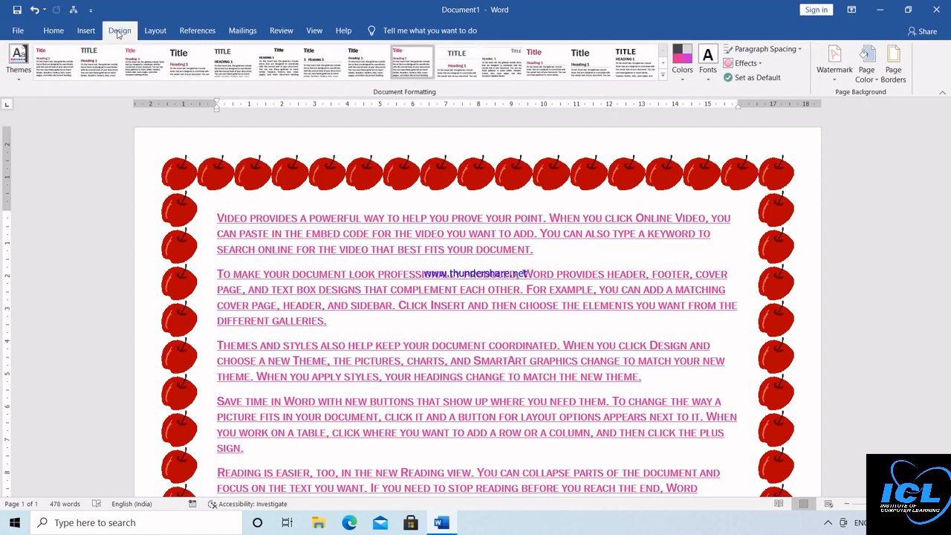
click(53, 30)
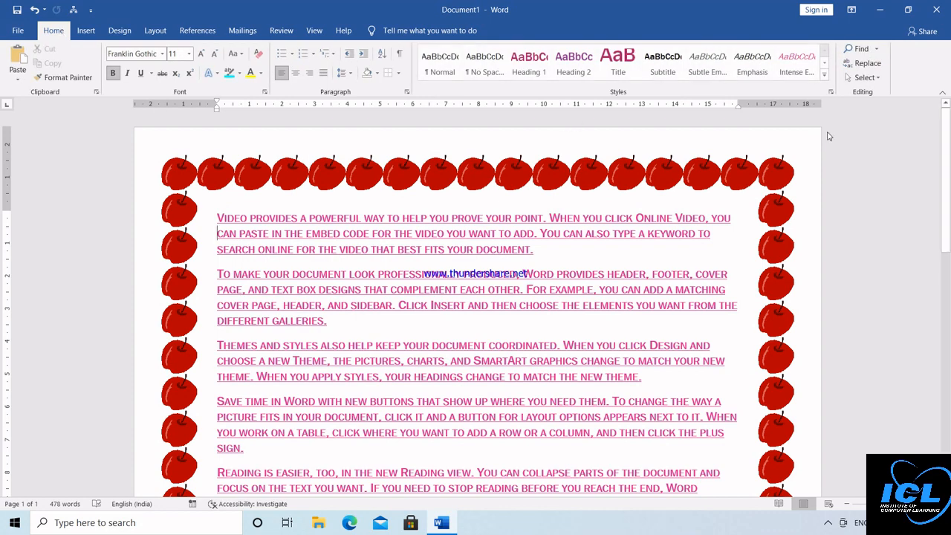
click(860, 49)
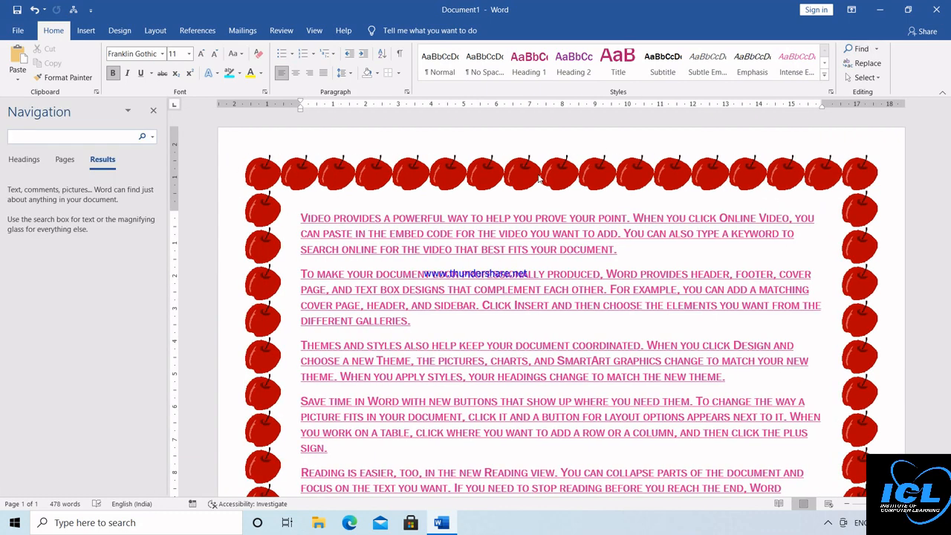
text(THE)
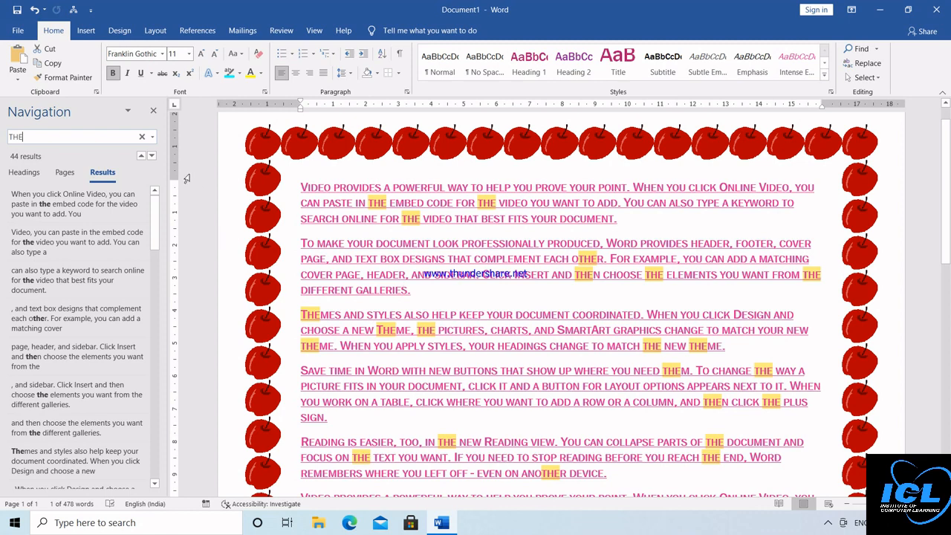
click(153, 111)
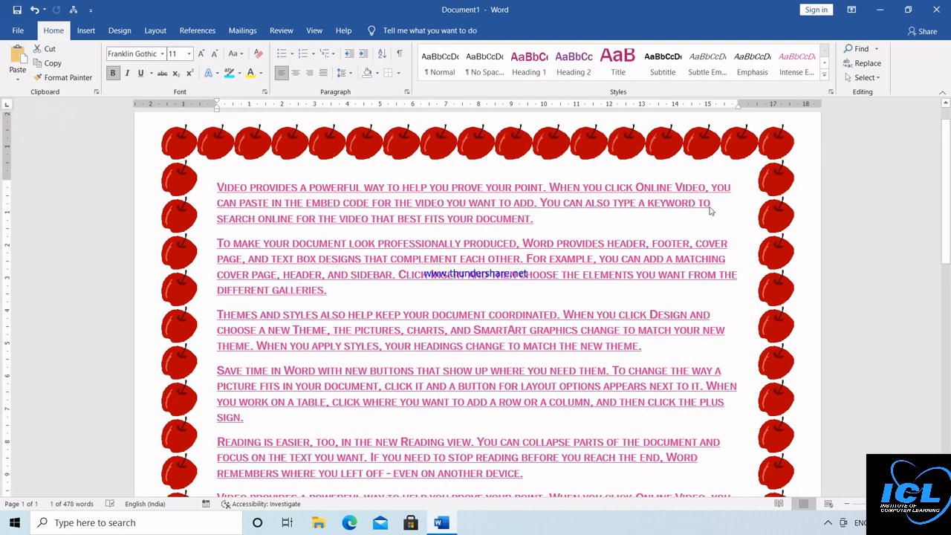
Step: Open Find and Replace and enter ICLCLASSES as the replacement for THE
click(867, 64)
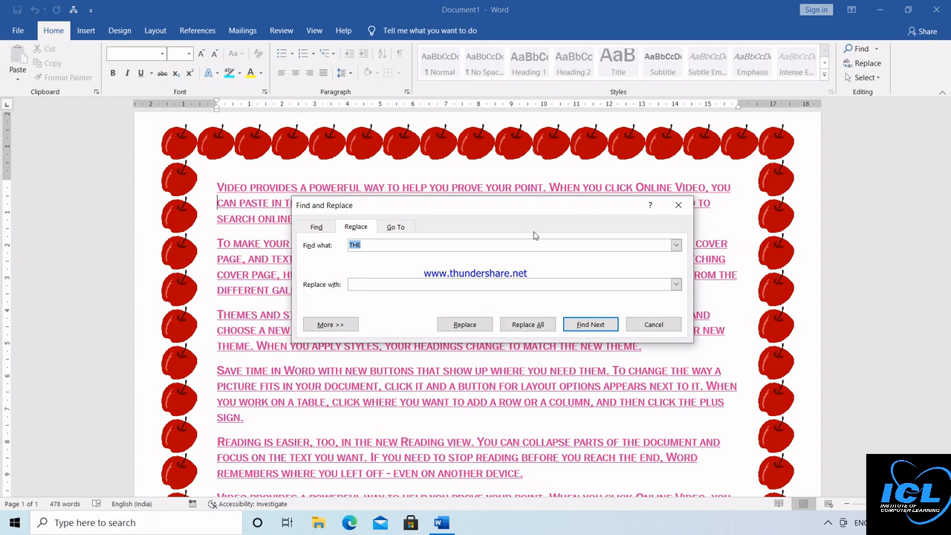
click(316, 227)
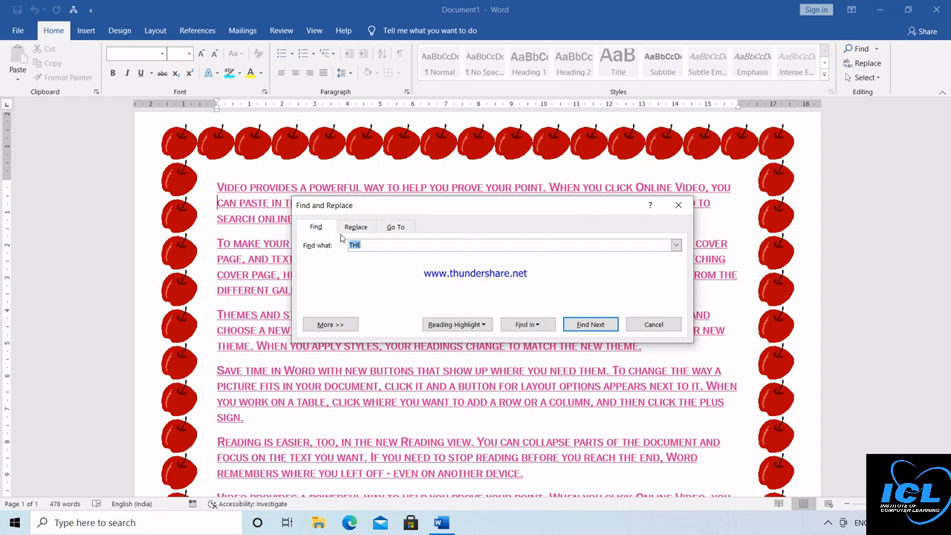
click(362, 232)
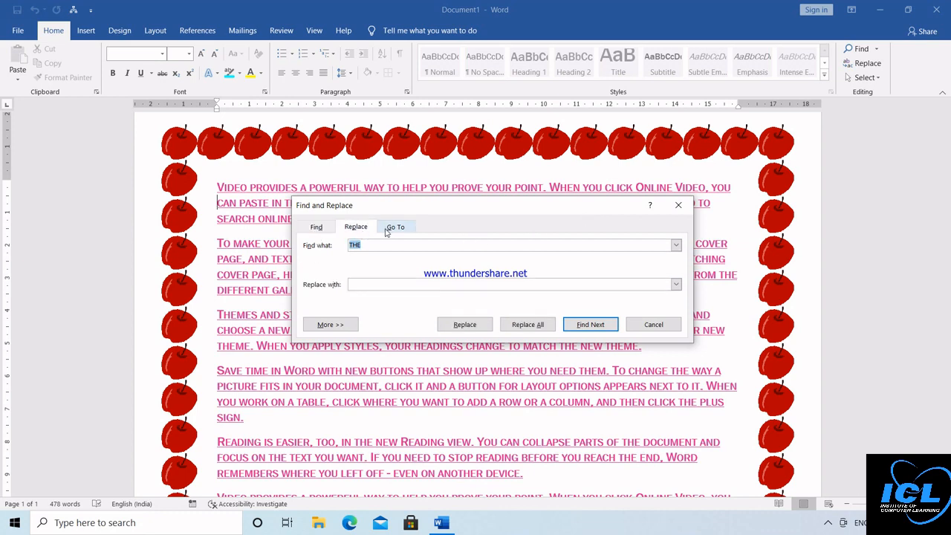
click(387, 231)
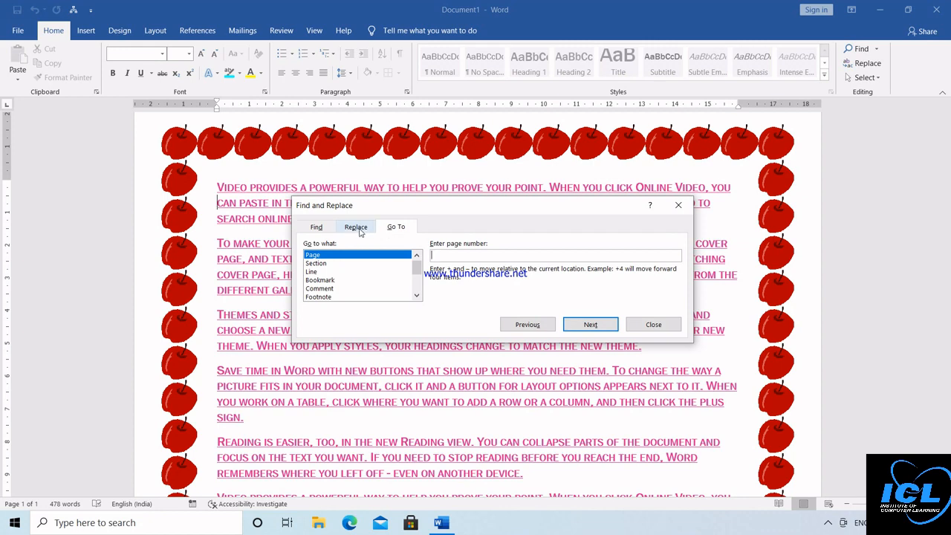
click(361, 230)
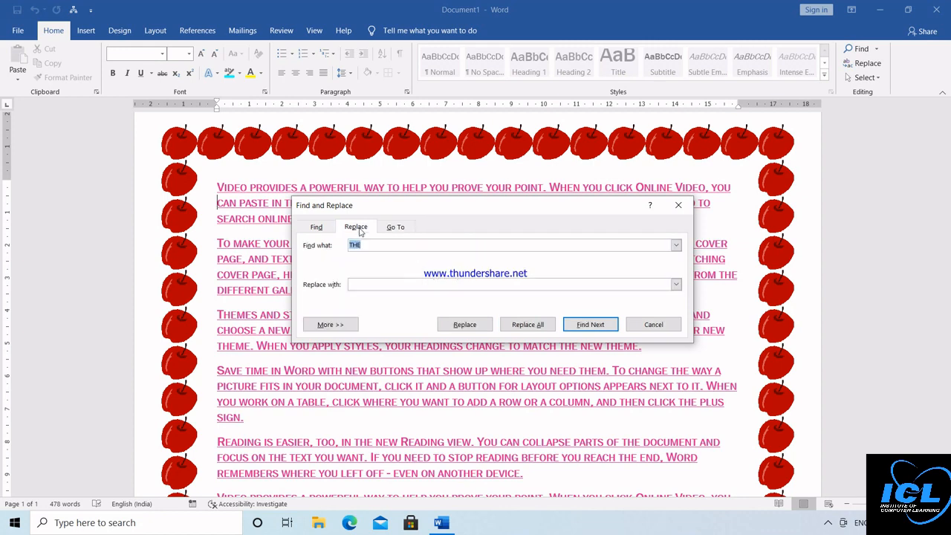
click(368, 285)
Step: Replace all whole-word THE with ICLCLASSES, then search ICLCLASS in the navigation pane
click(339, 327)
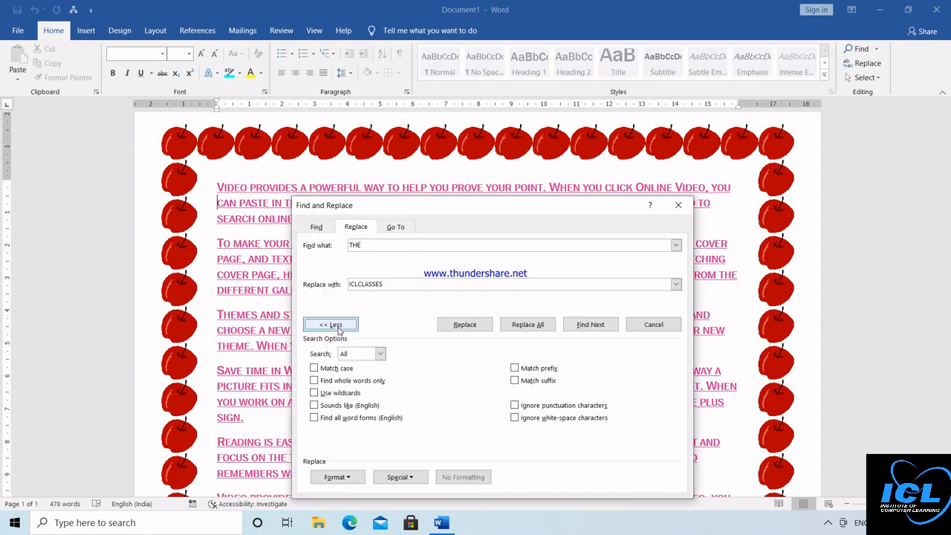
click(314, 380)
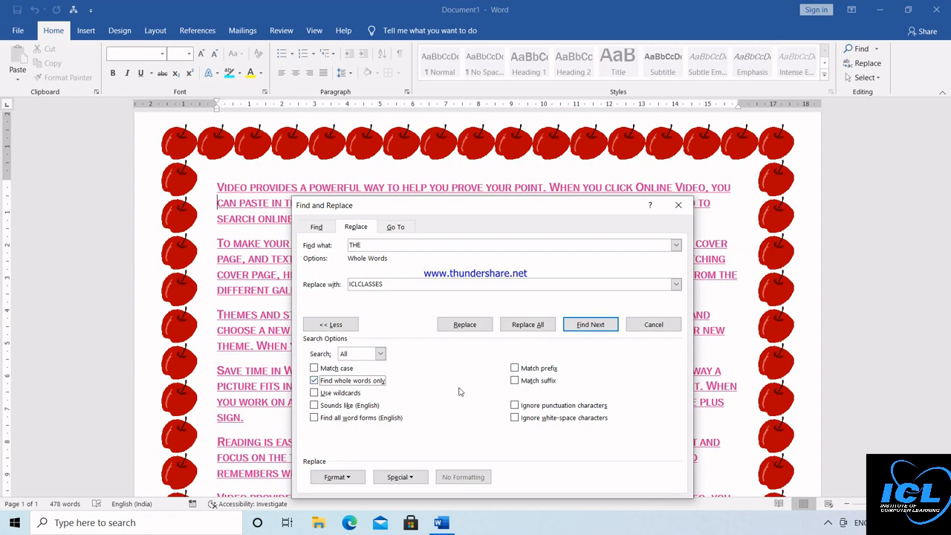
click(524, 327)
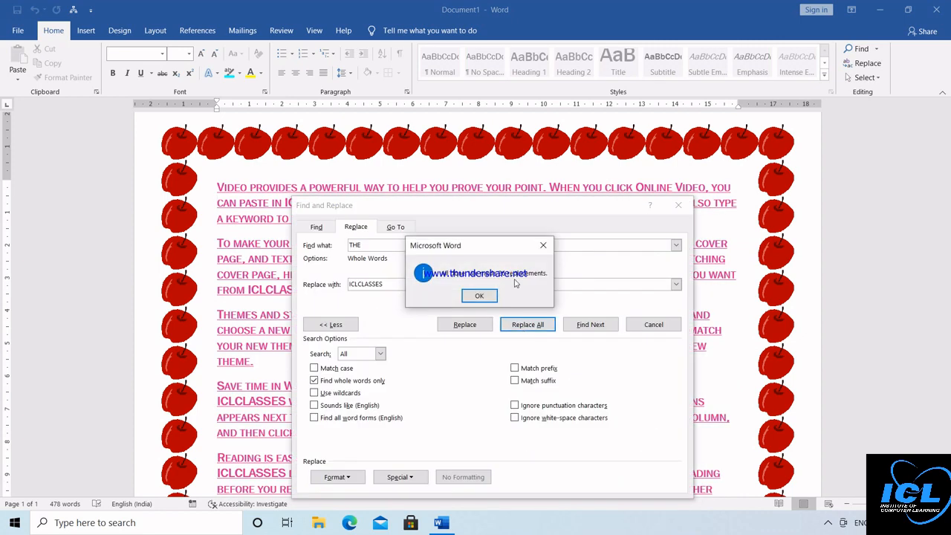
click(480, 296)
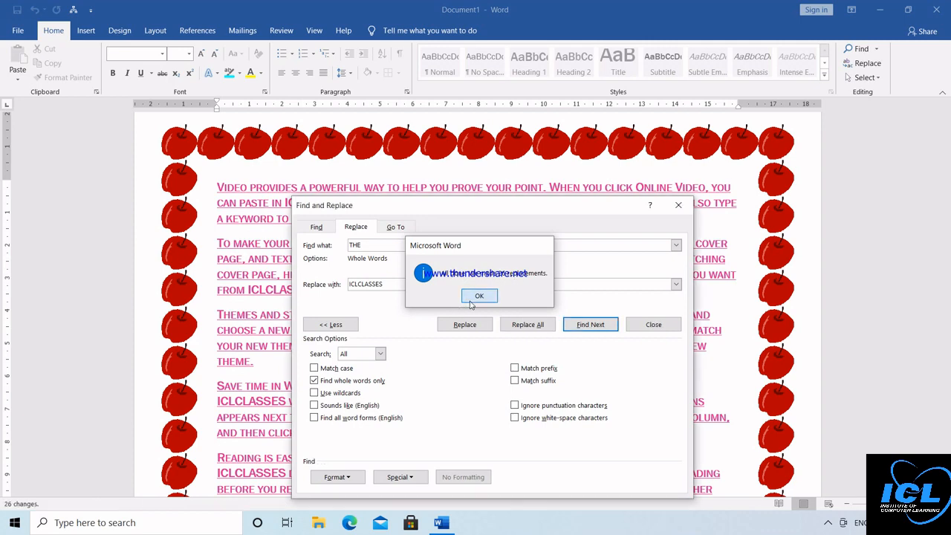
click(678, 205)
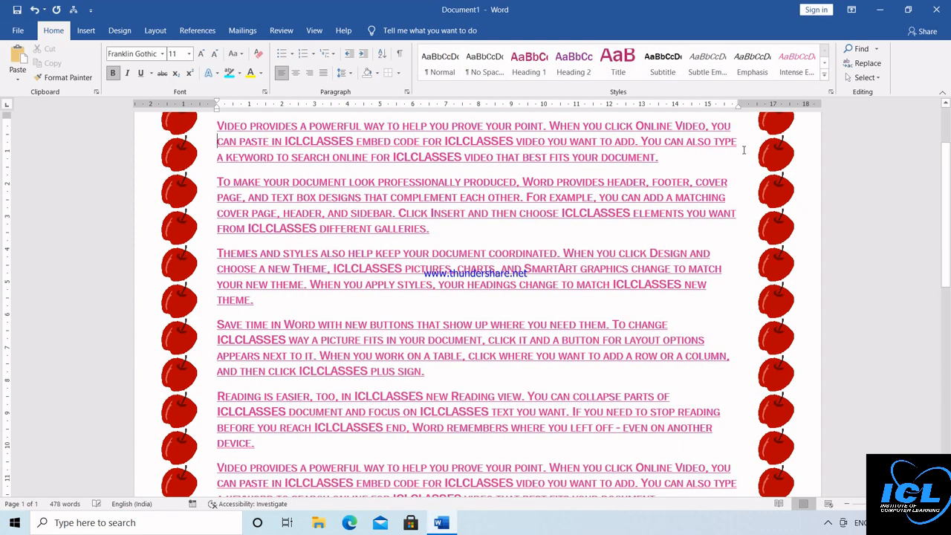
click(865, 49)
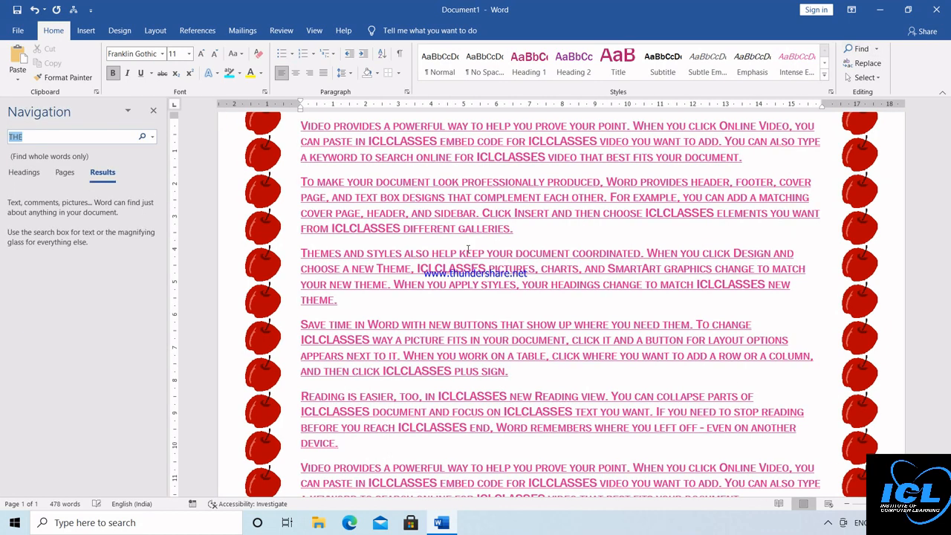
text(ICLC)
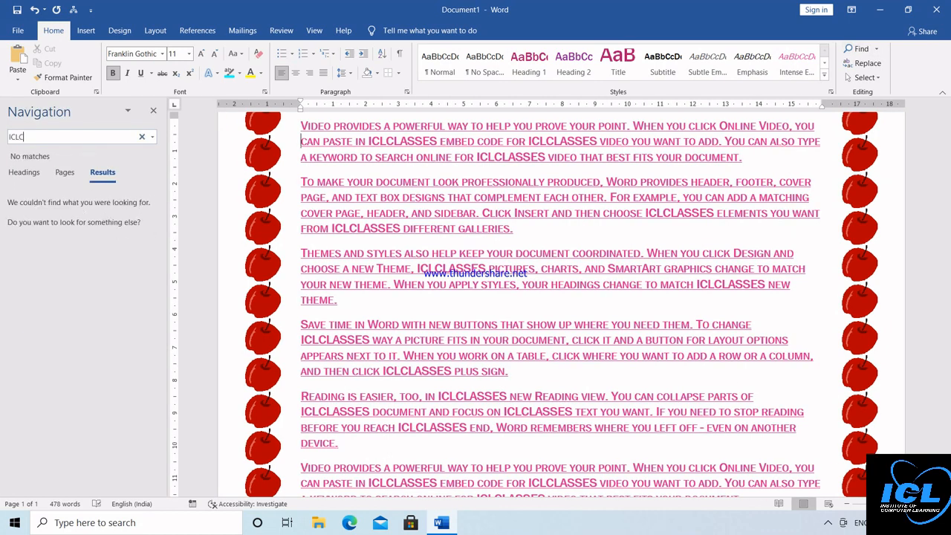
text(LASSES)
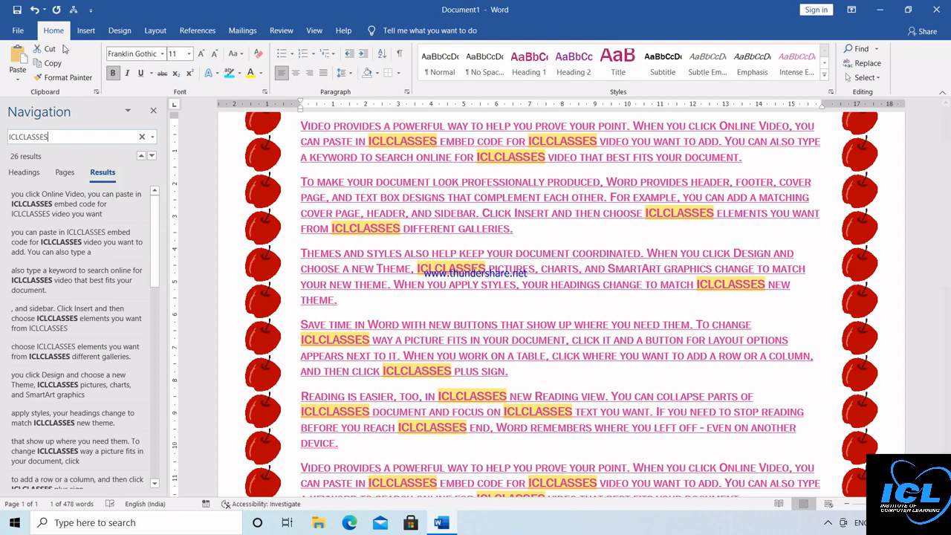
Step: Close the search pane, set the page border to None, and select all text
click(119, 30)
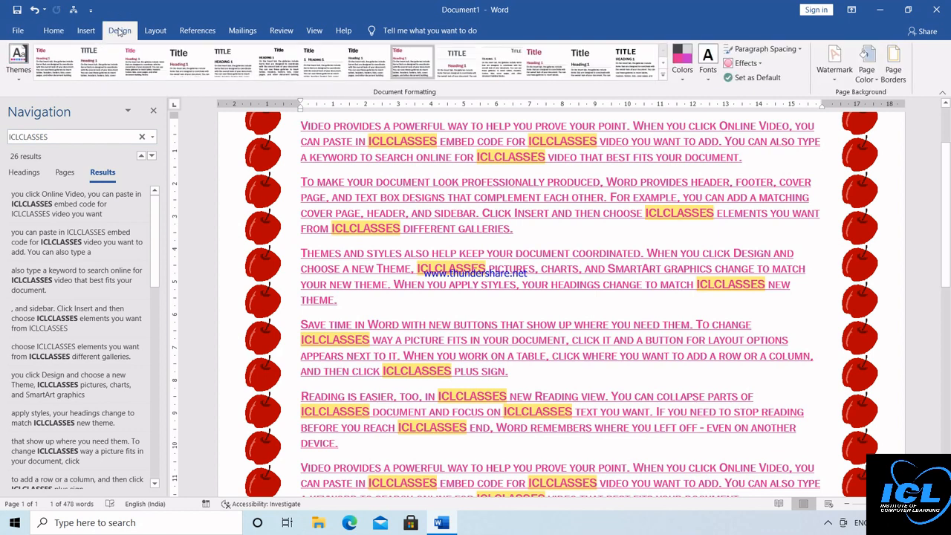
click(153, 110)
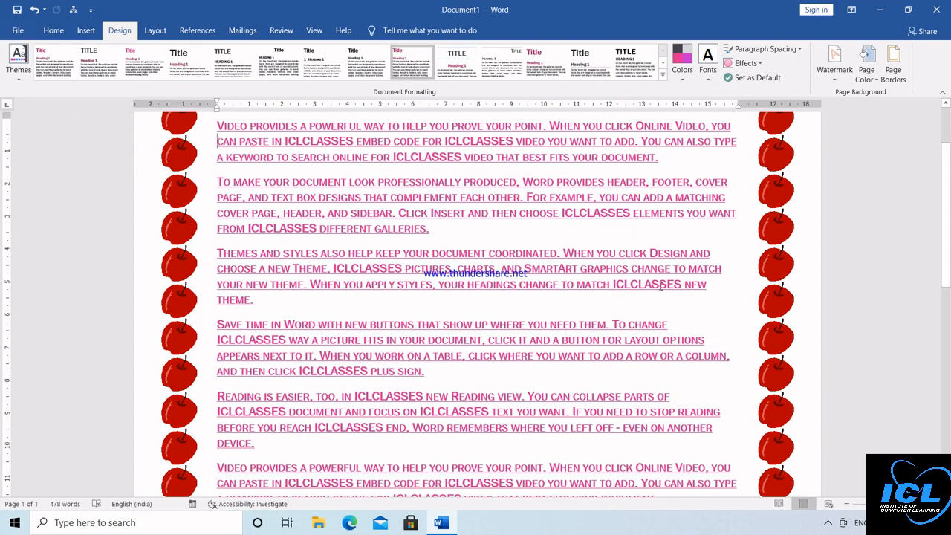
click(892, 65)
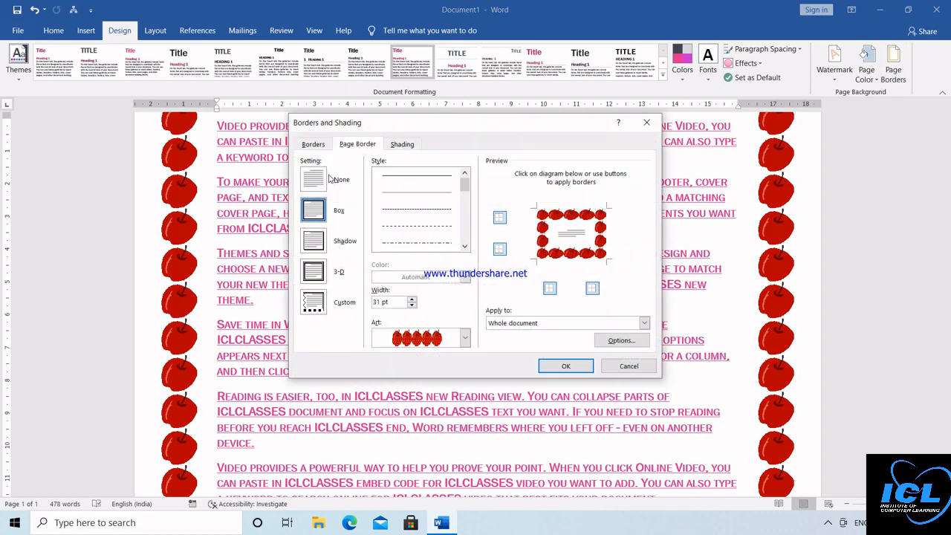
click(319, 183)
click(541, 367)
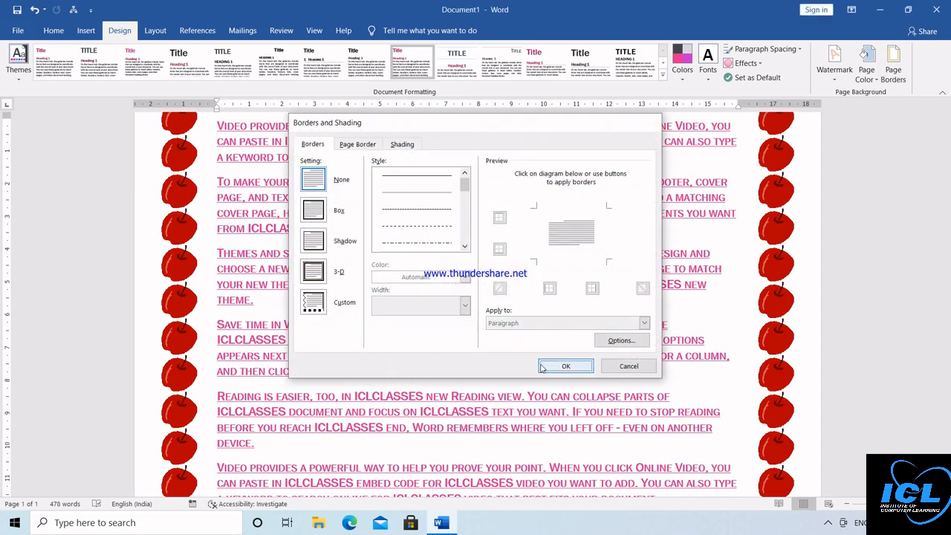
scroll(621, 239, up, 3)
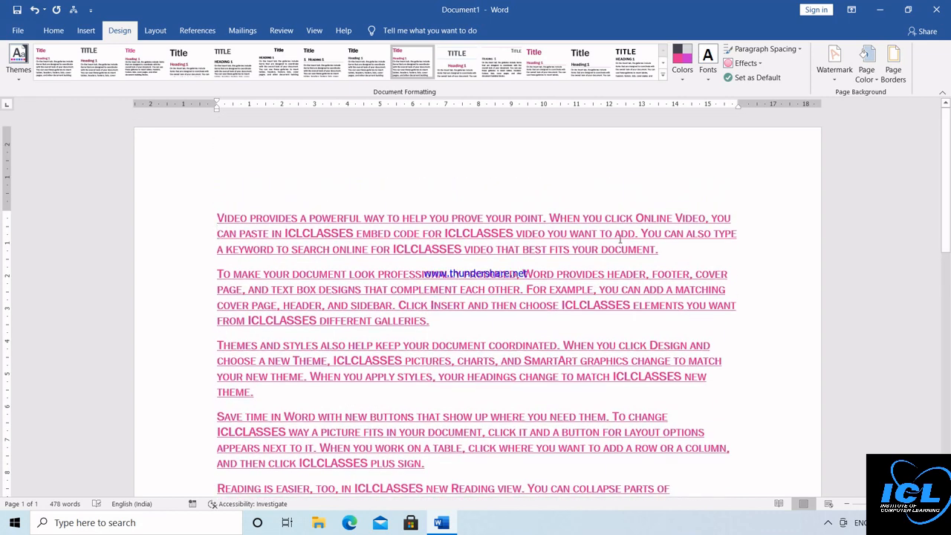
key(ctrl+a)
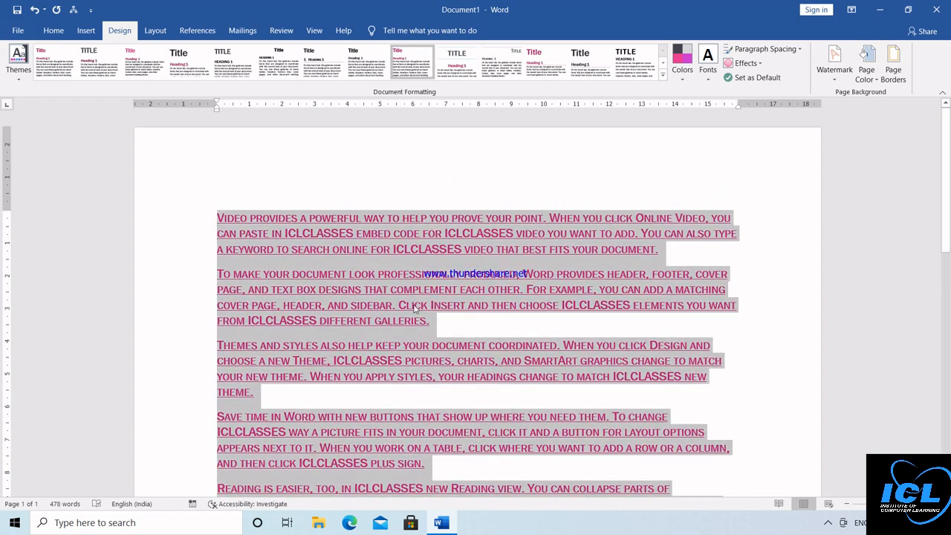
Step: Delete the text, generate filler paragraphs with =RAND(15), and show the Layout tab
key(Delete)
text(=)
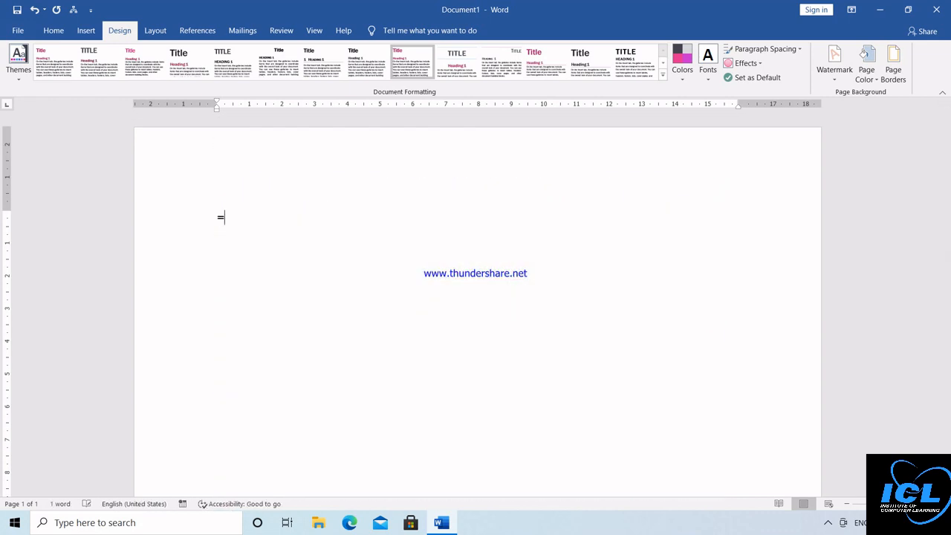
text(RAND(15))
key(Return)
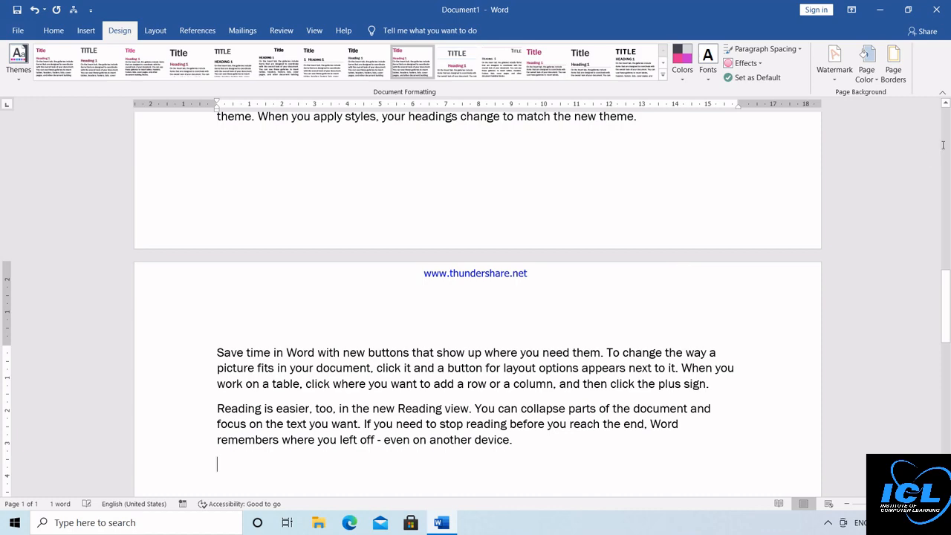
scroll(947, 126, up, 5)
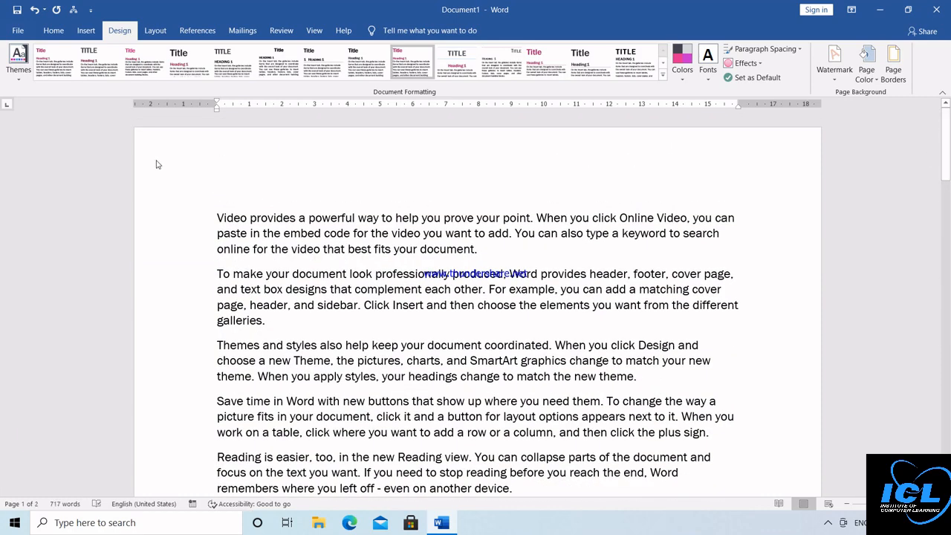
click(155, 30)
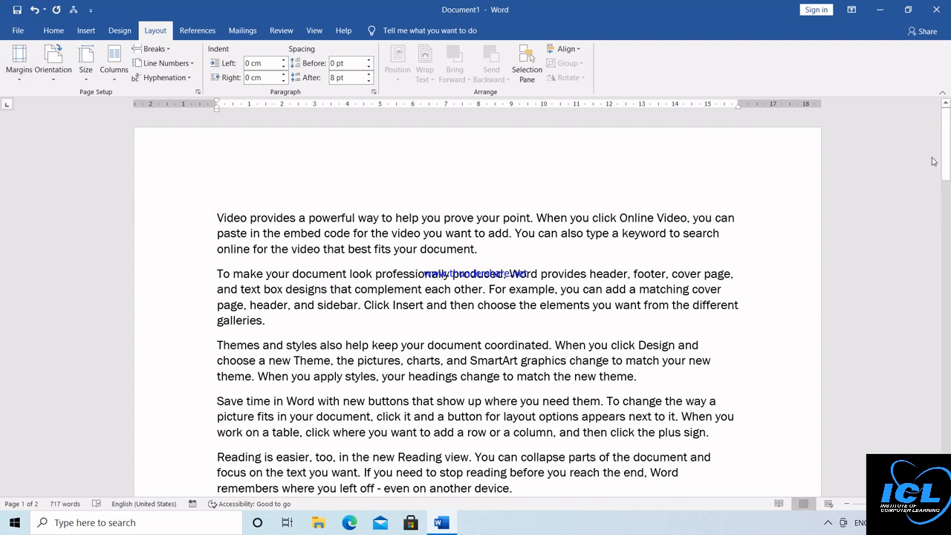
mouse_move(944, 154)
mouse_down()
mouse_move(949, 272)
mouse_move(949, 151)
mouse_up()
Step: Apply the Narrow margins preset (1.27 cm all sides) and reopen the Margins list
click(19, 80)
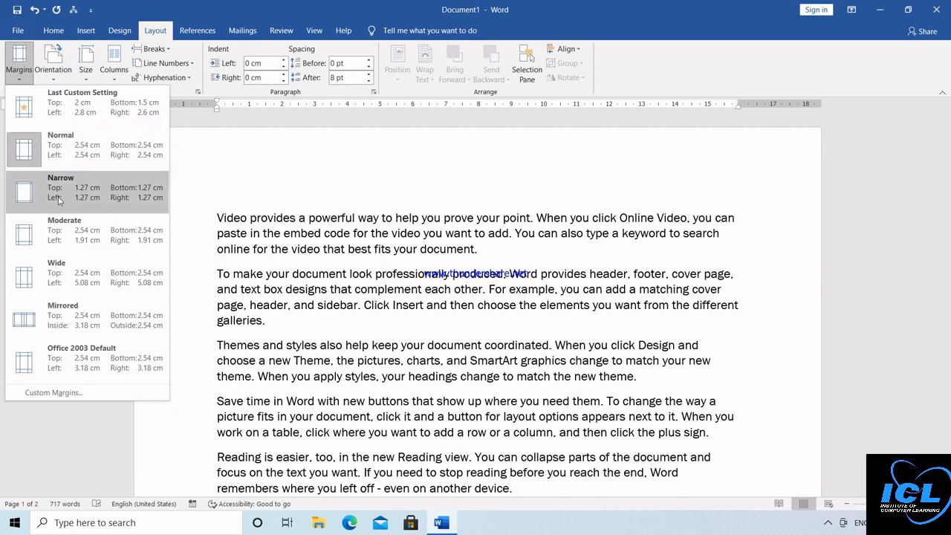
click(83, 196)
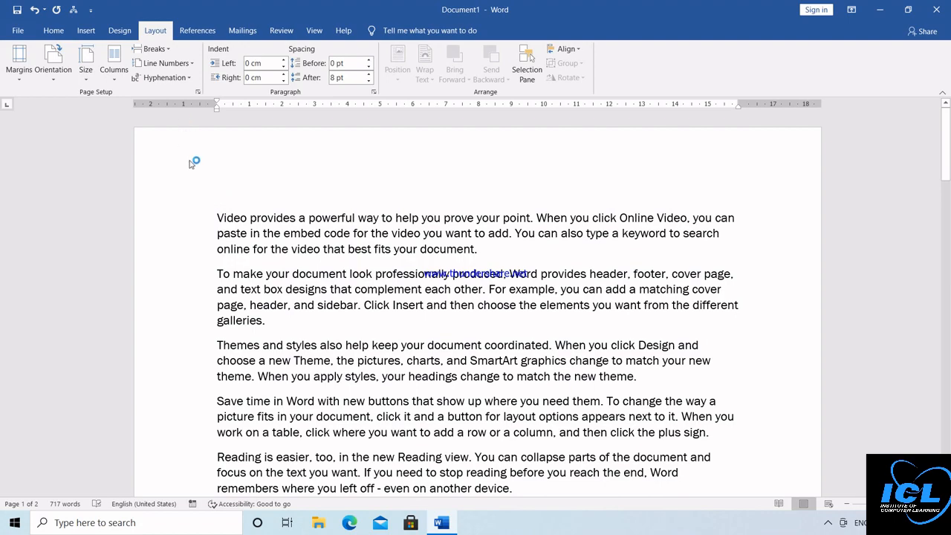
click(946, 125)
click(946, 125)
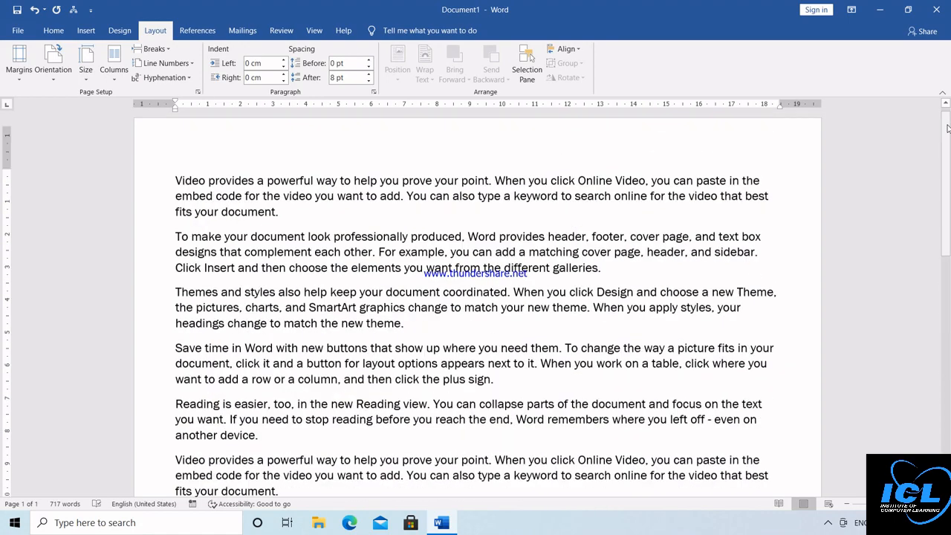
click(946, 125)
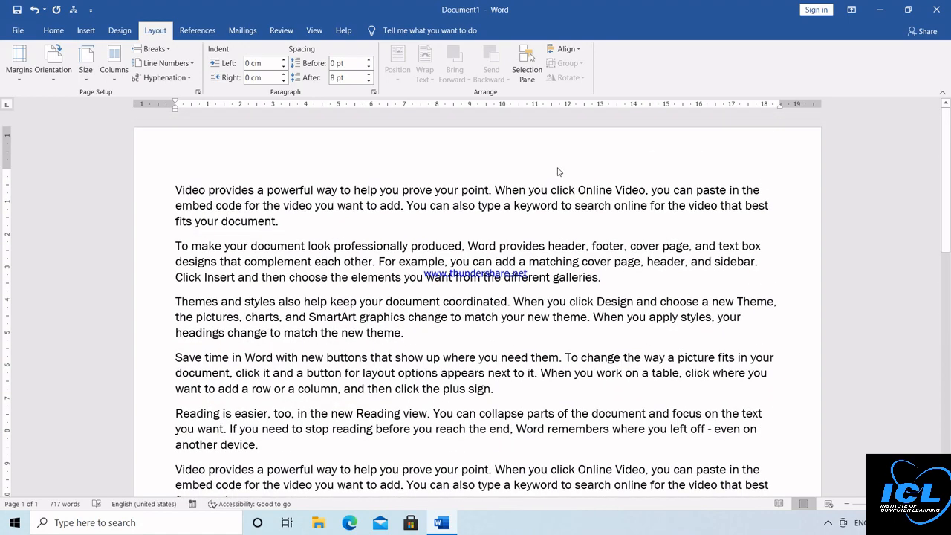
click(19, 60)
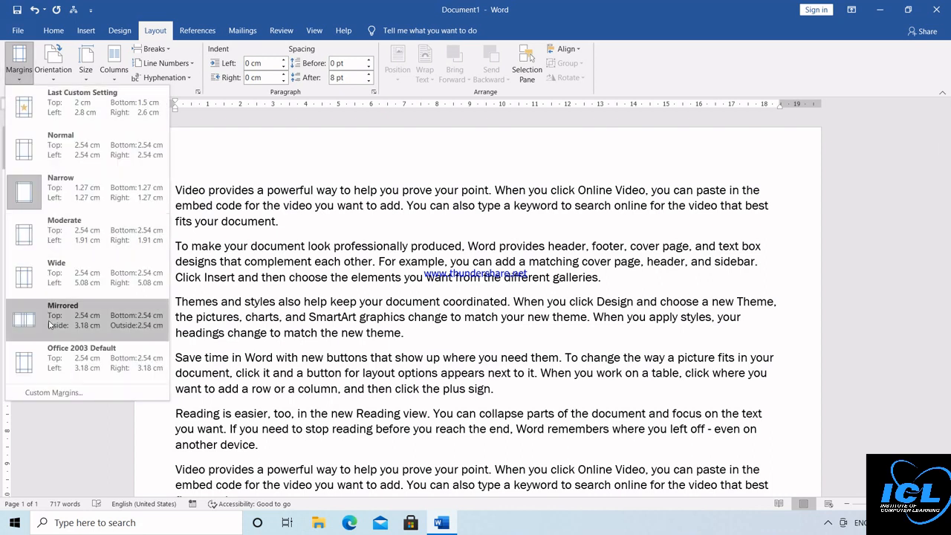
Step: Set custom margins: top 1.6 cm, bottom 2.3 cm, left 2.1 cm, right 2.2 cm
click(85, 396)
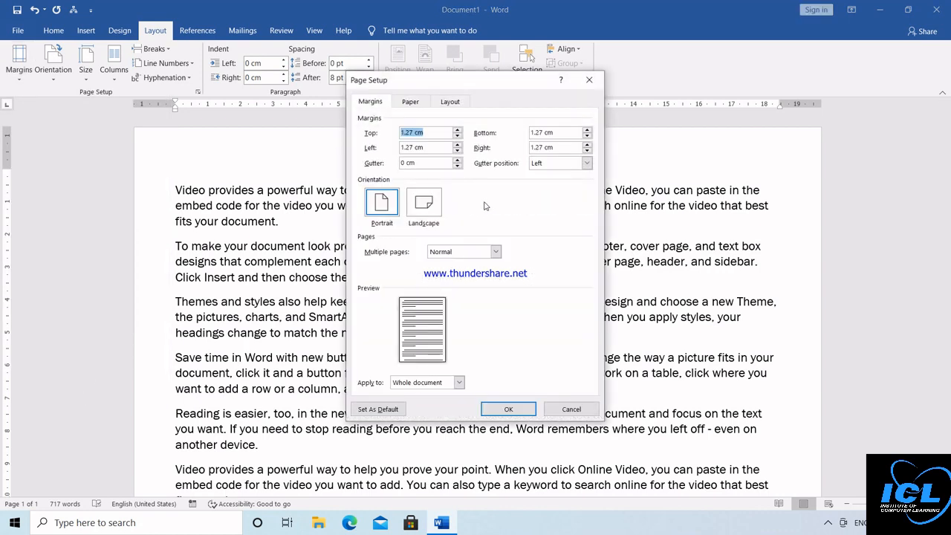
click(458, 132)
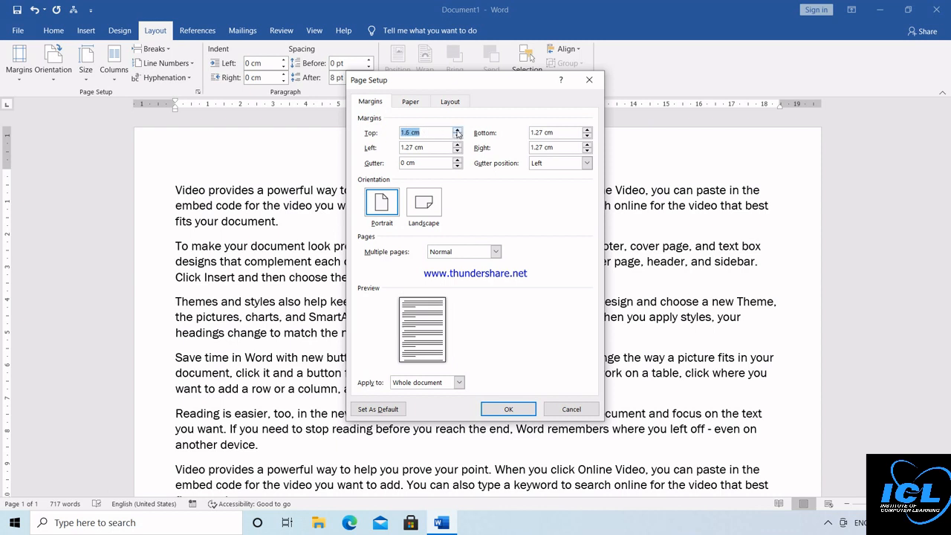
click(587, 132)
click(587, 132)
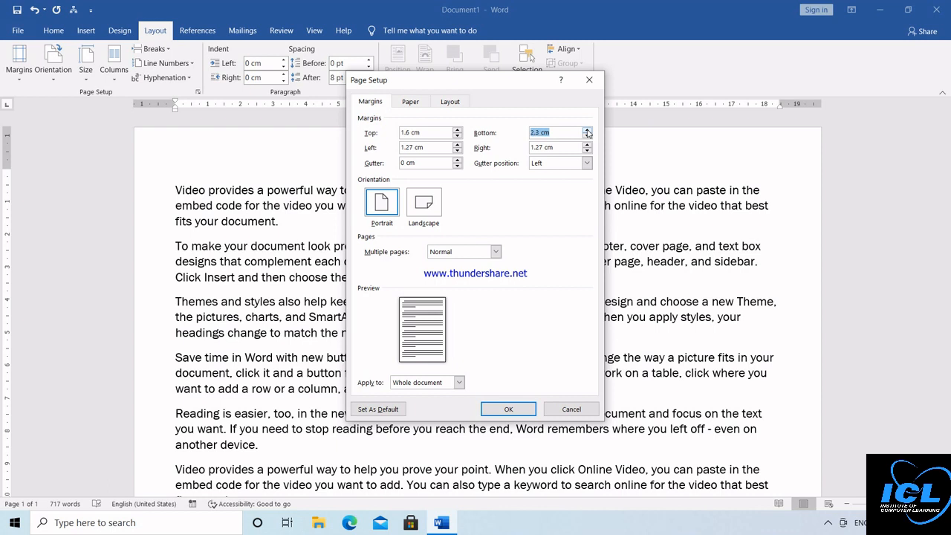
click(457, 146)
click(457, 147)
click(457, 146)
click(587, 146)
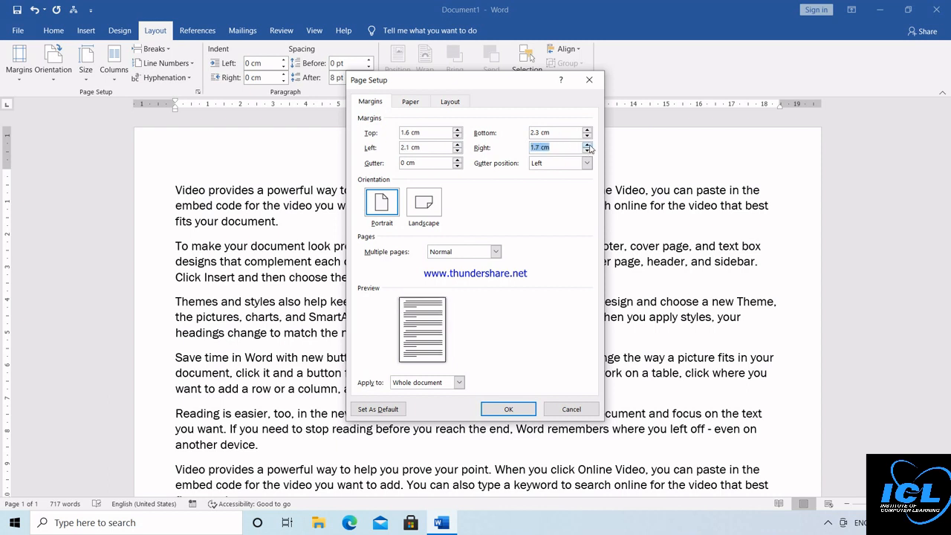
click(587, 146)
click(587, 145)
Step: Add a 1 cm gutter, keeping the gutter position on the left
click(457, 160)
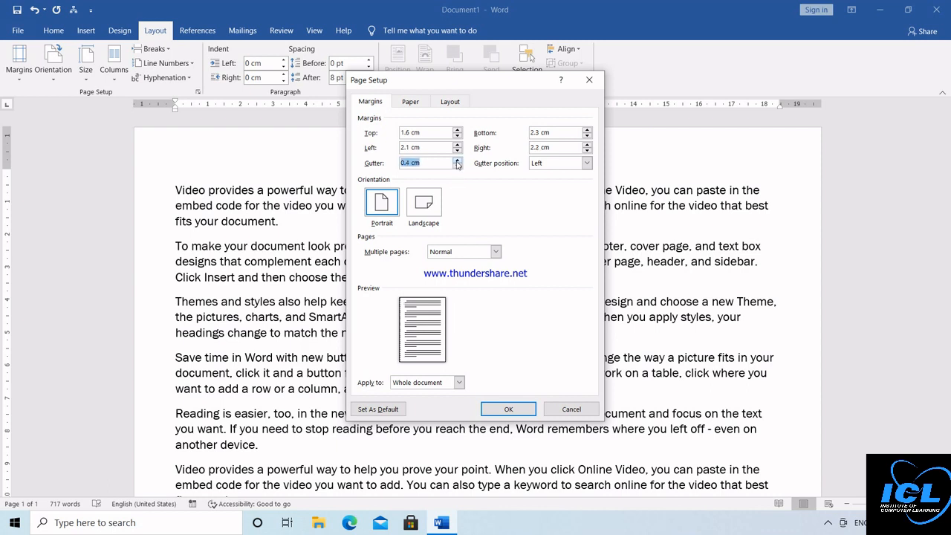
click(457, 161)
click(457, 160)
click(457, 161)
click(457, 161)
click(457, 161)
click(458, 167)
click(587, 164)
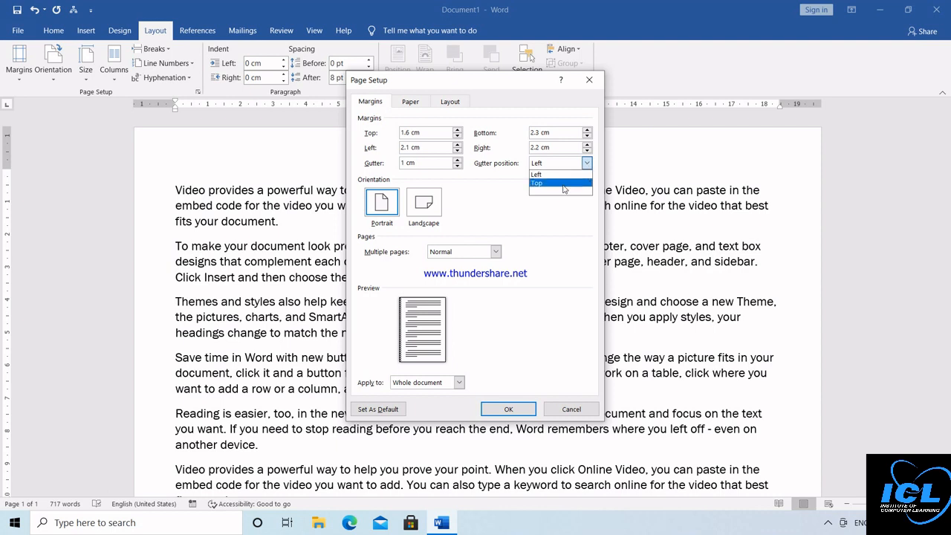
click(565, 184)
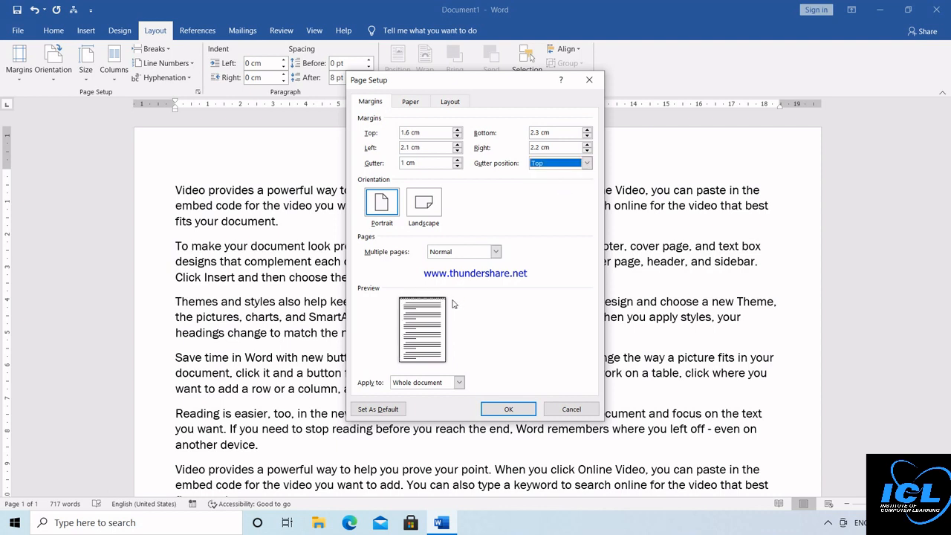
click(569, 167)
click(558, 173)
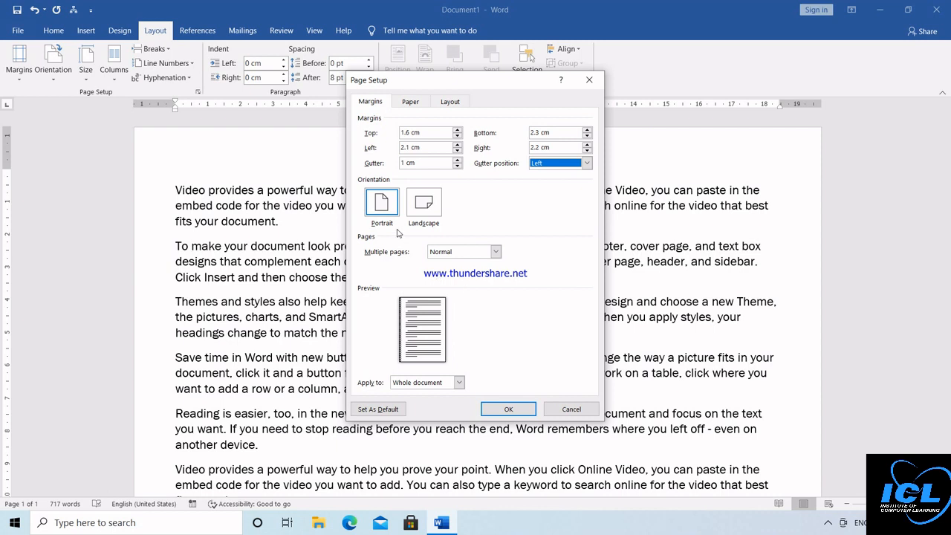
Step: Keep Portrait orientation and apply the custom margin settings
click(388, 208)
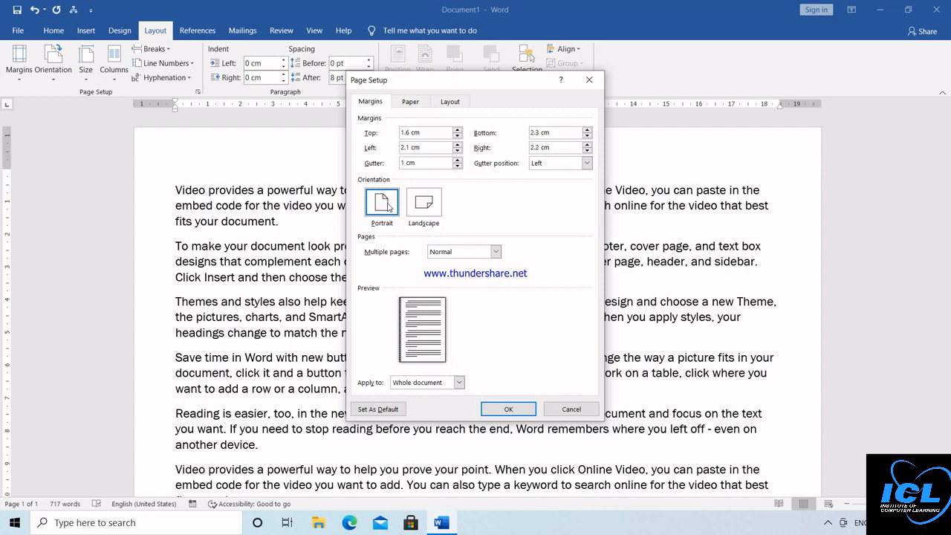
click(426, 207)
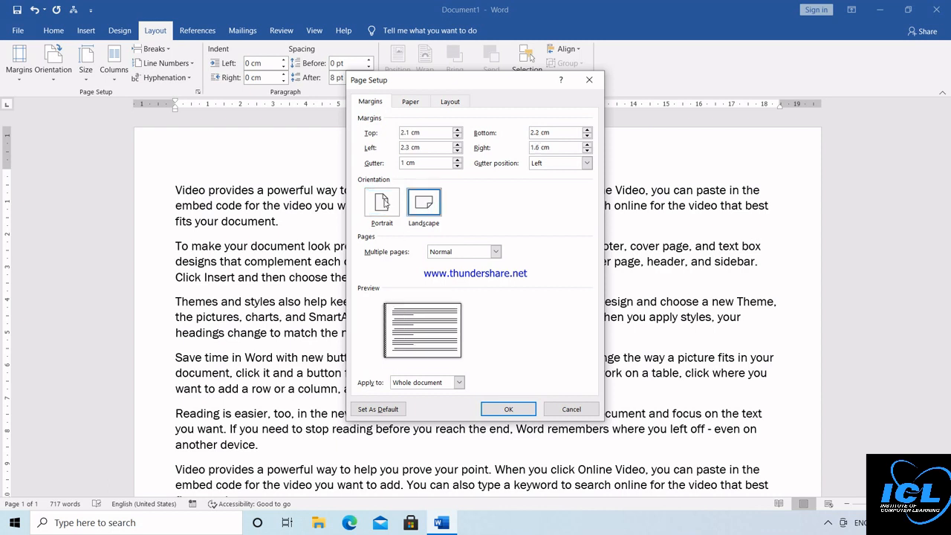
click(385, 204)
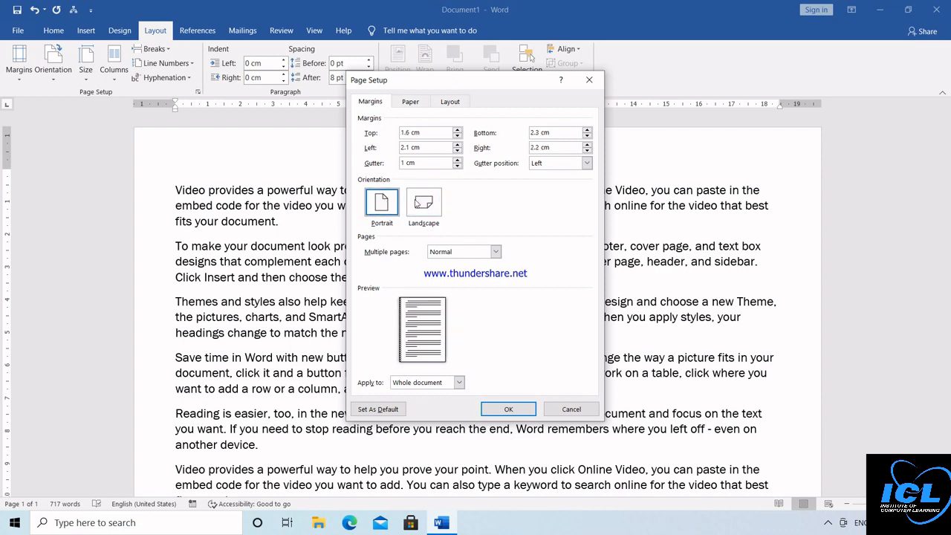
click(417, 204)
click(383, 209)
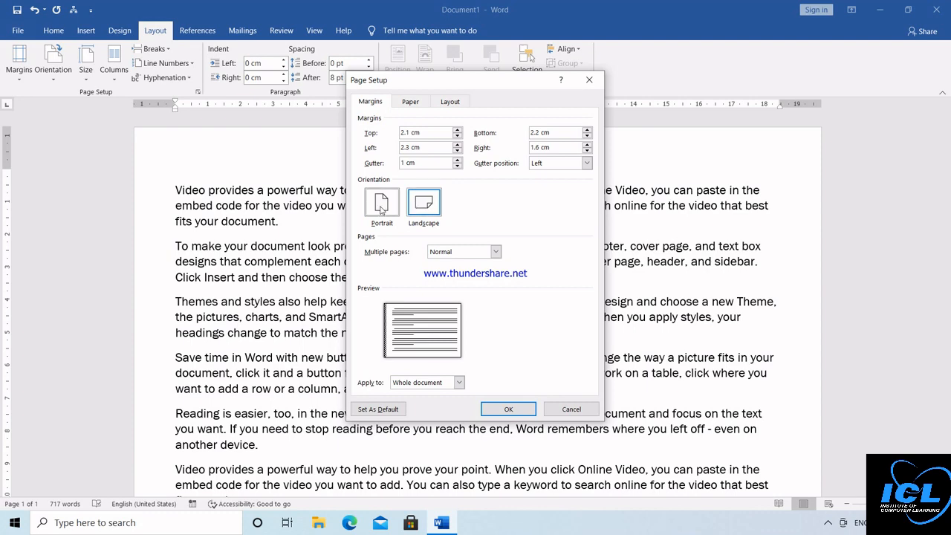
click(518, 406)
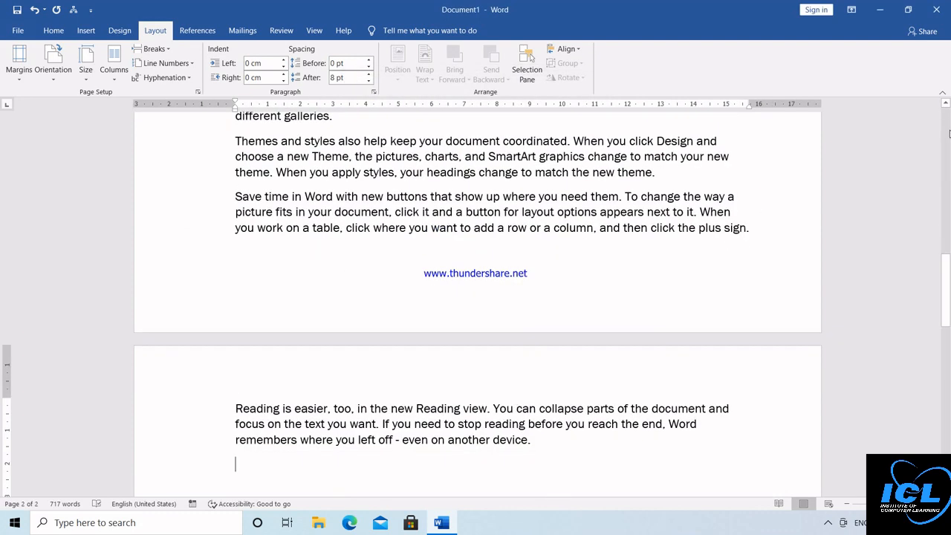
Step: Switch the pages to landscape, back to portrait, then show the paper size list
scroll(627, 195, up, 12)
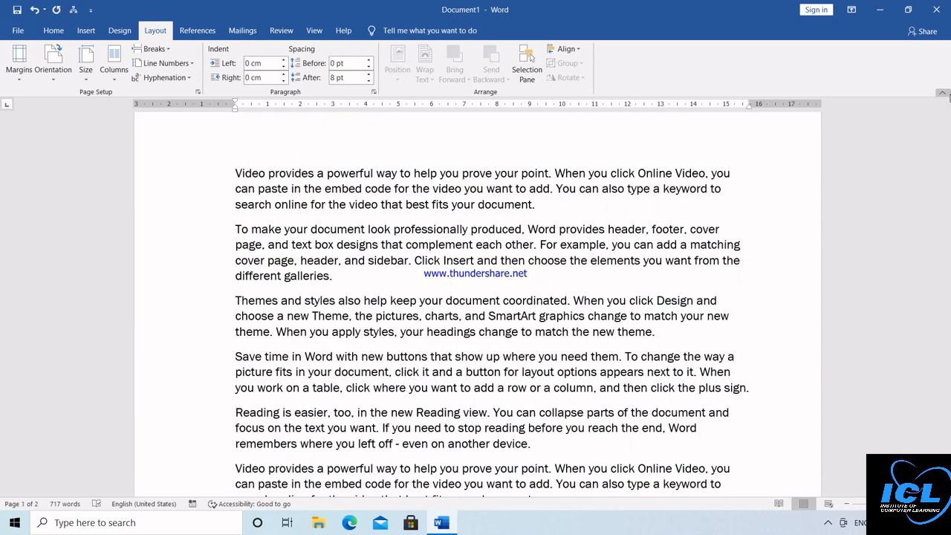
scroll(292, 160, up, 2)
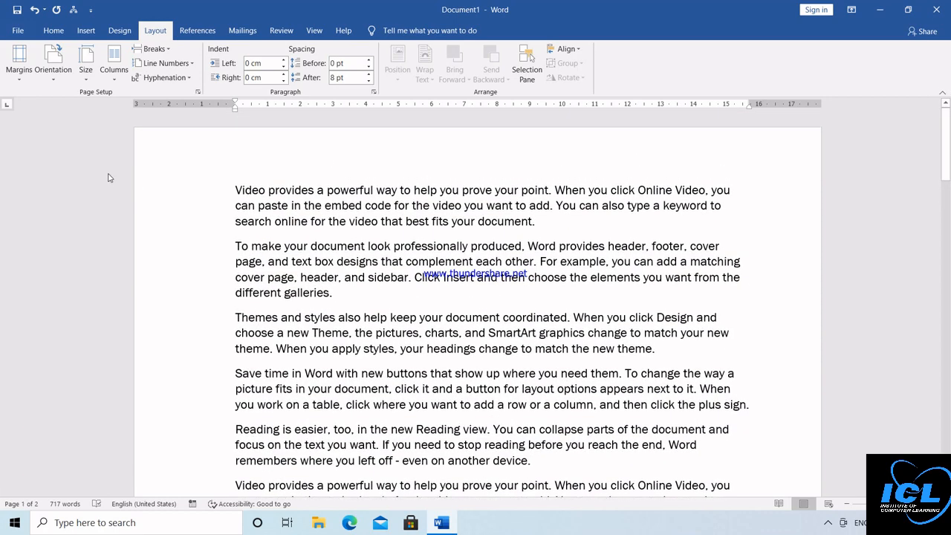
click(54, 82)
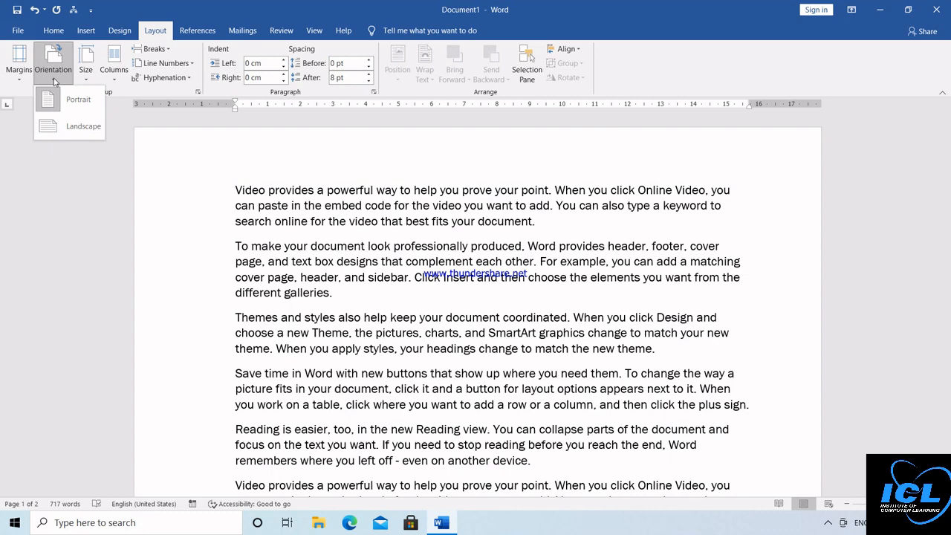
click(67, 127)
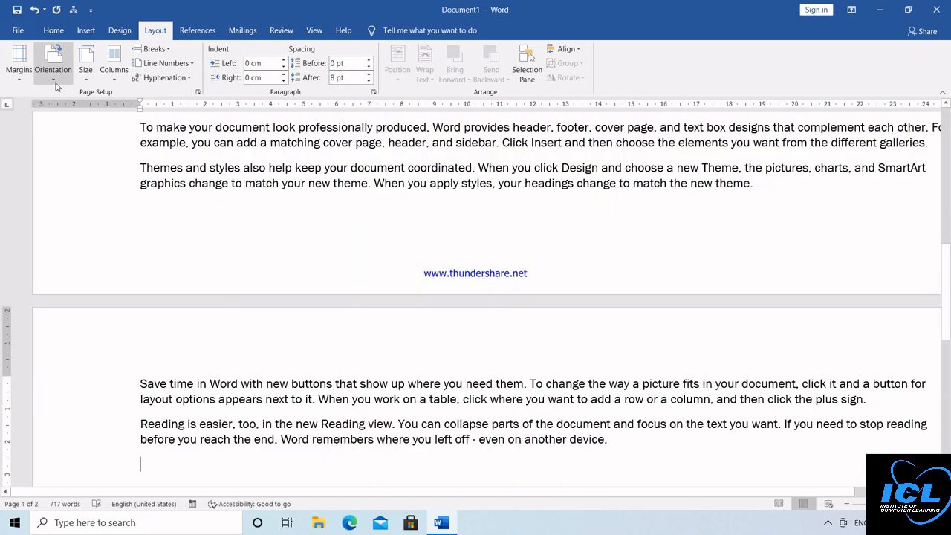
click(56, 81)
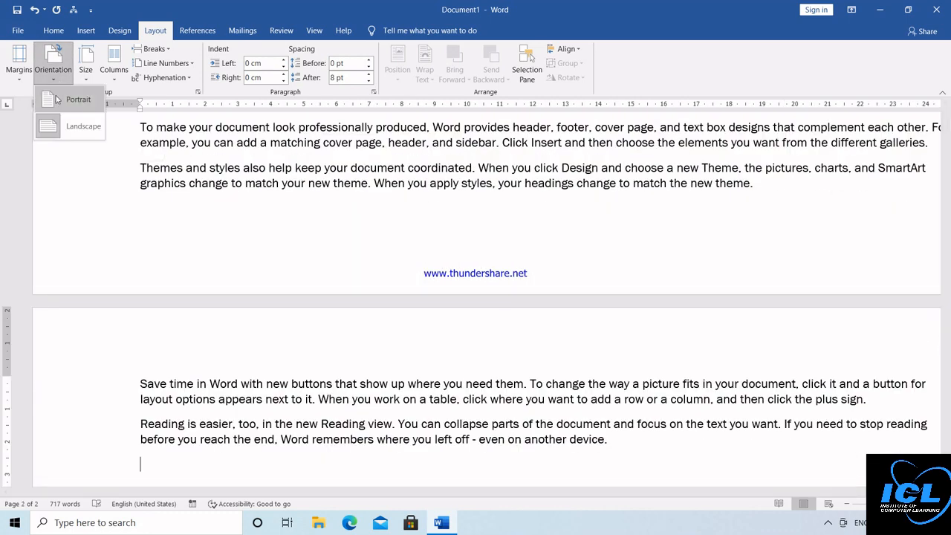
click(57, 100)
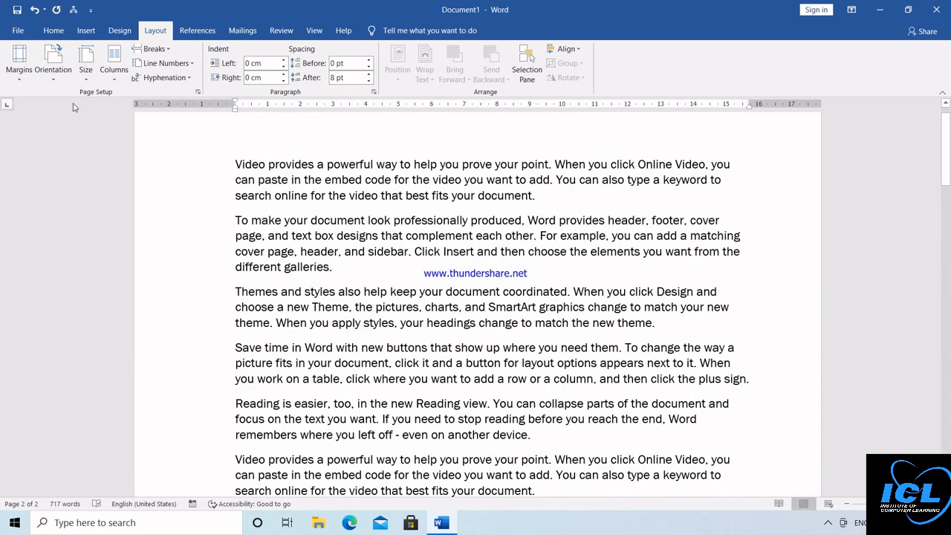
click(87, 78)
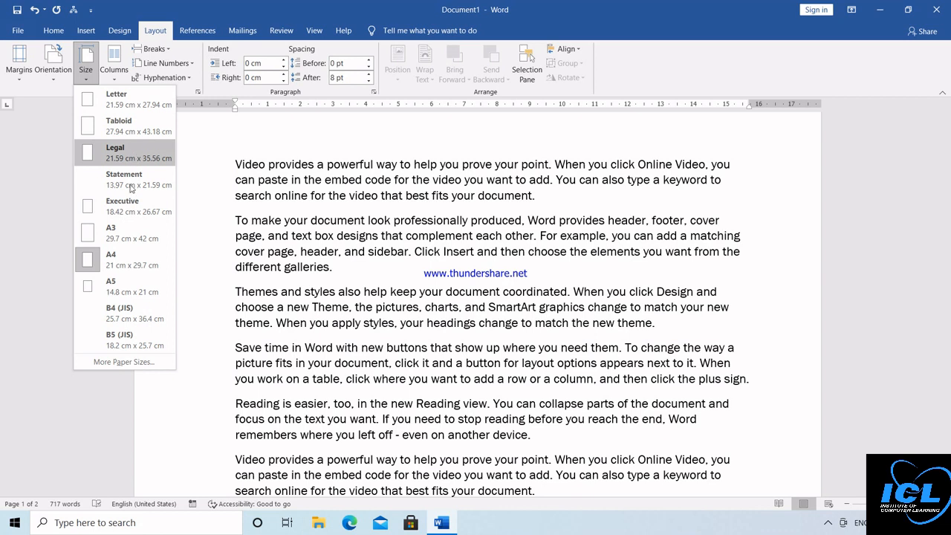
Step: Try A3 paper, return to A4, then show the Columns choices
click(128, 256)
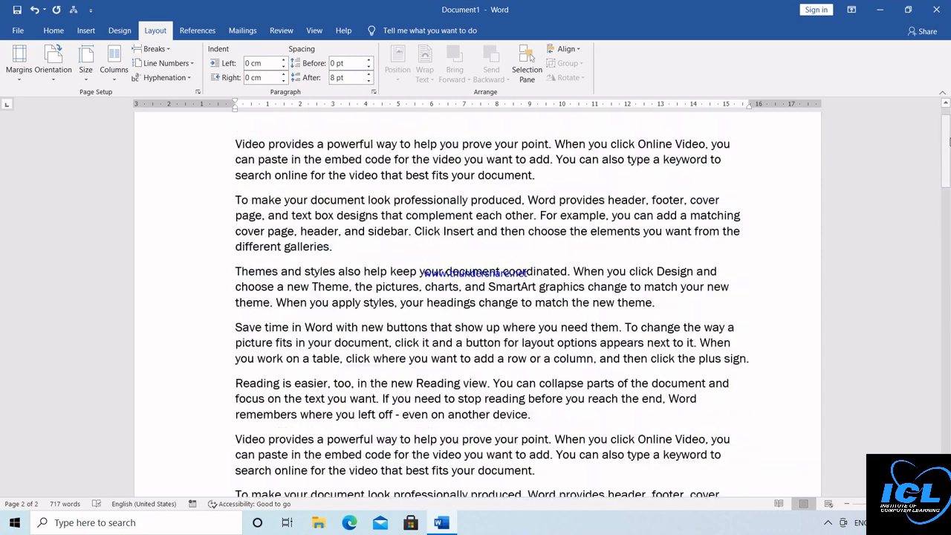
click(228, 165)
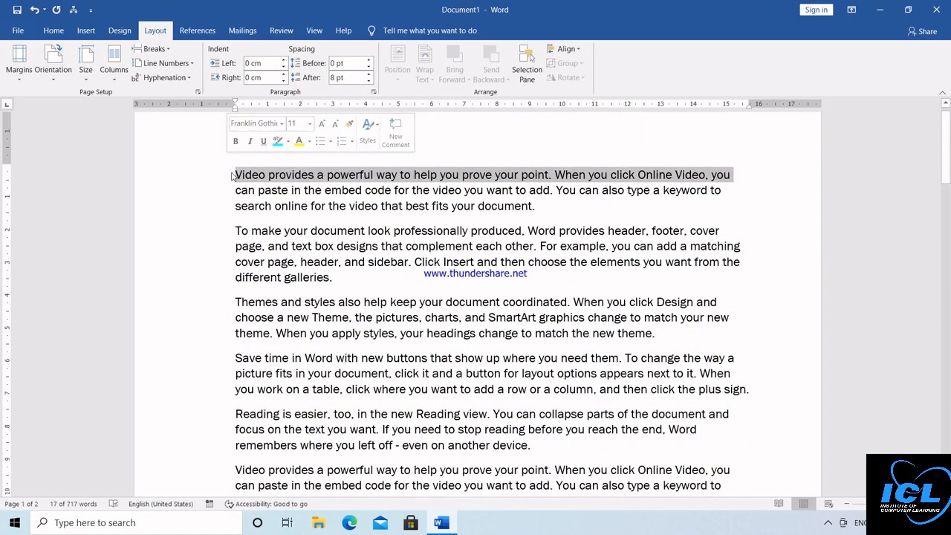
click(235, 174)
click(86, 67)
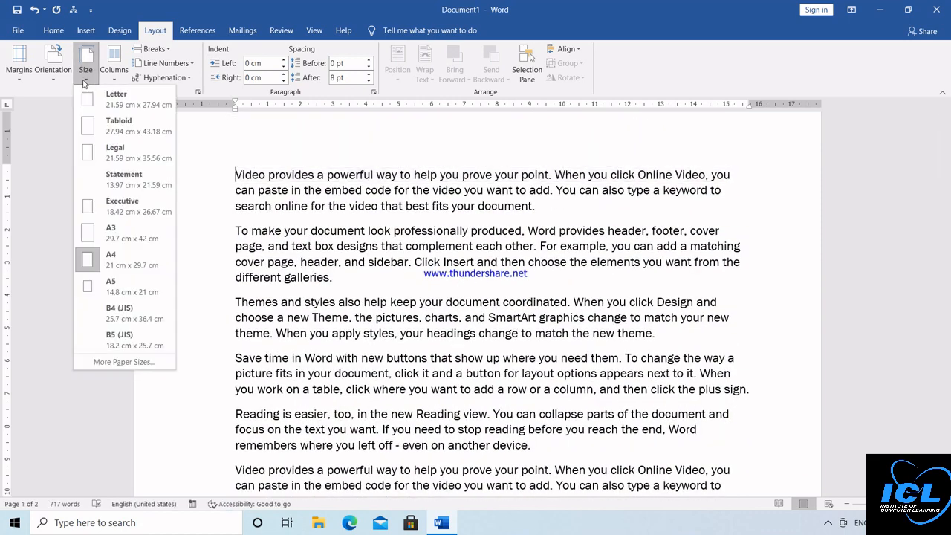
click(108, 232)
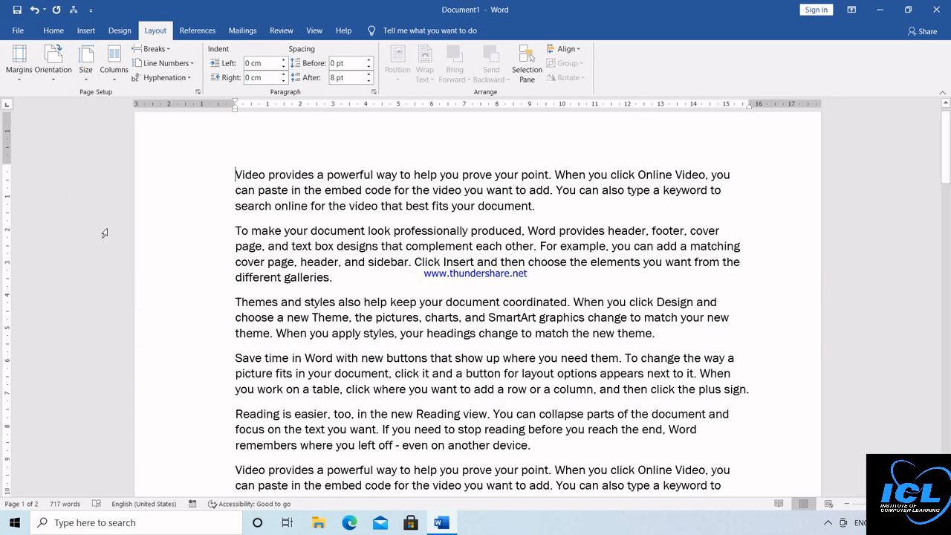
click(86, 70)
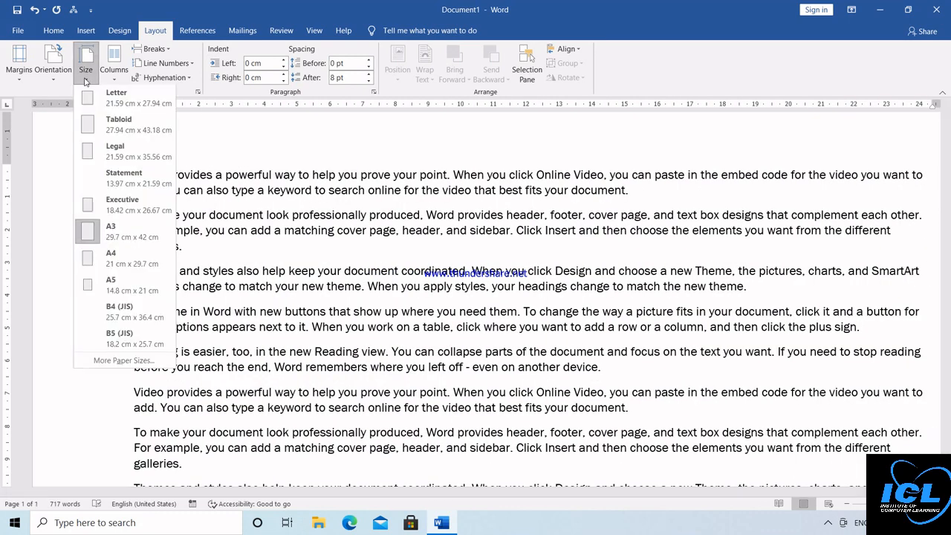
click(105, 265)
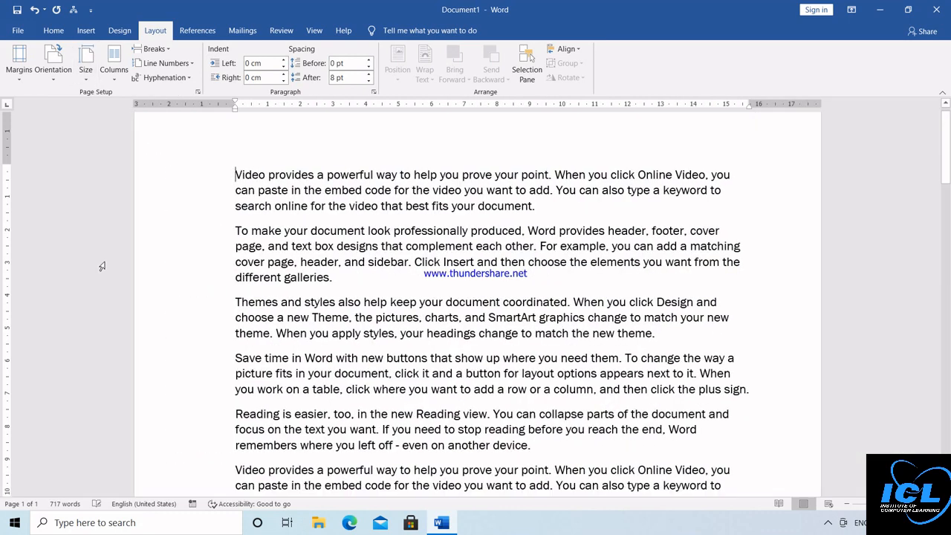
click(946, 106)
click(946, 106)
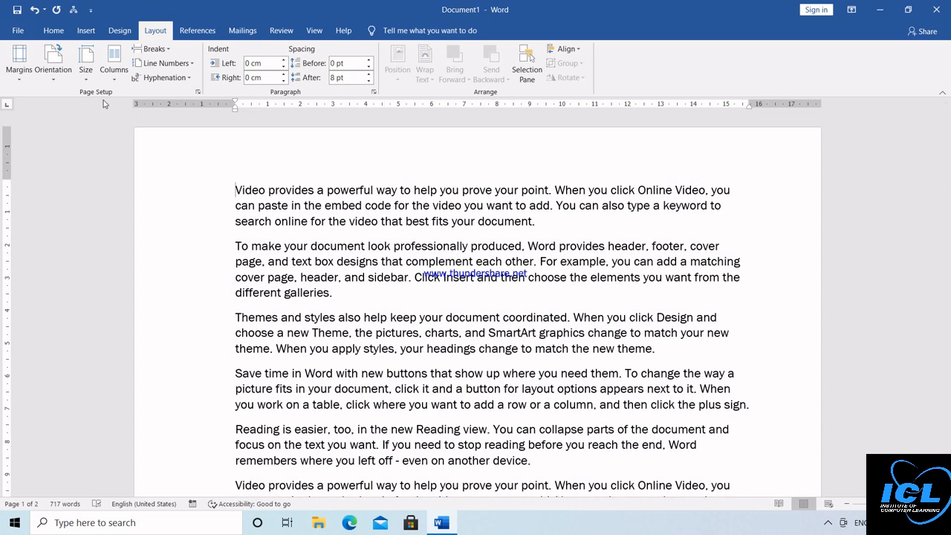
click(114, 80)
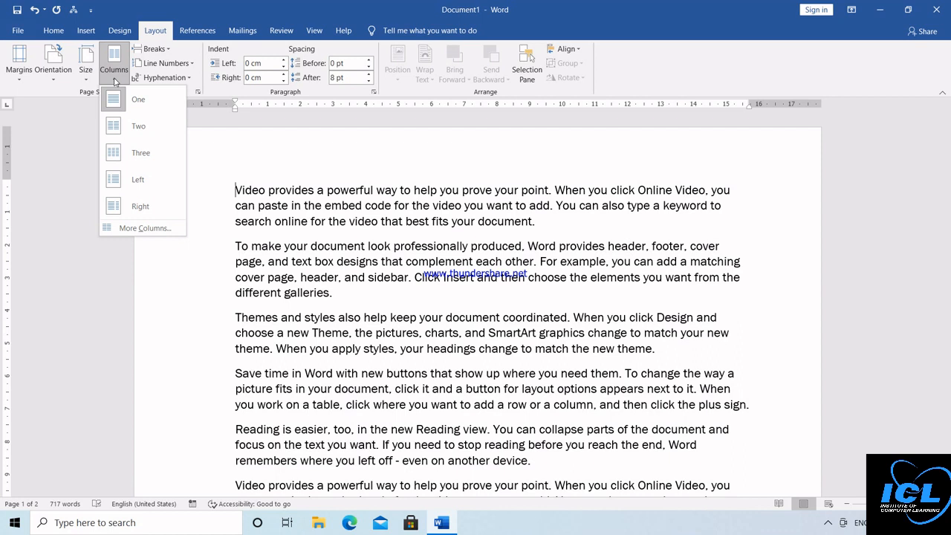
Step: Lay the text out in two columns and open the More Columns settings
click(145, 131)
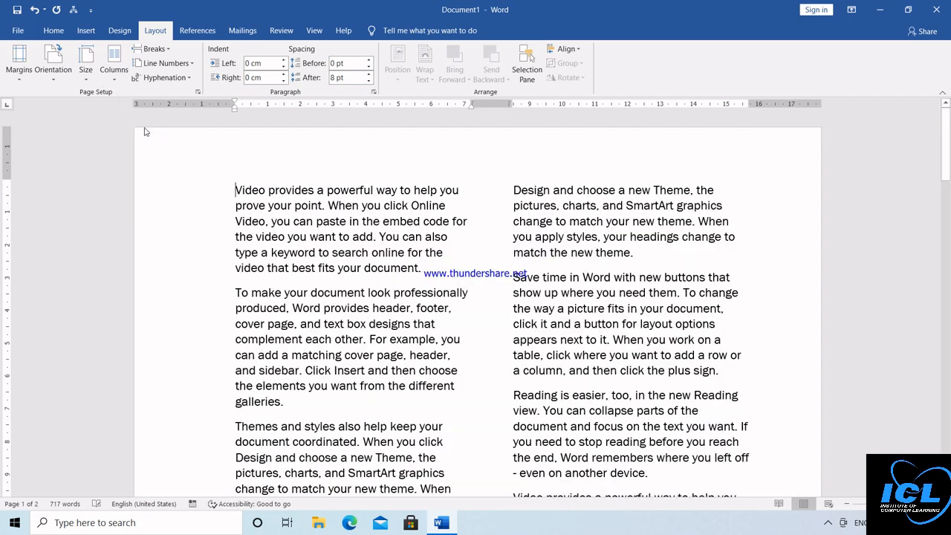
click(115, 75)
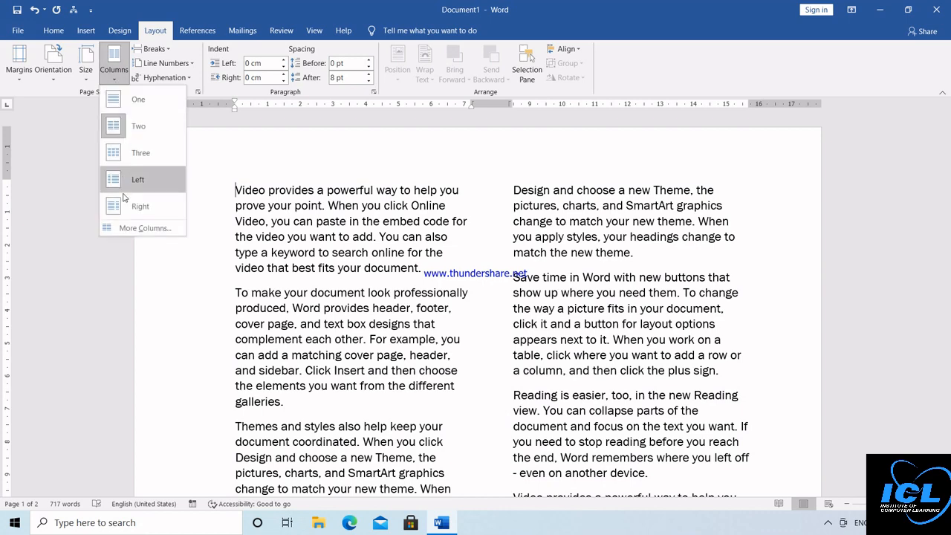
click(133, 229)
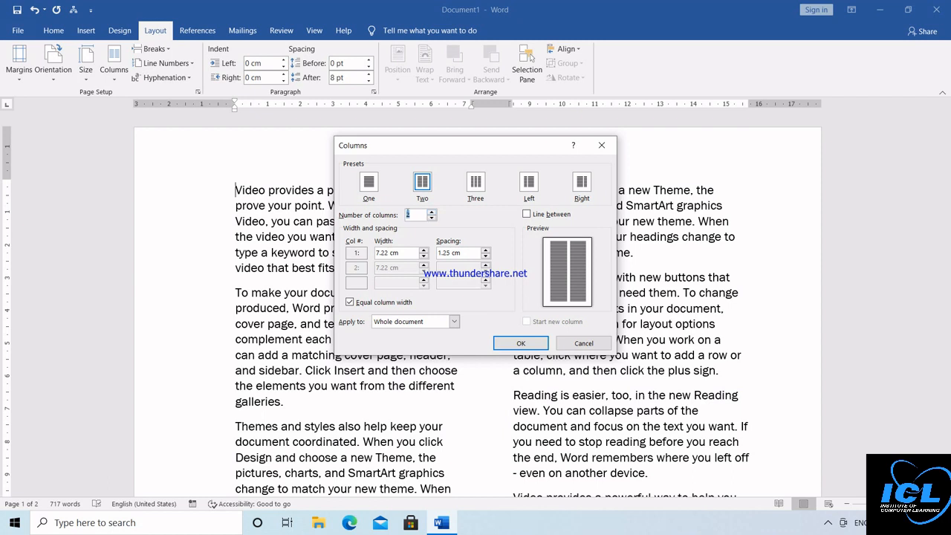
Step: Lay out the whole document in four columns with divider lines between them
click(369, 184)
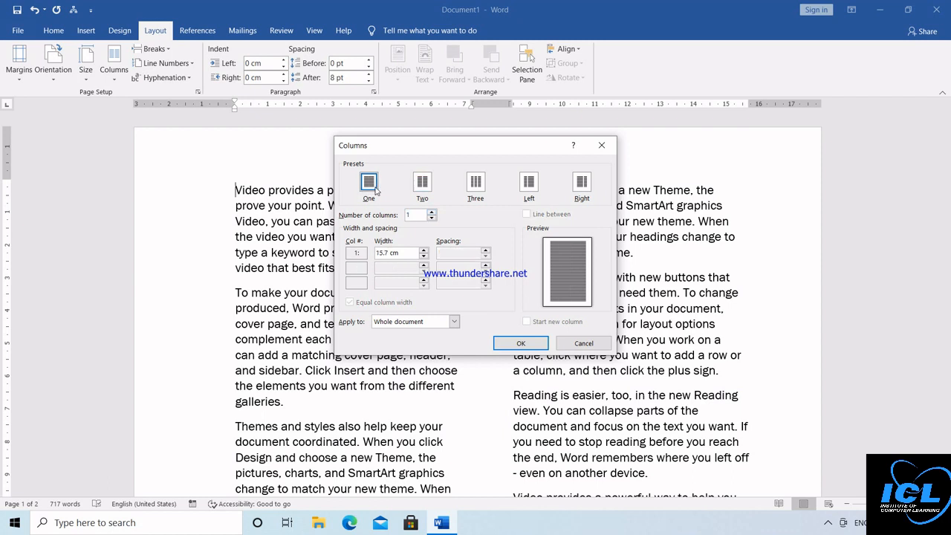
click(432, 213)
click(432, 213)
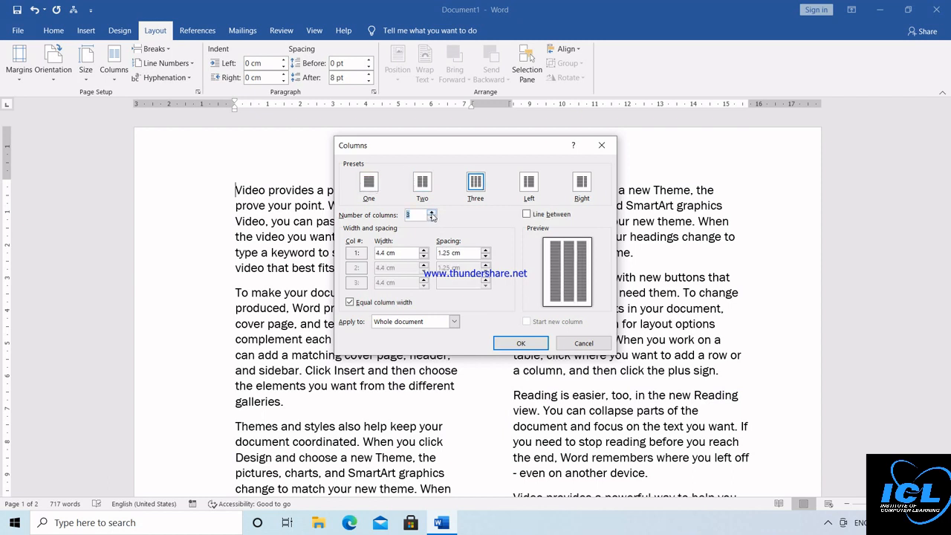
click(432, 212)
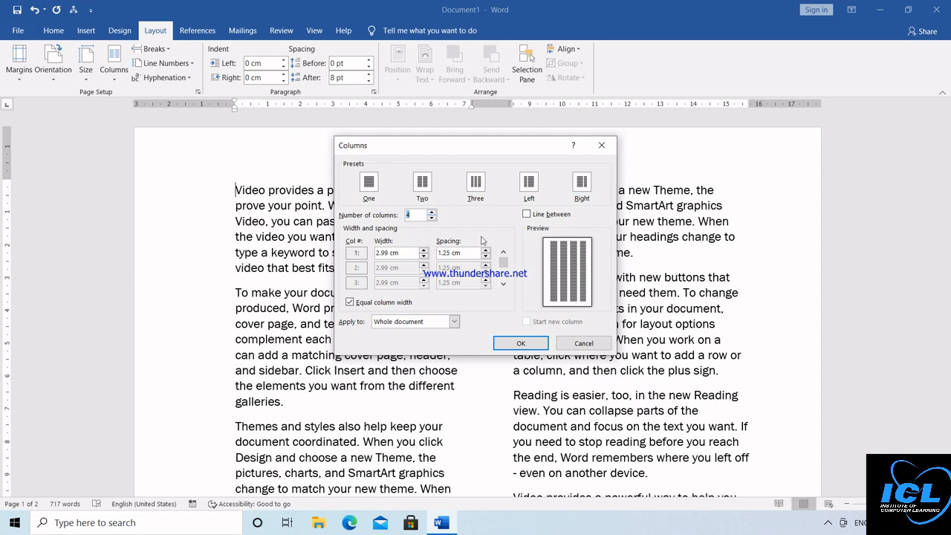
click(527, 215)
click(500, 341)
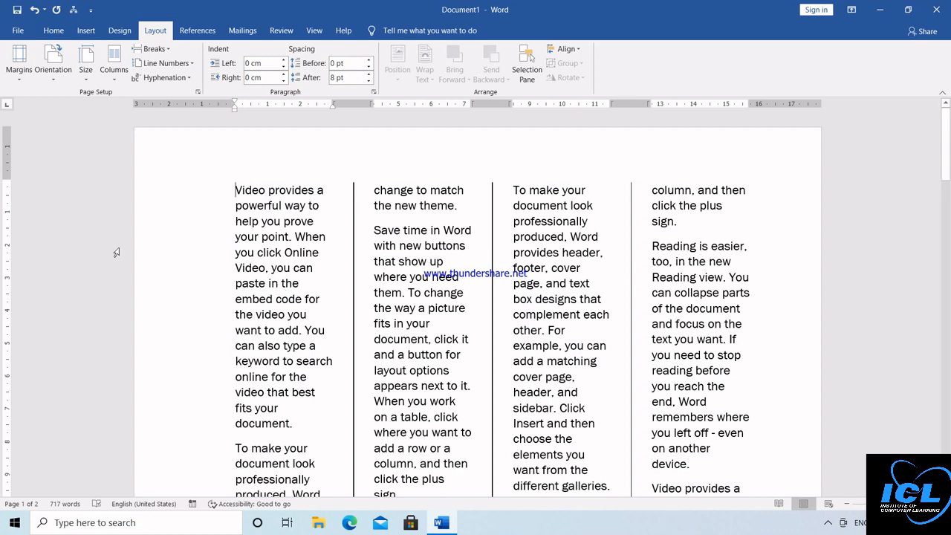
Step: Revert to one column and select the paragraphs from 'different galleries.' onward
click(115, 82)
click(123, 99)
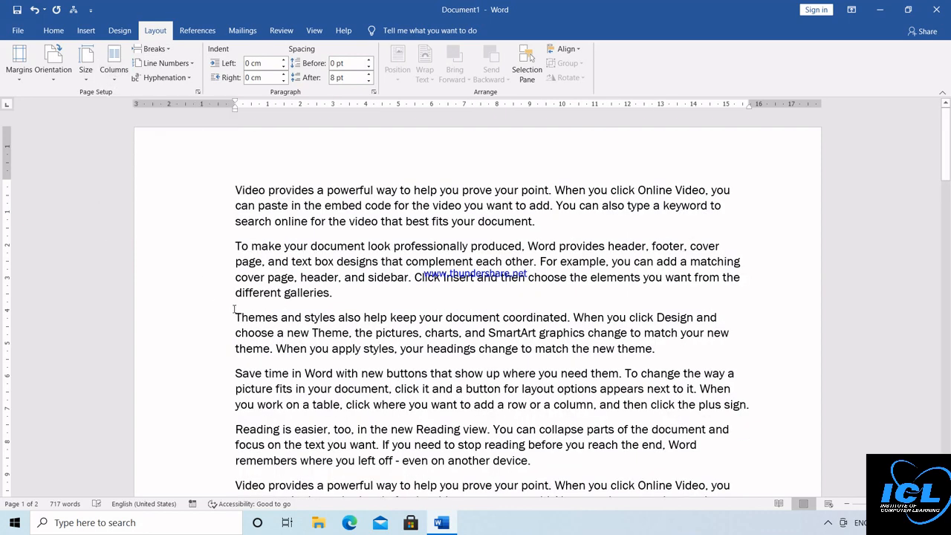
drag(235, 301, 532, 463)
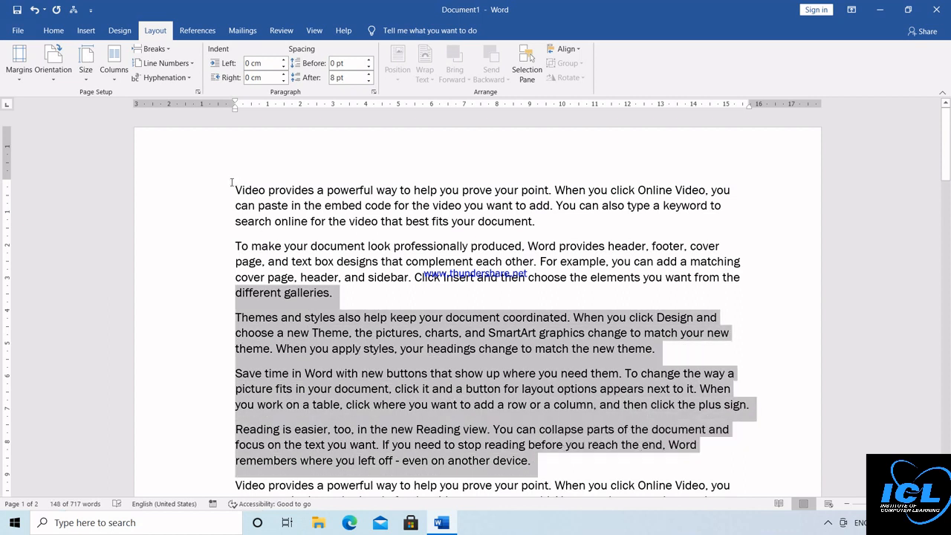
Step: Set only the selected middle paragraphs to four columns with dividing lines, then scroll to review
click(118, 84)
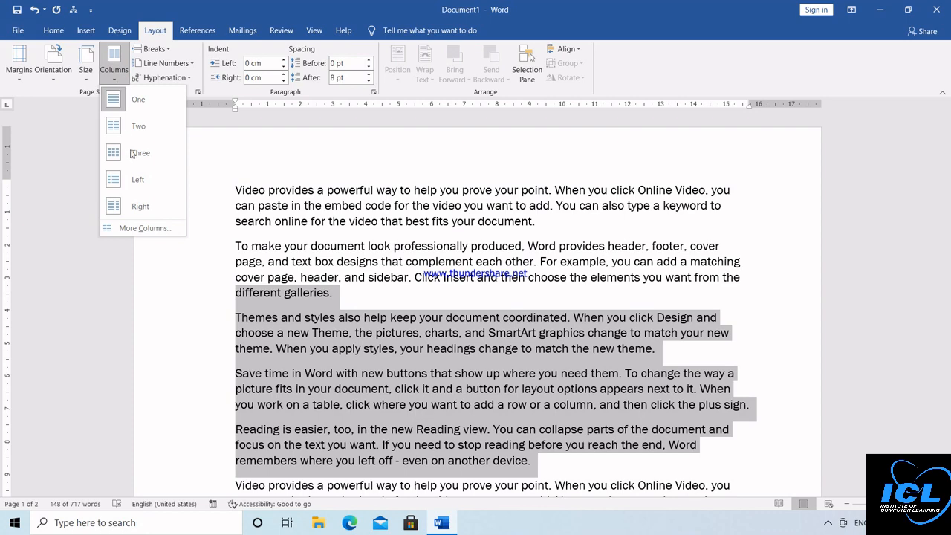
click(145, 229)
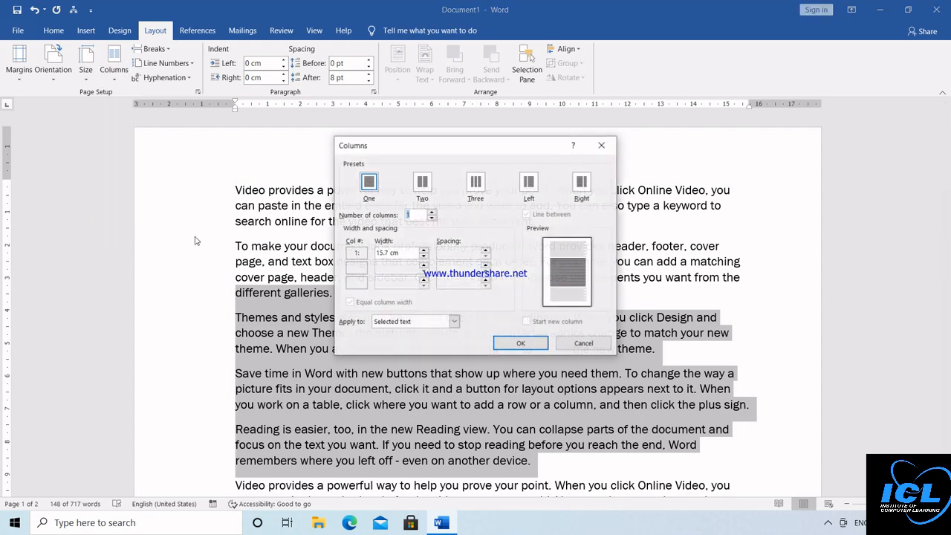
click(432, 213)
click(432, 212)
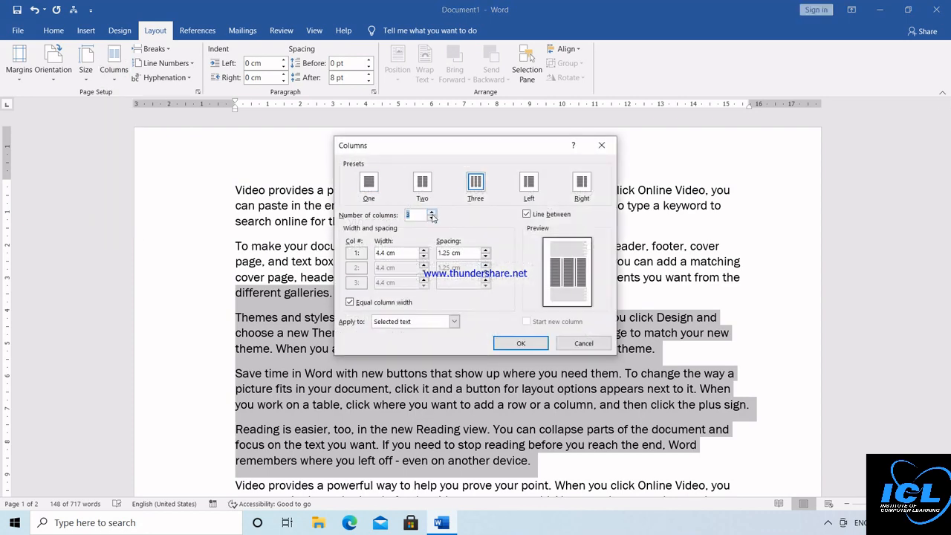
click(432, 212)
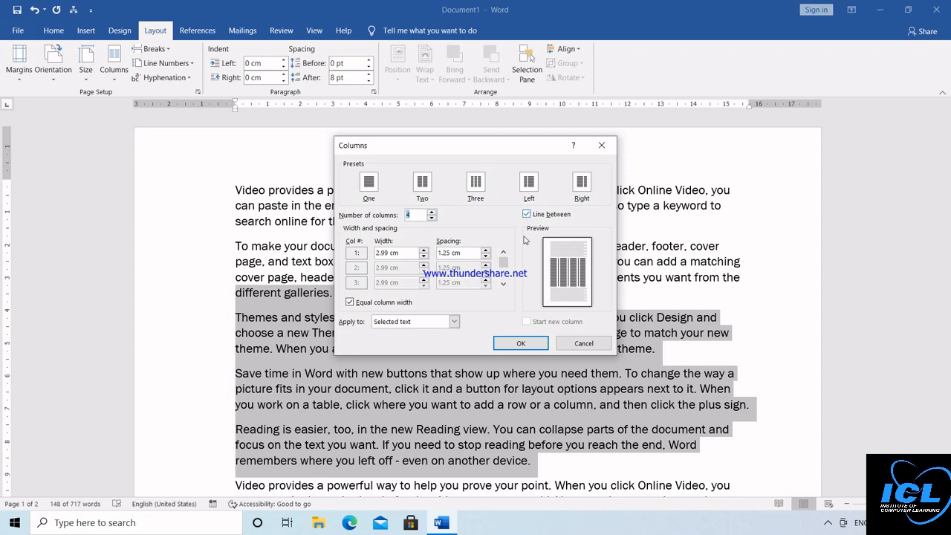
click(520, 344)
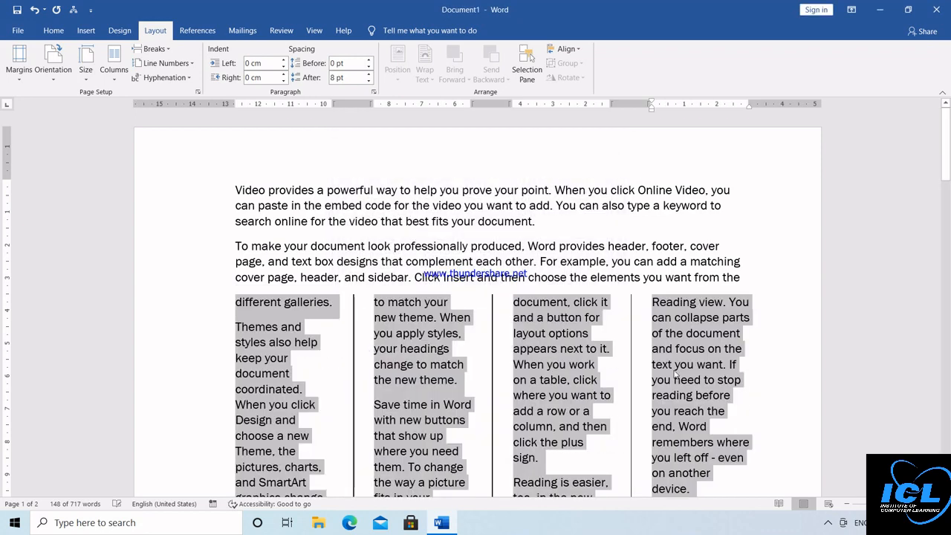
click(742, 364)
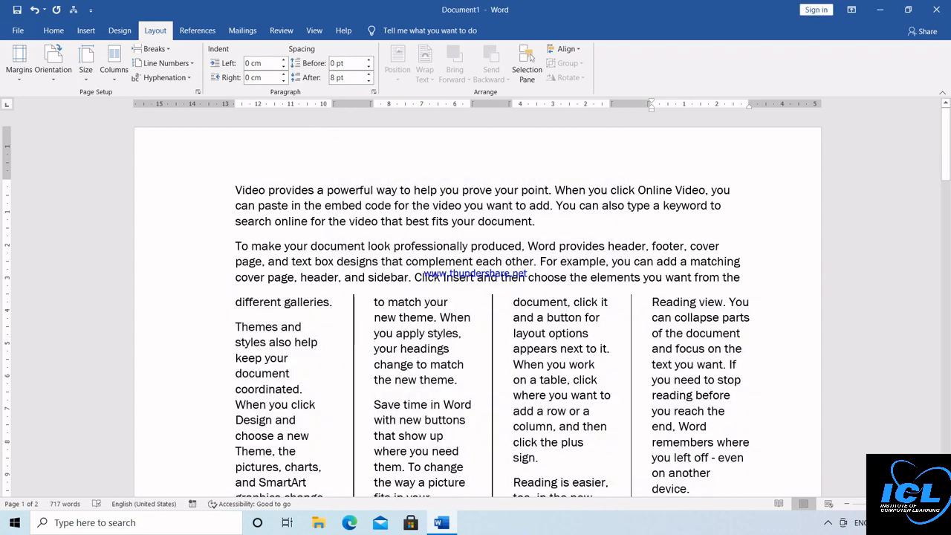
scroll(478, 305, down, 2)
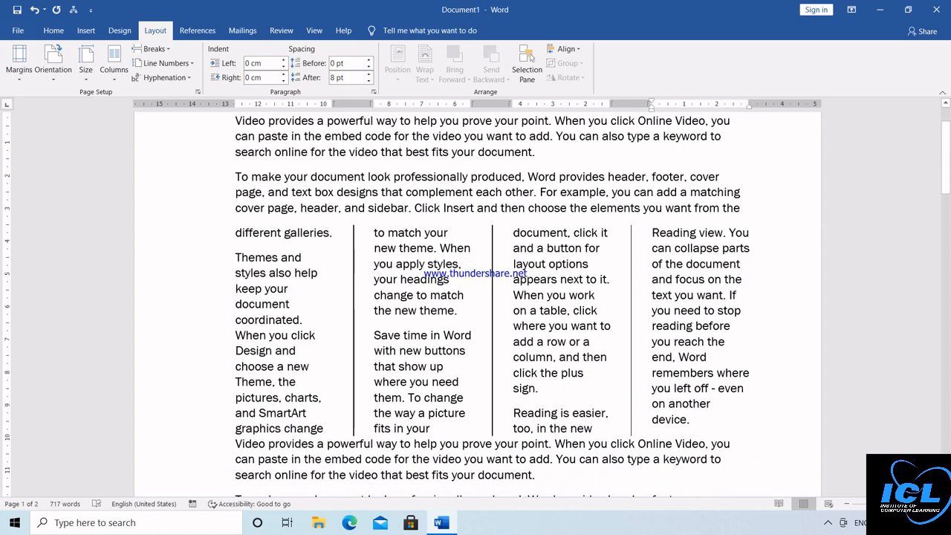
scroll(478, 305, down, 4)
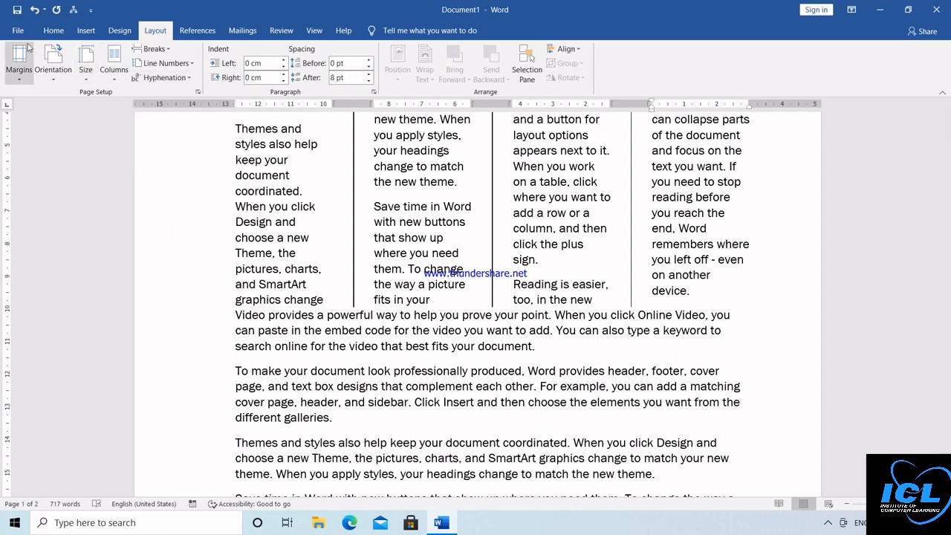
Step: Show the Home tab, then open the File backstage with templates and recent files
click(51, 33)
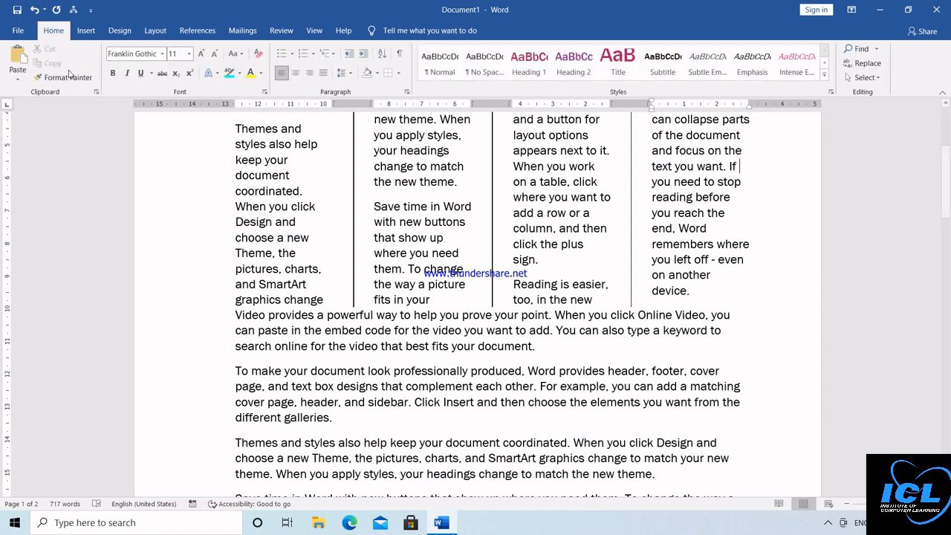
click(18, 33)
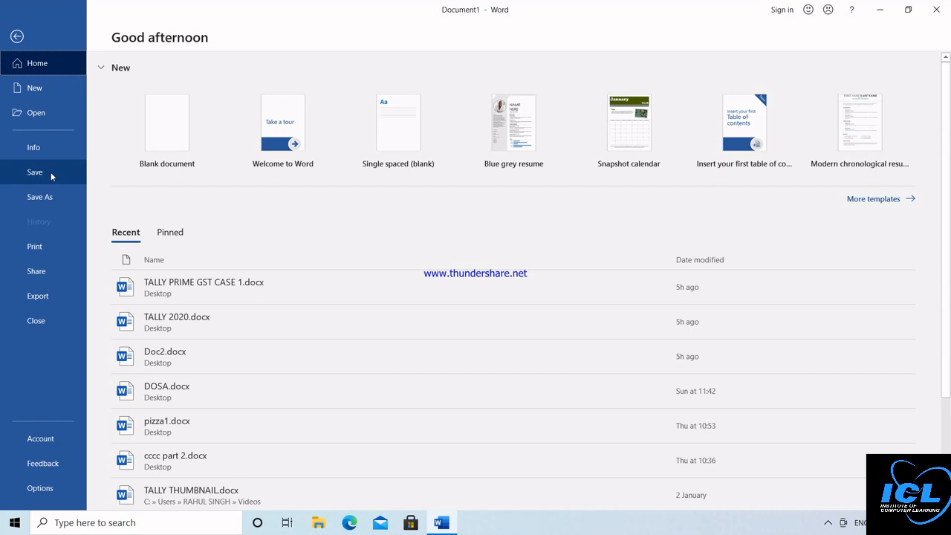
Step: Save the document to the Desktop as ICLCLASSES PART 1.docx and close Word
click(50, 174)
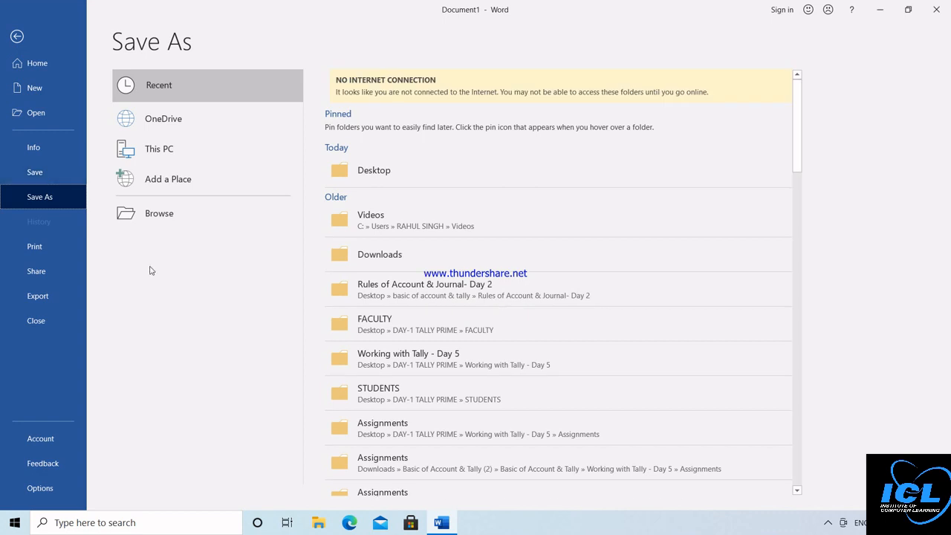
click(179, 214)
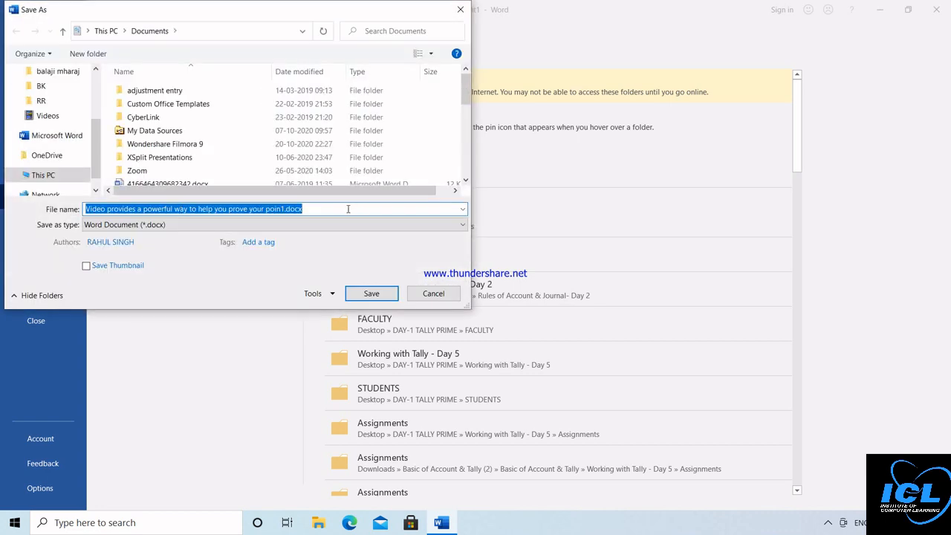
key(BackSpace)
text(ICLC)
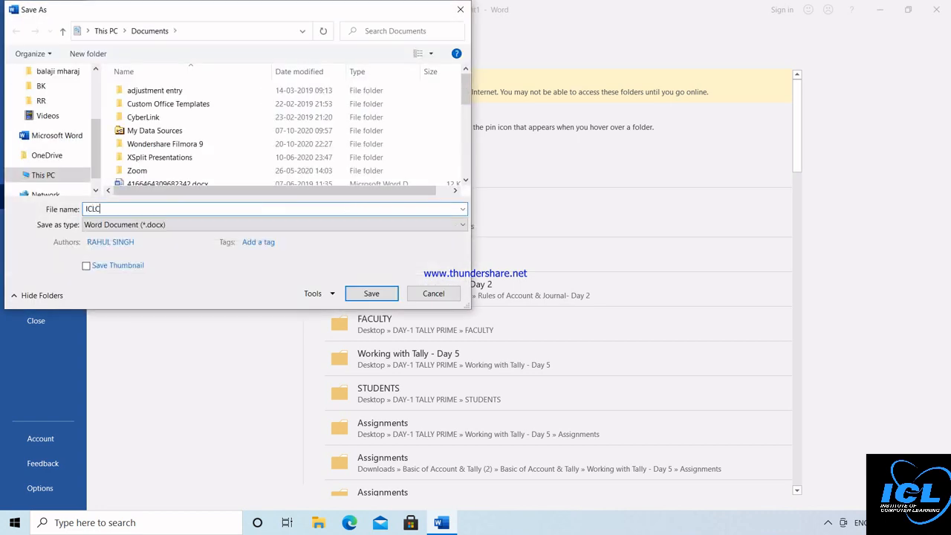
text(LASSES PART 1)
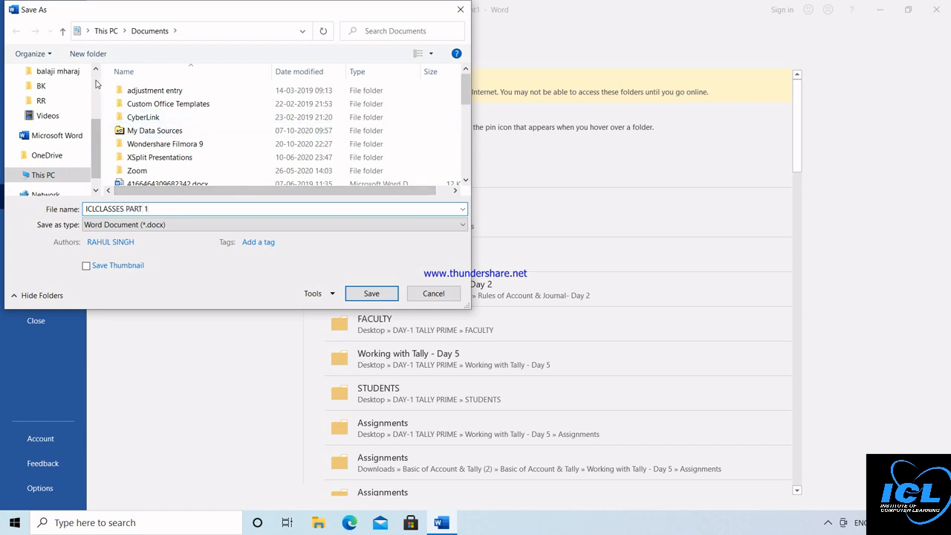
scroll(95, 83, up, 3)
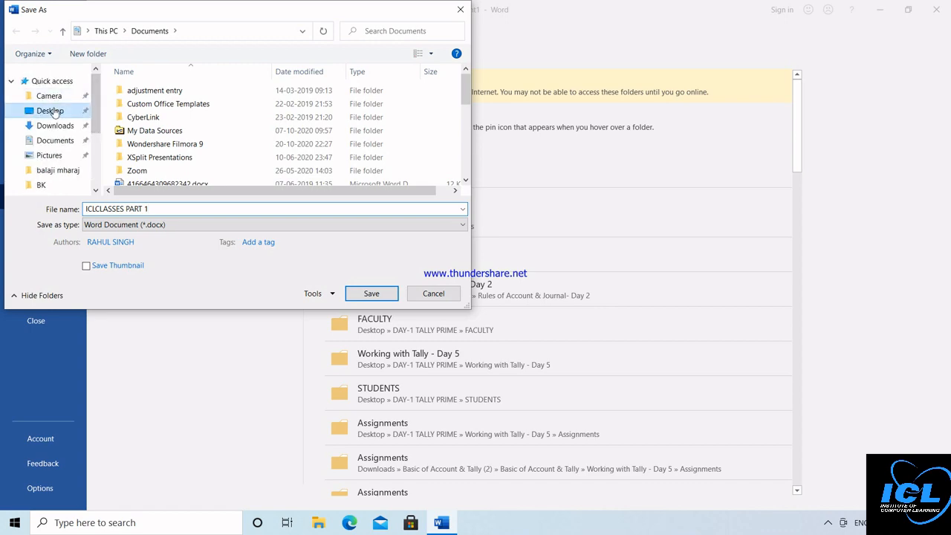
click(51, 111)
click(371, 294)
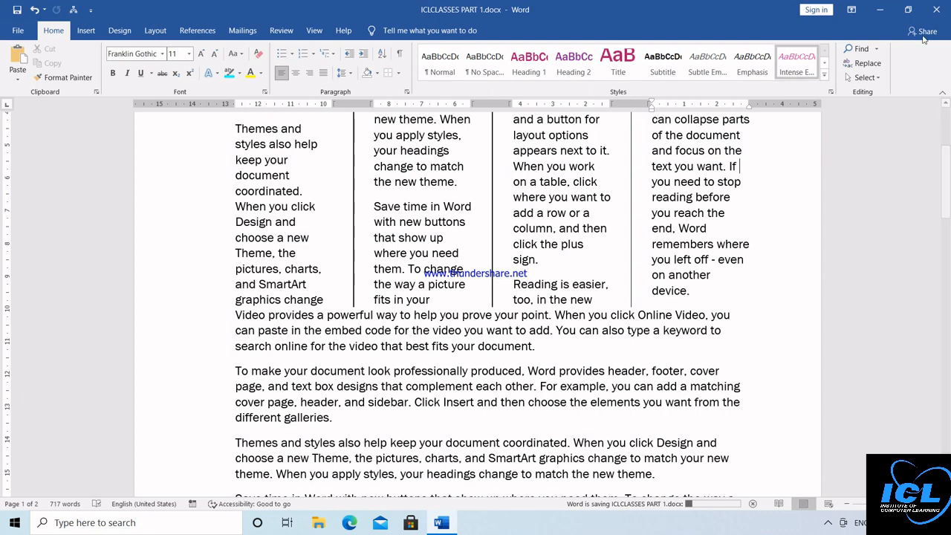
click(938, 10)
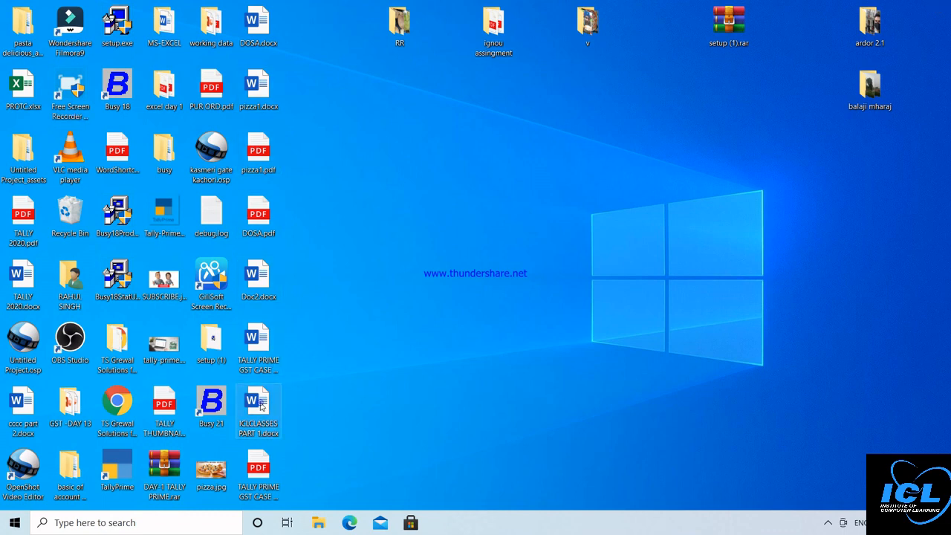
Step: Open ICLCLASSES PART 1.docx from its Desktop icon in Word
click(260, 405)
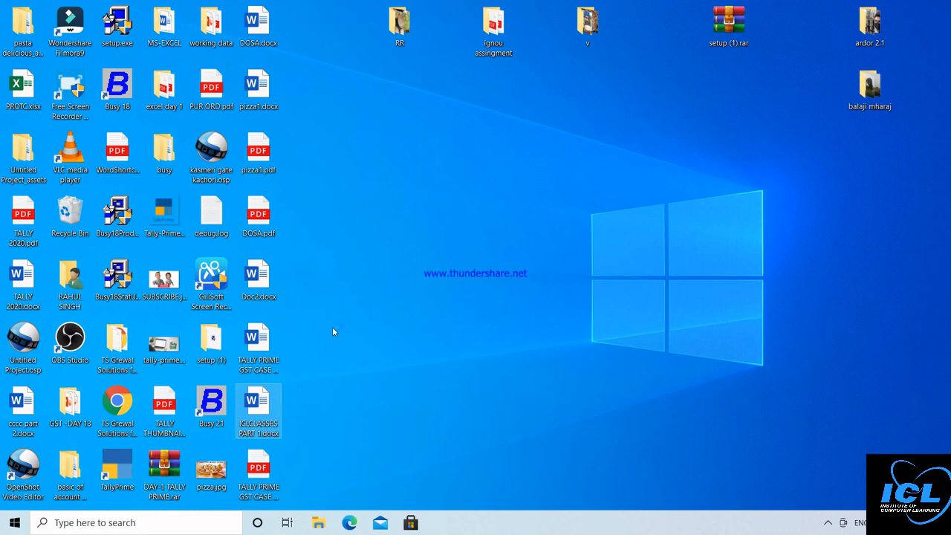
key(Return)
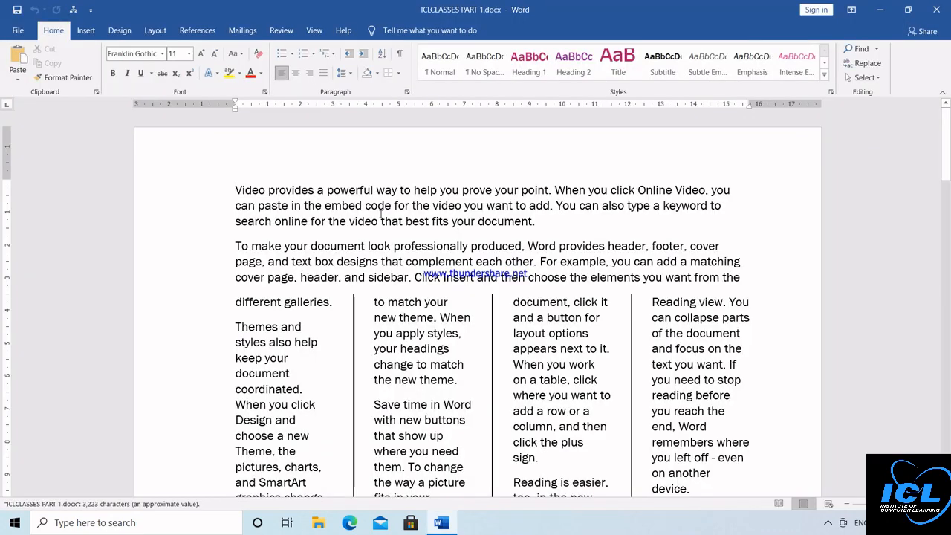
Step: Save a copy of ICLCLASSES PART 1.docx into the Documents folder with Save As
click(22, 31)
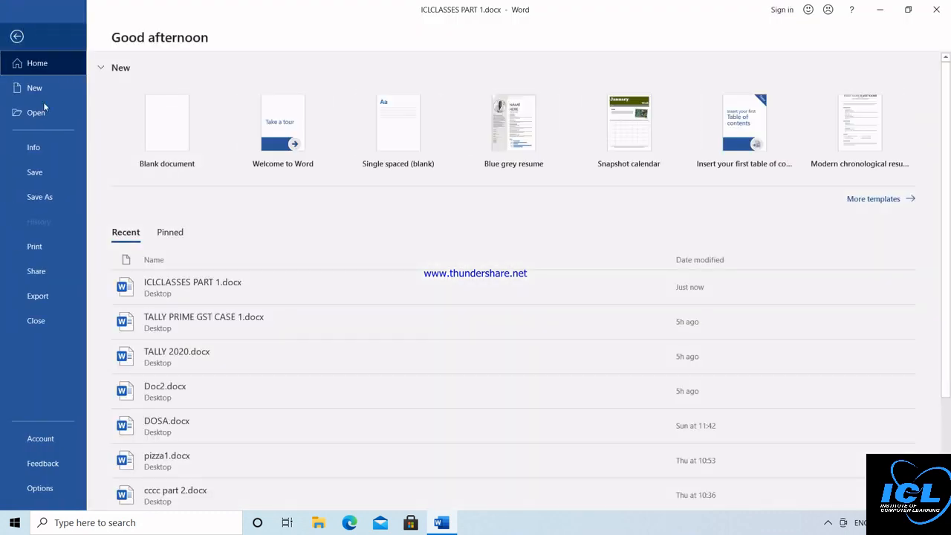
click(41, 197)
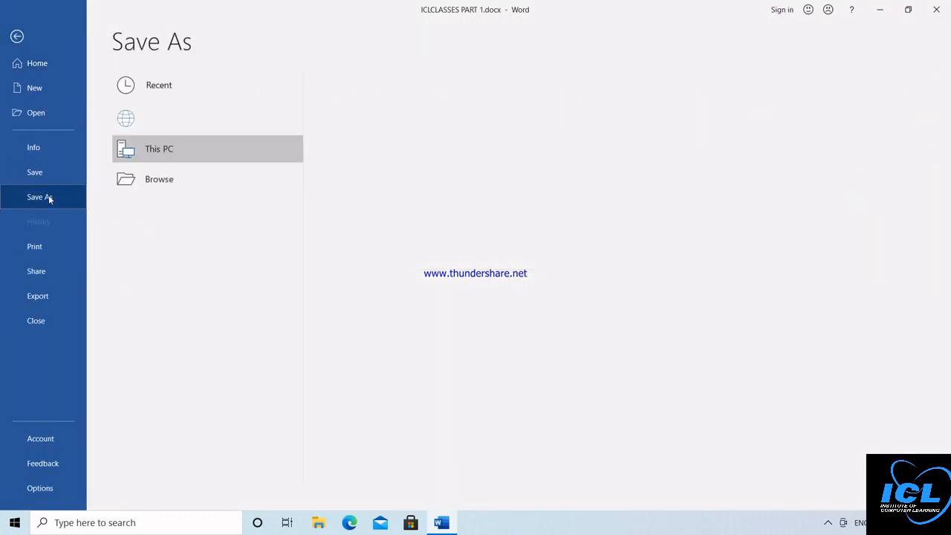
click(182, 214)
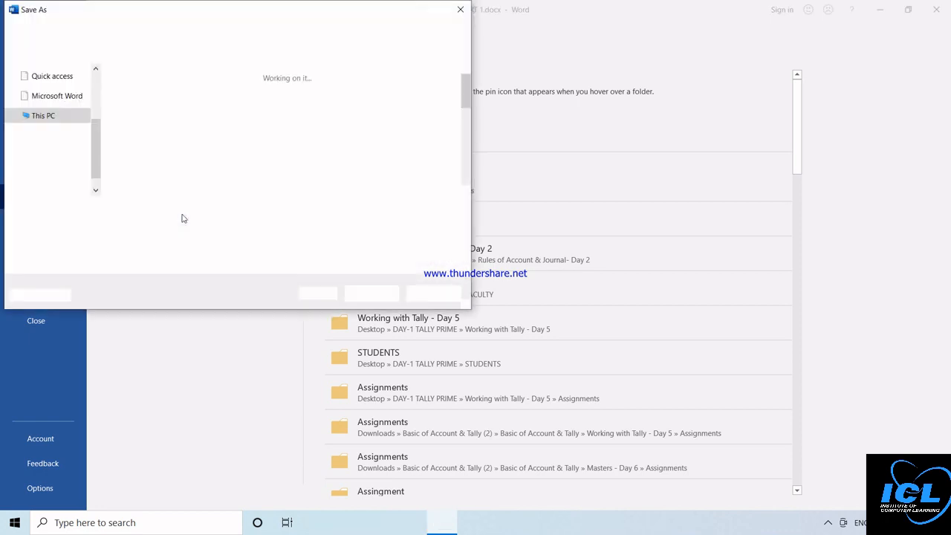
scroll(65, 128, up, 3)
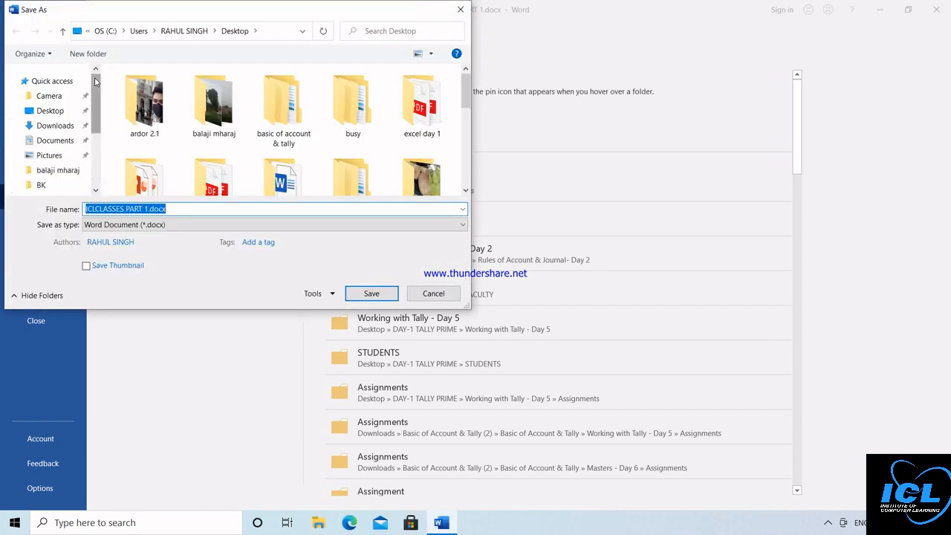
click(55, 140)
click(359, 292)
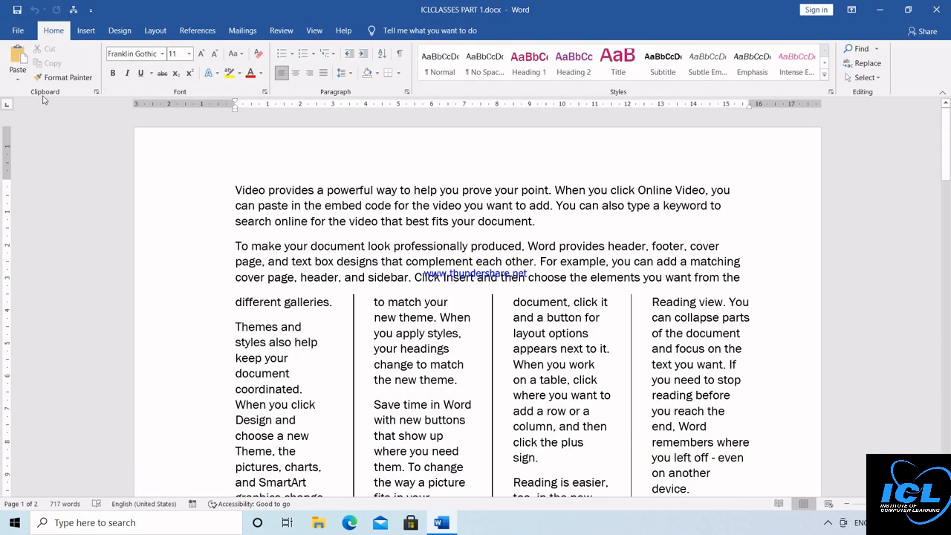
Step: Encrypt ICLCLASSES PART 1.docx with a password, entering and confirming the password
click(18, 31)
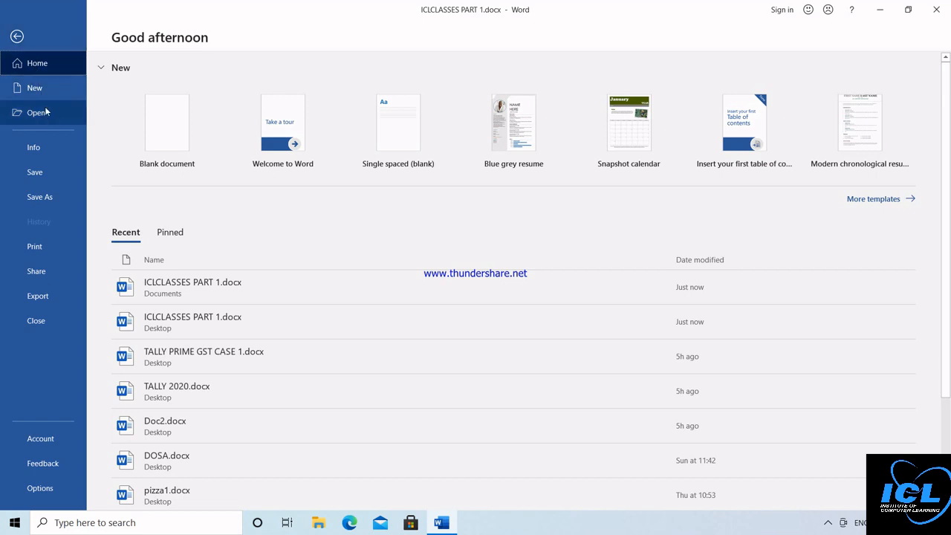
click(50, 147)
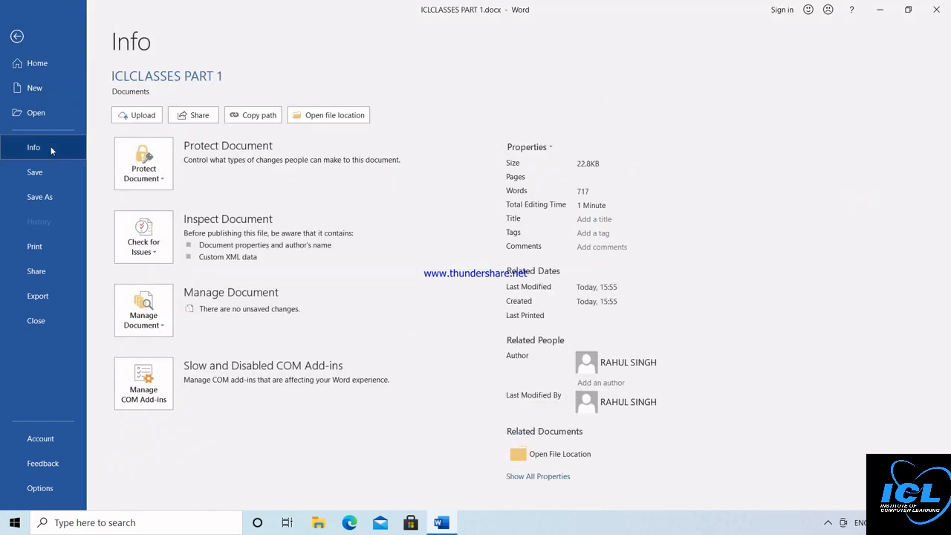
click(158, 173)
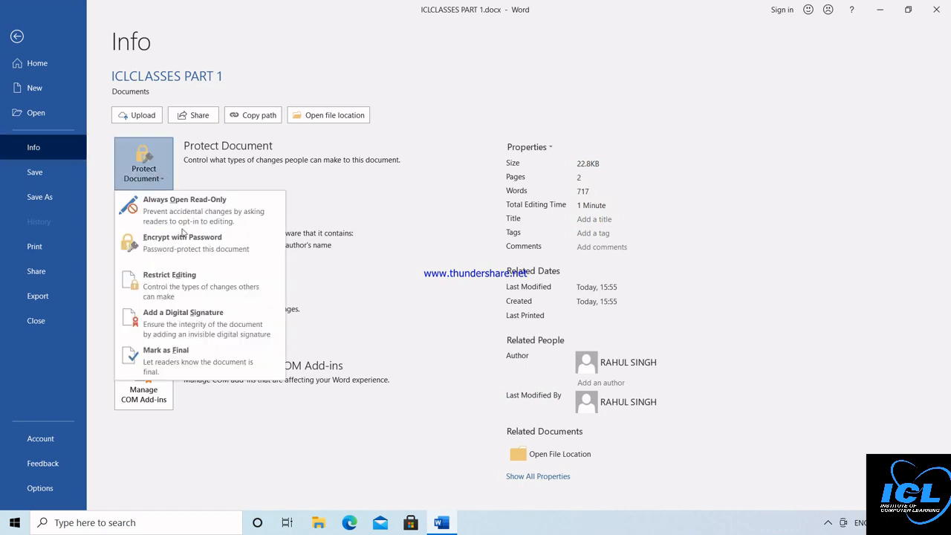
click(257, 245)
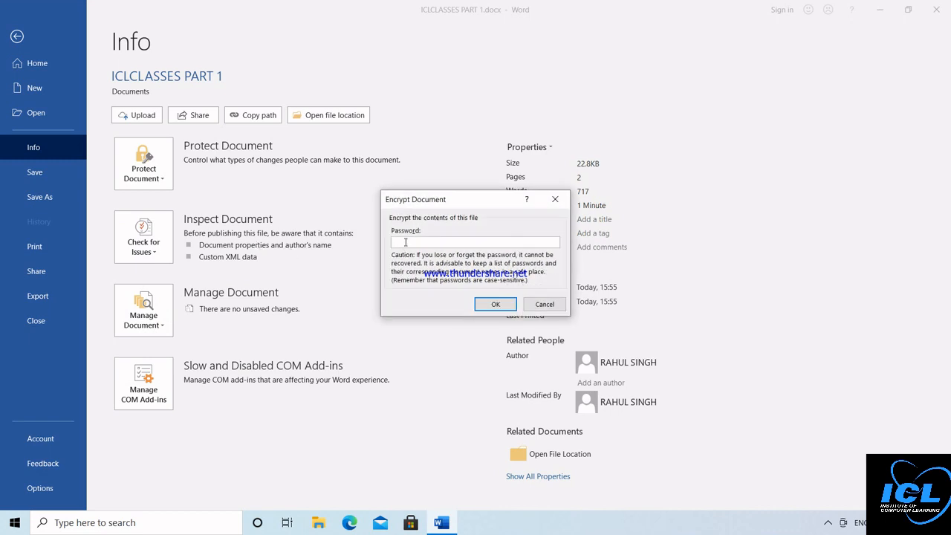
text(••)
click(496, 306)
text(••)
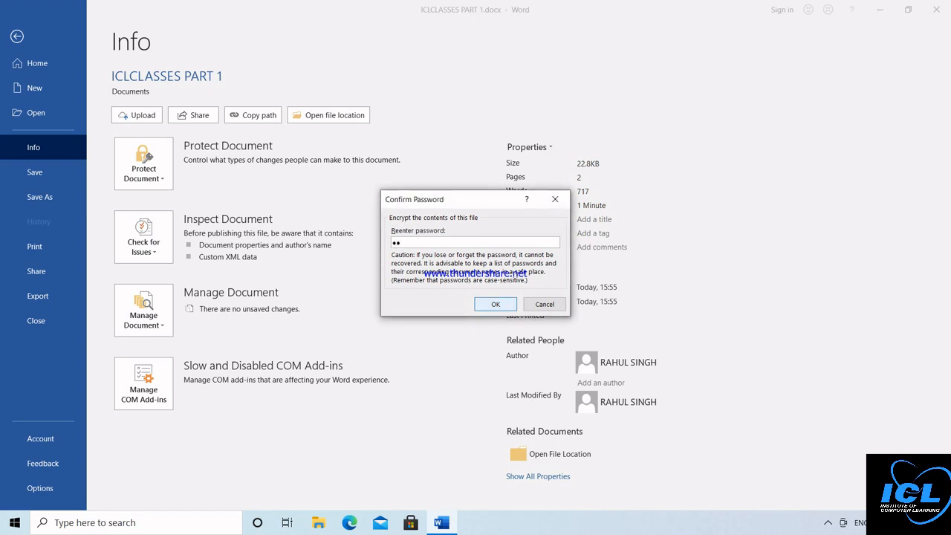
click(502, 306)
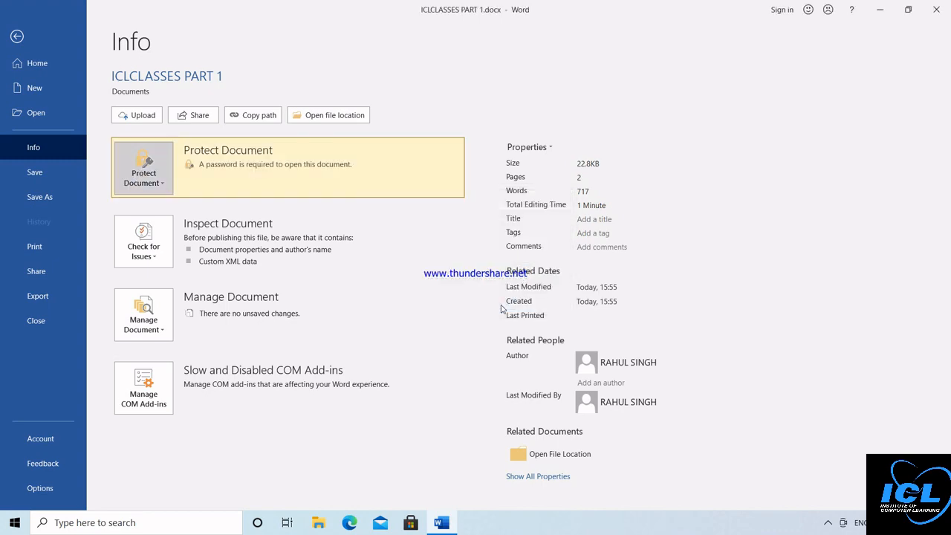
Step: Save the password-protected document and close Word
click(40, 175)
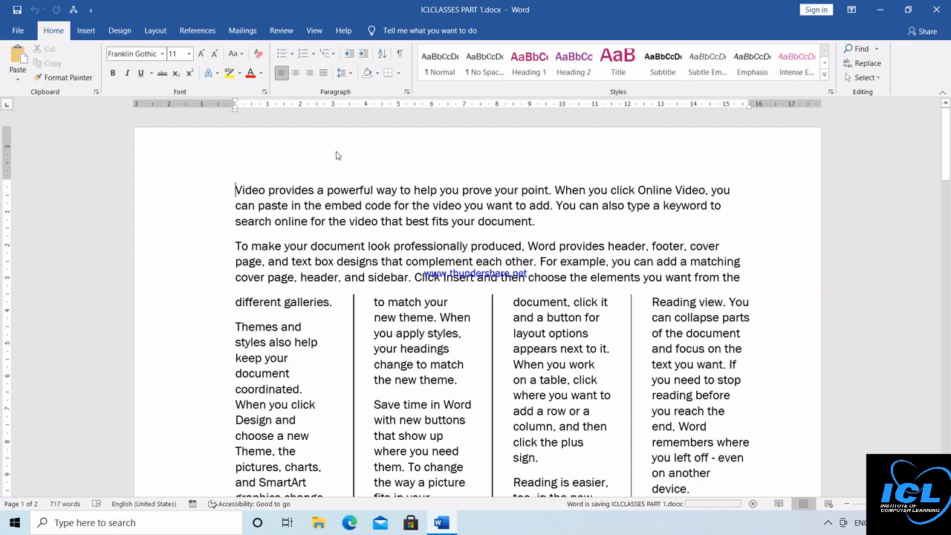
click(940, 8)
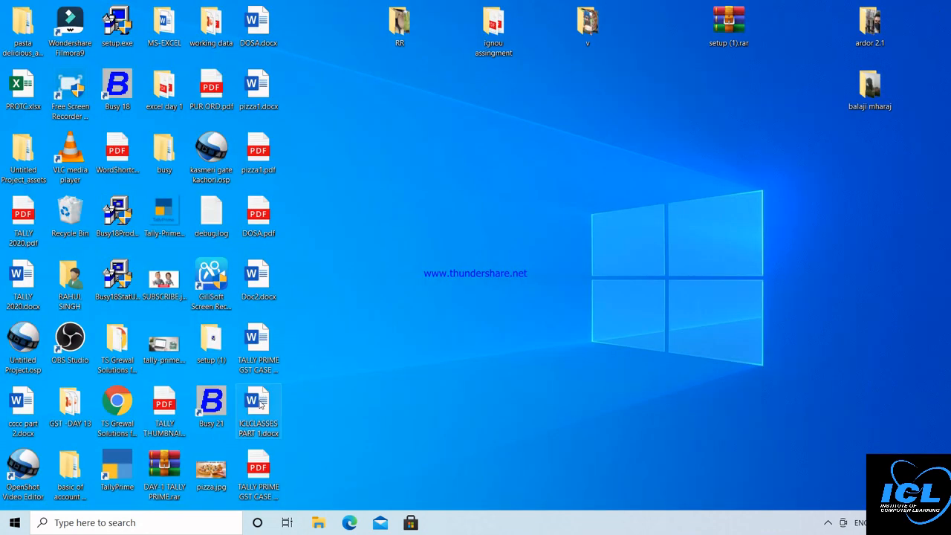
Step: Open the ICLCLASSES PART 1.docx icon on the desktop in Word
click(260, 403)
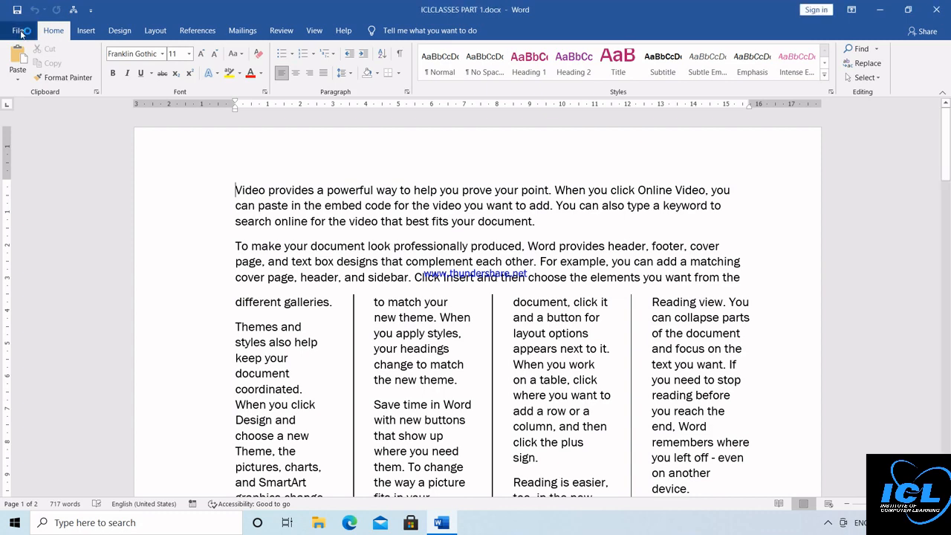
Step: Open ICLCLASSES PART 1.docx from Documents in File Explorer and unlock it with its password
key(super+e)
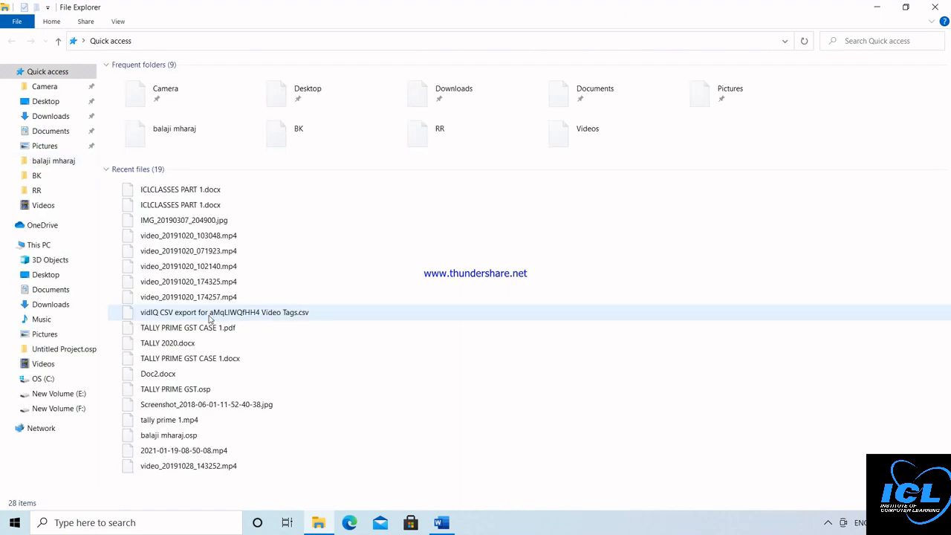
click(188, 207)
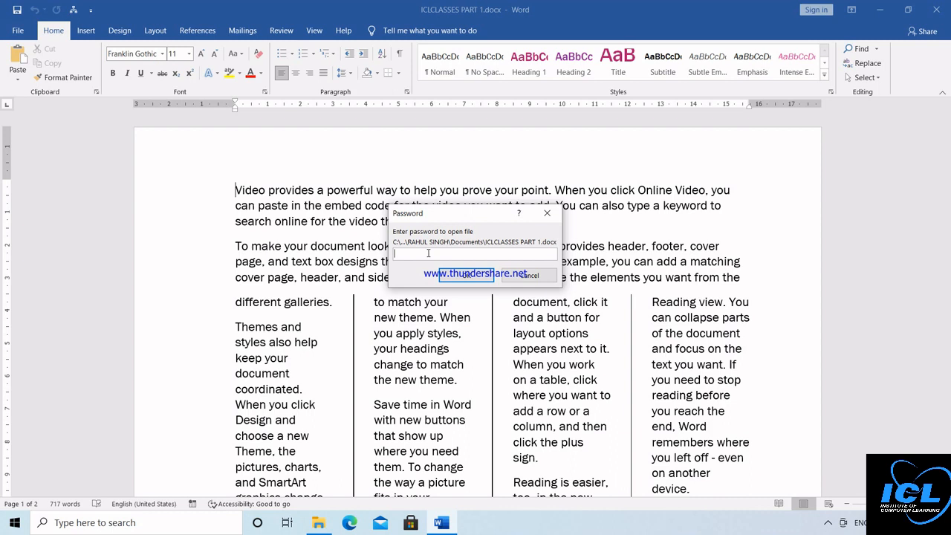
text(12)
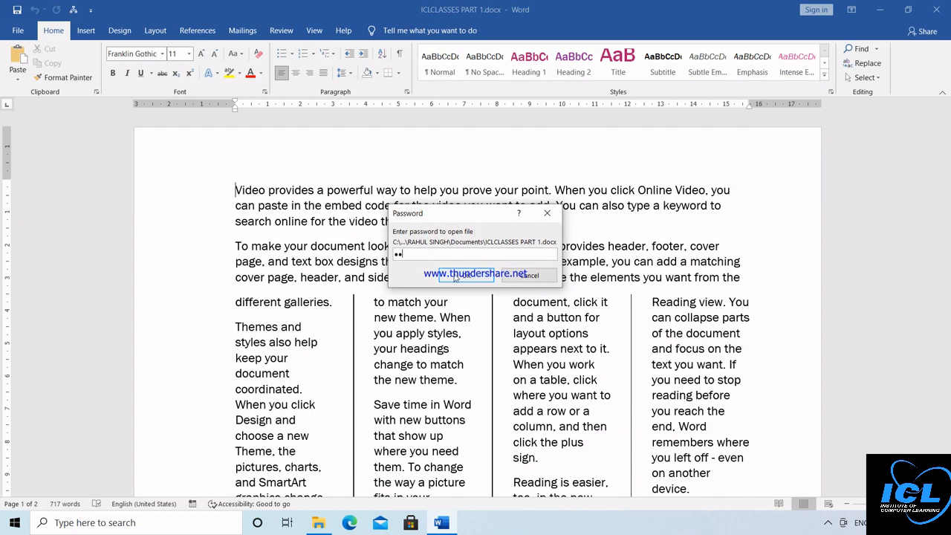
click(456, 275)
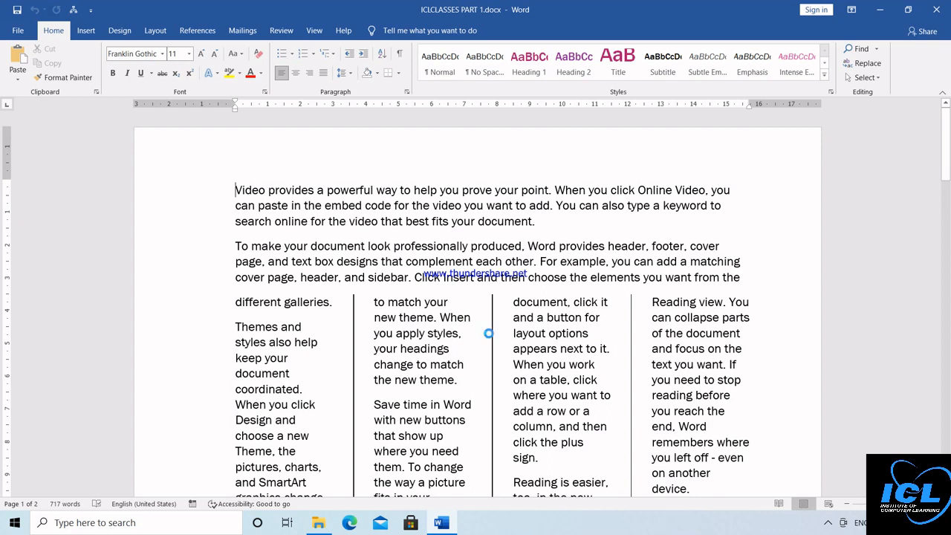
Step: Minimize and restore the Word window, then open the File start page
click(934, 12)
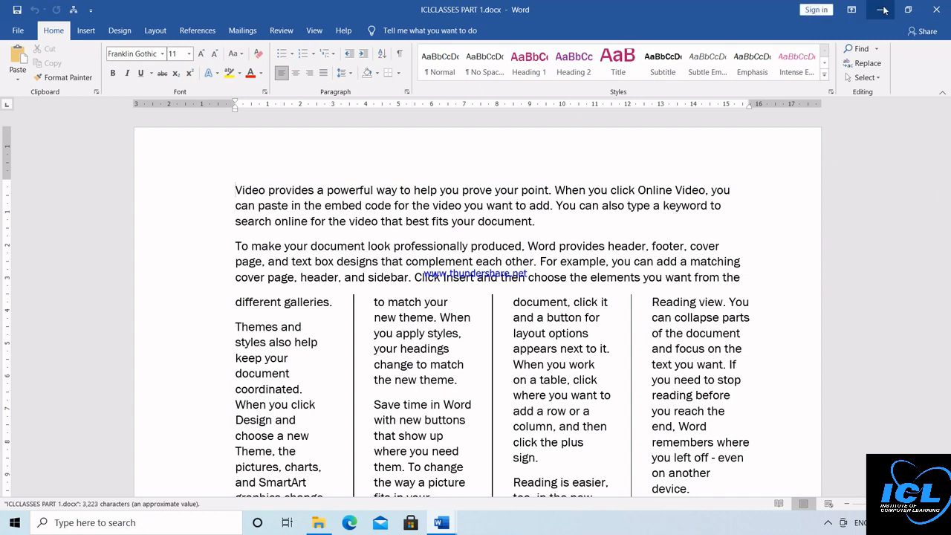
click(936, 10)
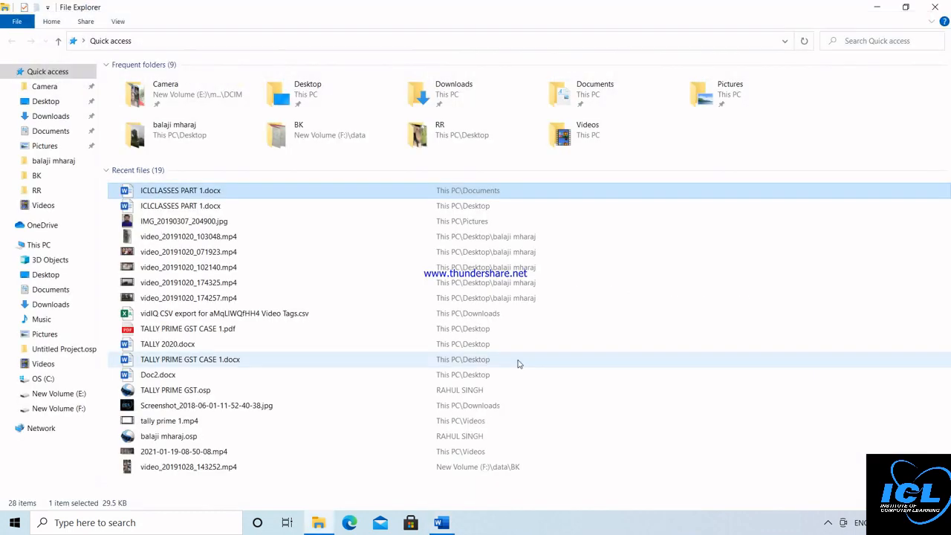
click(441, 523)
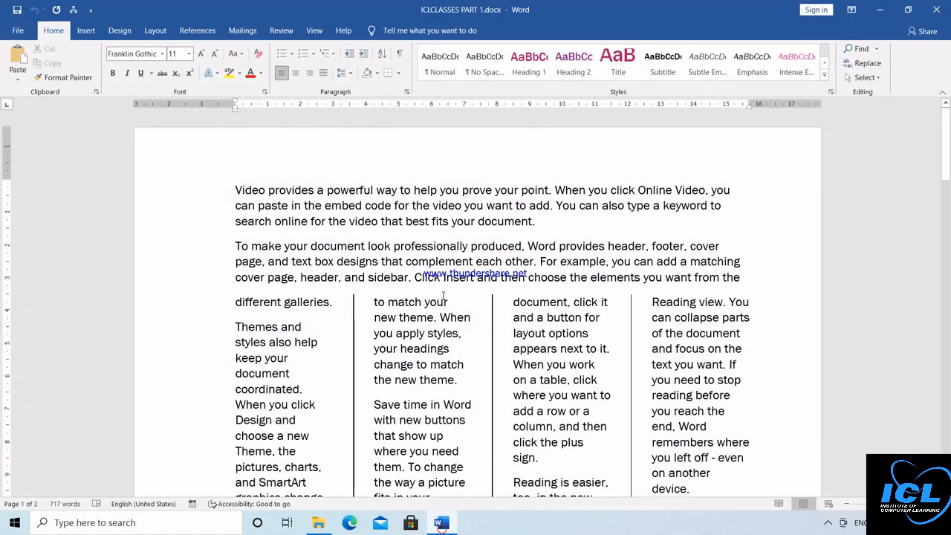
click(20, 34)
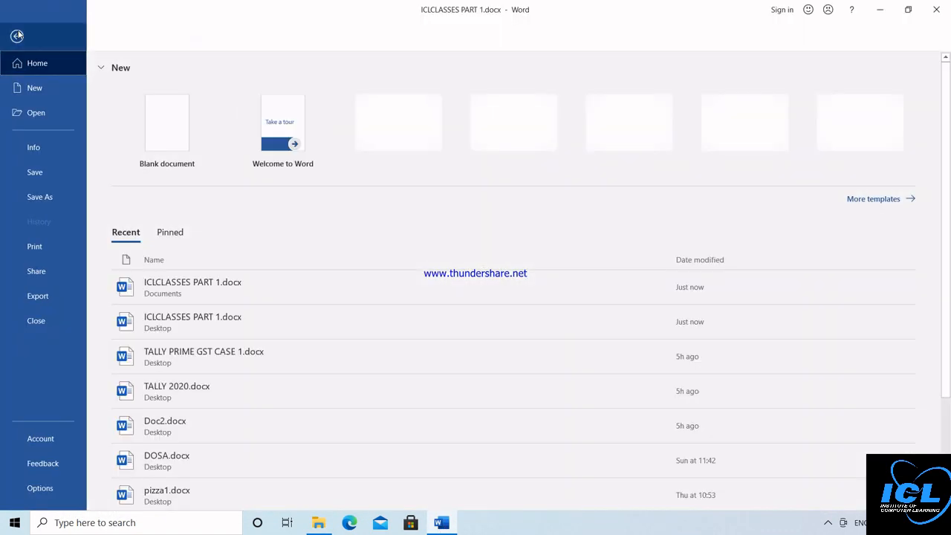
Step: In print preview, change paper size from A4 to Letter, scroll the preview, then return to editing
click(40, 250)
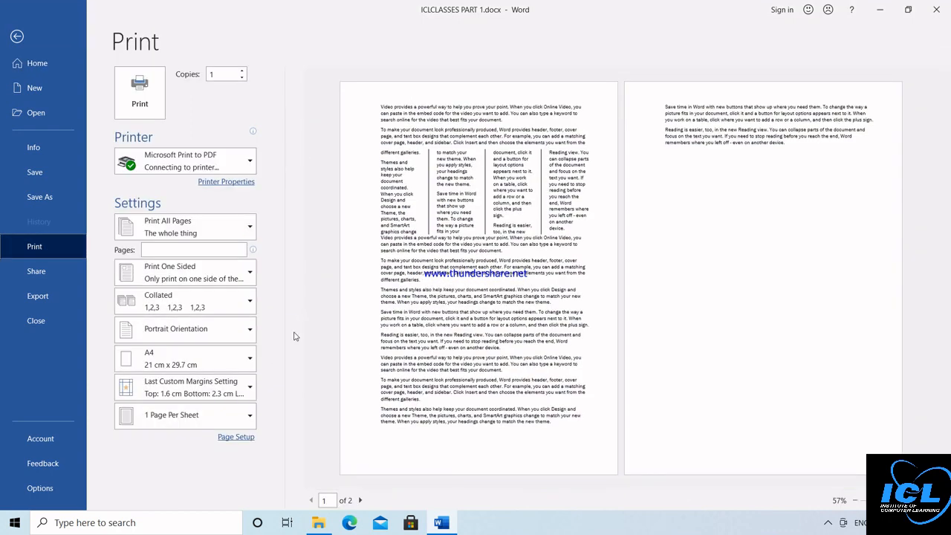
click(249, 360)
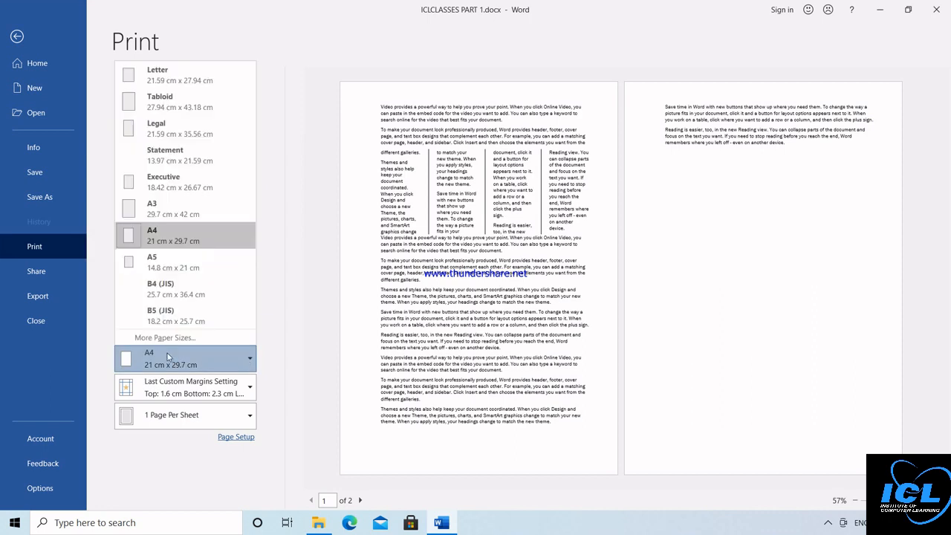
click(195, 81)
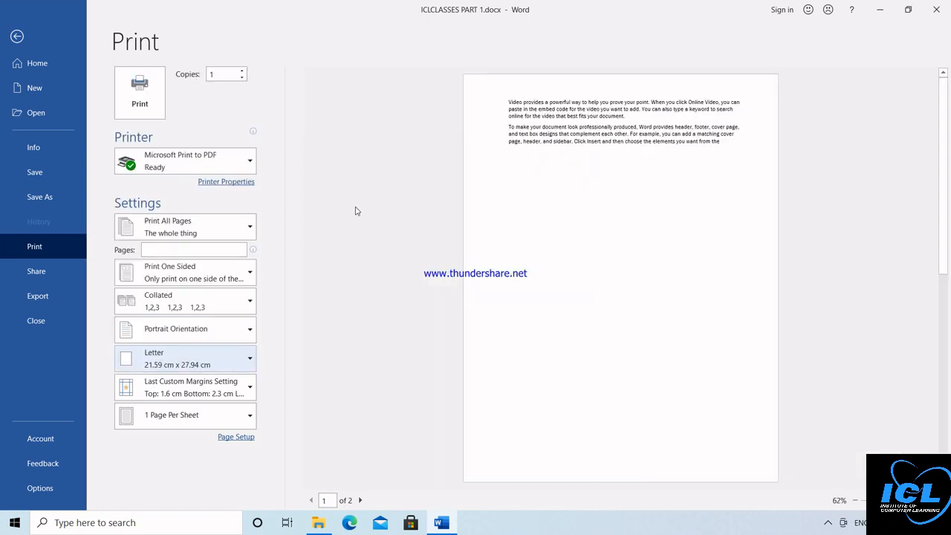
drag(943, 265, 949, 416)
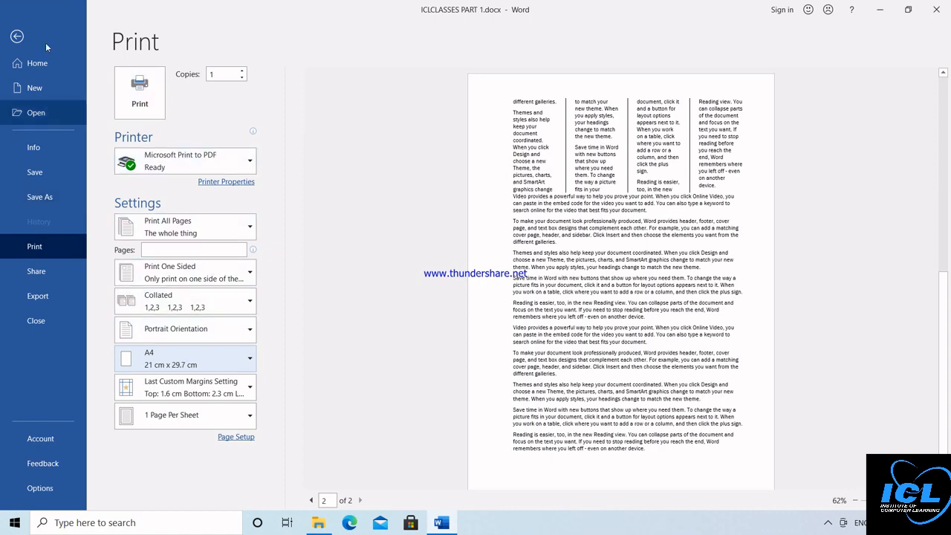
click(22, 37)
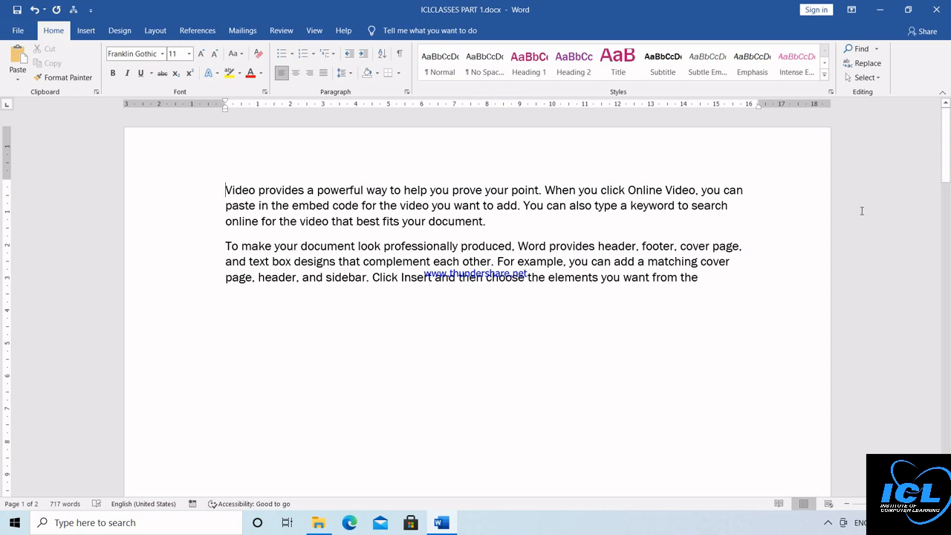
Step: Switch to the View tab to reach layout, ruler, gridline and zoom options, briefly checking Insert
click(315, 30)
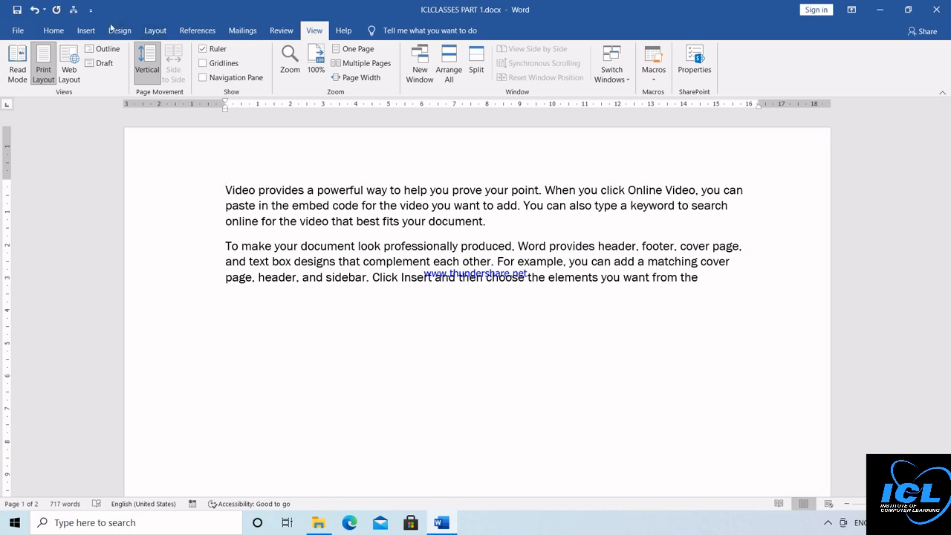
click(87, 31)
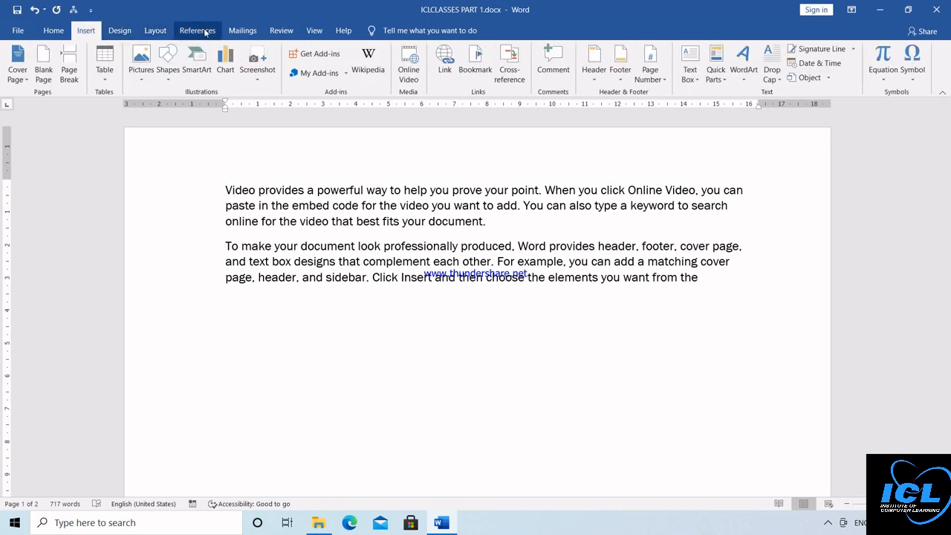
click(313, 32)
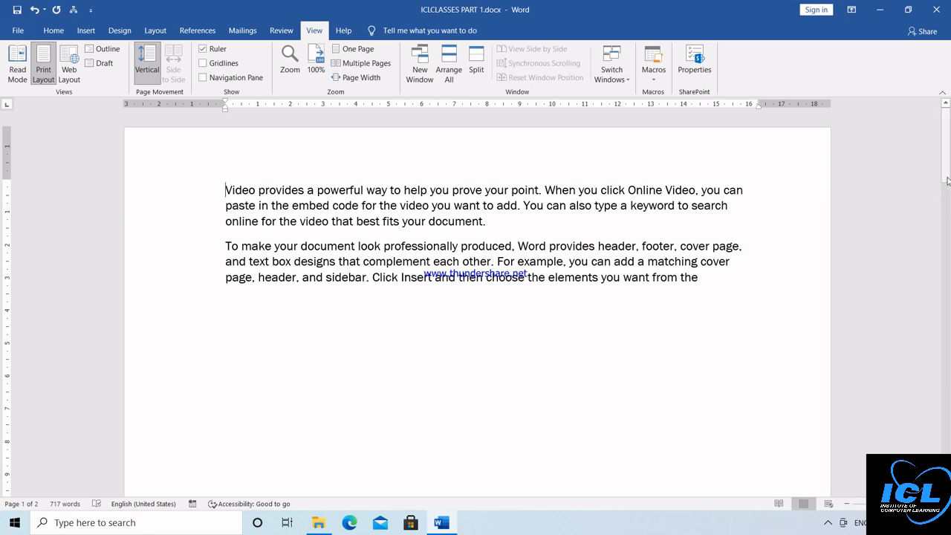
Step: Replace all the document text with sample paragraphs generated by =RAND(9)
key(ctrl+a)
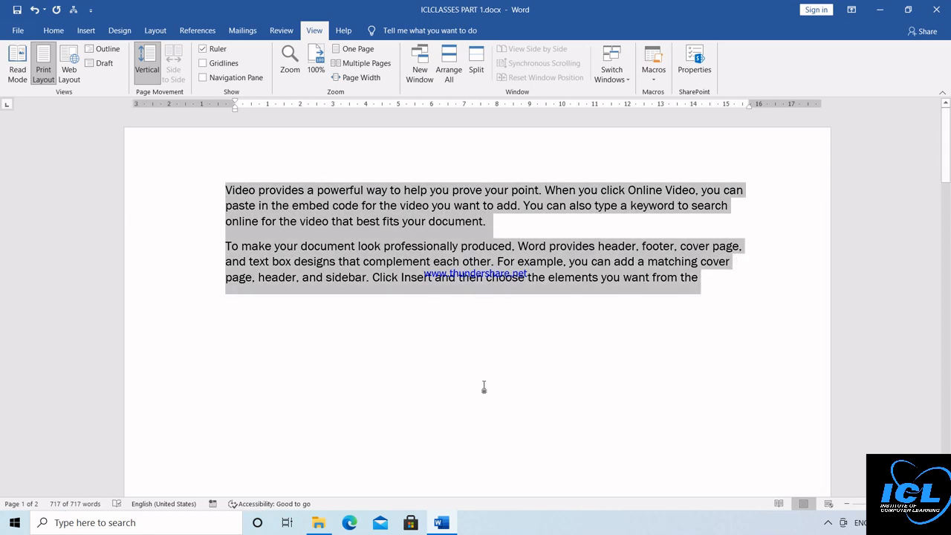
key(Delete)
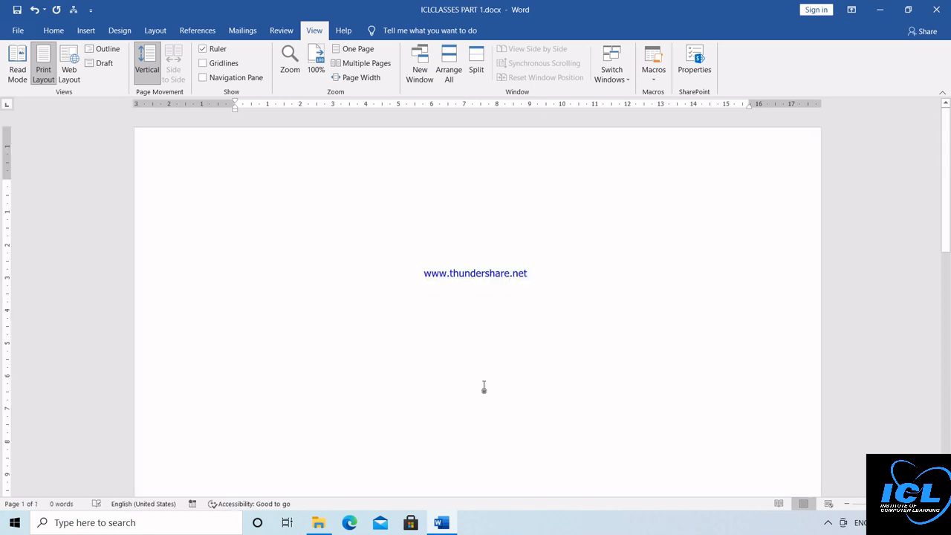
text(=RAND()
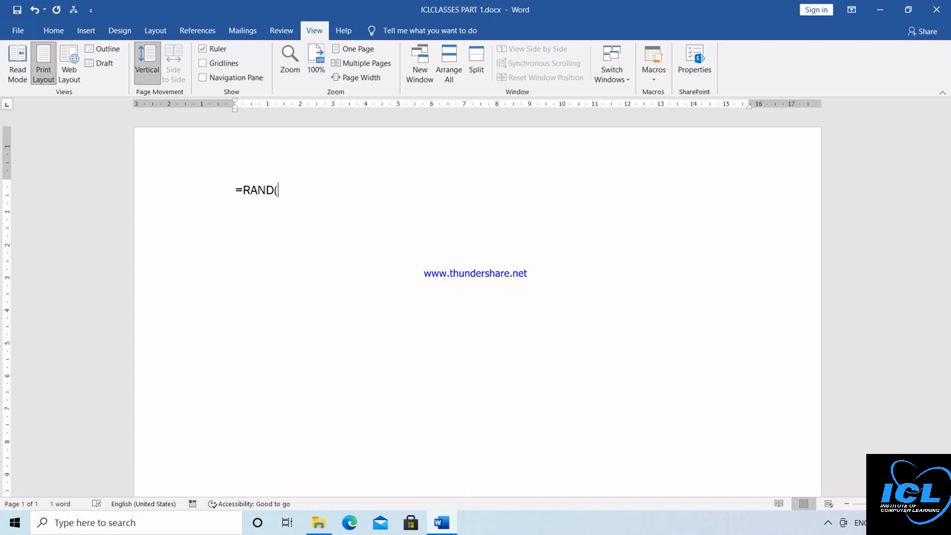
text(9))
key(Return)
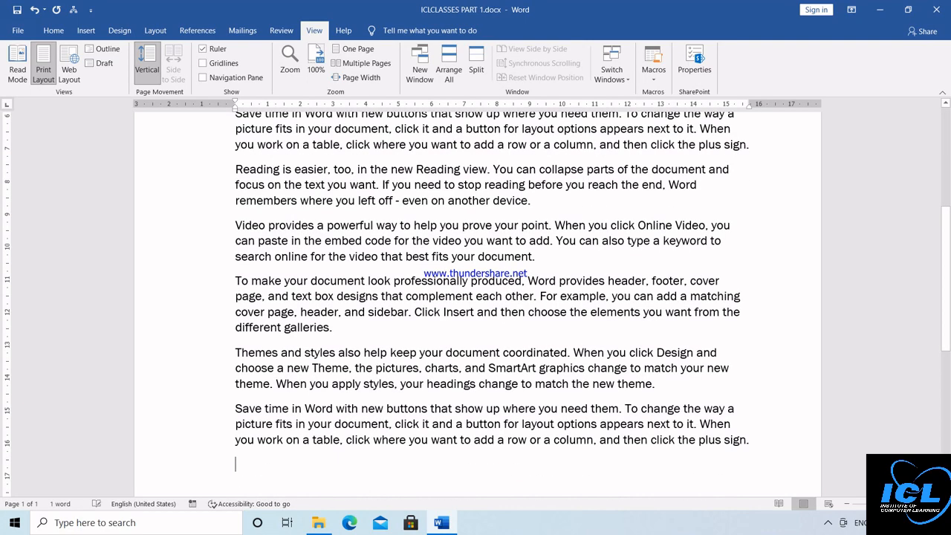
Step: Return to the top of the new text and show it in Read Mode
scroll(949, 158, up, 5)
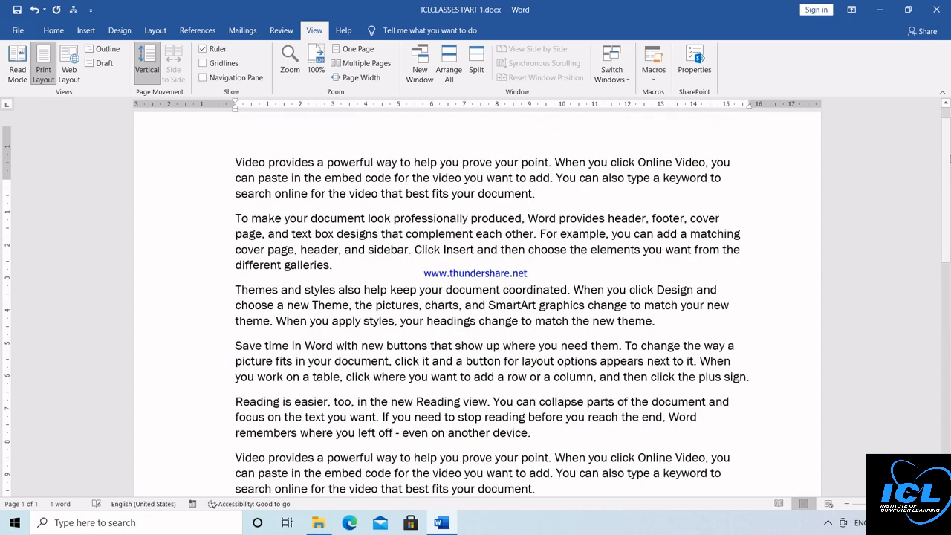
scroll(949, 159, up, 1)
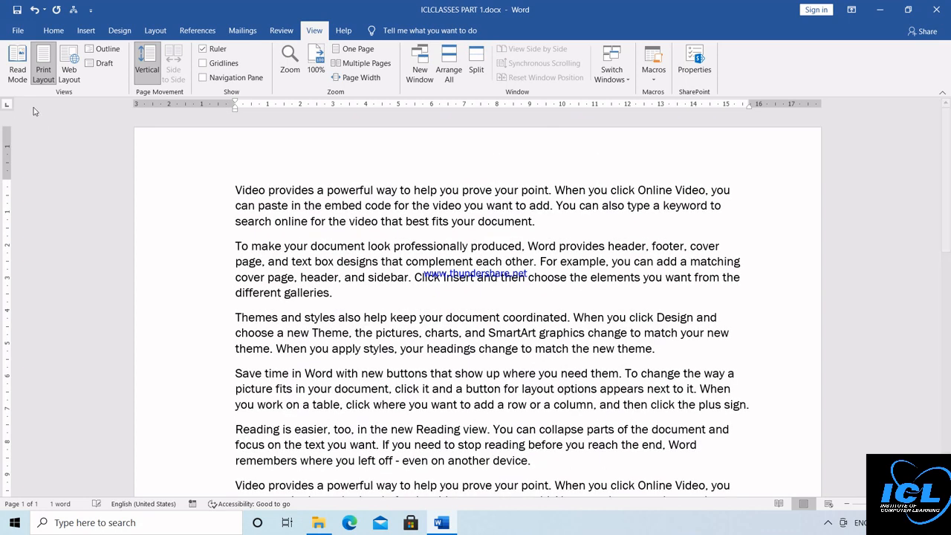
click(14, 69)
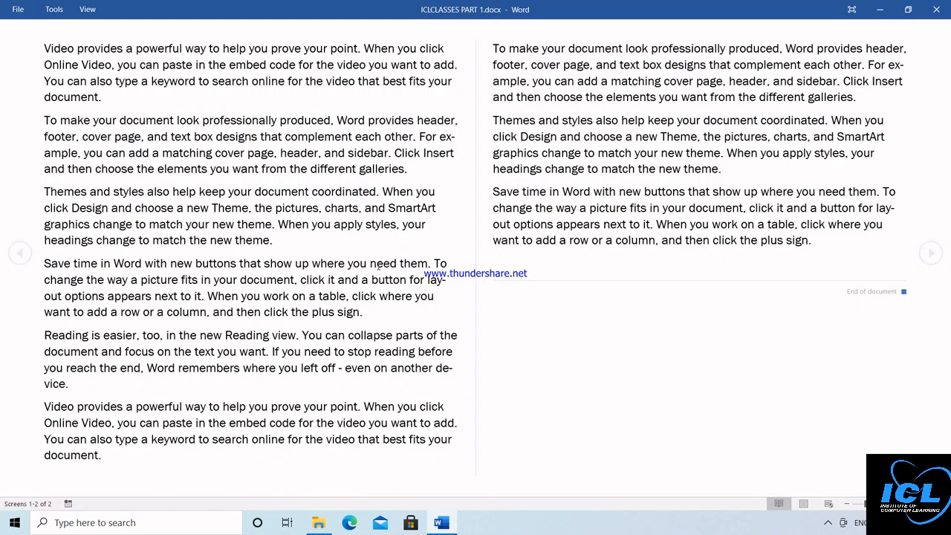
key(Escape)
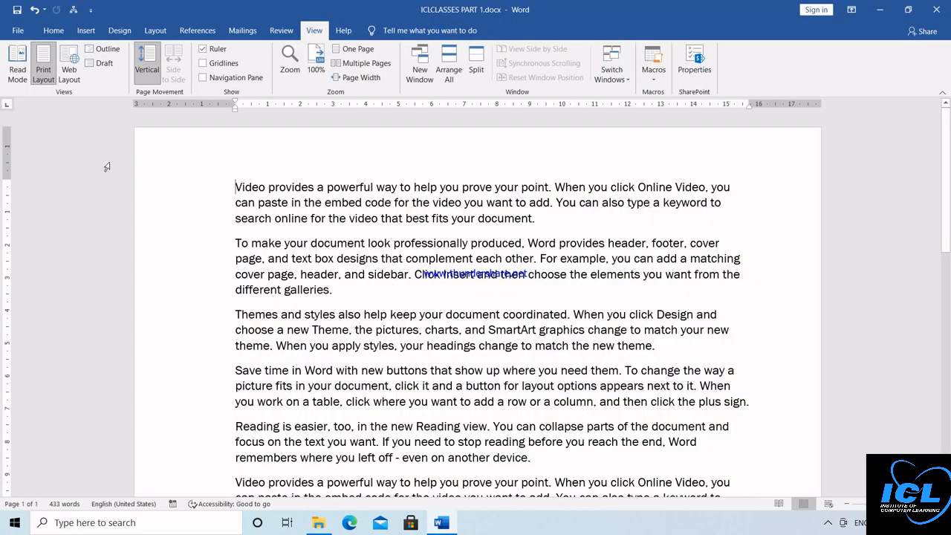
click(71, 63)
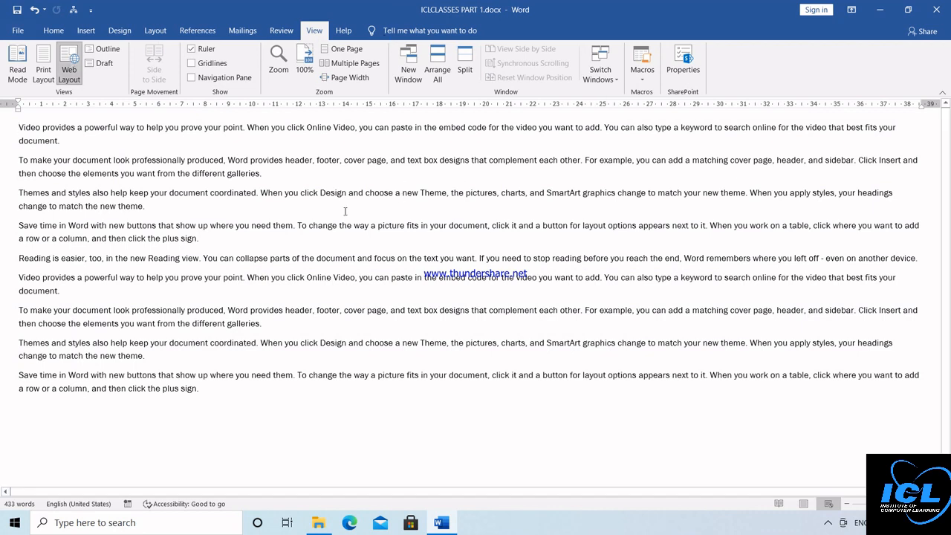
click(104, 50)
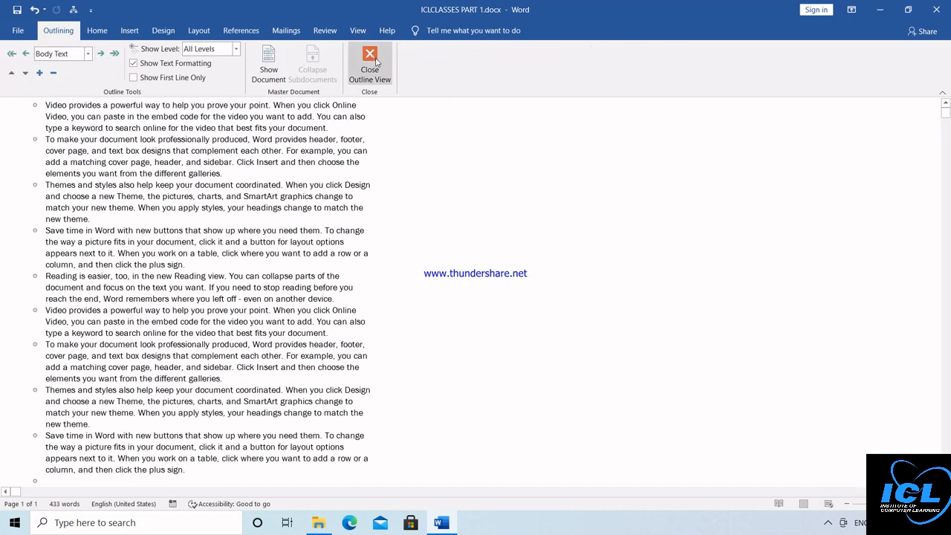
click(377, 62)
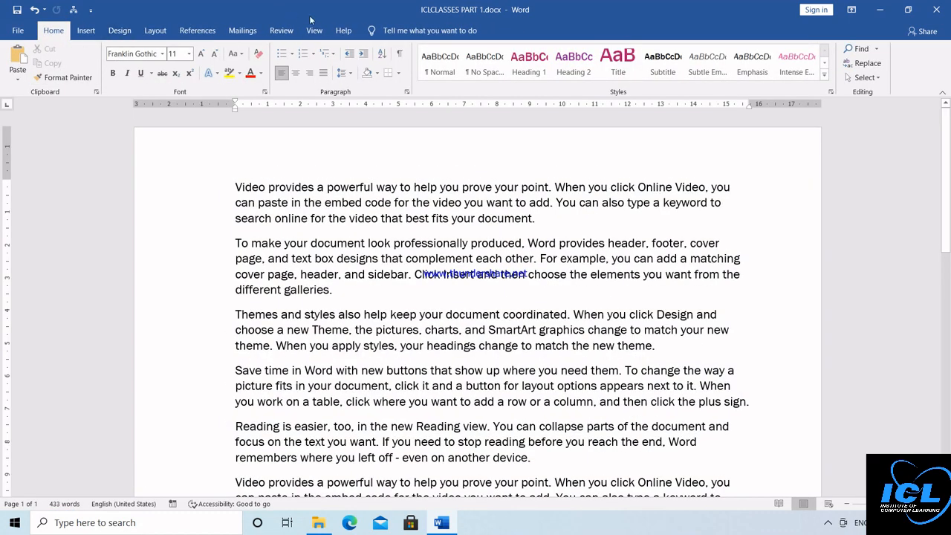
click(315, 30)
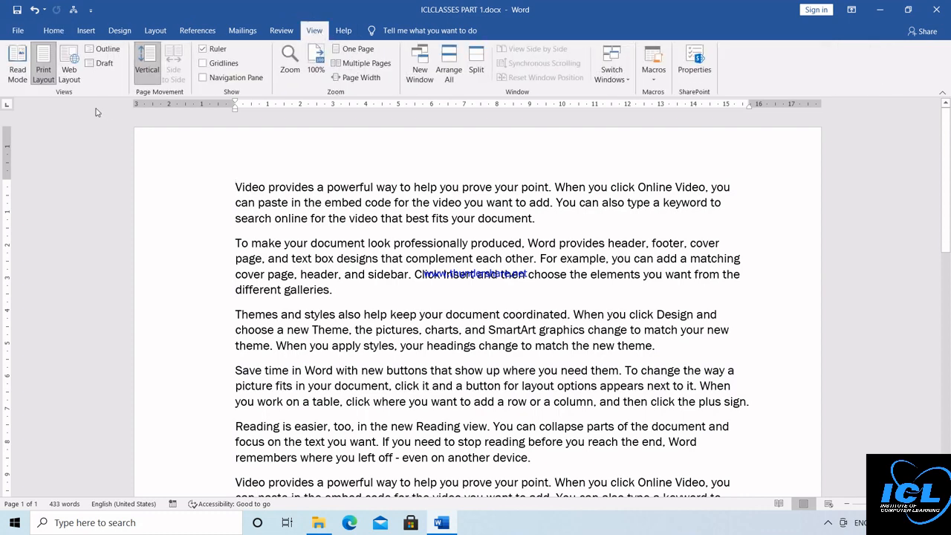
click(104, 64)
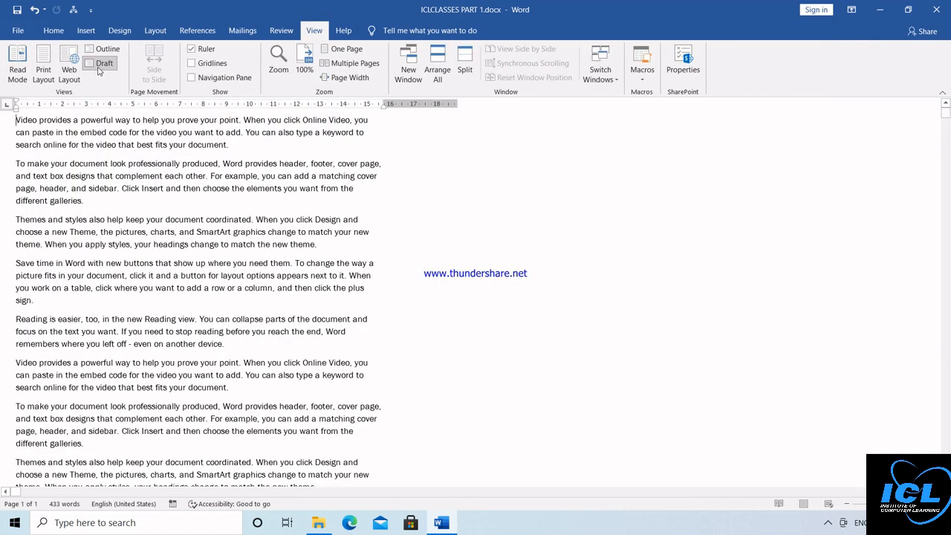
click(44, 64)
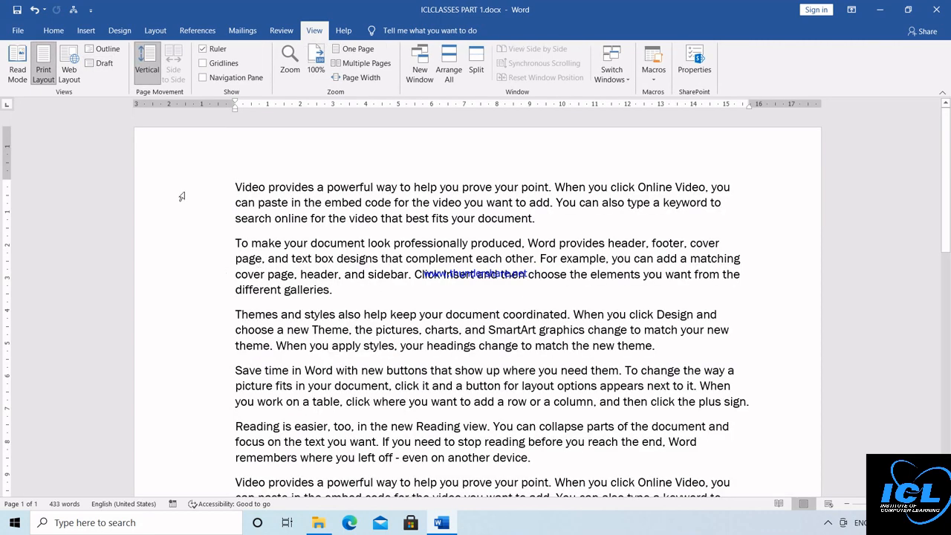
Step: Leave the ruler shown and the gridlines and navigation pane hidden after toggling each
click(202, 50)
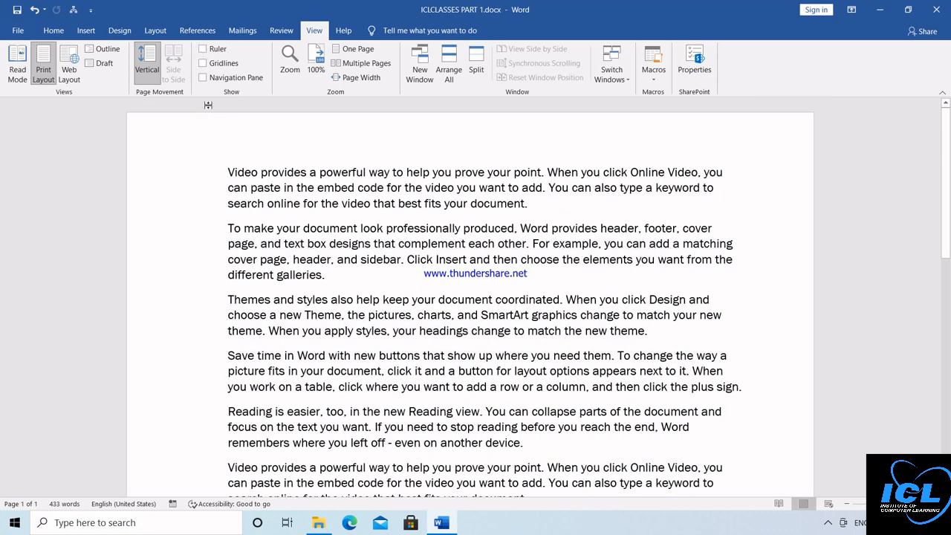
click(202, 49)
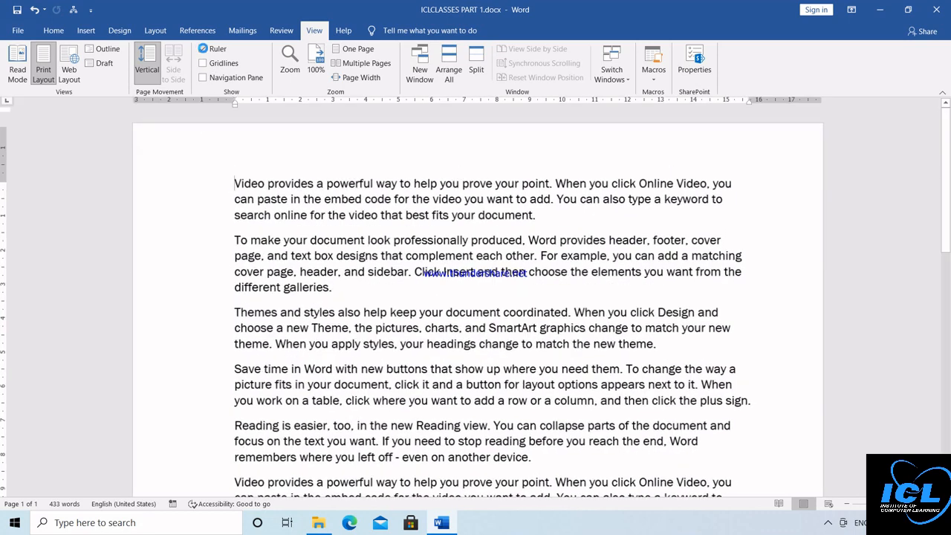
click(203, 64)
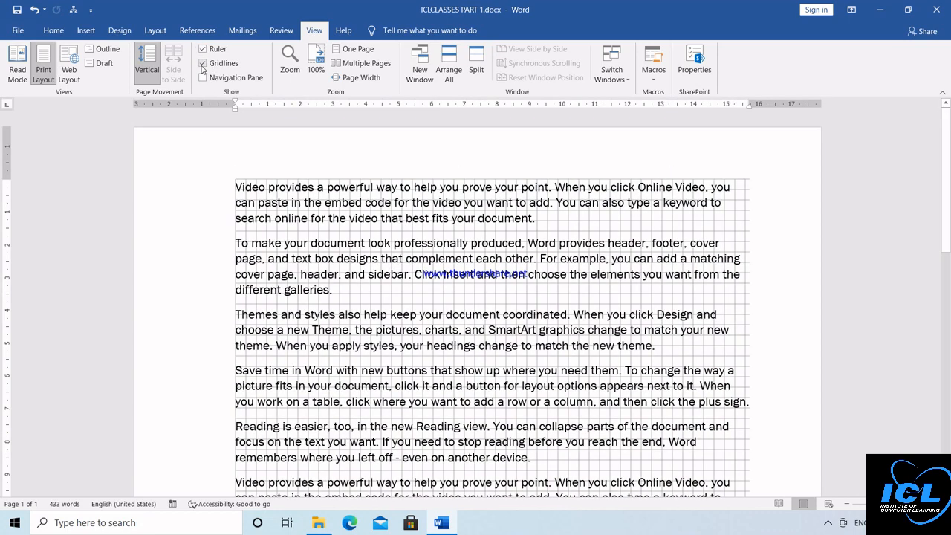
click(202, 65)
click(206, 78)
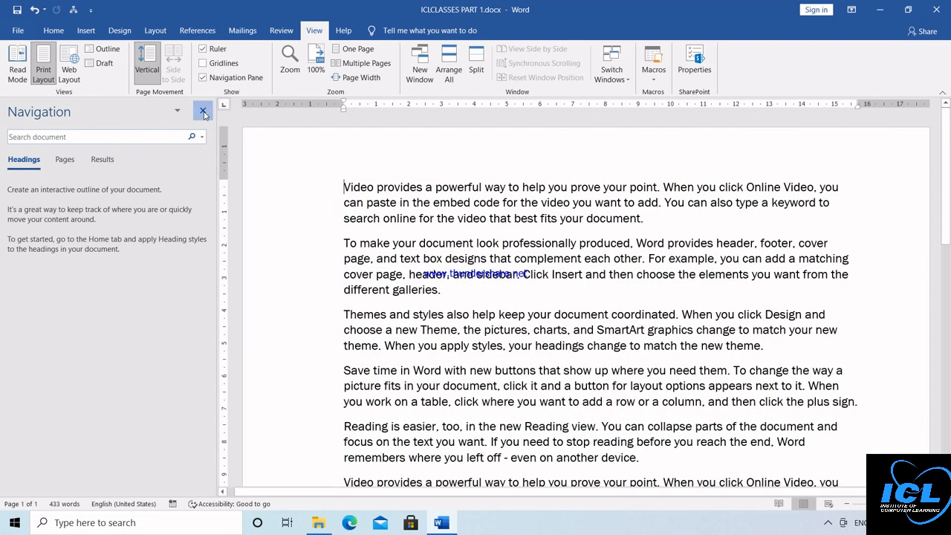
click(203, 112)
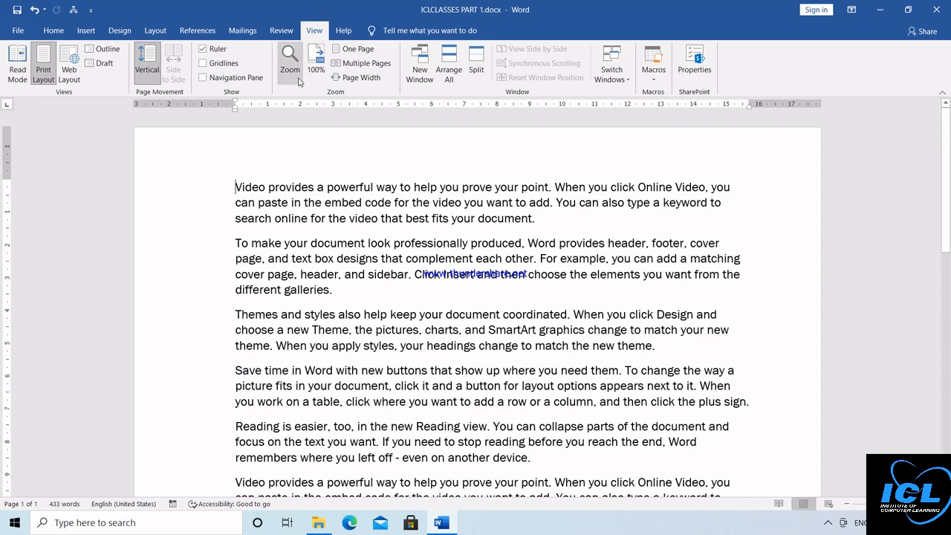
Step: Try 75% and 200% zoom, then set the document back to 100%
click(296, 63)
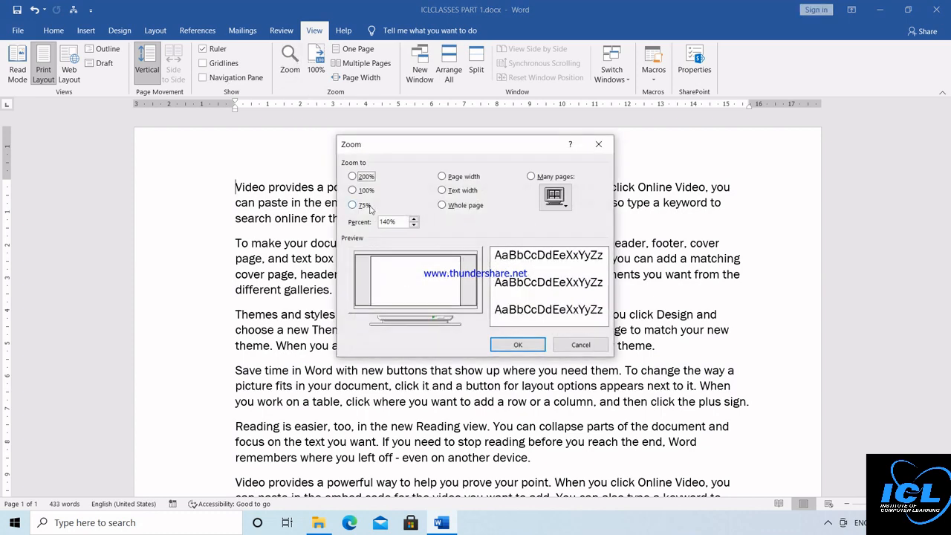
click(366, 206)
click(366, 189)
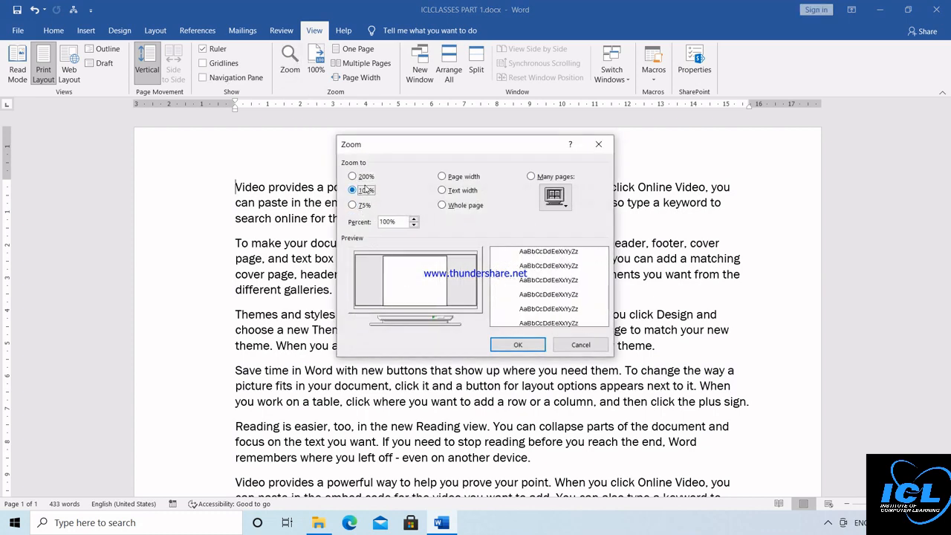
click(363, 176)
click(506, 344)
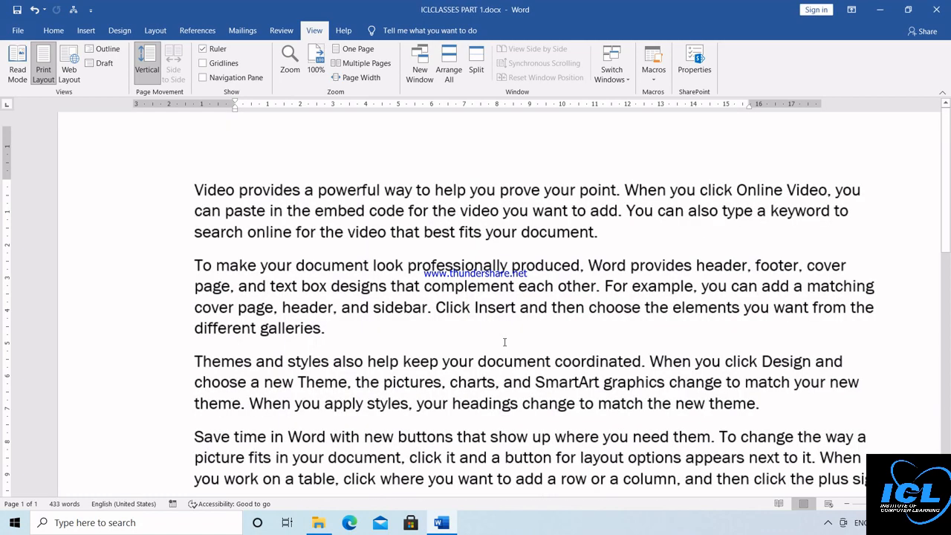
click(316, 57)
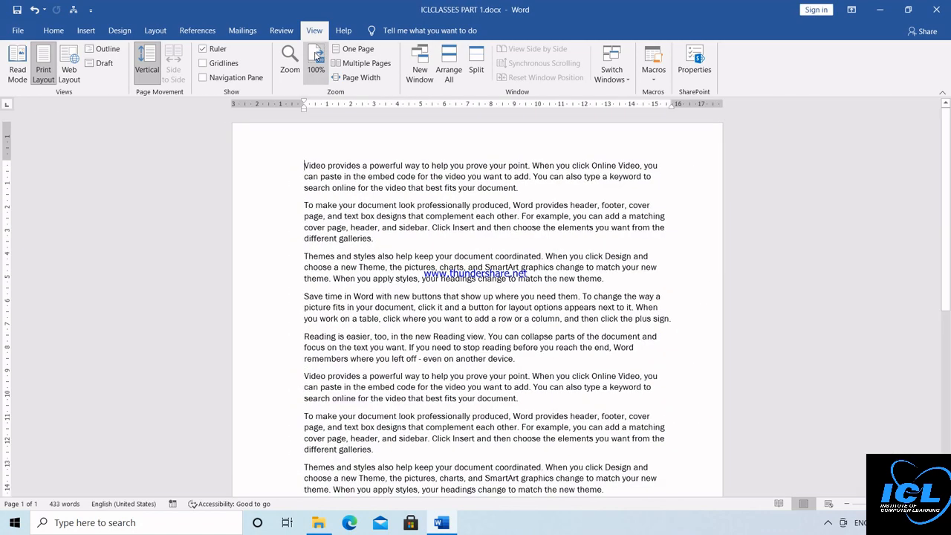
Step: Show One Page after trying Multiple Pages, then open and dismiss the Macros list
click(349, 52)
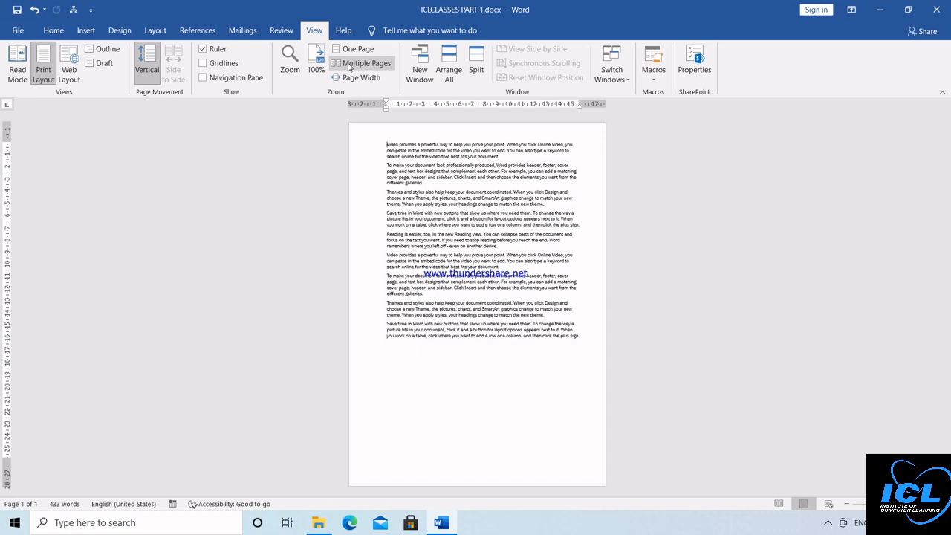
click(349, 65)
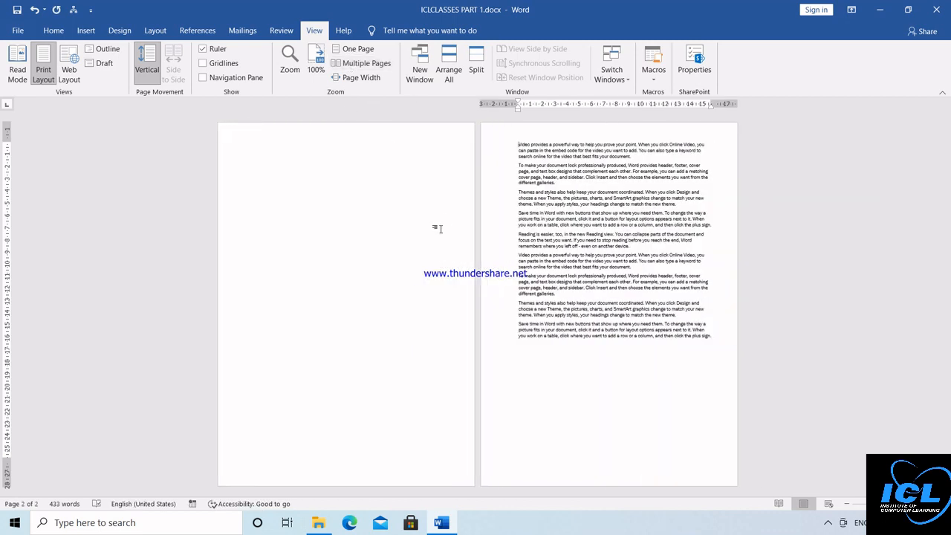
click(357, 50)
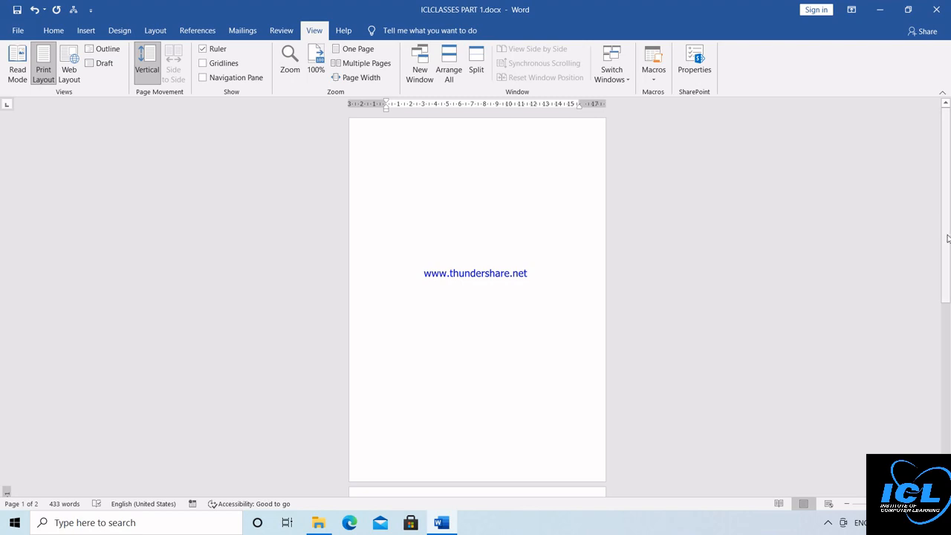
drag(948, 238, 948, 381)
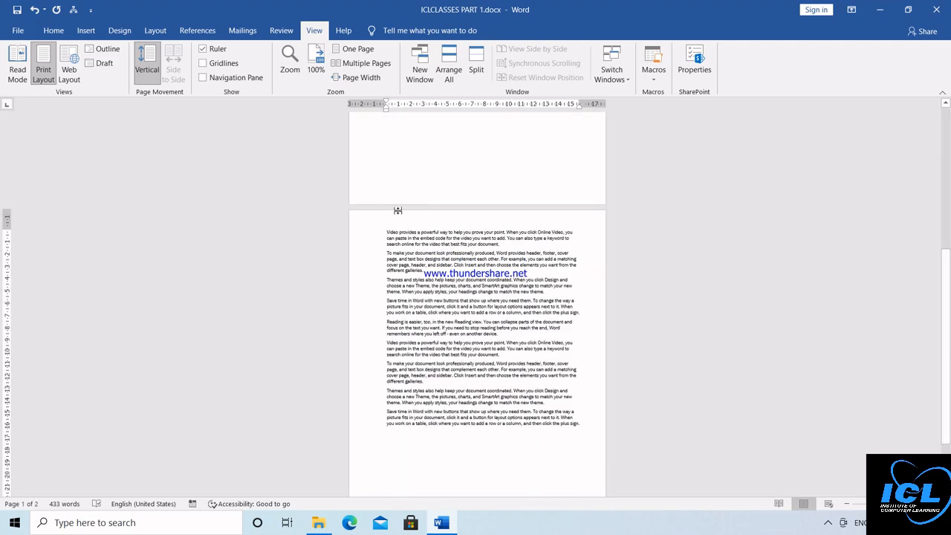
scroll(387, 231, down, 2)
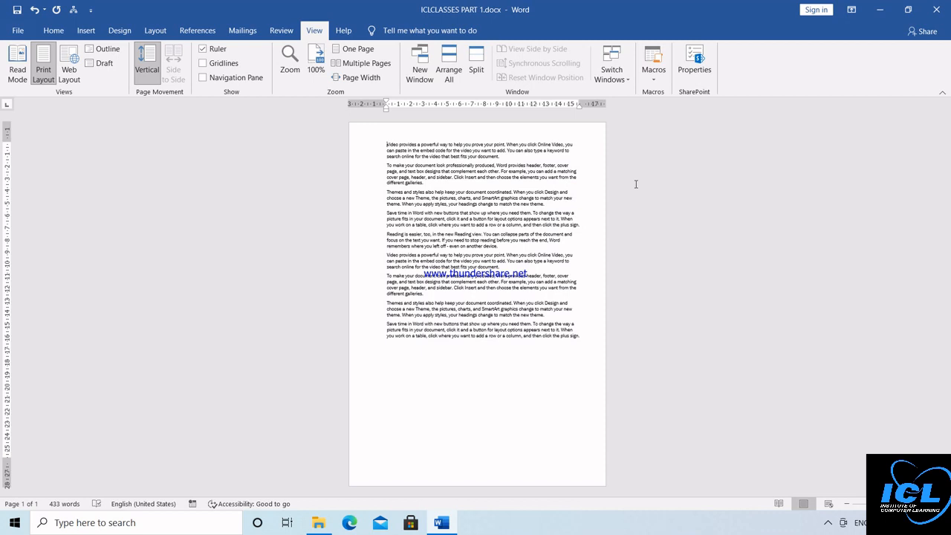
click(654, 80)
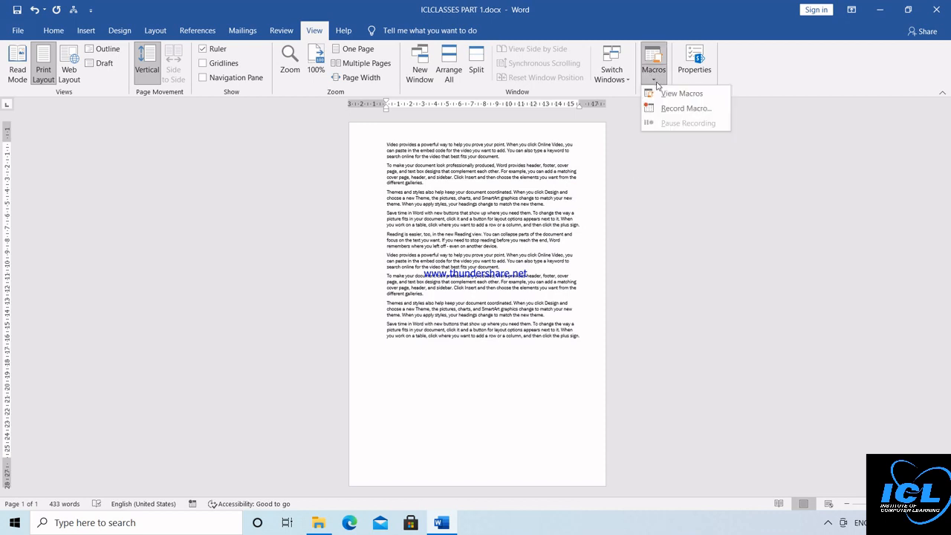
click(586, 223)
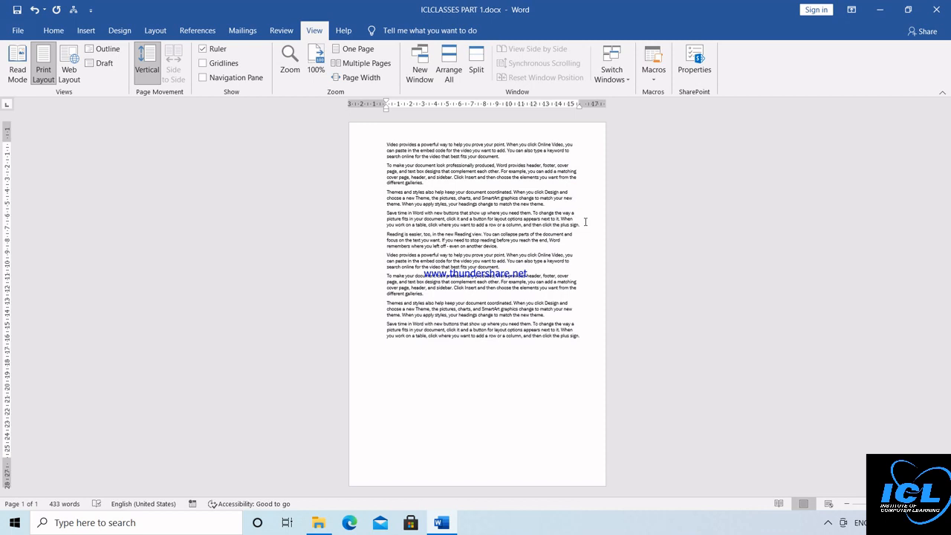